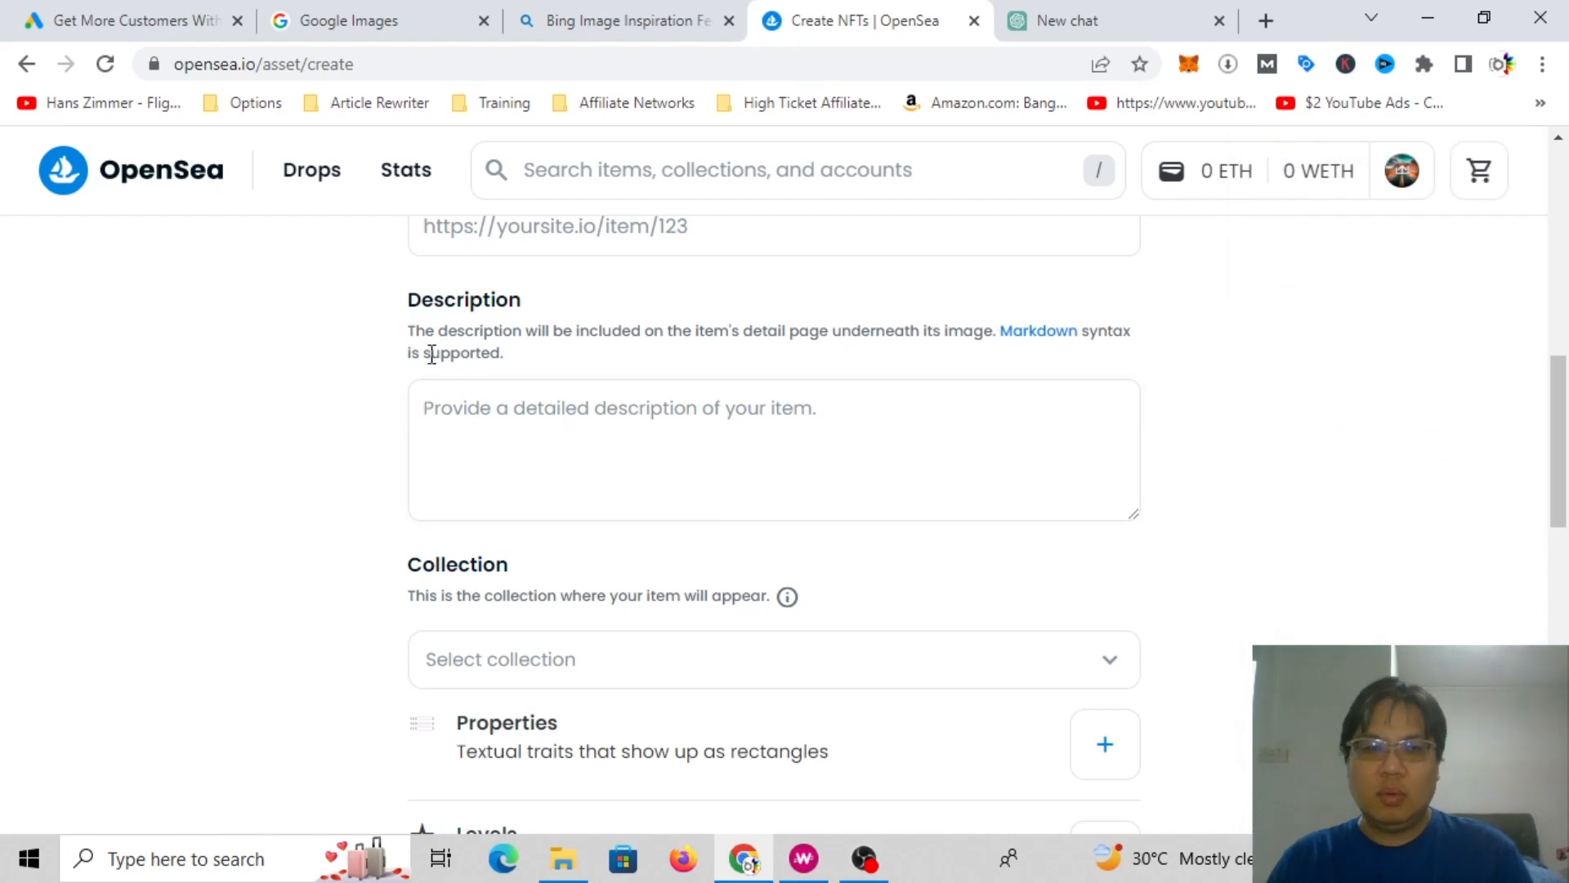
Step: Look through the media, name, external link, description and collection fields of the new item form
{"action": "scroll", "coordinate": [727, 410], "scroll_direction": "up", "scroll_amount": 4}
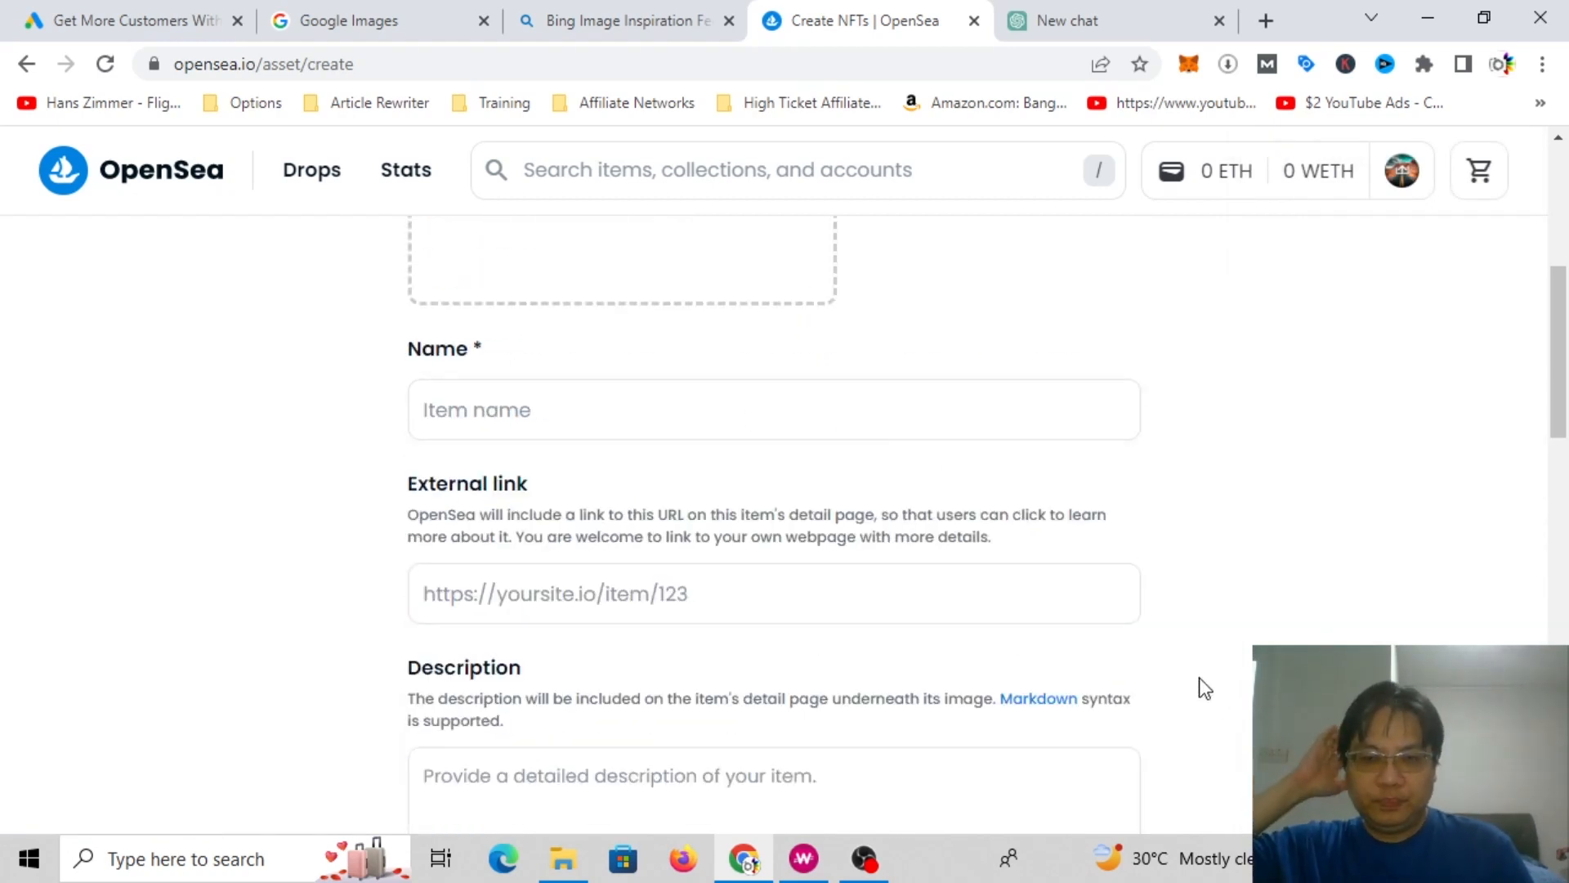
{"action": "scroll", "coordinate": [522, 210], "scroll_direction": "up", "scroll_amount": 6}
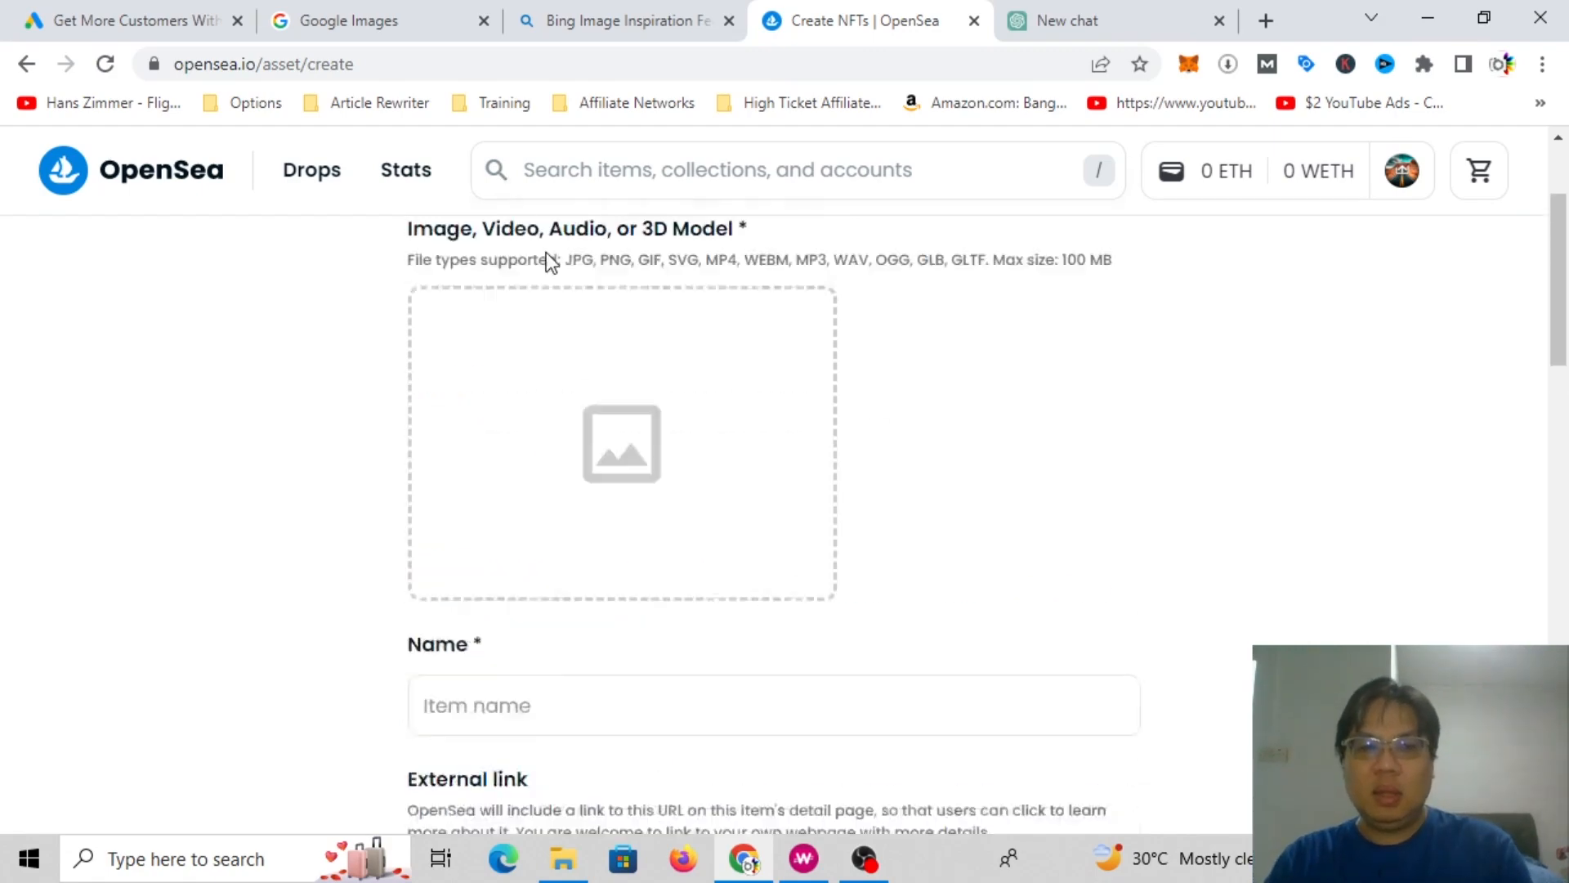
{"action": "scroll", "coordinate": [736, 326], "scroll_direction": "down", "scroll_amount": 4}
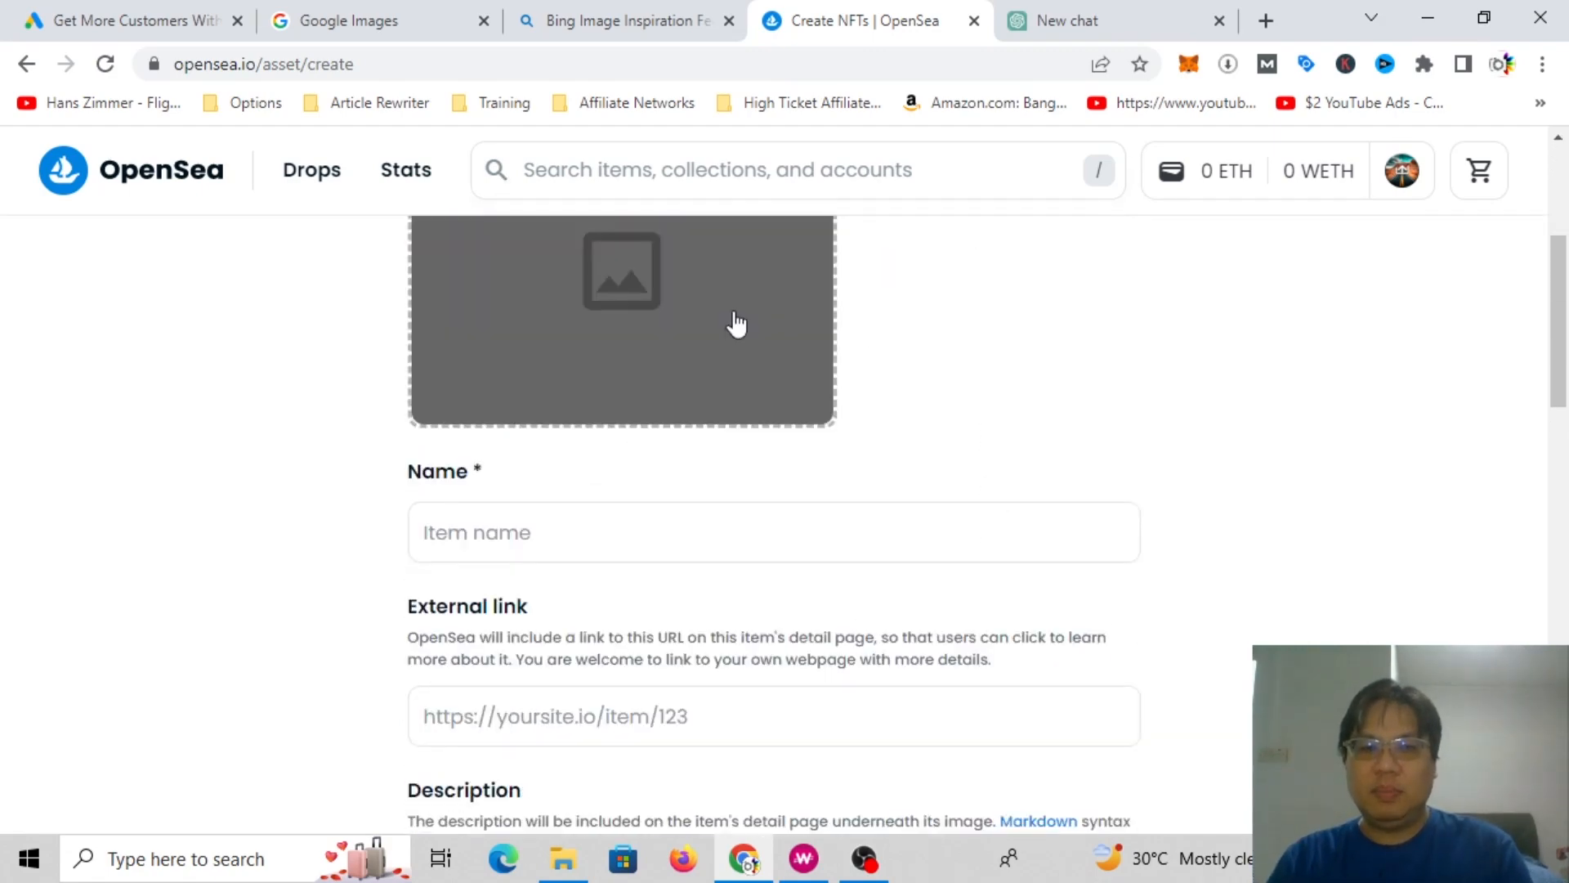
{"action": "scroll", "coordinate": [760, 545], "scroll_direction": "down", "scroll_amount": 4}
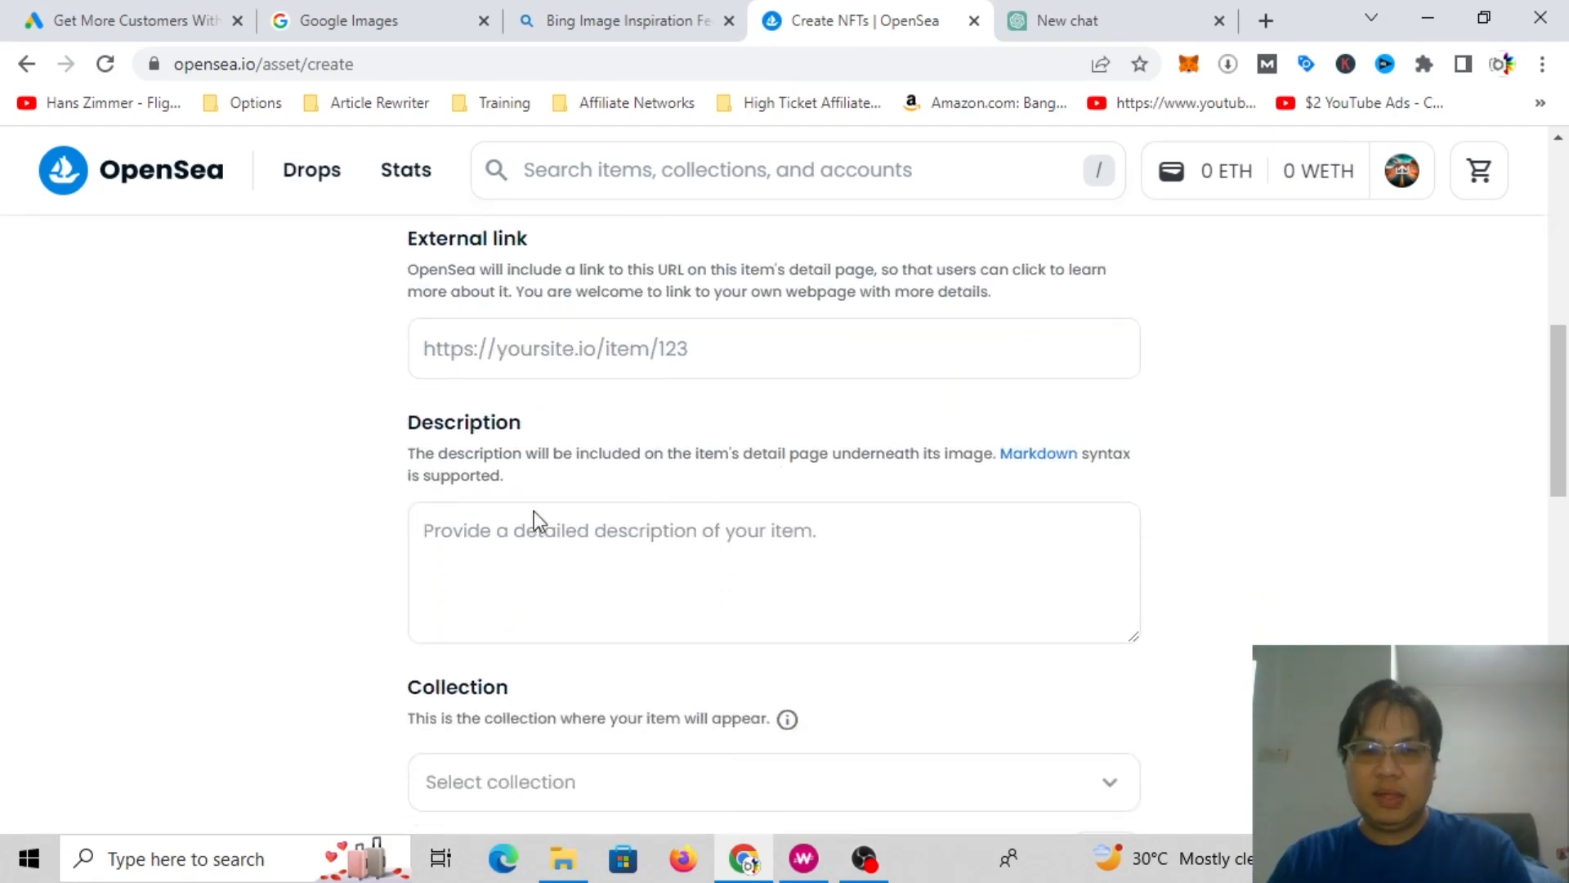
{"action": "scroll", "coordinate": [756, 633], "scroll_direction": "up", "scroll_amount": 9}
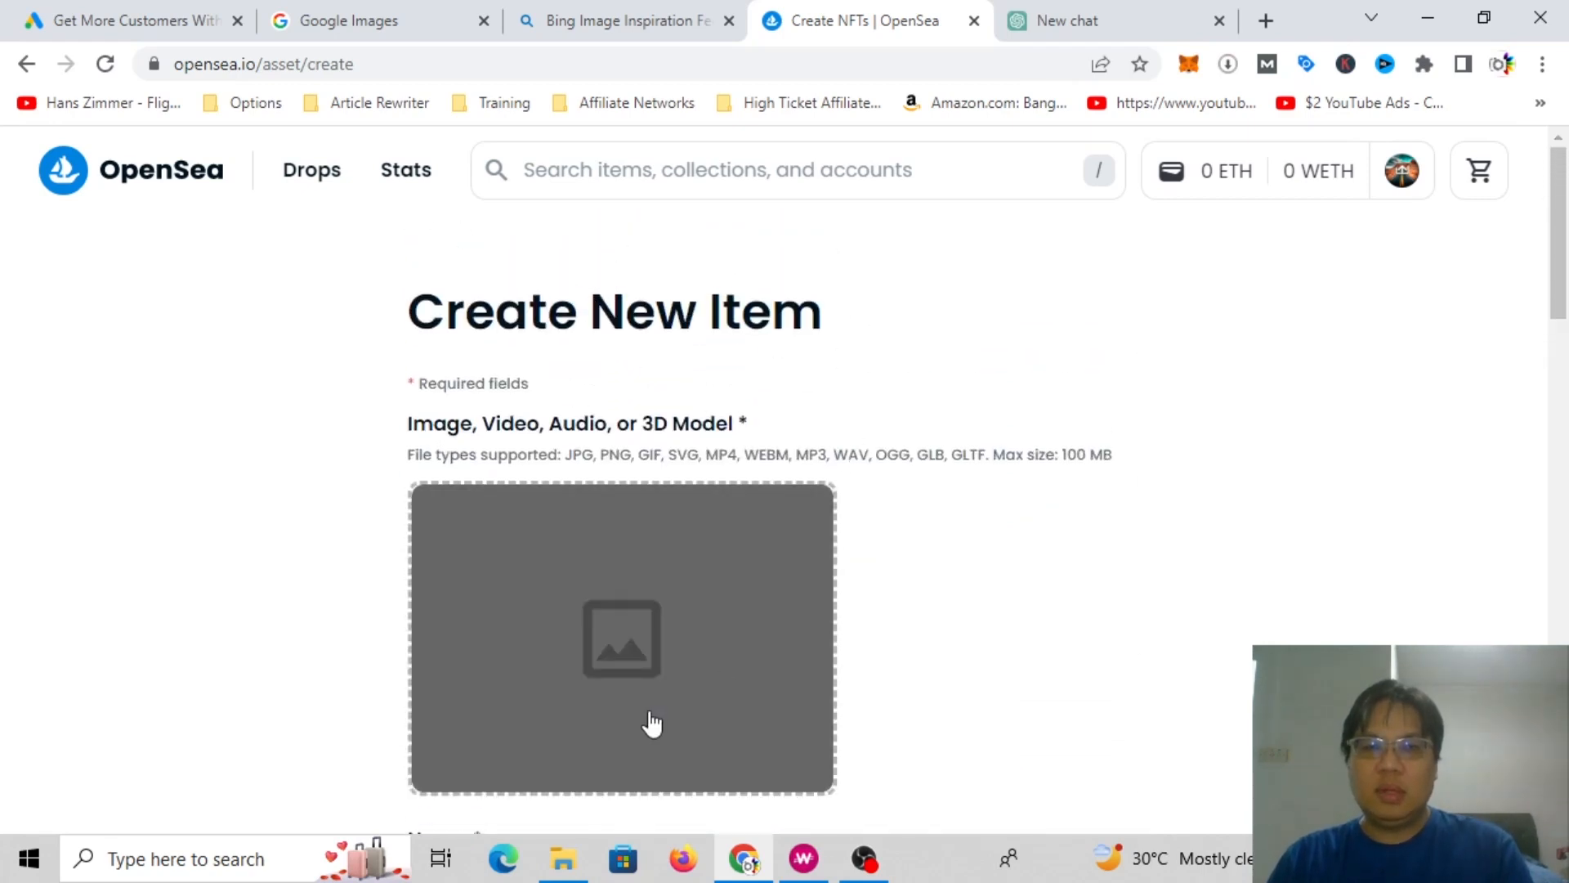
Step: Switch to Google Images and run a reverse image search with the file Archangel Michael NFT Artwork.jpg
{"action": "left_click", "coordinate": [354, 23]}
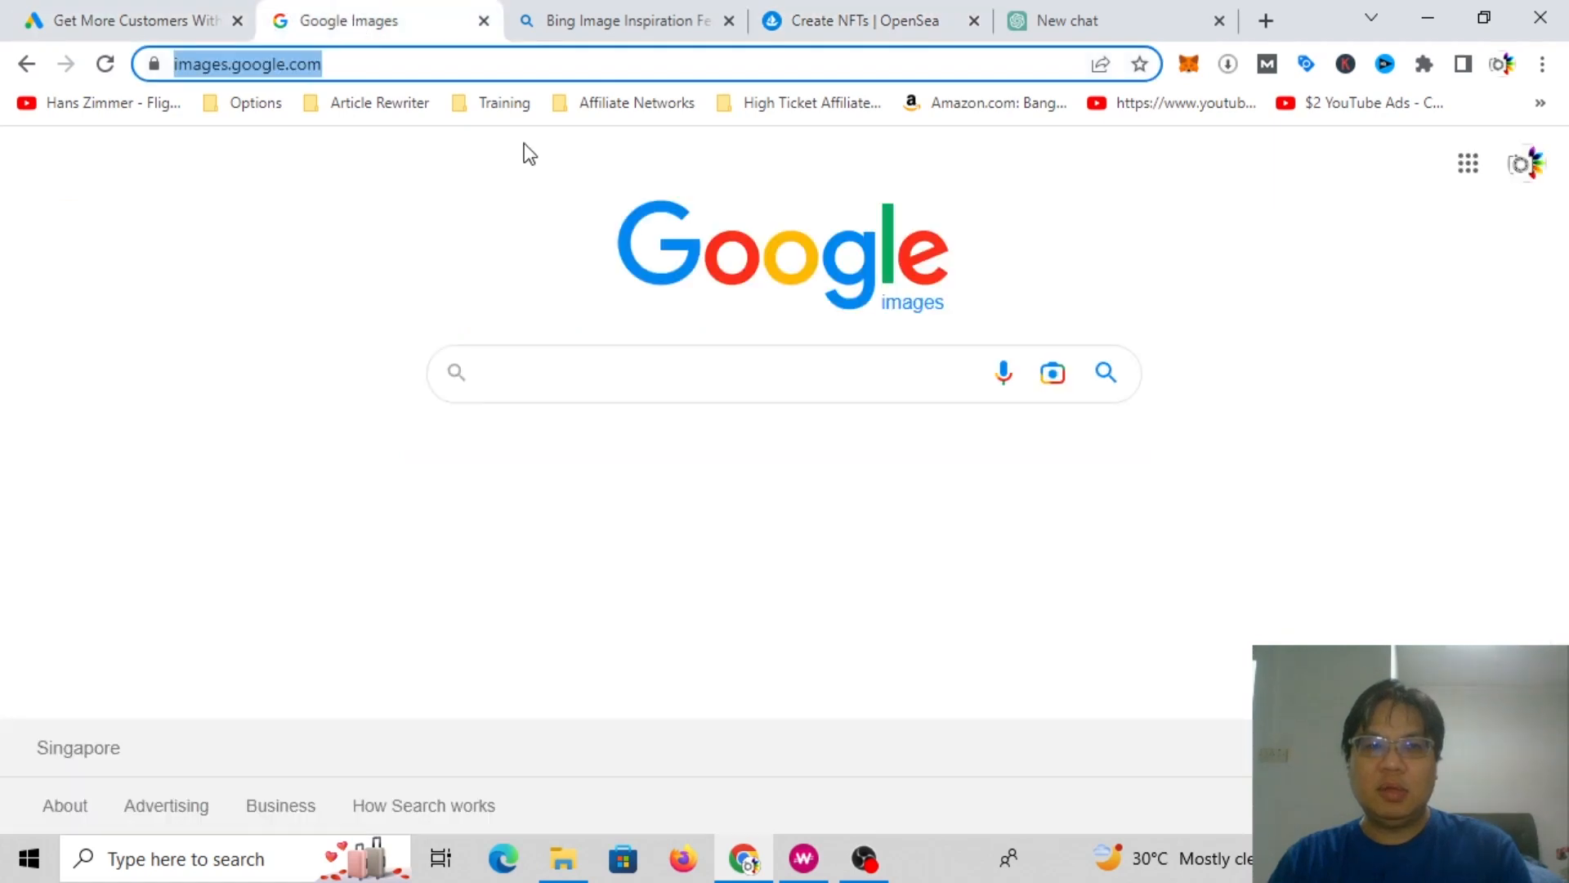
{"action": "left_click", "coordinate": [1052, 374]}
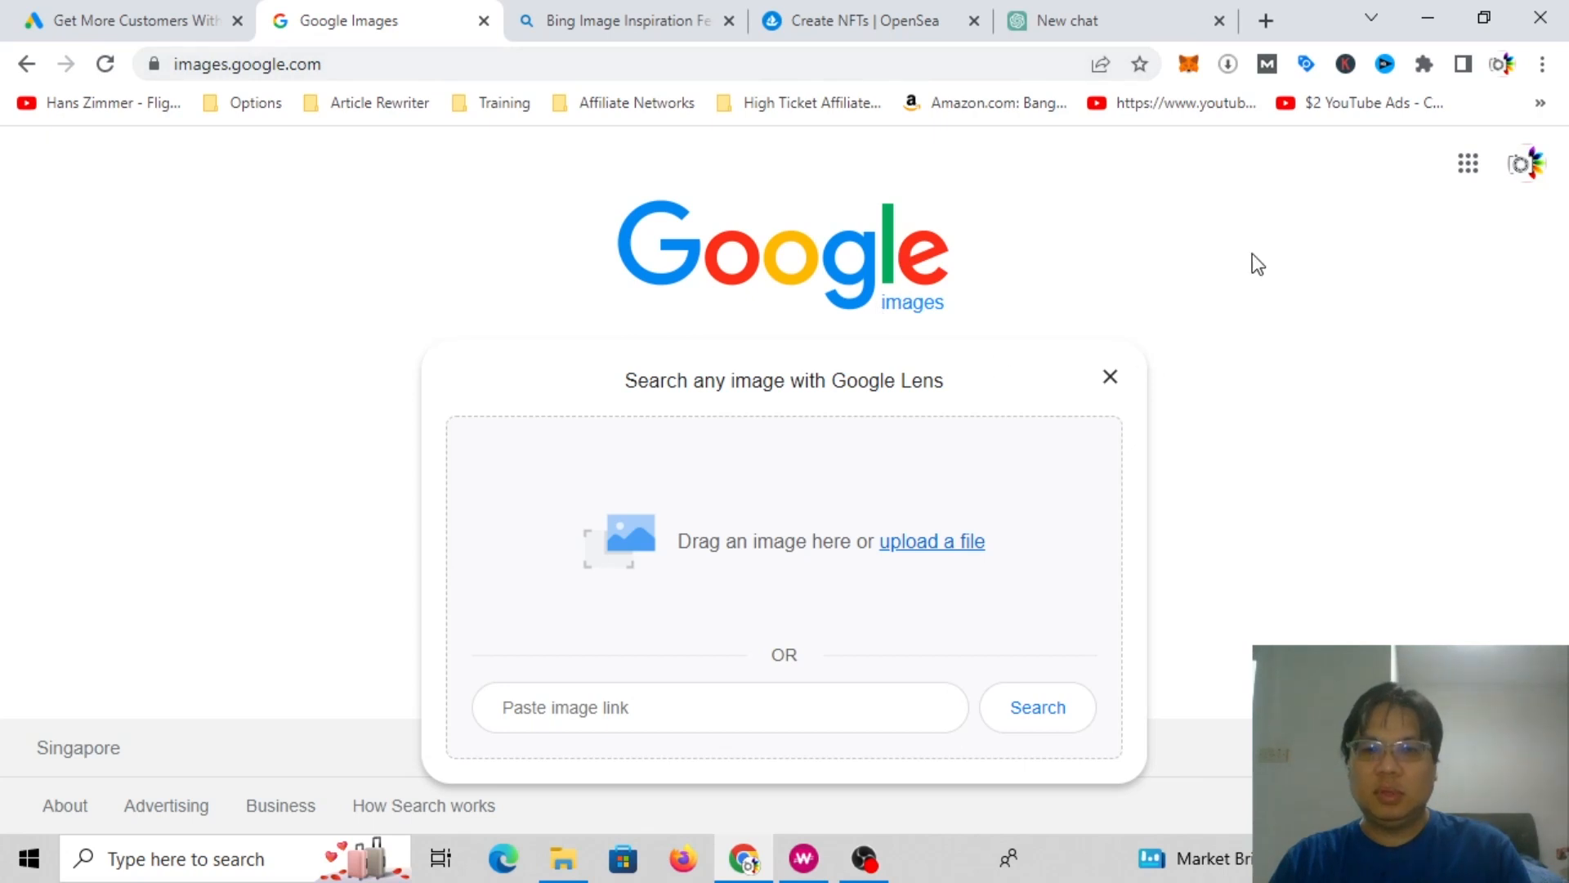
{"action": "left_click", "coordinate": [1141, 389]}
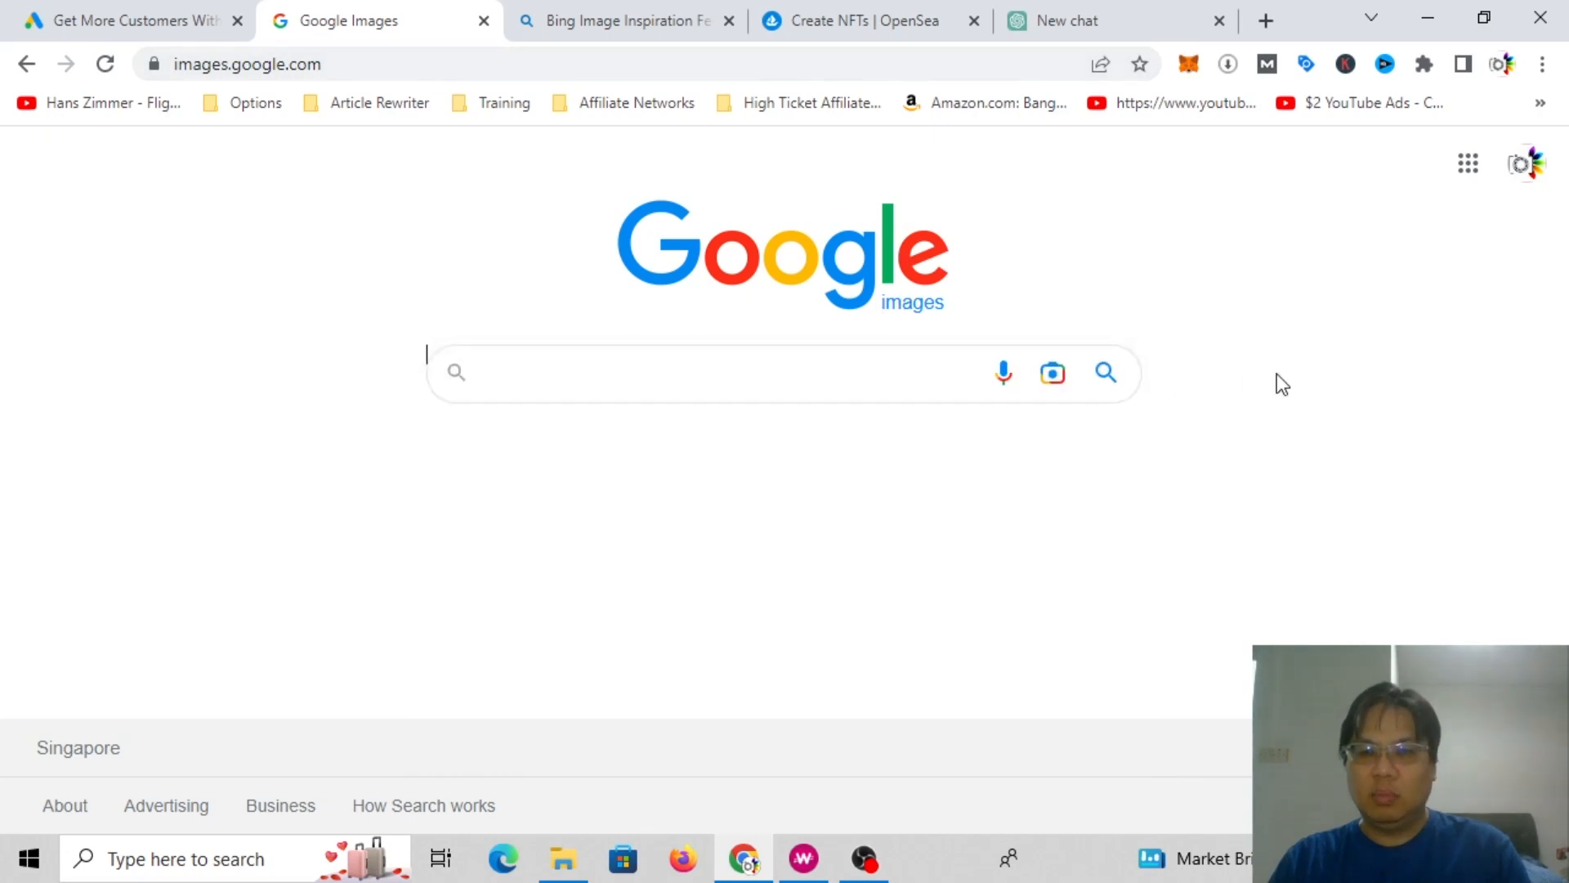
{"action": "left_click", "coordinate": [1053, 376]}
{"action": "left_click", "coordinate": [970, 543]}
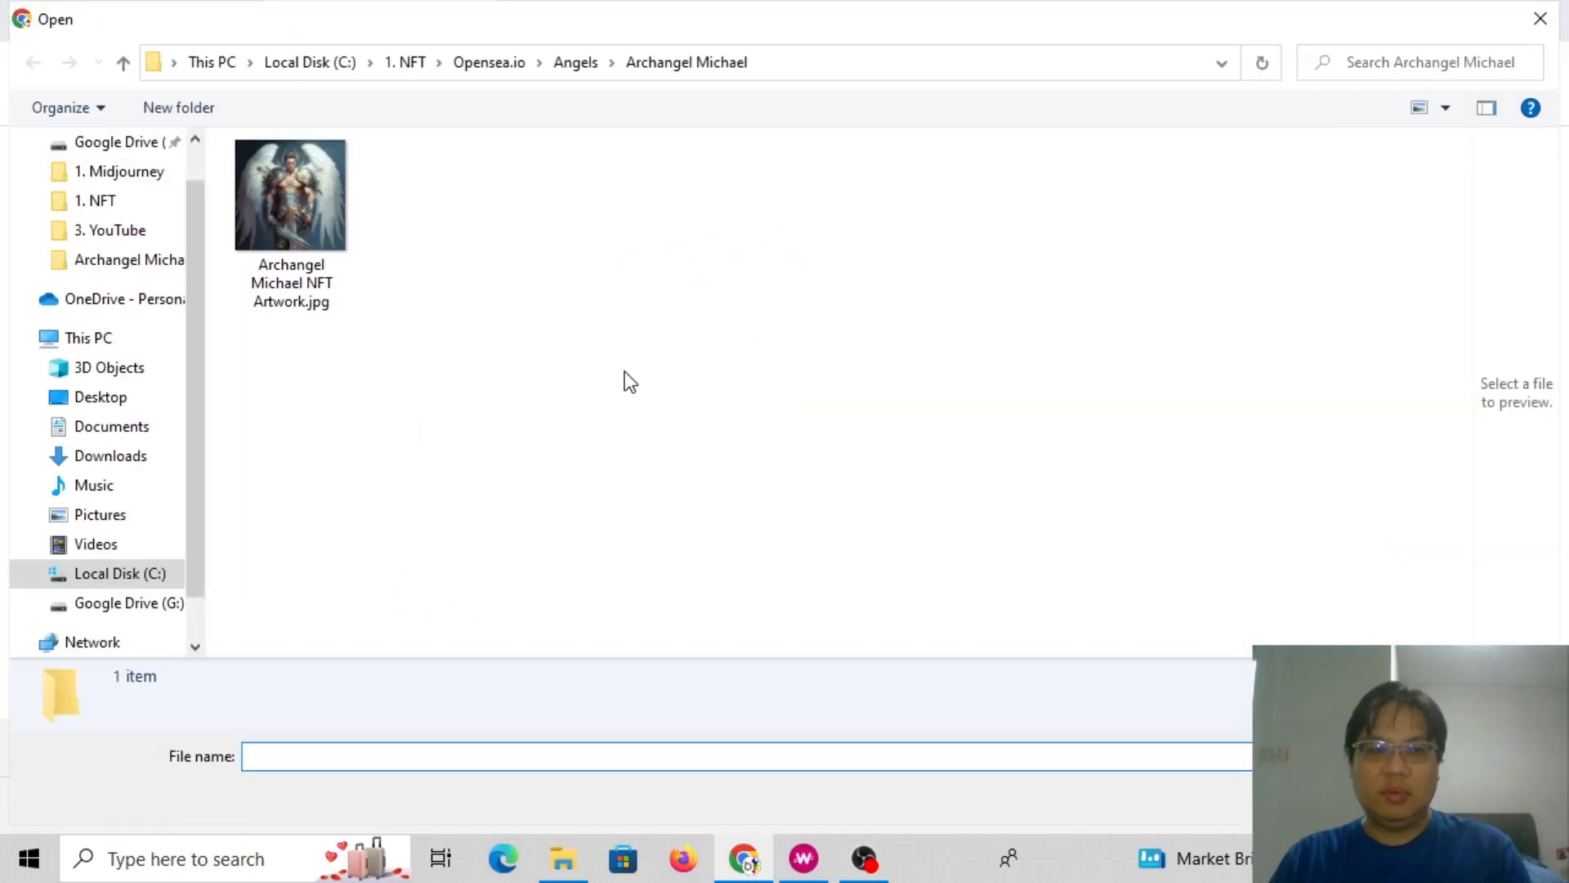
{"action": "left_click", "coordinate": [350, 233]}
{"action": "left_click", "coordinate": [1363, 798]}
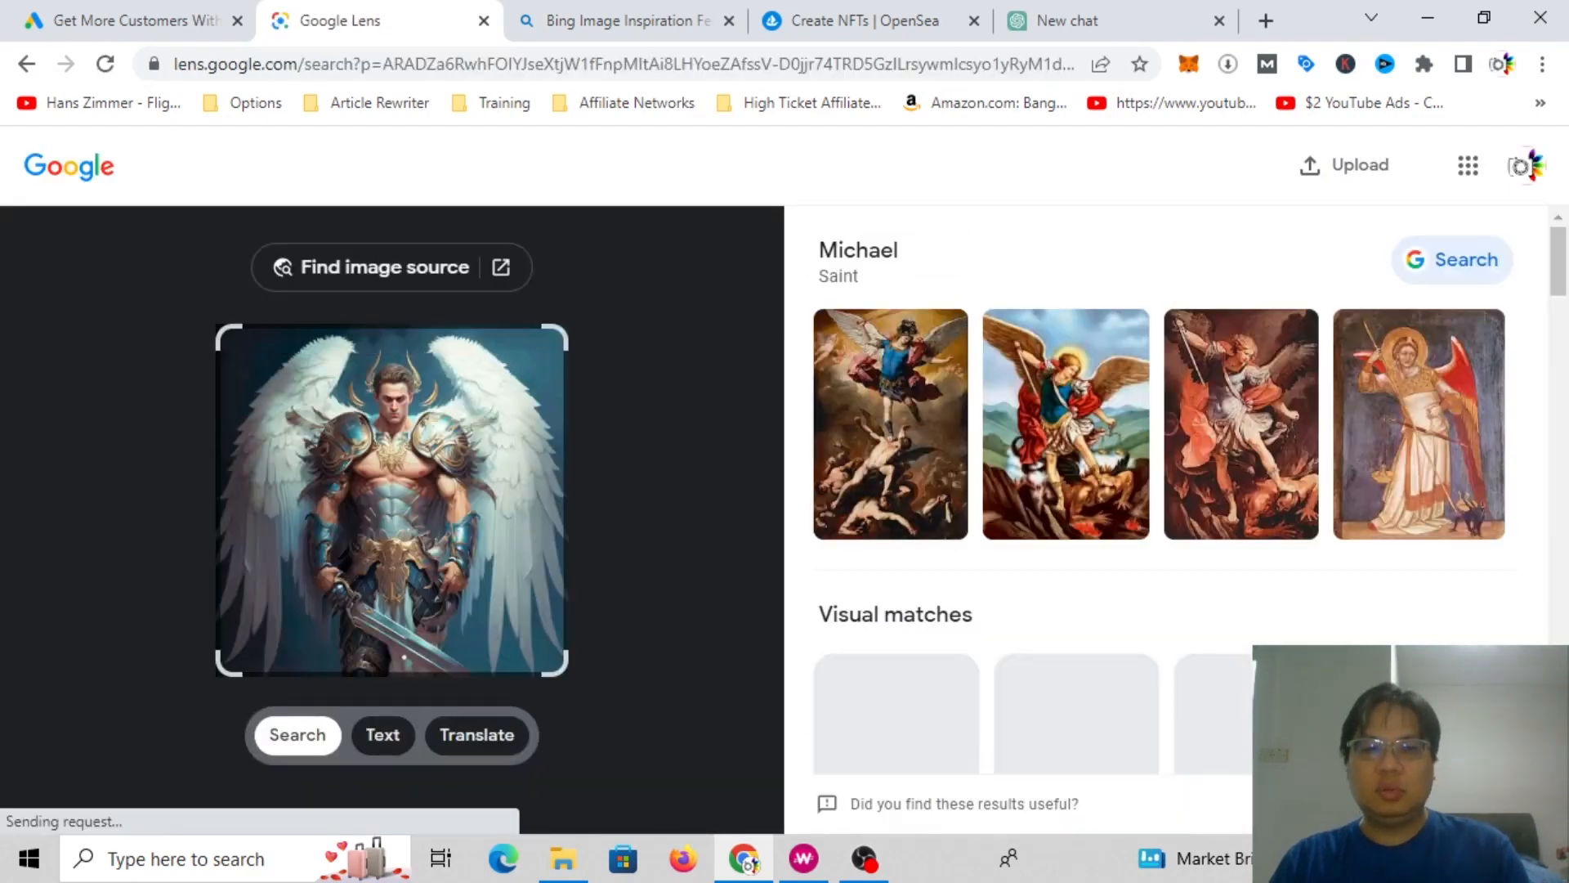
Step: Examine the visual matches for the angel artwork in the Google Lens results
{"action": "scroll", "coordinate": [1478, 546], "scroll_direction": "down", "scroll_amount": 1}
{"action": "scroll", "coordinate": [1478, 546], "scroll_direction": "down", "scroll_amount": 5}
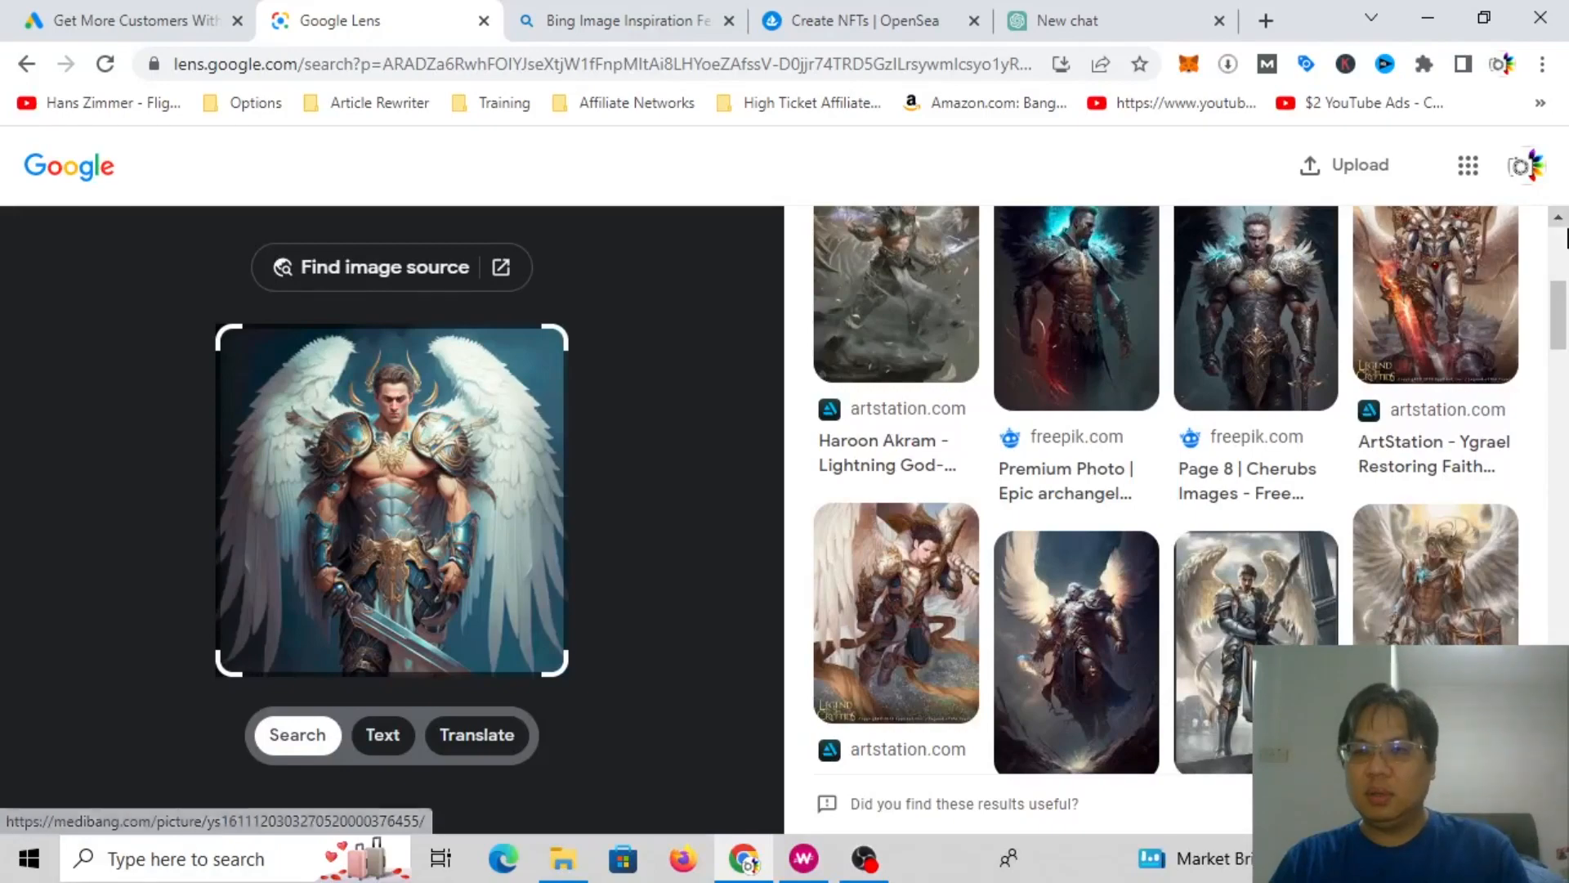
{"action": "scroll", "coordinate": [1565, 462], "scroll_direction": "down", "scroll_amount": 3}
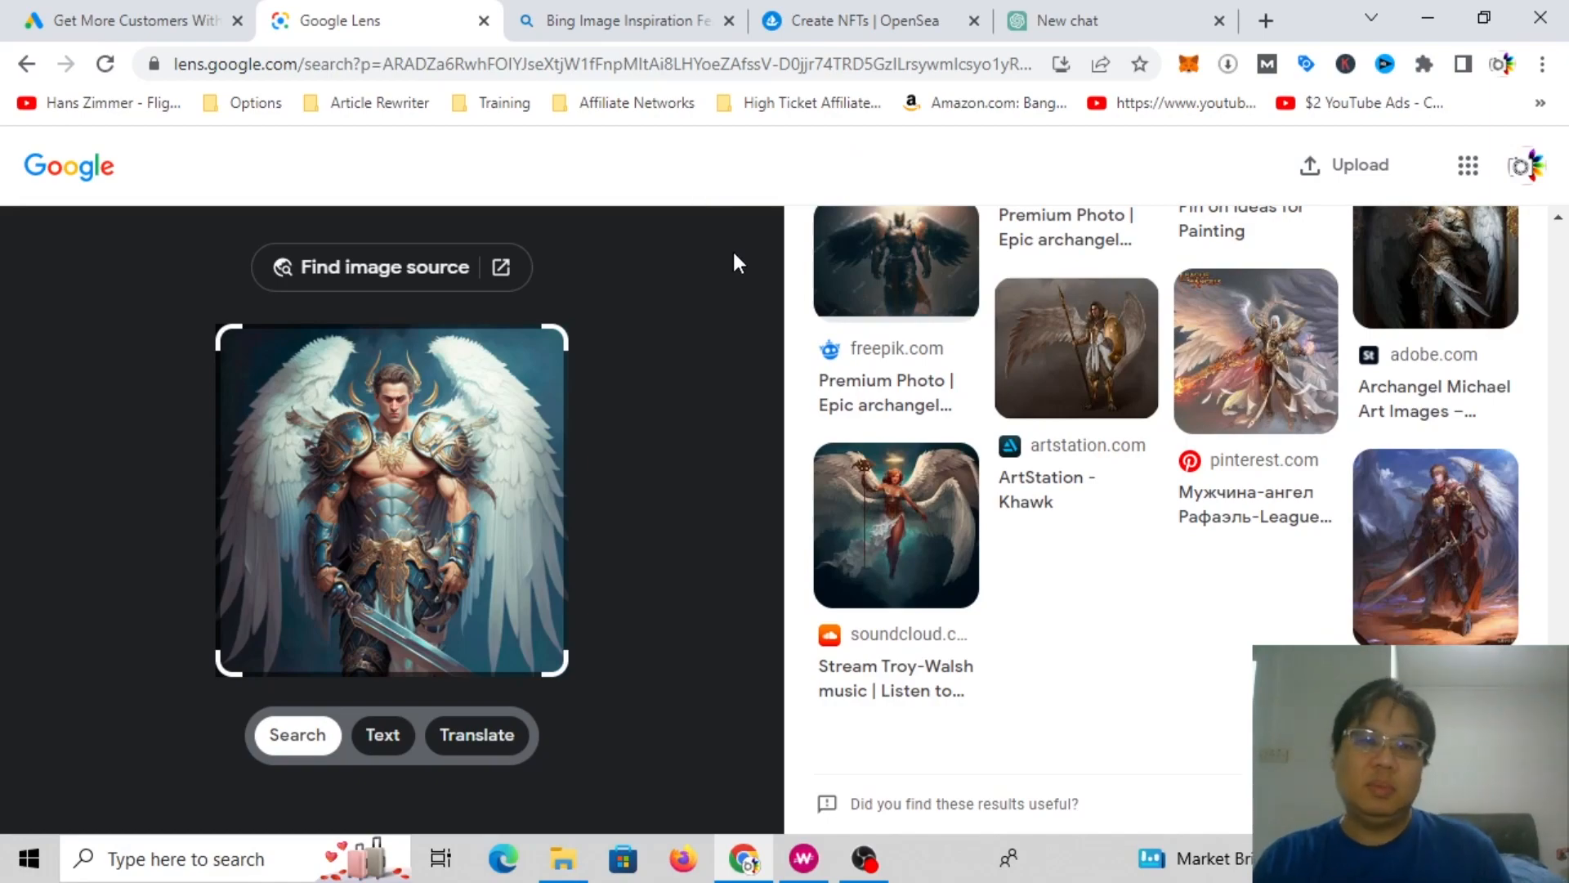
{"action": "scroll", "coordinate": [1250, 599], "scroll_direction": "down", "scroll_amount": 5}
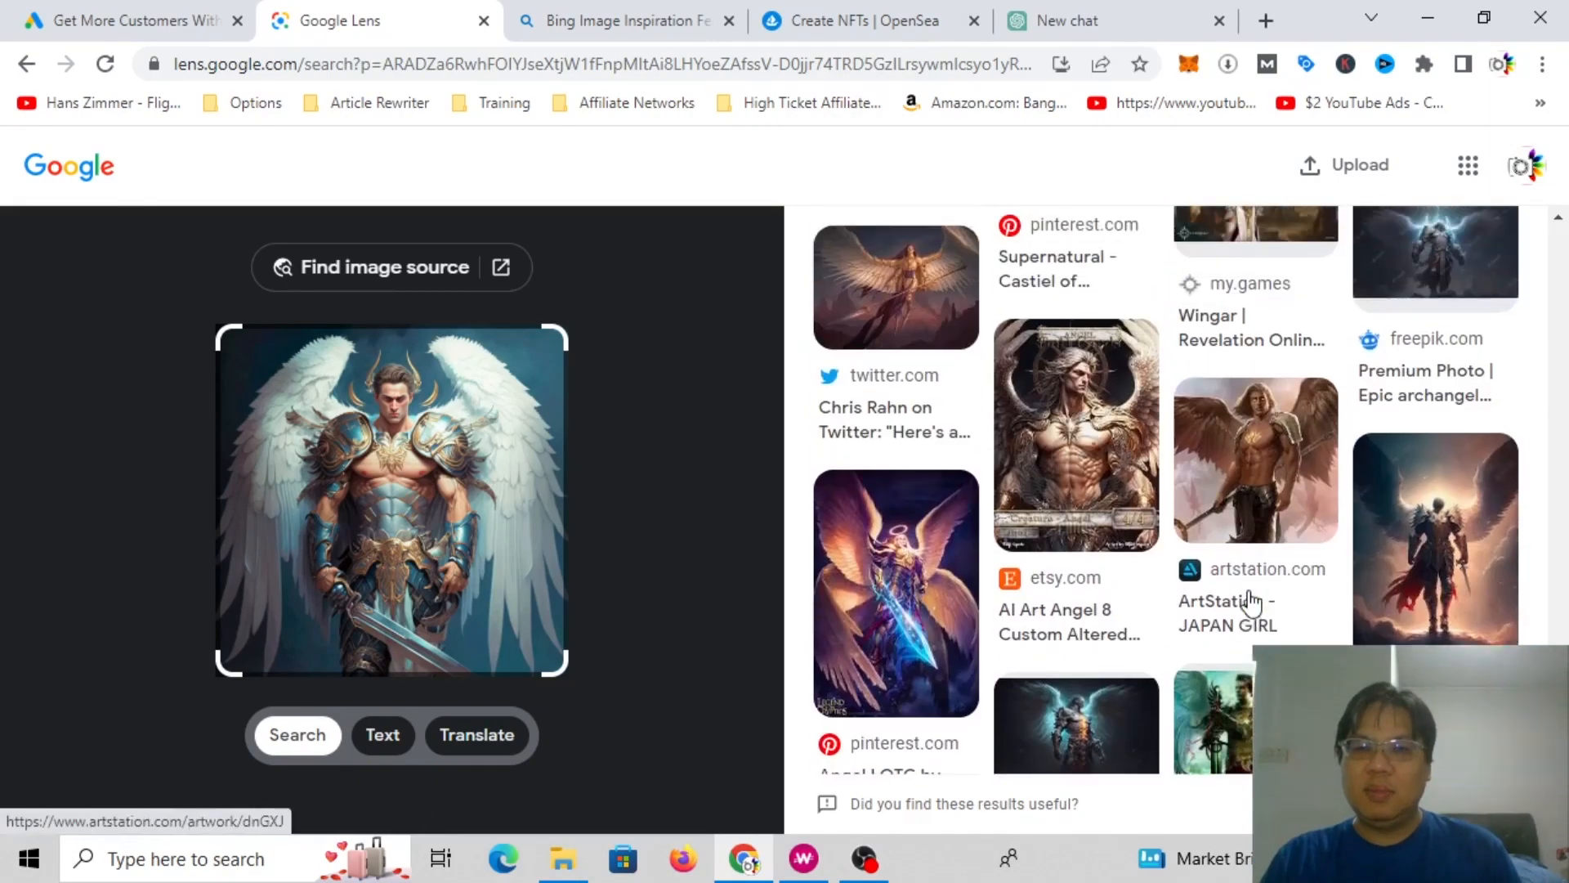
{"action": "scroll", "coordinate": [1250, 601], "scroll_direction": "down", "scroll_amount": 15}
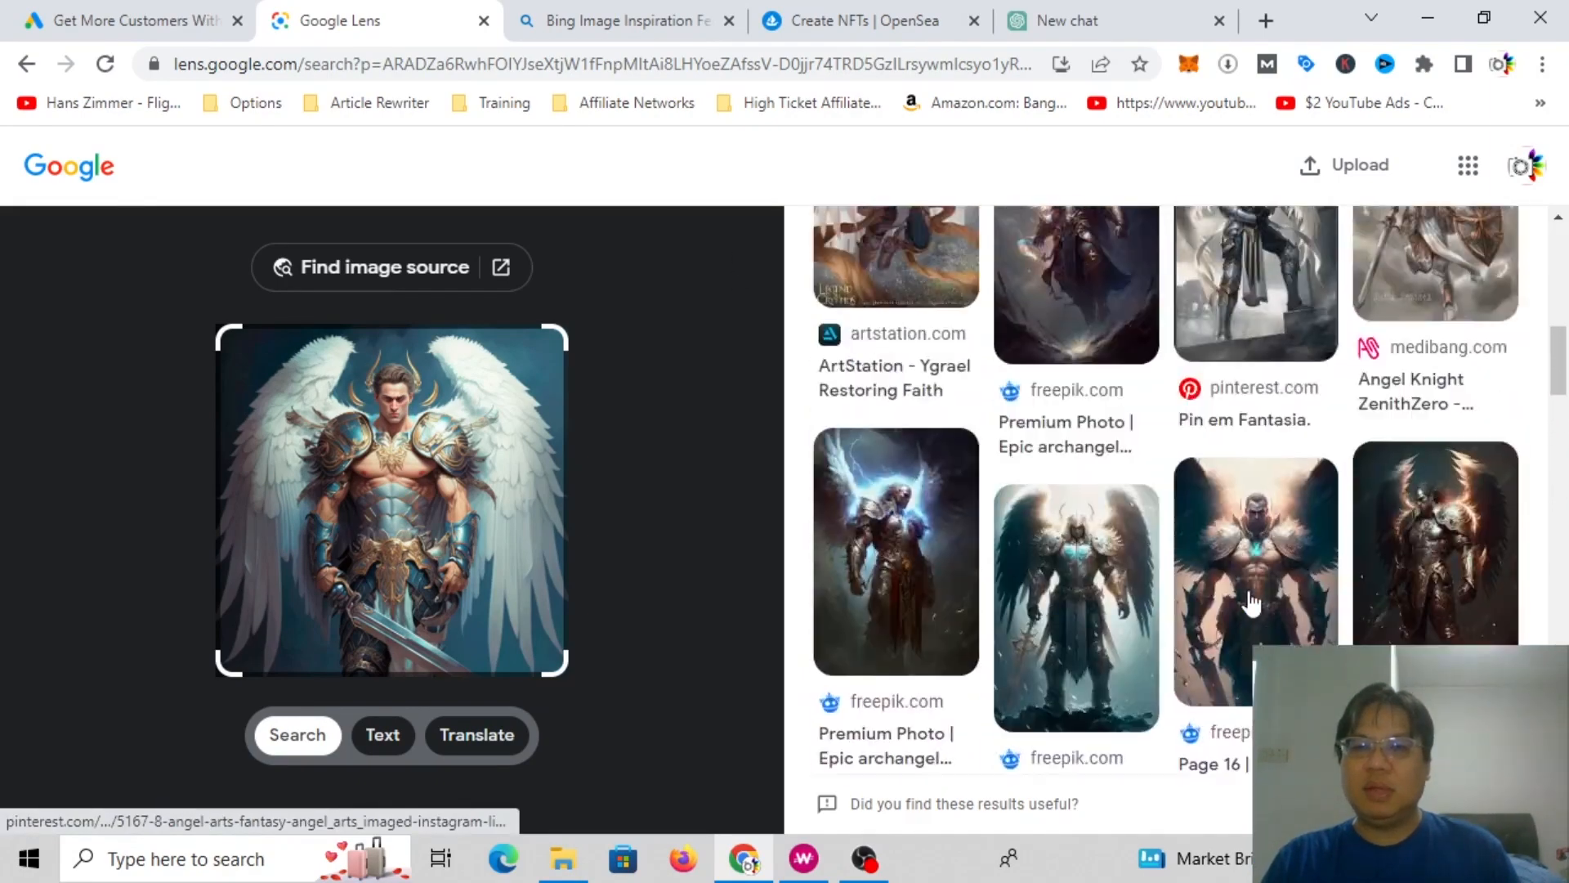
{"action": "scroll", "coordinate": [1250, 603], "scroll_direction": "up", "scroll_amount": 20}
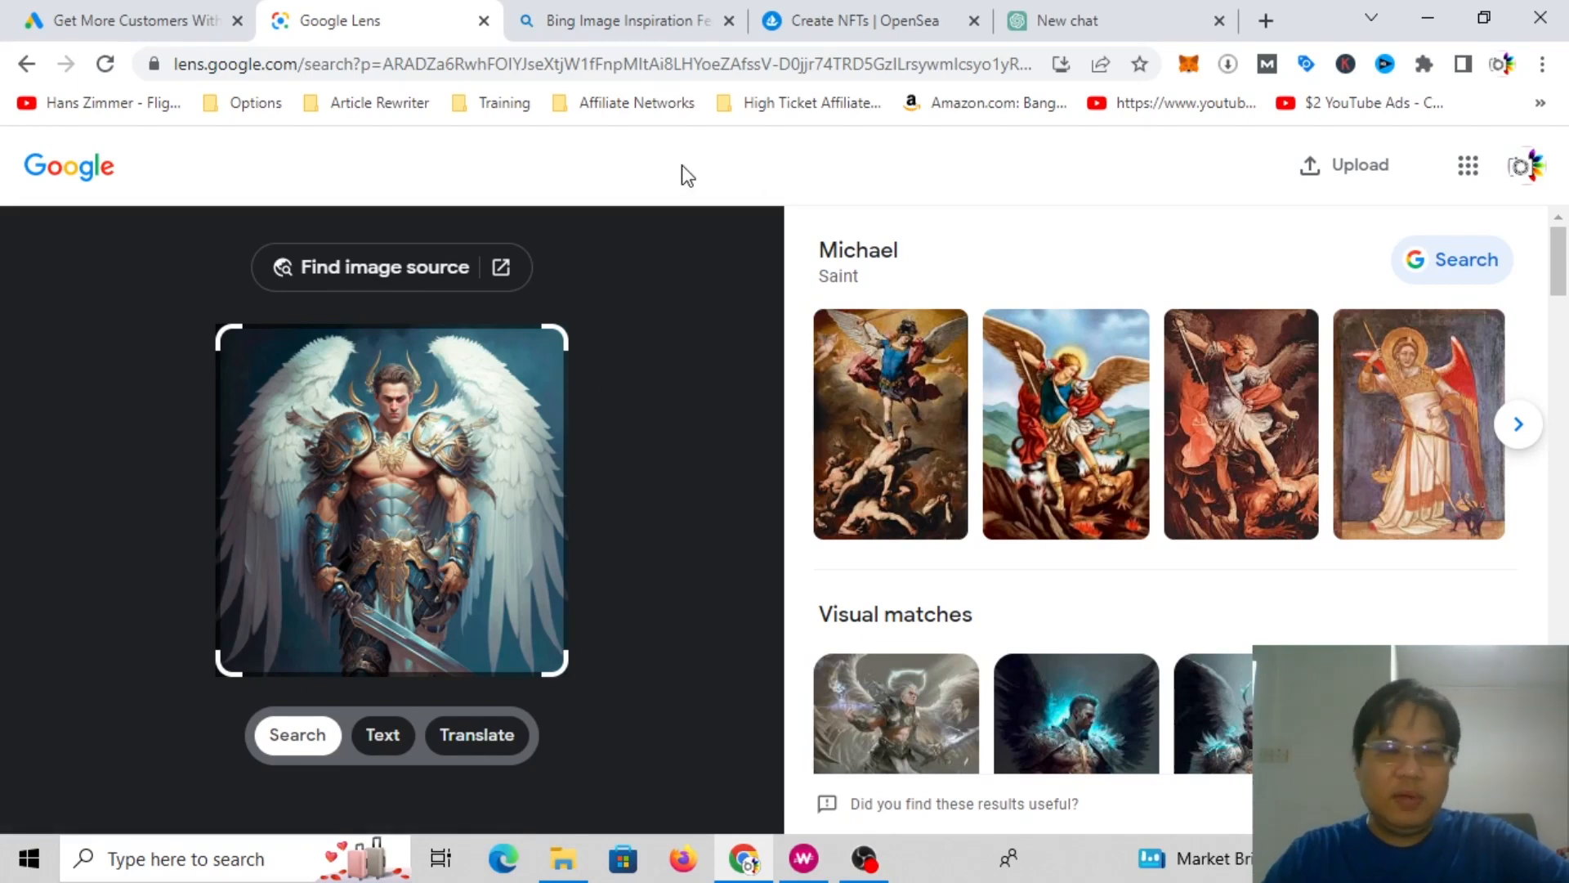
Step: Switch to Bing Images and run a visual search with the file Archangel Michael NFT Artwork.jpg
{"action": "left_click", "coordinate": [621, 23]}
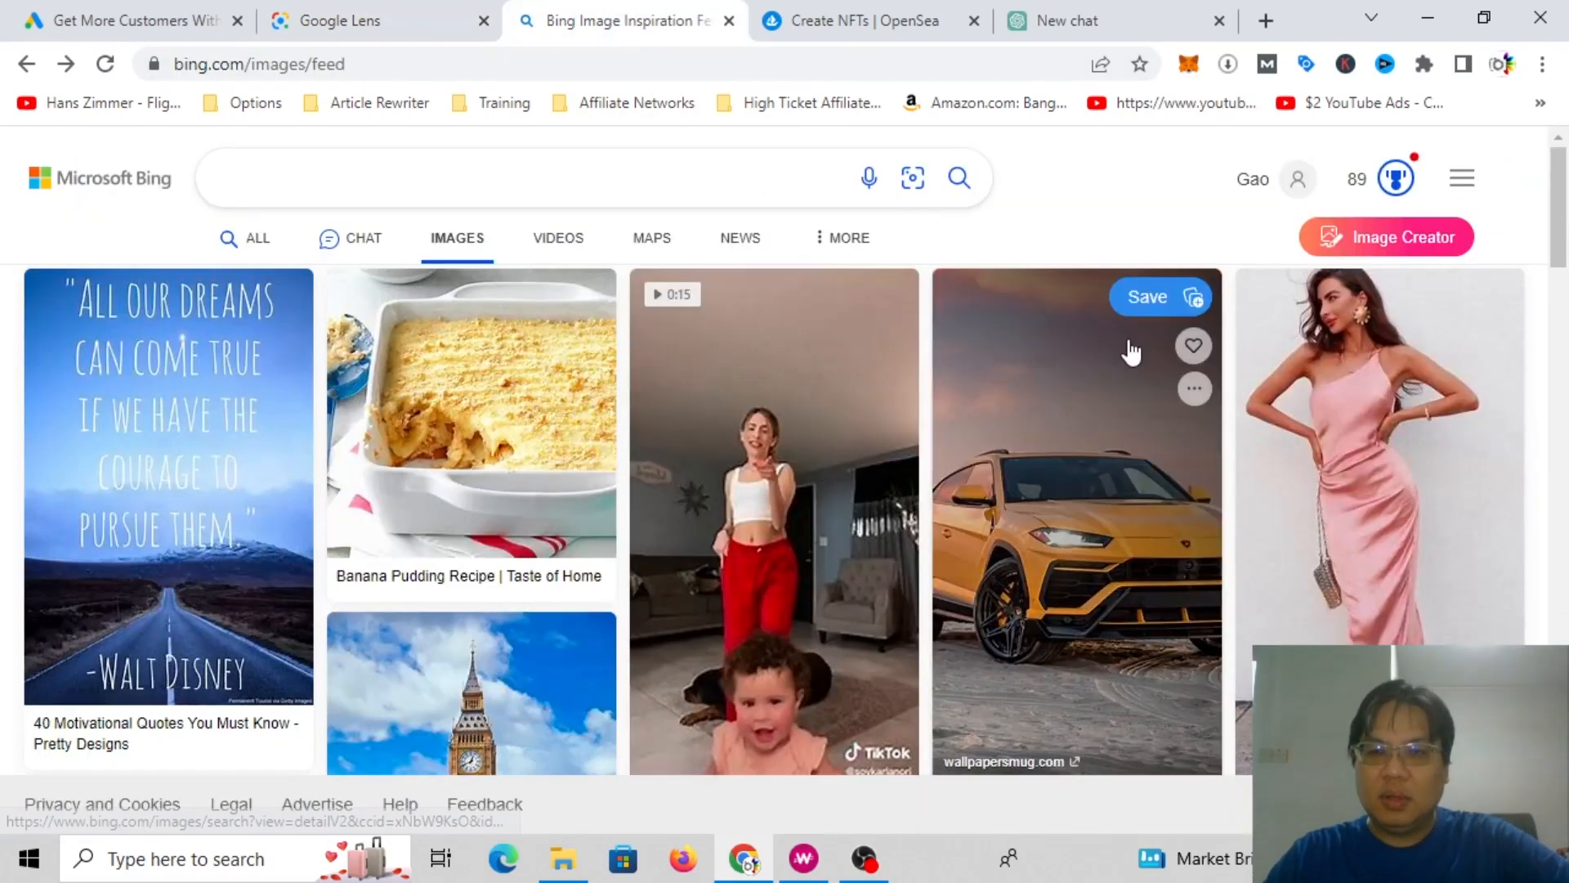
{"action": "left_click", "coordinate": [913, 178]}
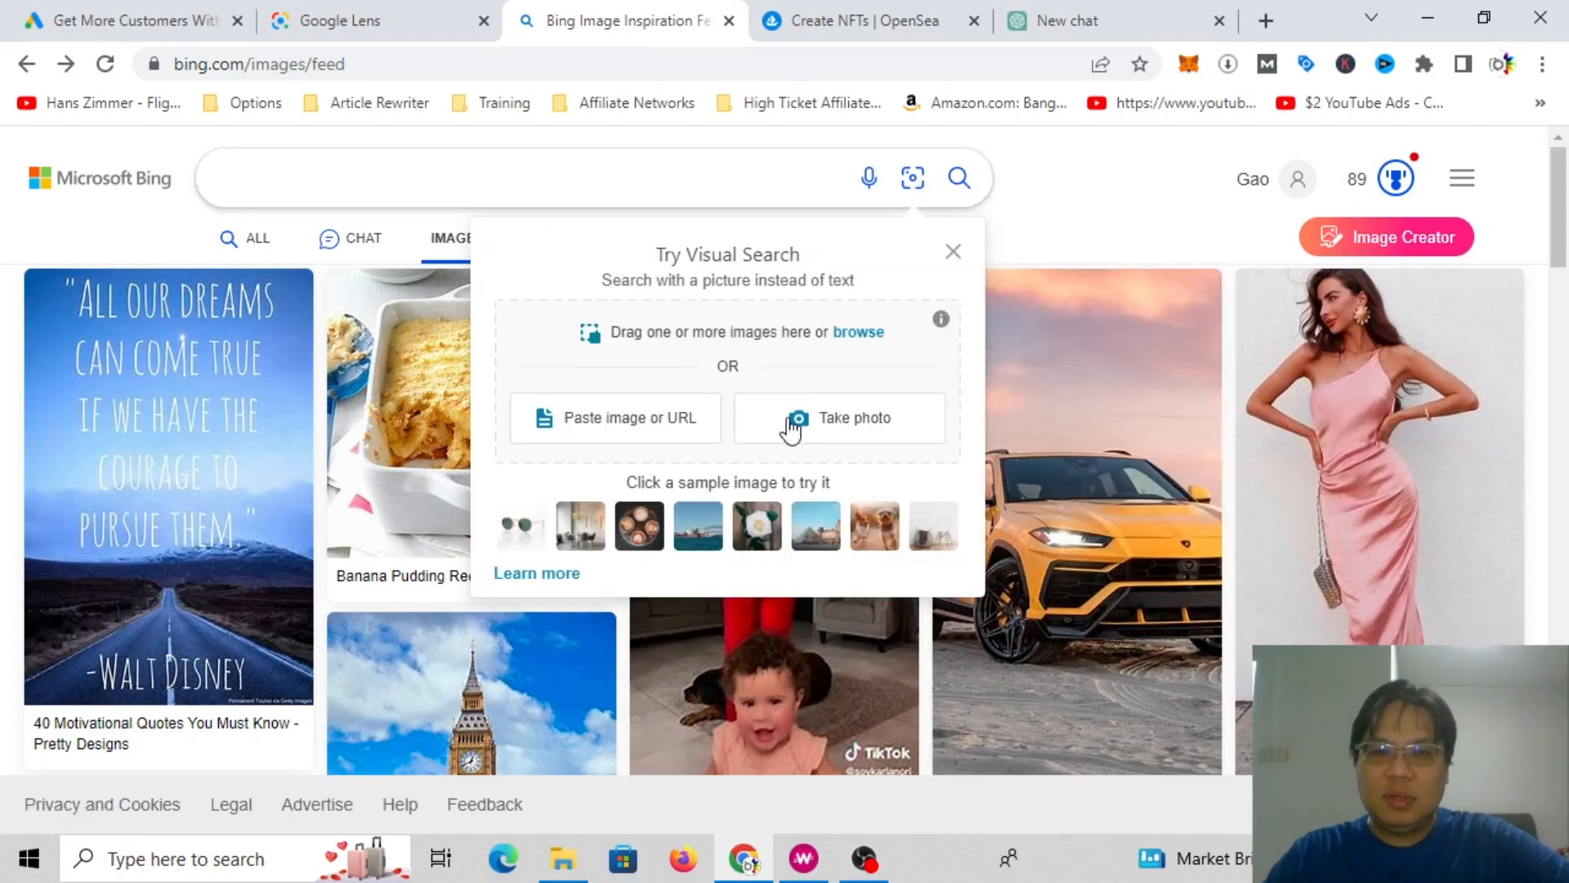
{"action": "left_click", "coordinate": [858, 332]}
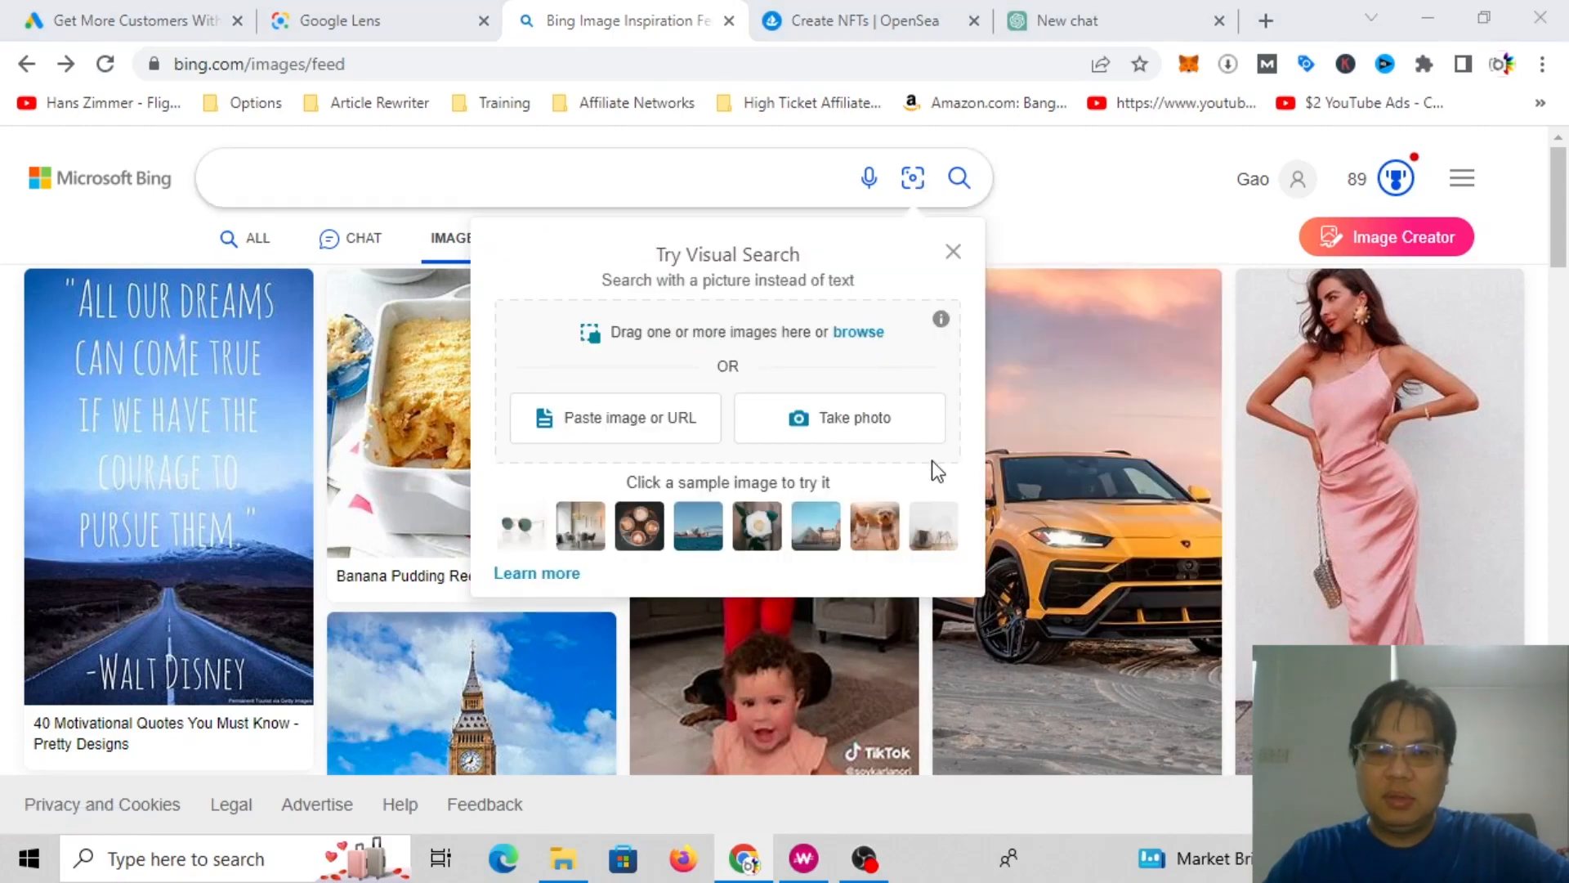
{"action": "left_click", "coordinate": [247, 245]}
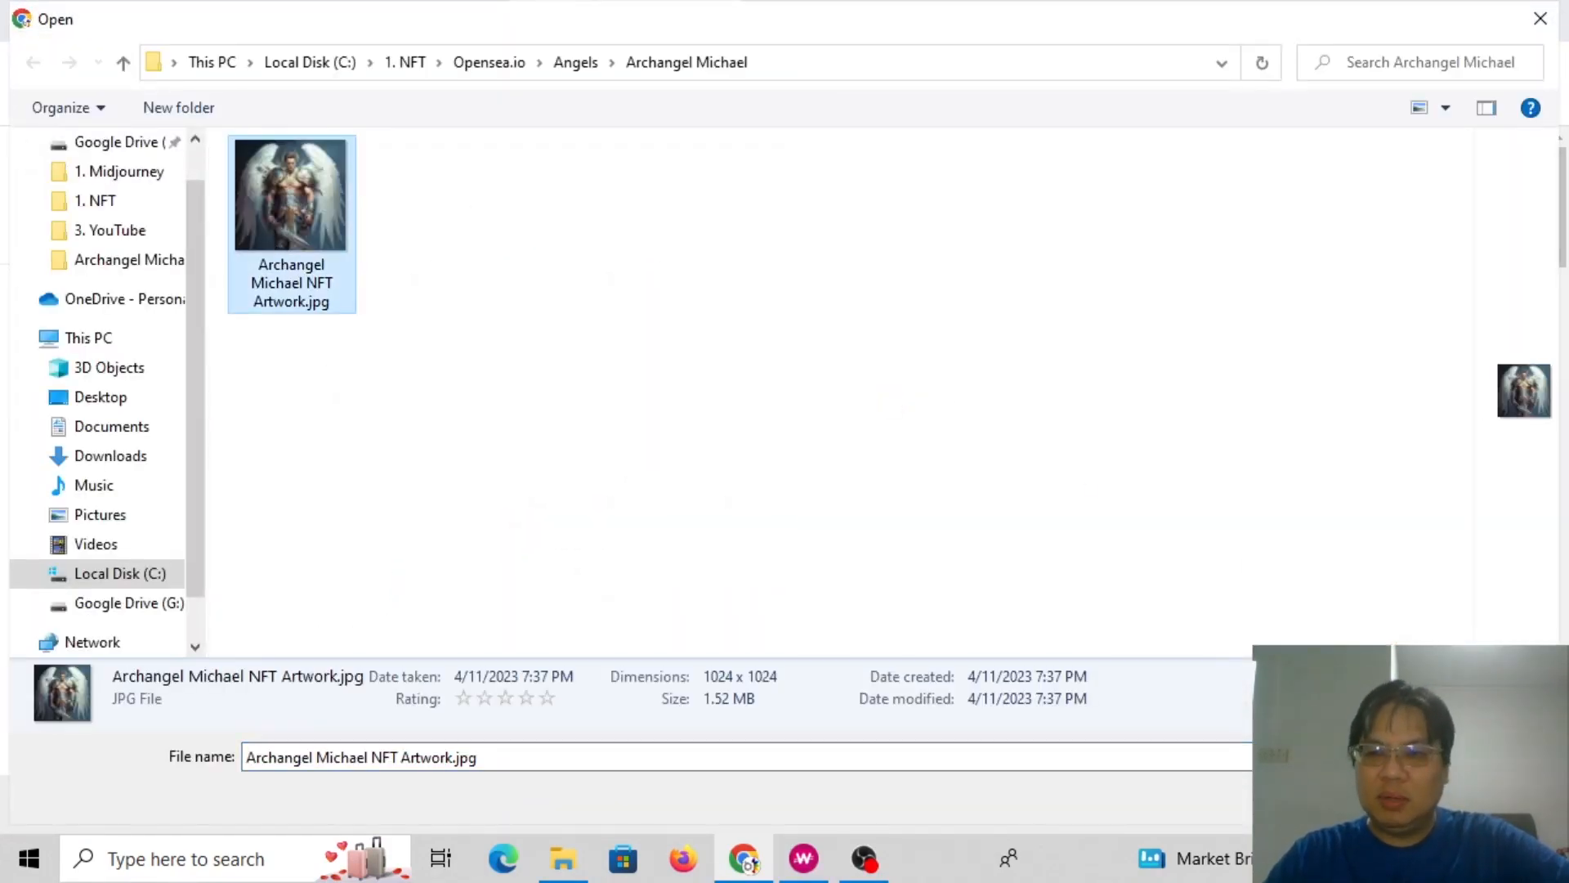
{"action": "left_click", "coordinate": [1371, 801]}
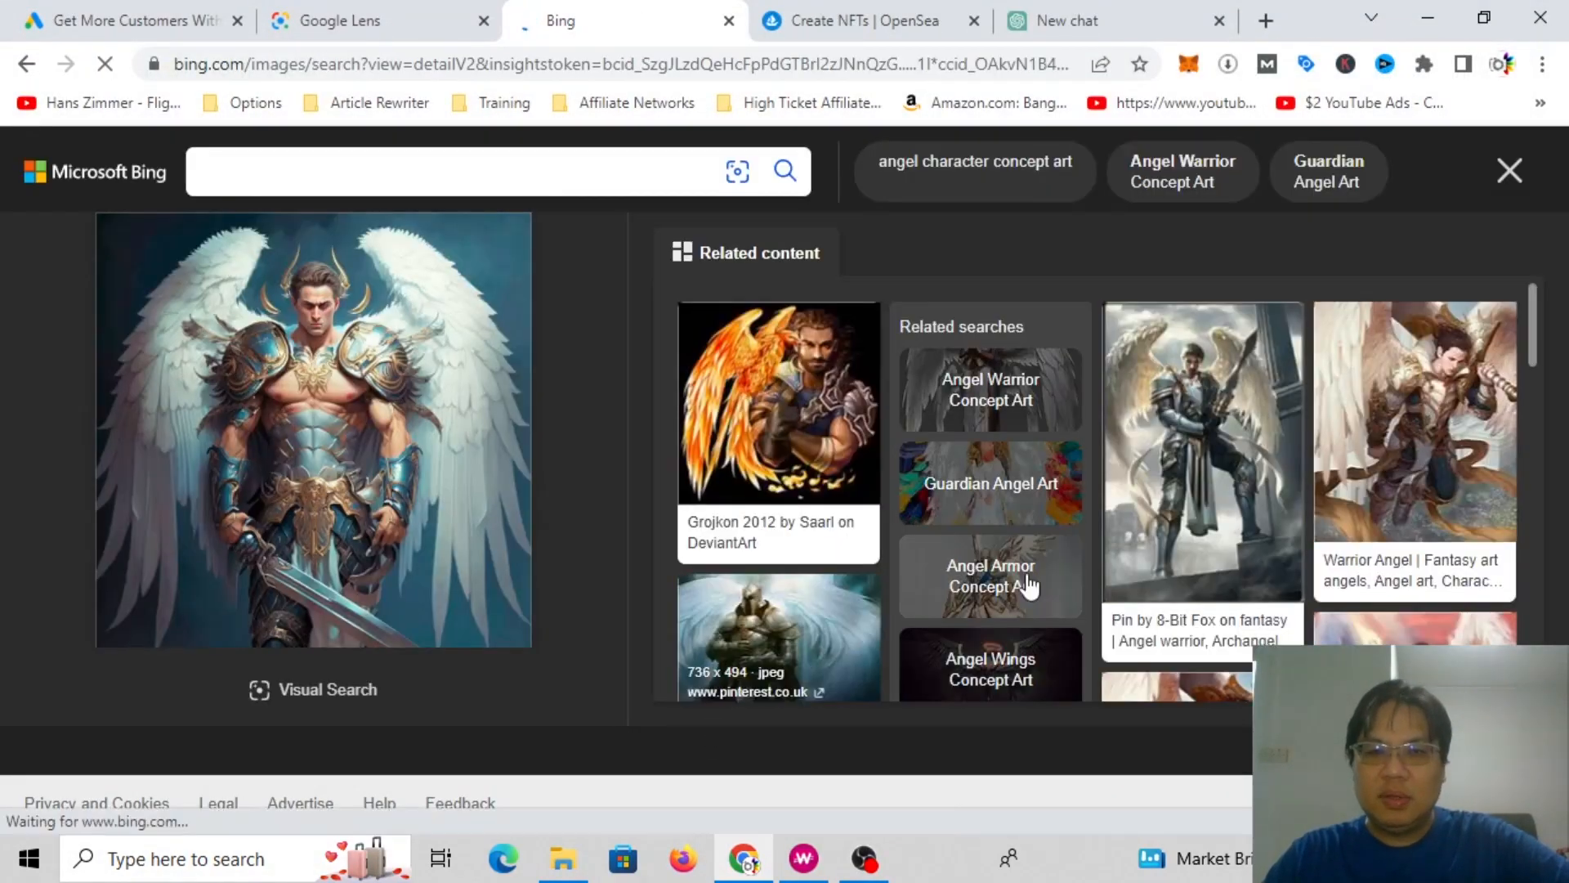
Step: Examine the related images and related searches that Bing returned for the angel artwork
{"action": "scroll", "coordinate": [1201, 503], "scroll_direction": "down", "scroll_amount": 4}
{"action": "scroll", "coordinate": [1201, 503], "scroll_direction": "down", "scroll_amount": 10}
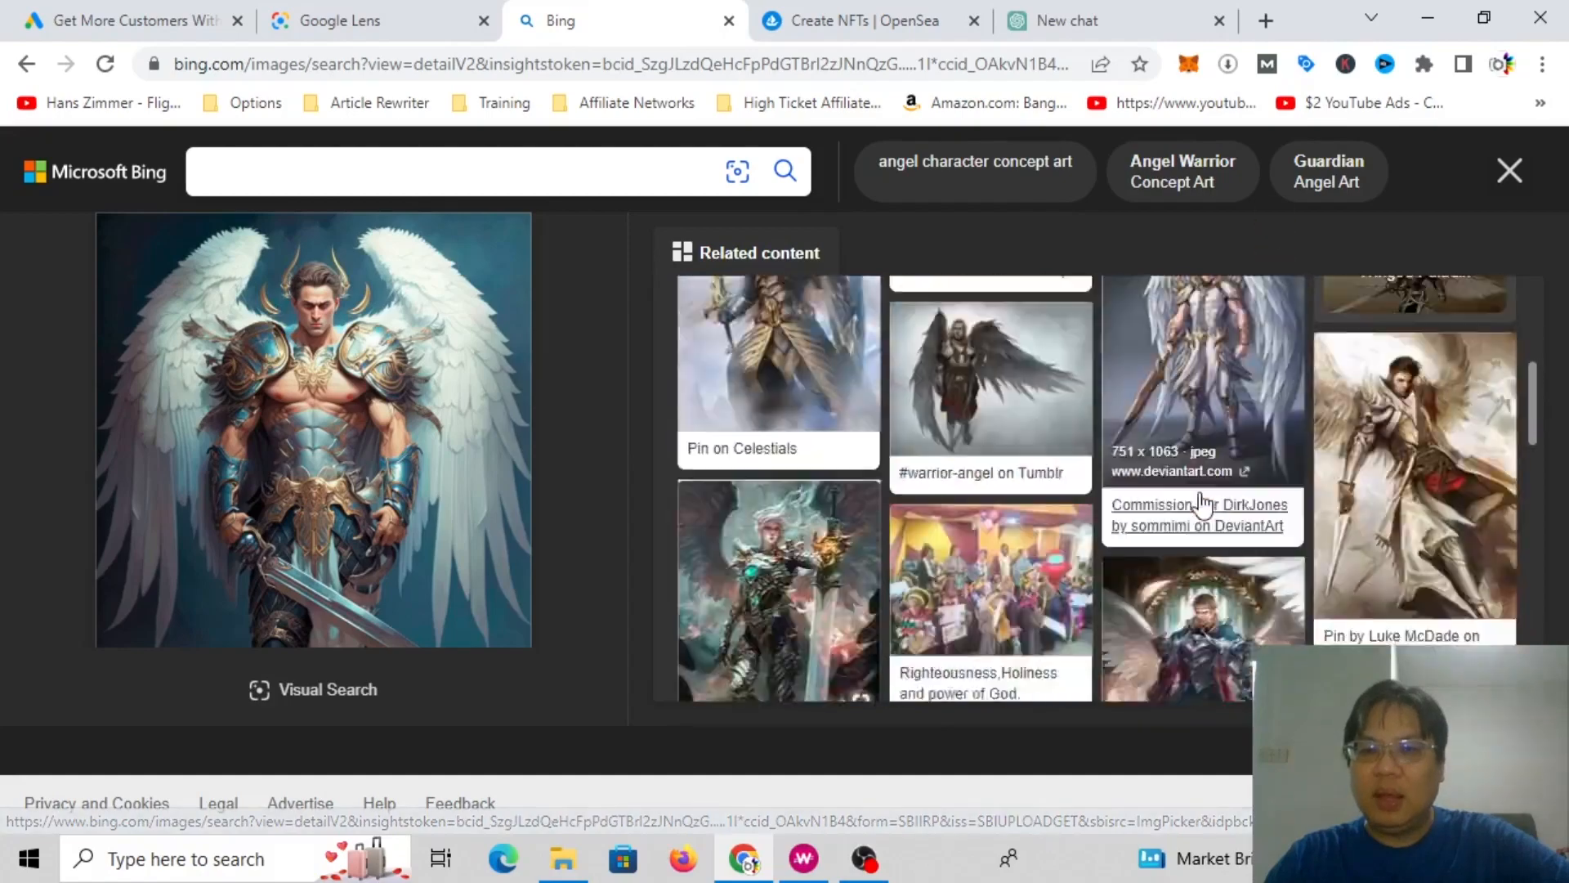
{"action": "scroll", "coordinate": [1202, 503], "scroll_direction": "down", "scroll_amount": 10}
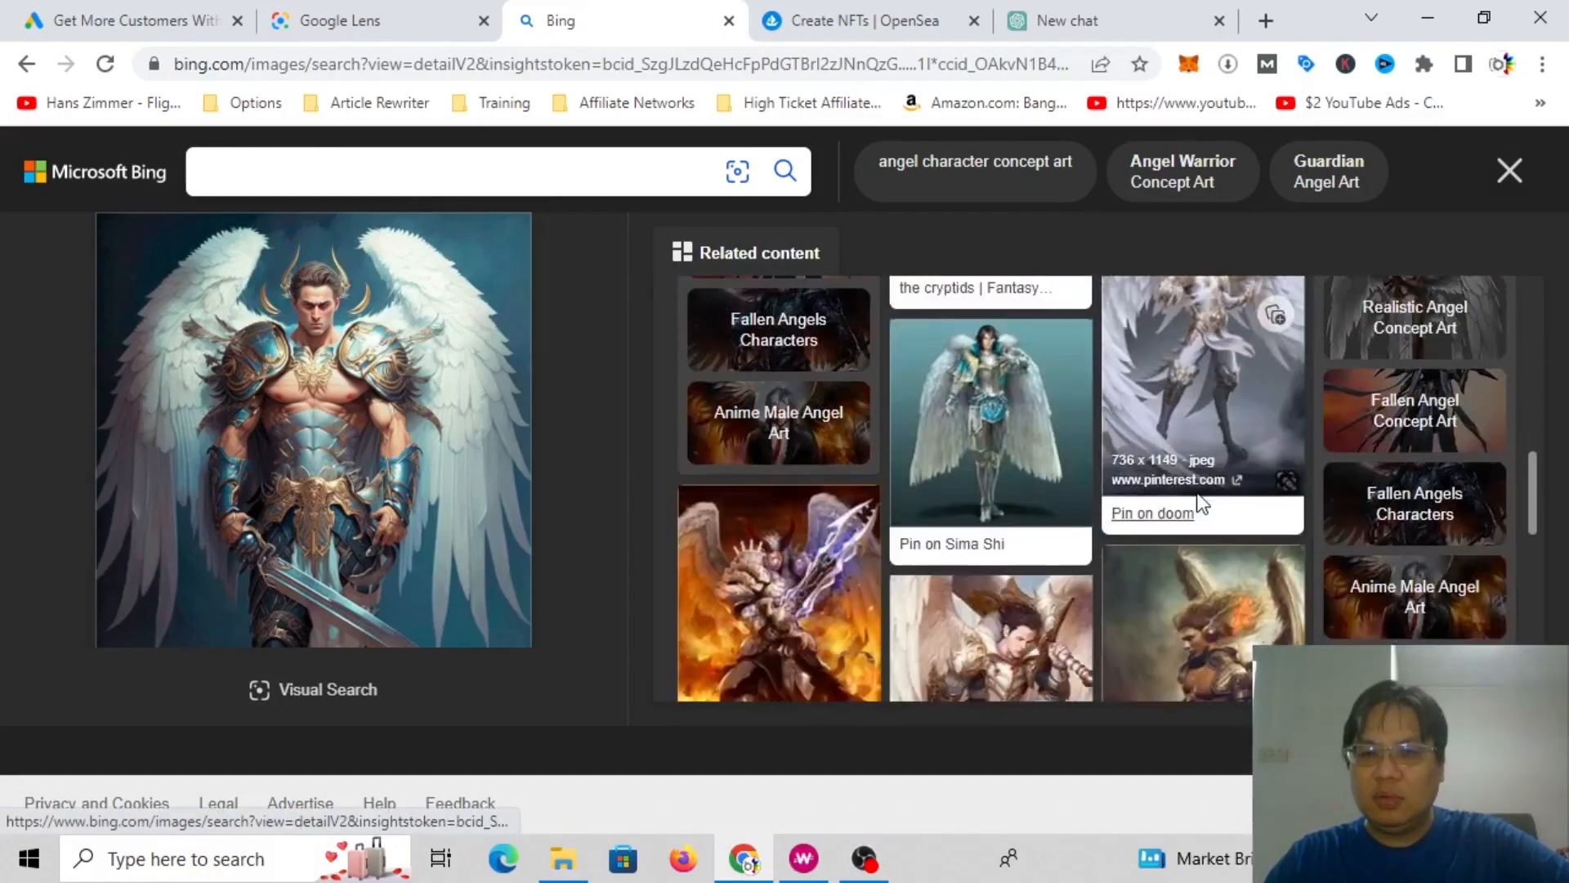
{"action": "scroll", "coordinate": [1199, 506], "scroll_direction": "down", "scroll_amount": 10}
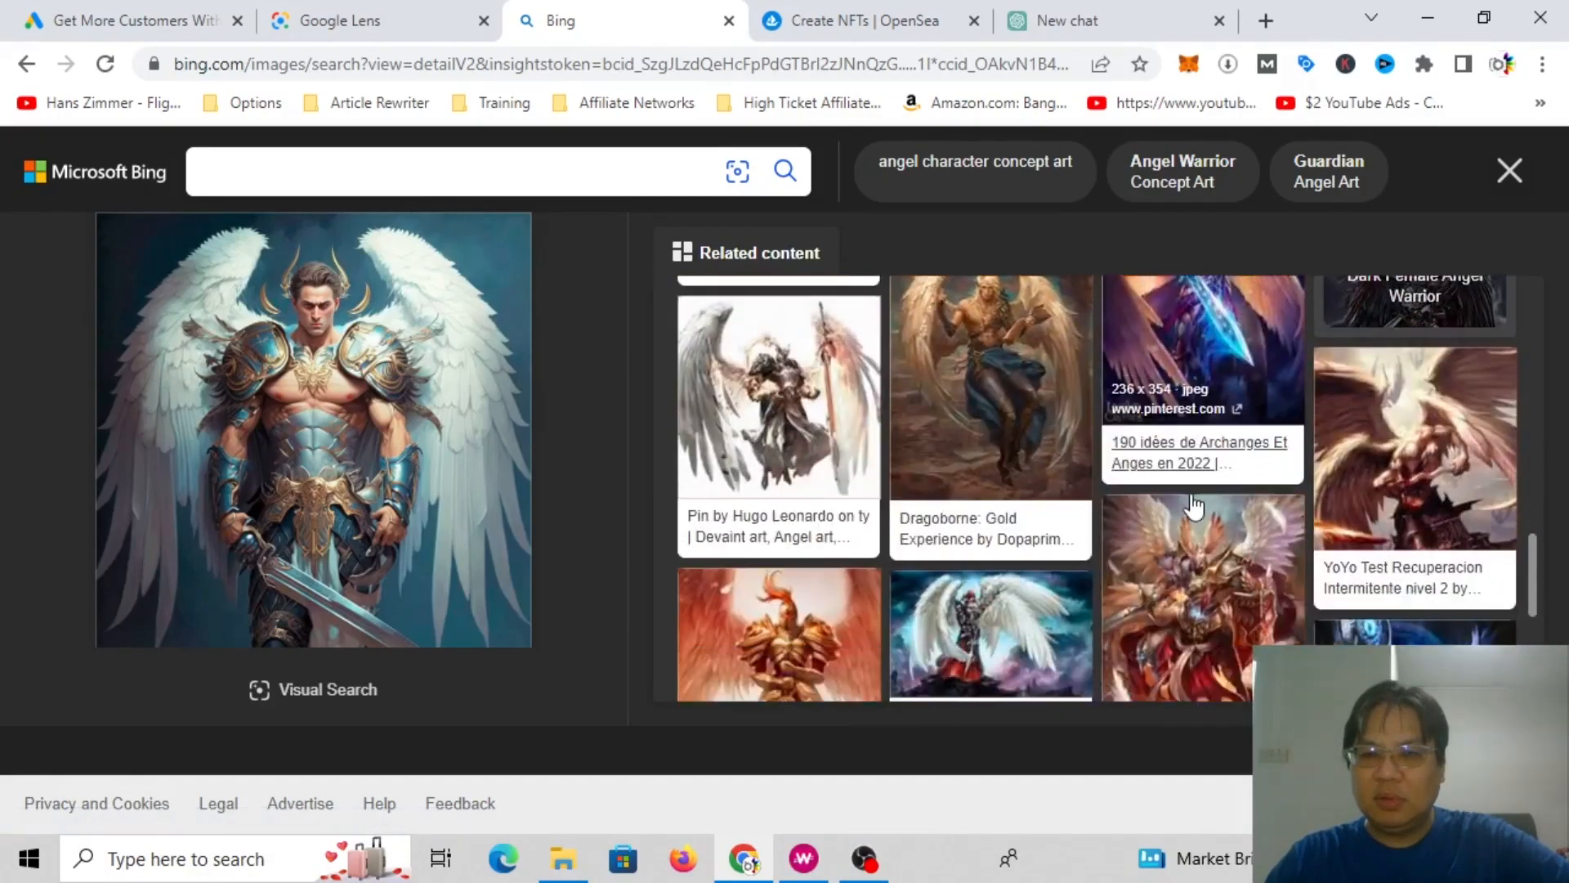
{"action": "scroll", "coordinate": [1194, 506], "scroll_direction": "down", "scroll_amount": 10}
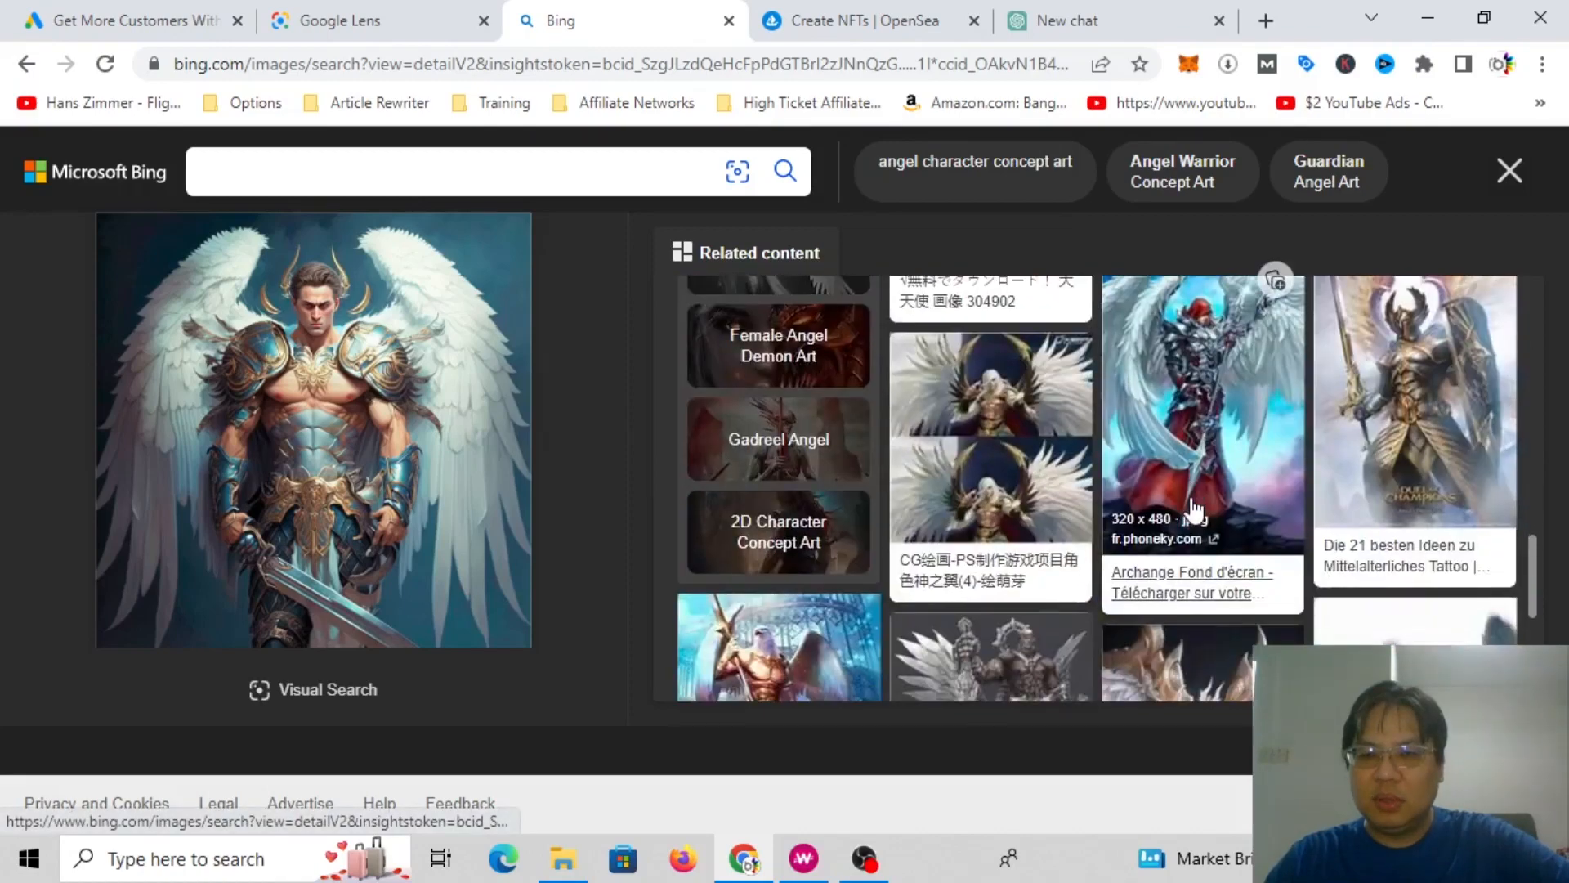
{"action": "scroll", "coordinate": [1192, 506], "scroll_direction": "down", "scroll_amount": 10}
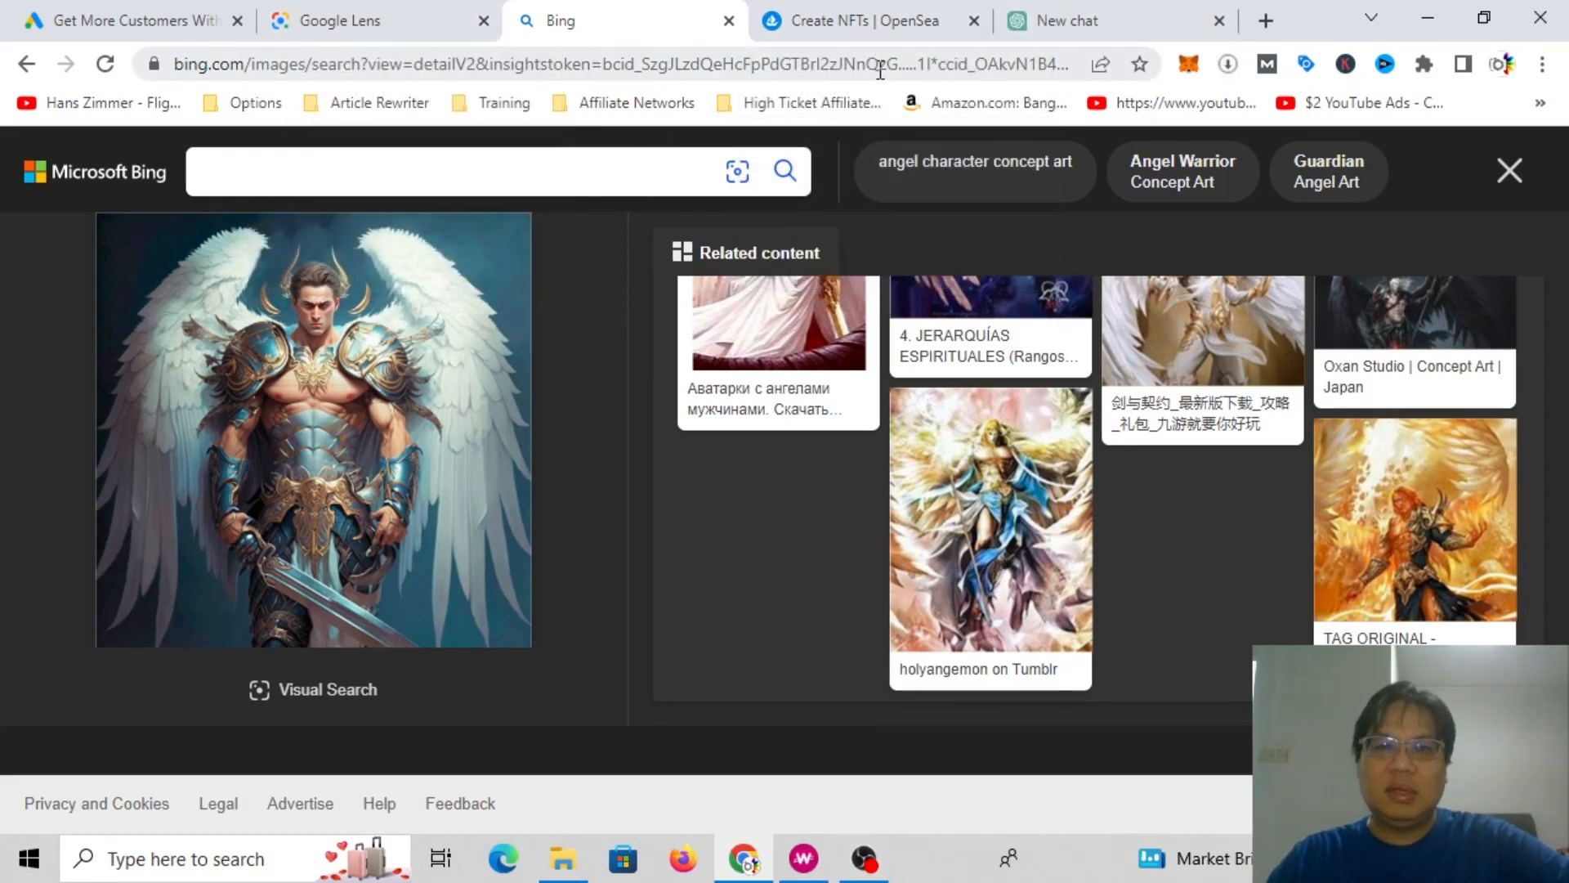
Step: Switch to ChatGPT and send the prompt "give me a list of long tail keywords for Archangel Michael Artwork NFT"
{"action": "left_click", "coordinate": [873, 22]}
{"action": "left_click", "coordinate": [705, 12]}
{"action": "left_click", "coordinate": [1144, 10]}
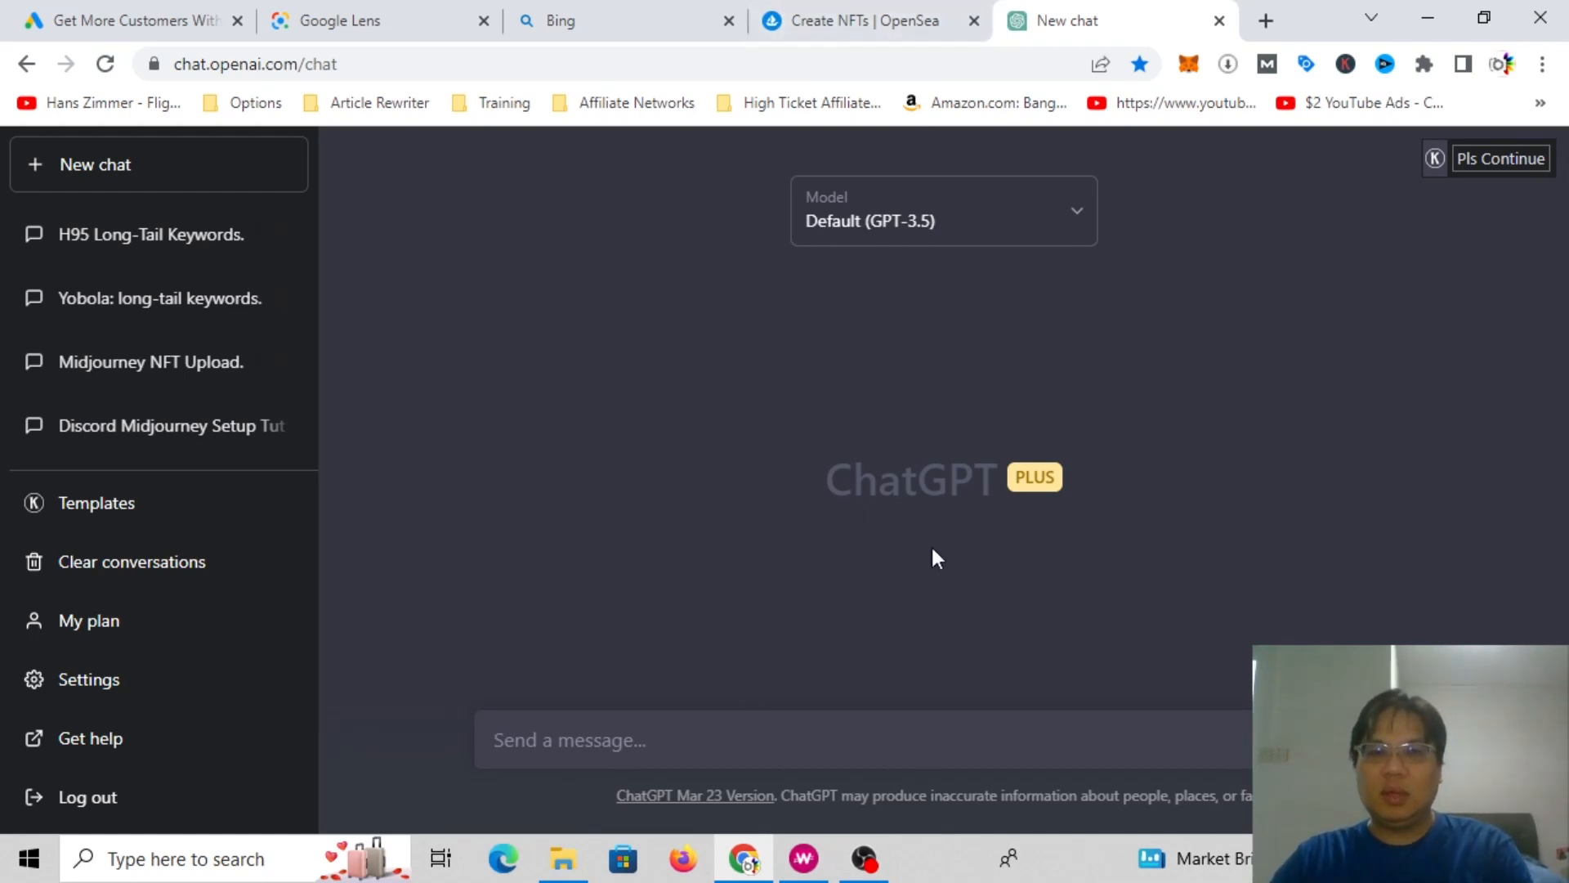
{"action": "type", "text": "give"}
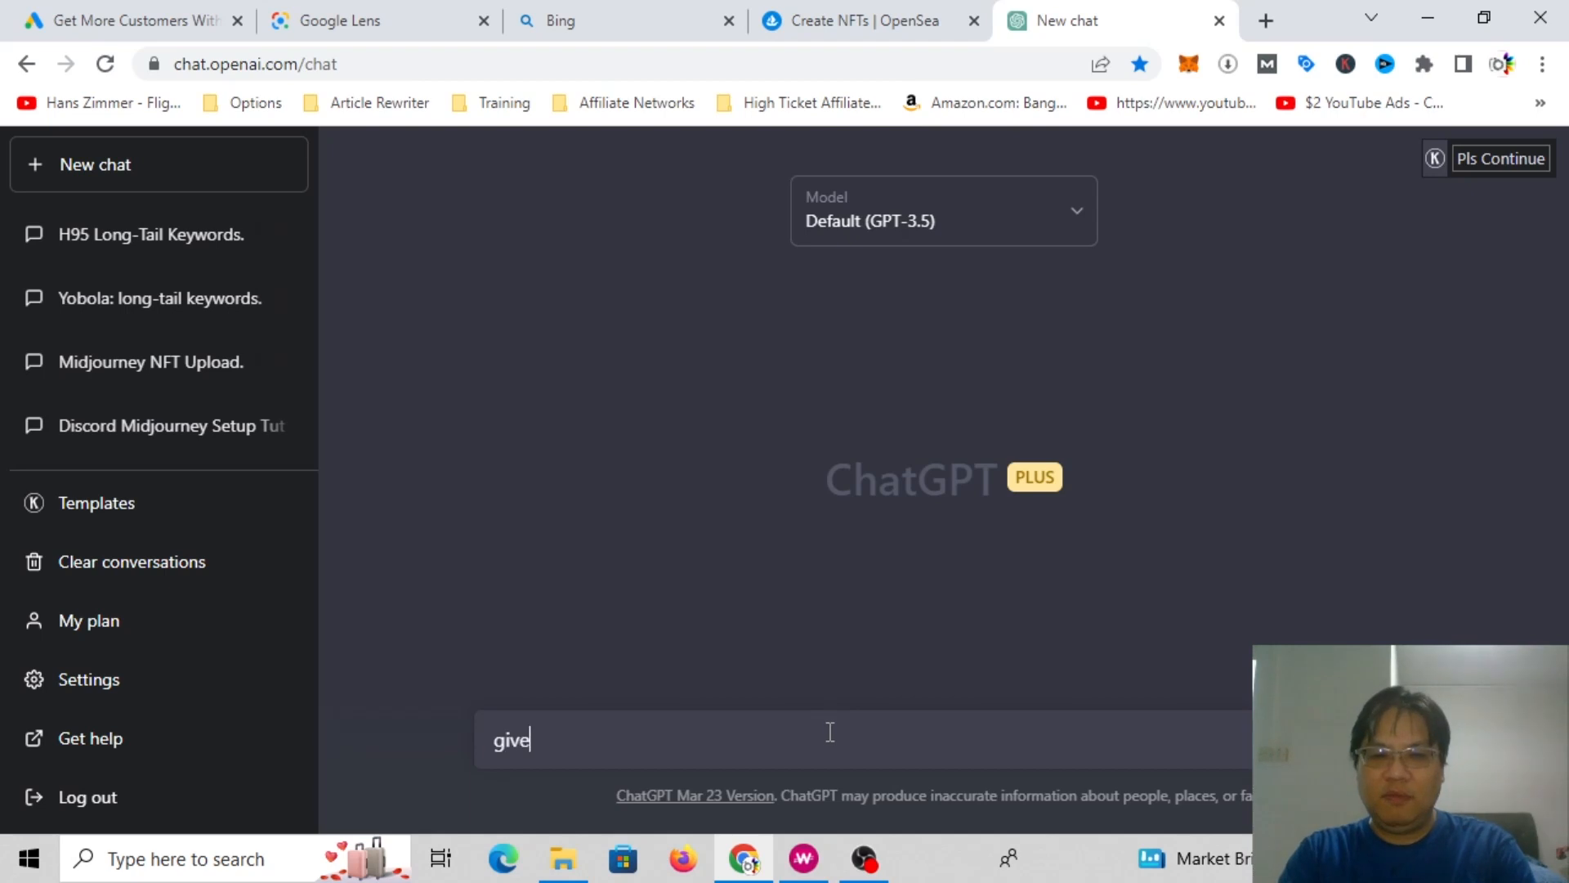
{"action": "type", "text": " me the search voluem an"}
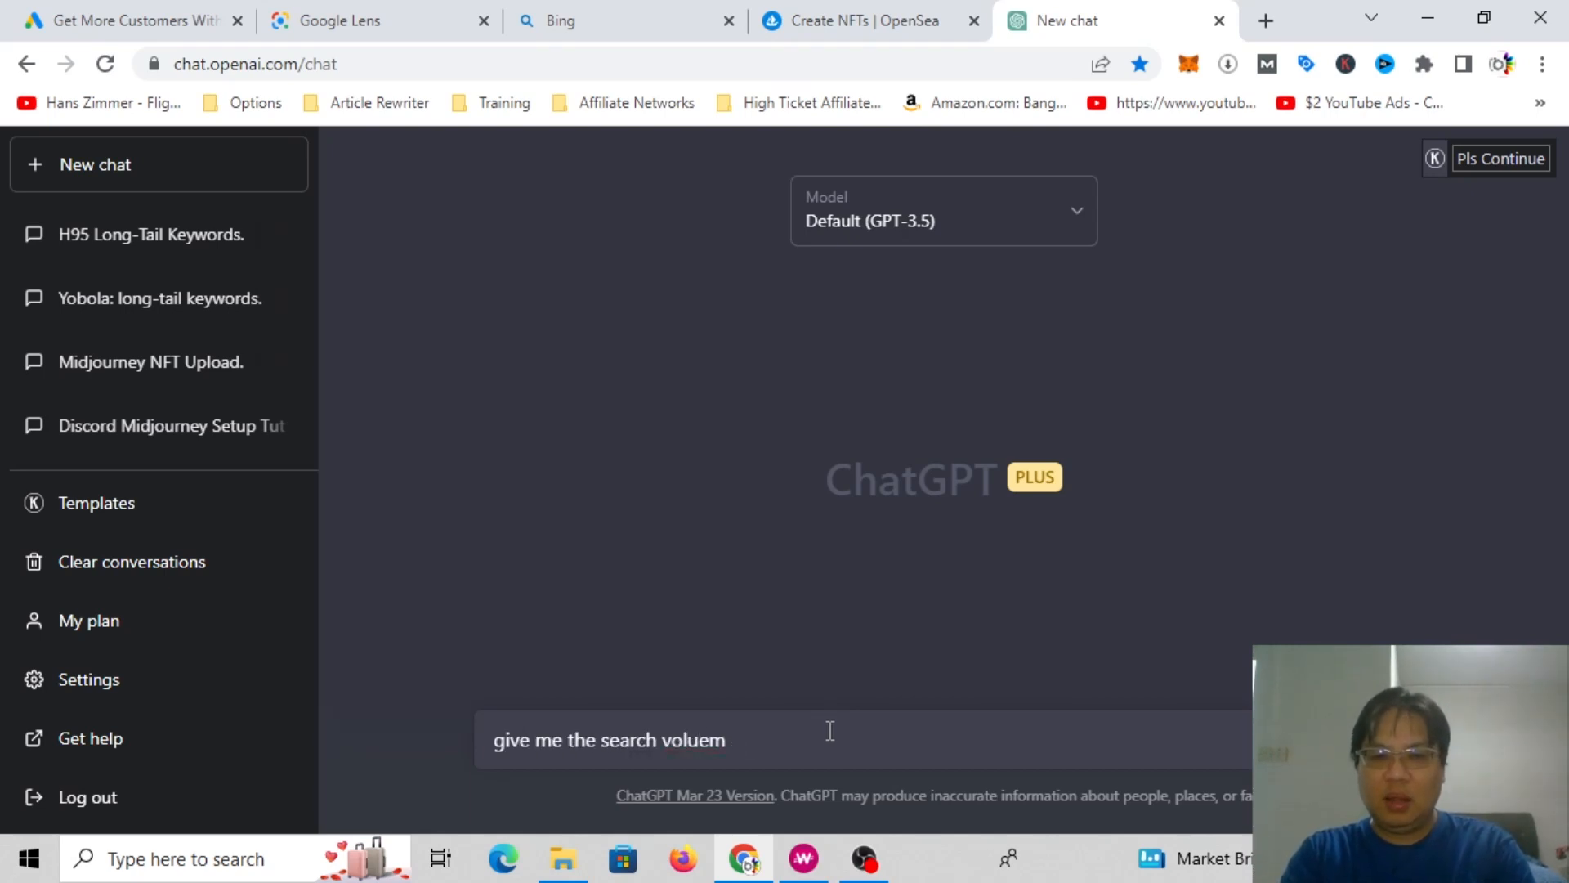
{"action": "key", "text": "BackSpace"}
{"action": "key", "text": "BackSpace"}
{"action": "key", "text": "BackSpace"}
{"action": "key", "text": "BackSpace"}
{"action": "key", "text": "BackSpace"}
{"action": "key", "text": "BackSpace"}
{"action": "key", "text": "BackSpace"}
{"action": "key", "text": "BackSpace"}
{"action": "key", "text": "BackSpace"}
{"action": "key", "text": "BackSpace"}
{"action": "key", "text": "BackSpace"}
{"action": "key", "text": "BackSpace"}
{"action": "key", "text": "BackSpace"}
{"action": "key", "text": "BackSpace"}
{"action": "key", "text": "BackSpace"}
{"action": "key", "text": "BackSpace"}
{"action": "type", "text": "a list of long tail k"}
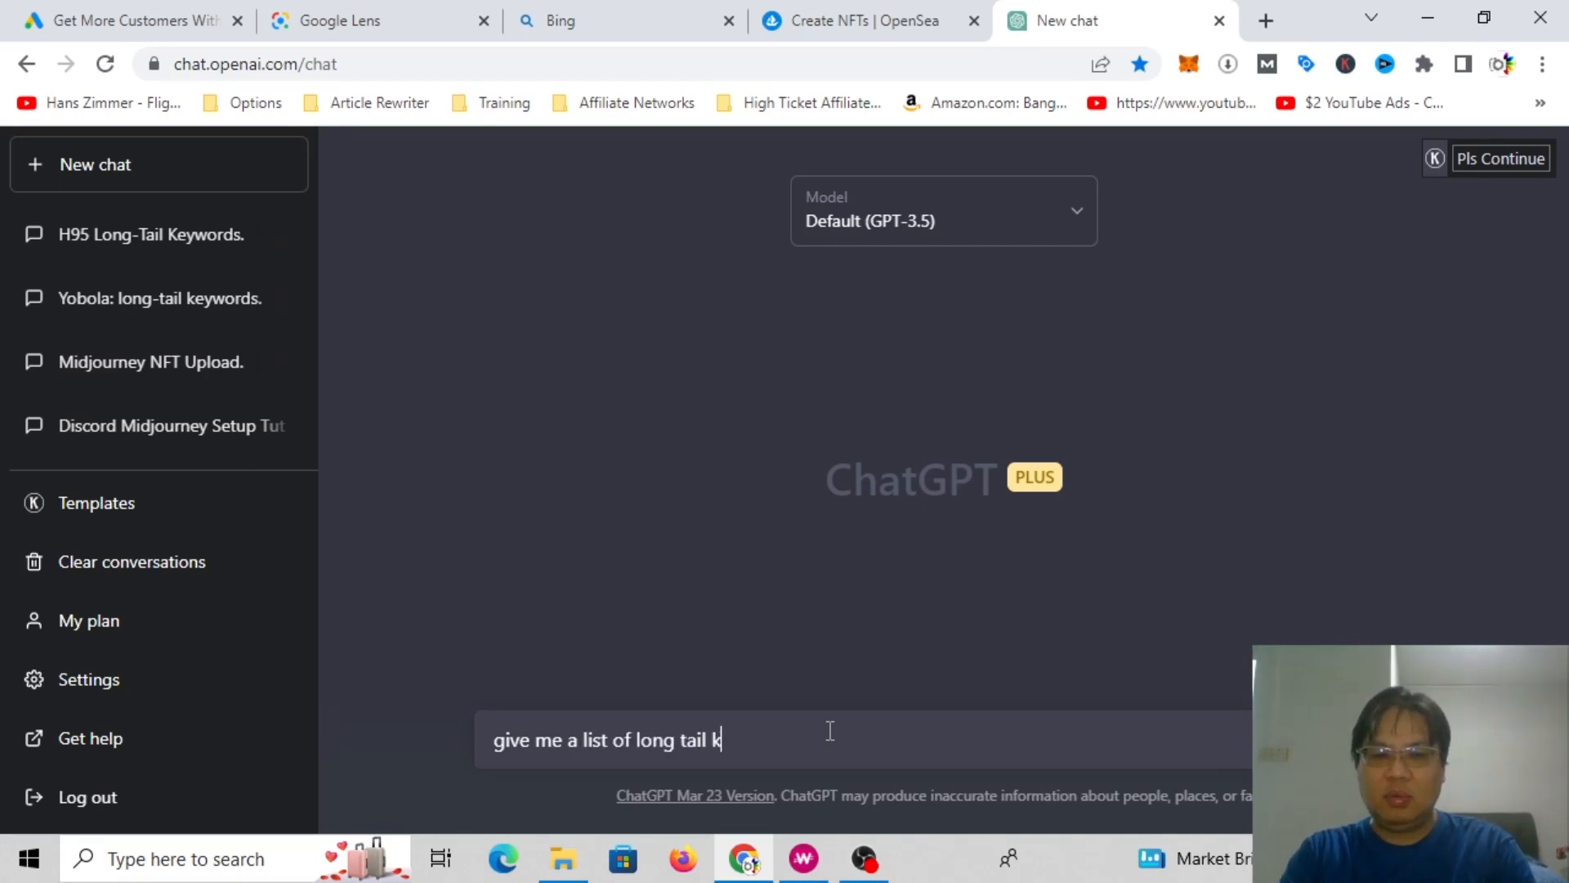
{"action": "type", "text": "eywords for "}
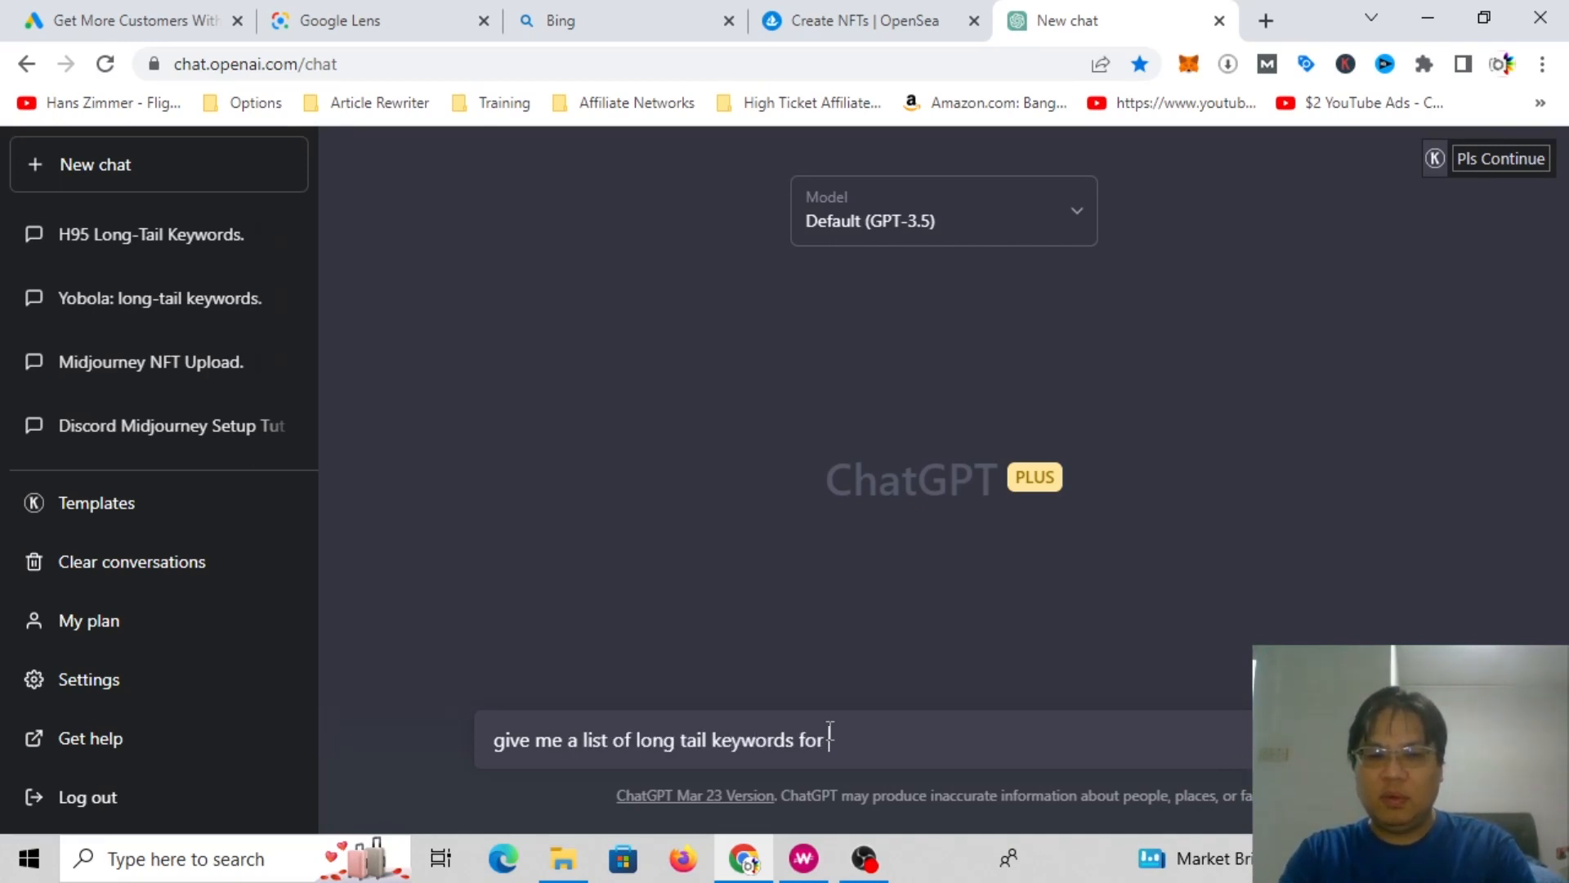
{"action": "type", "text": "Archangel Mi"}
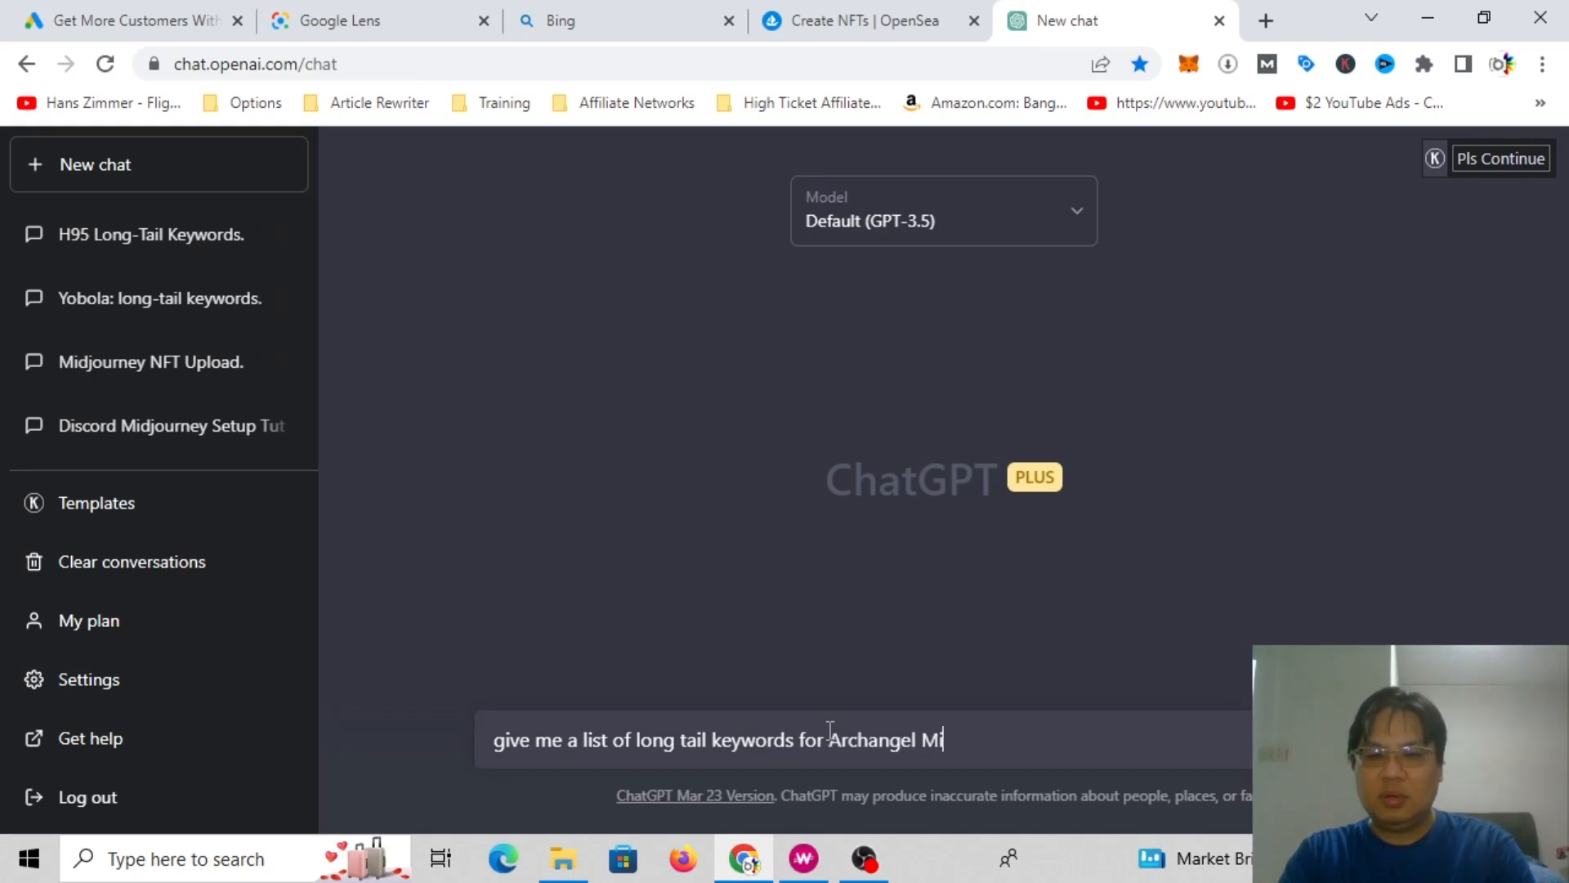
{"action": "type", "text": "chael "}
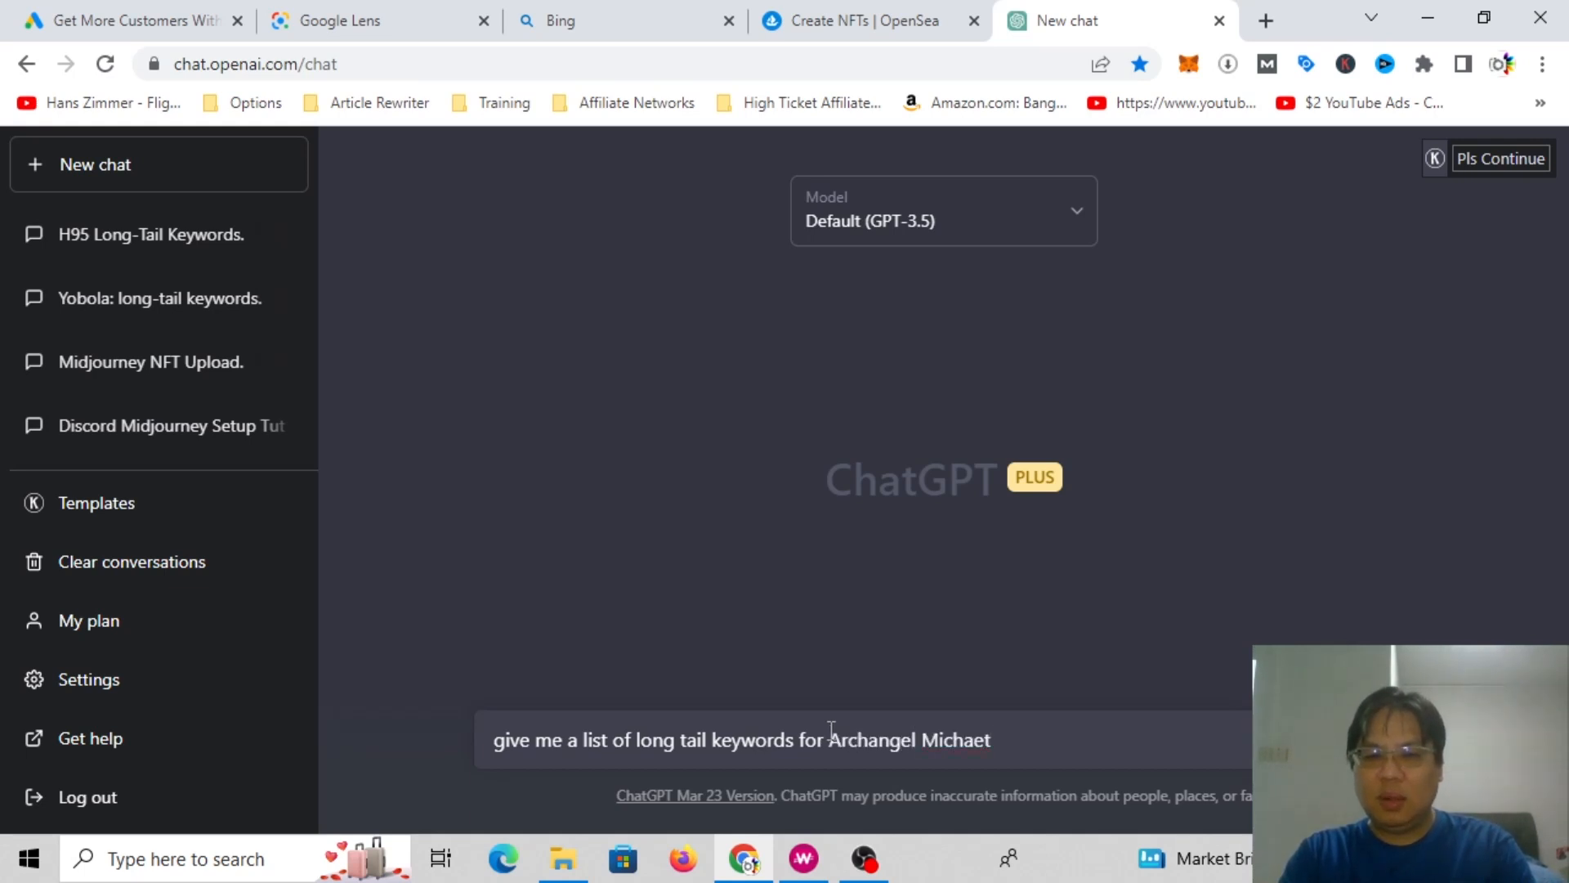
{"action": "type", "text": "Artwork NFT"}
{"action": "key", "text": "Return"}
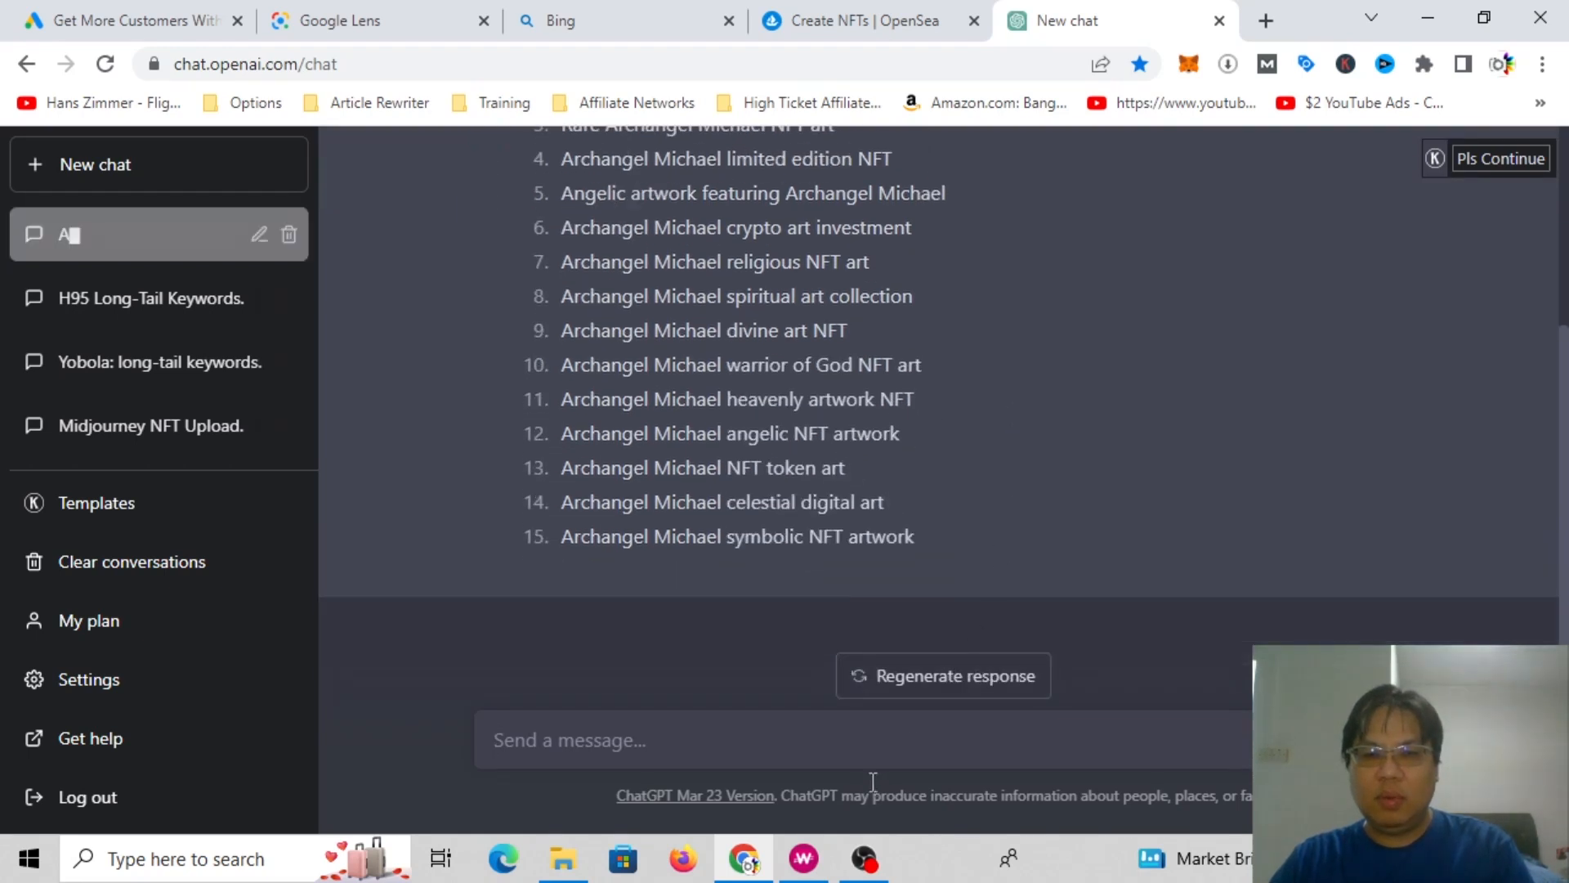
{"action": "type", "text": "five me"}
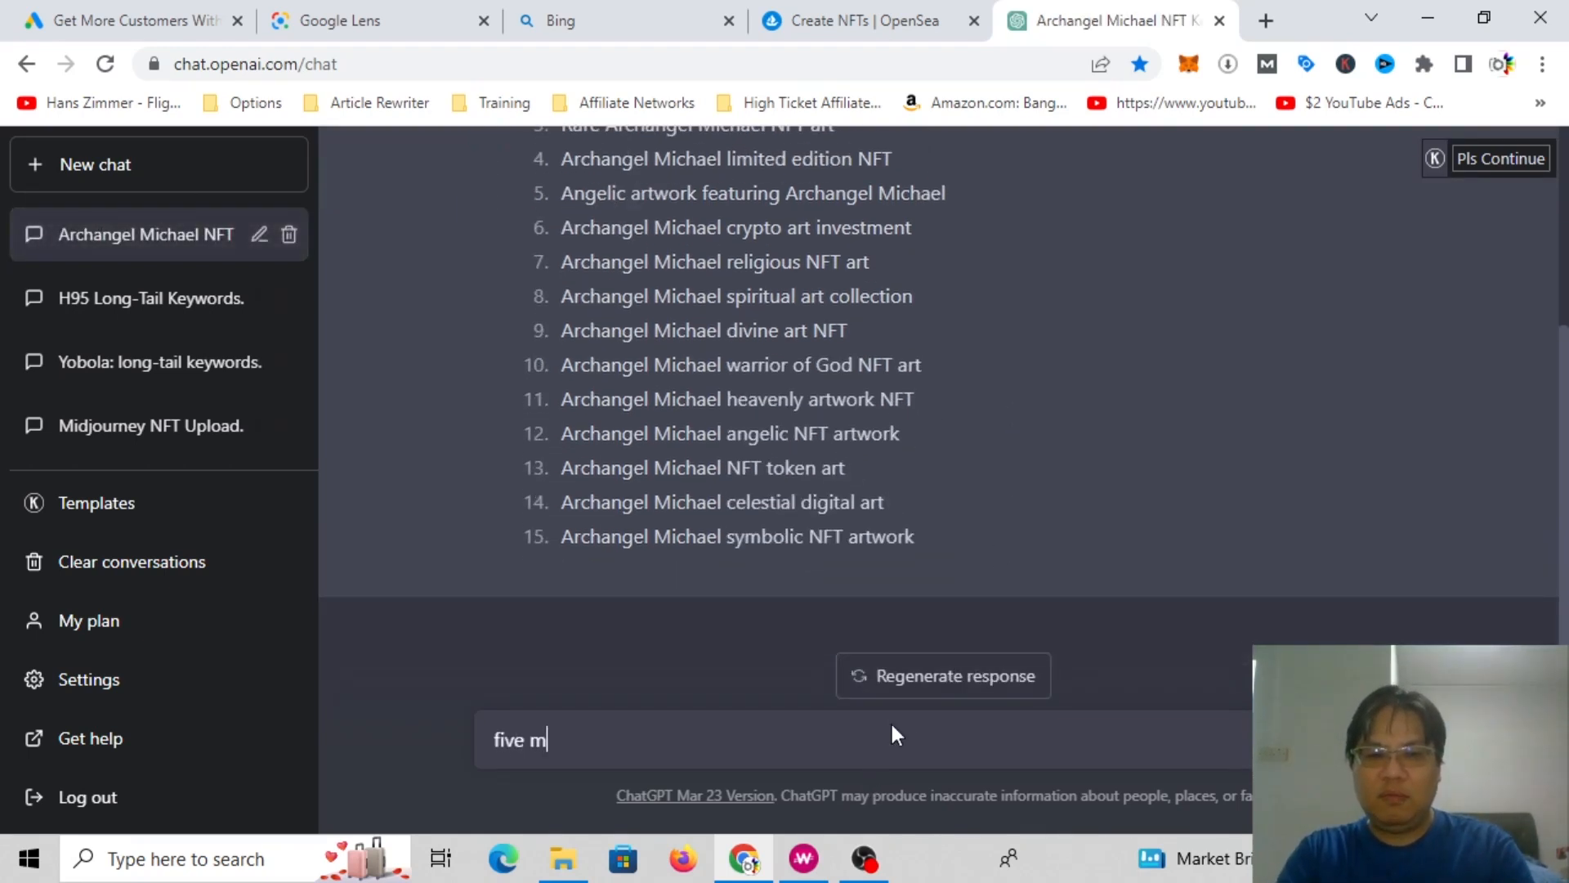
{"action": "key", "text": "BackSpace"}
{"action": "key", "text": "BackSpace"}
{"action": "key", "text": "BackSpace"}
{"action": "key", "text": "BackSpace"}
{"action": "key", "text": "BackSpace"}
{"action": "key", "text": "BackSpace"}
{"action": "key", "text": "BackSpace"}
Step: Begin a follow-up prompt in the ChatGPT conversation with "give me the search volume and keyword difficulty for"
{"action": "type", "text": "giv"}
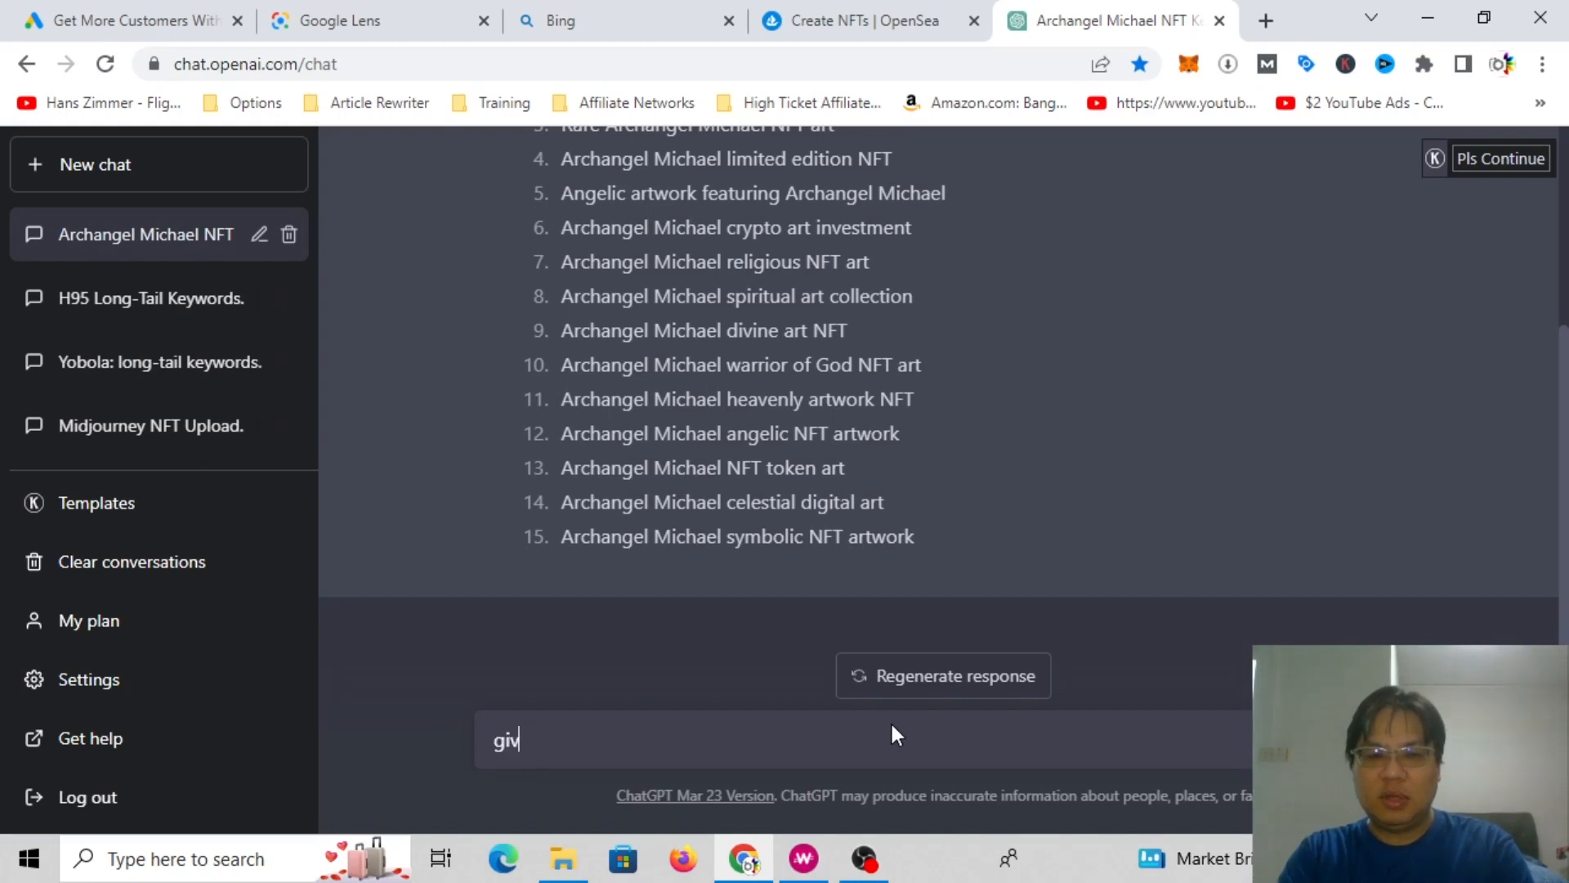
{"action": "type", "text": "e me the search voluem"}
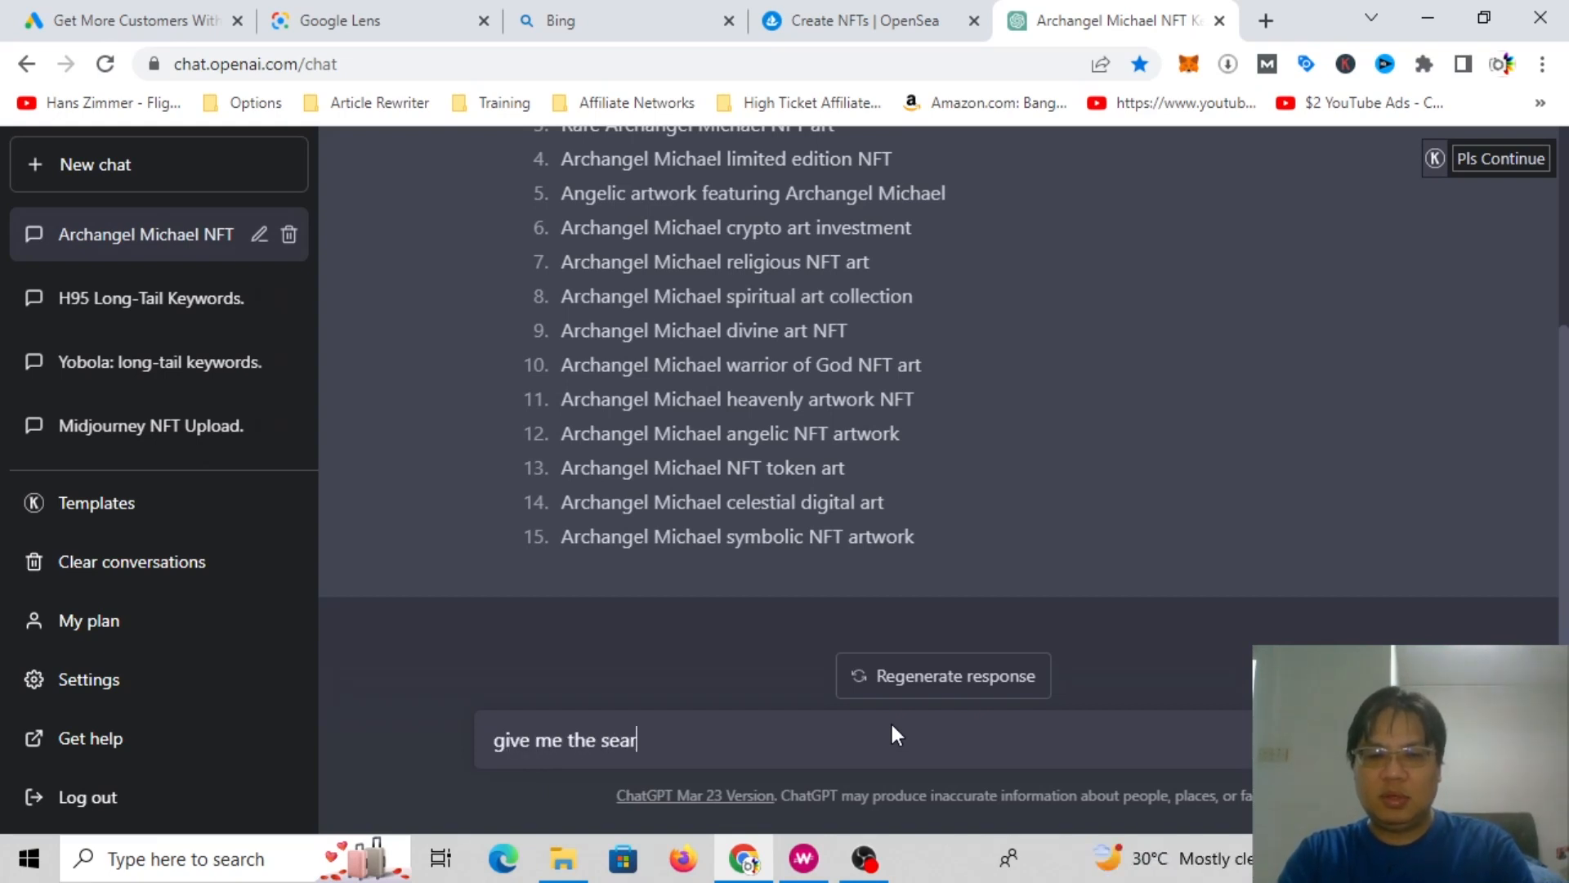
{"action": "key", "text": "BackSpace"}
{"action": "key", "text": "BackSpace"}
{"action": "type", "text": "me "}
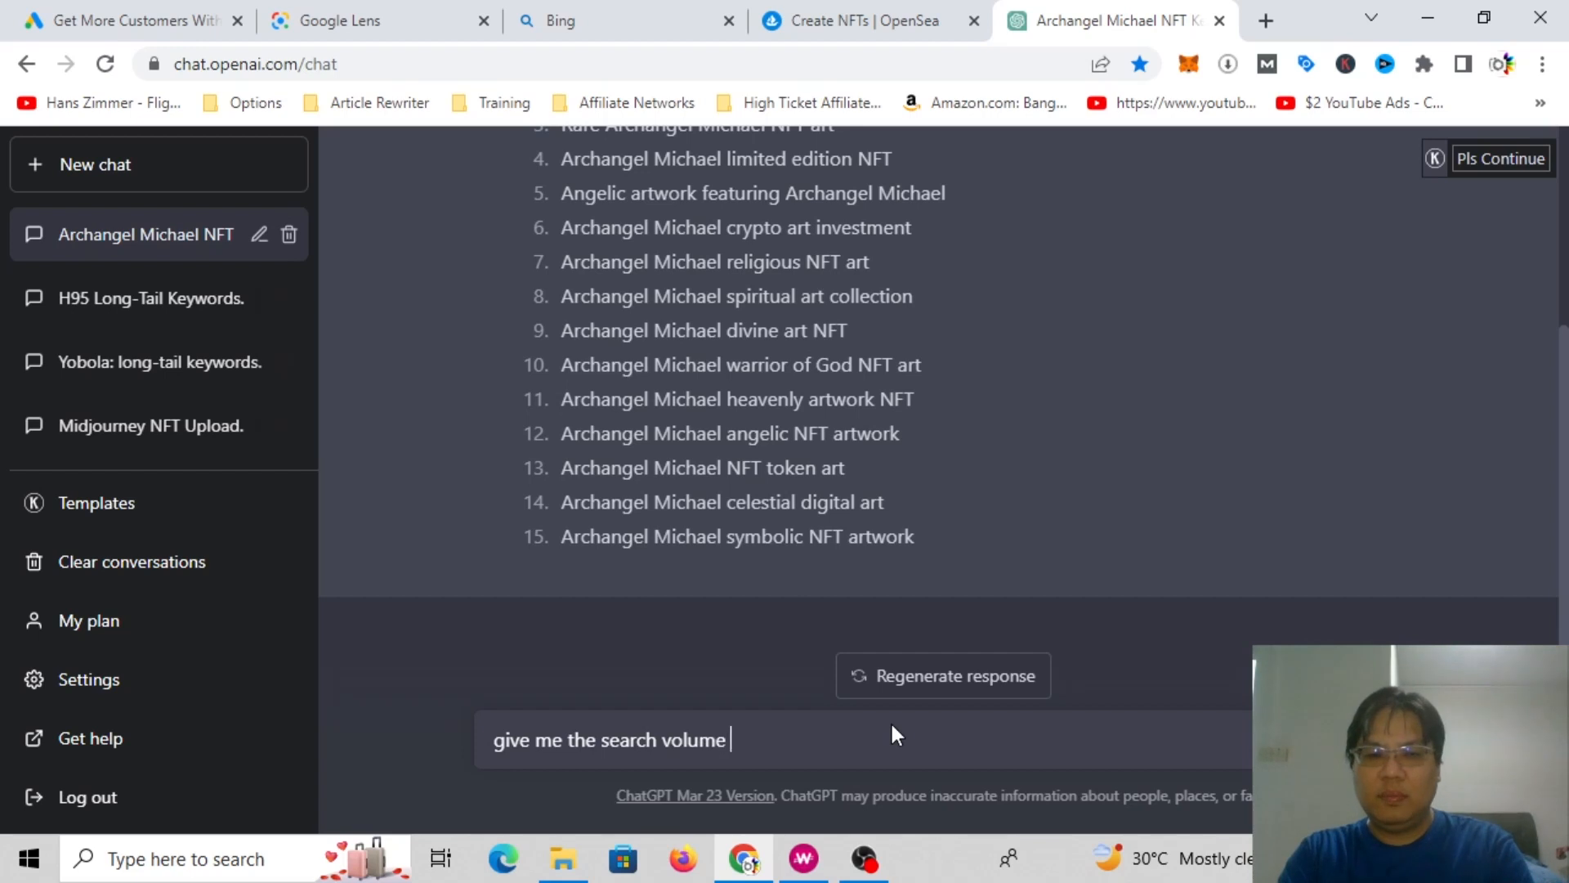
{"action": "type", "text": "and keyword di"}
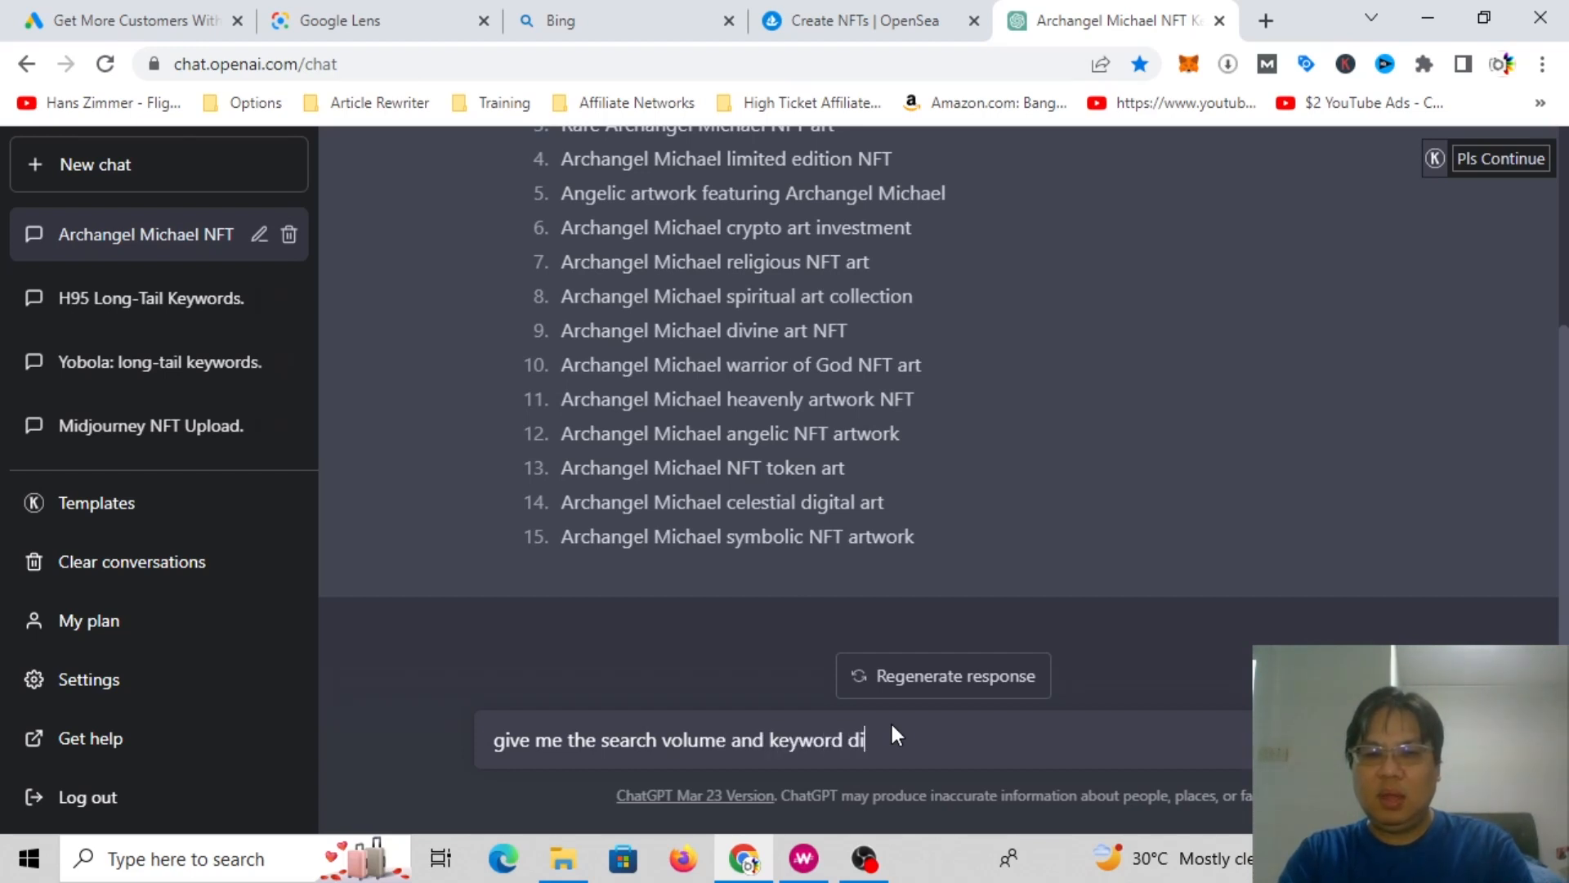
{"action": "type", "text": "fficult"}
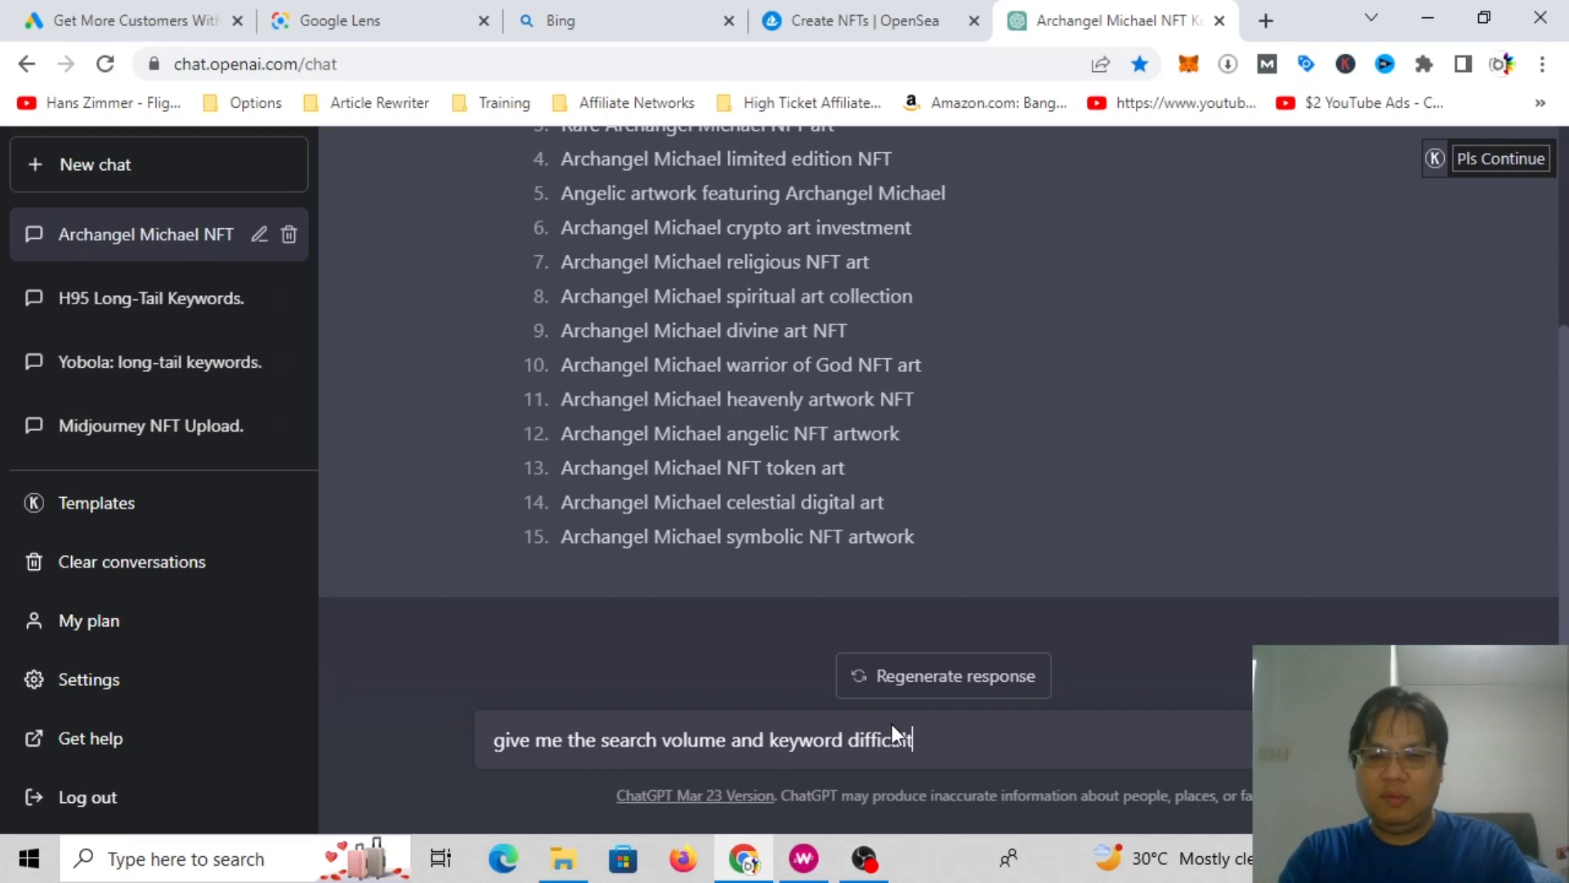
{"action": "type", "text": "y fo r"}
Step: Copy the first listed keyword, "Archangel Michael Artwork NFT collectible", into the prompt after "for", in quotation marks on the same line
{"action": "scroll", "coordinate": [788, 523], "scroll_direction": "up", "scroll_amount": 1}
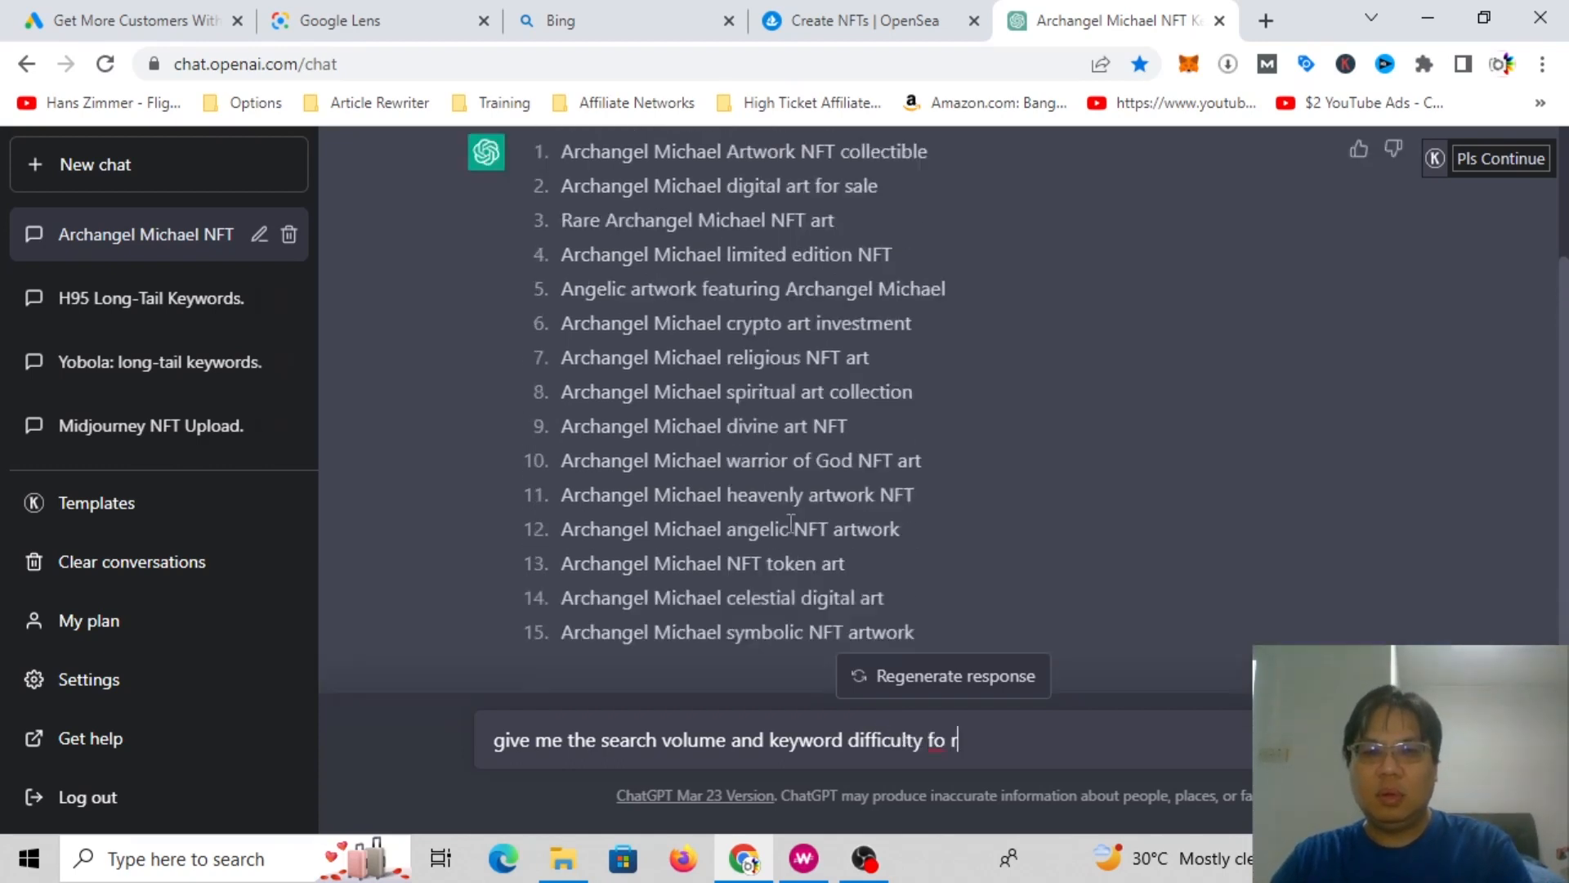
{"action": "scroll", "coordinate": [788, 523], "scroll_direction": "up", "scroll_amount": 3}
{"action": "left_click_drag", "start_coordinate": [931, 303], "coordinate": [561, 320]}
{"action": "key", "text": "ctrl+c"}
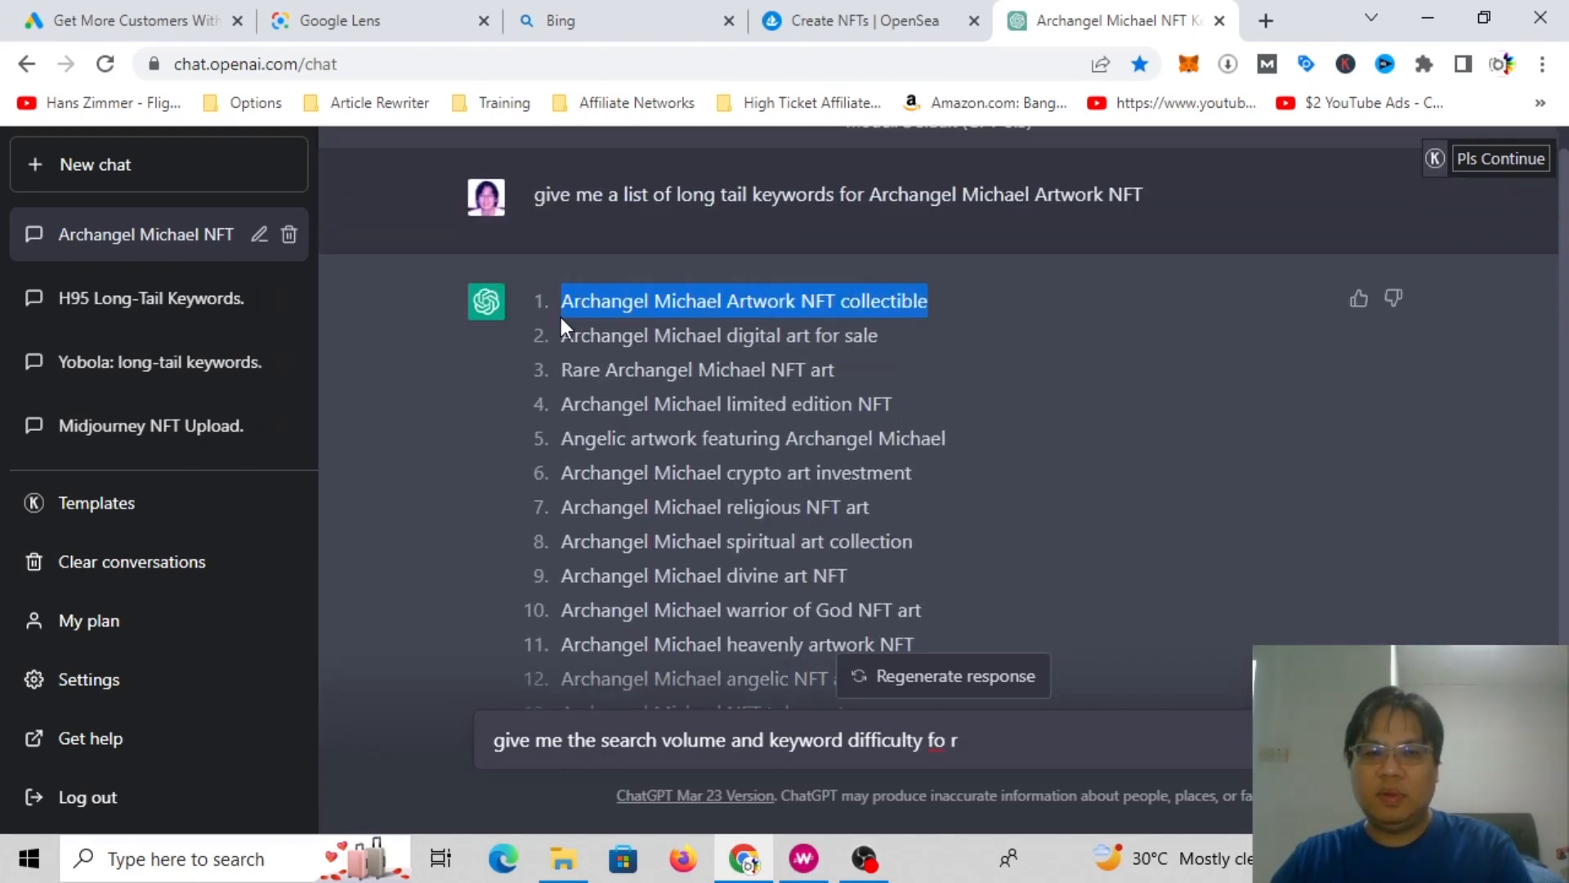
{"action": "scroll", "coordinate": [1031, 516], "scroll_direction": "down", "scroll_amount": 3}
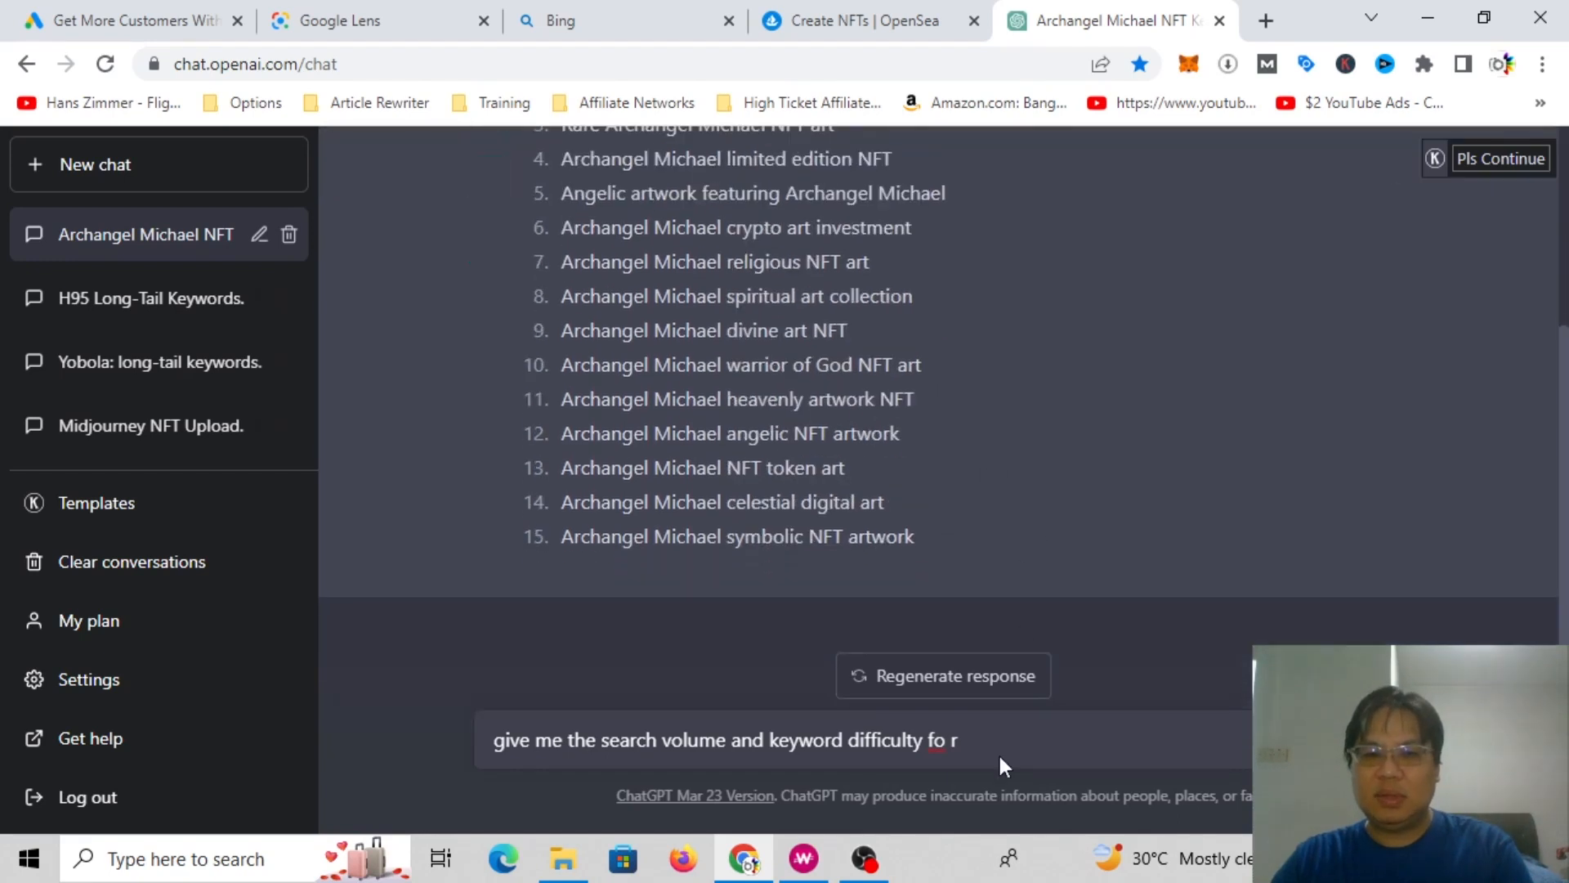
{"action": "key", "text": "BackSpace"}
{"action": "key", "text": "BackSpace"}
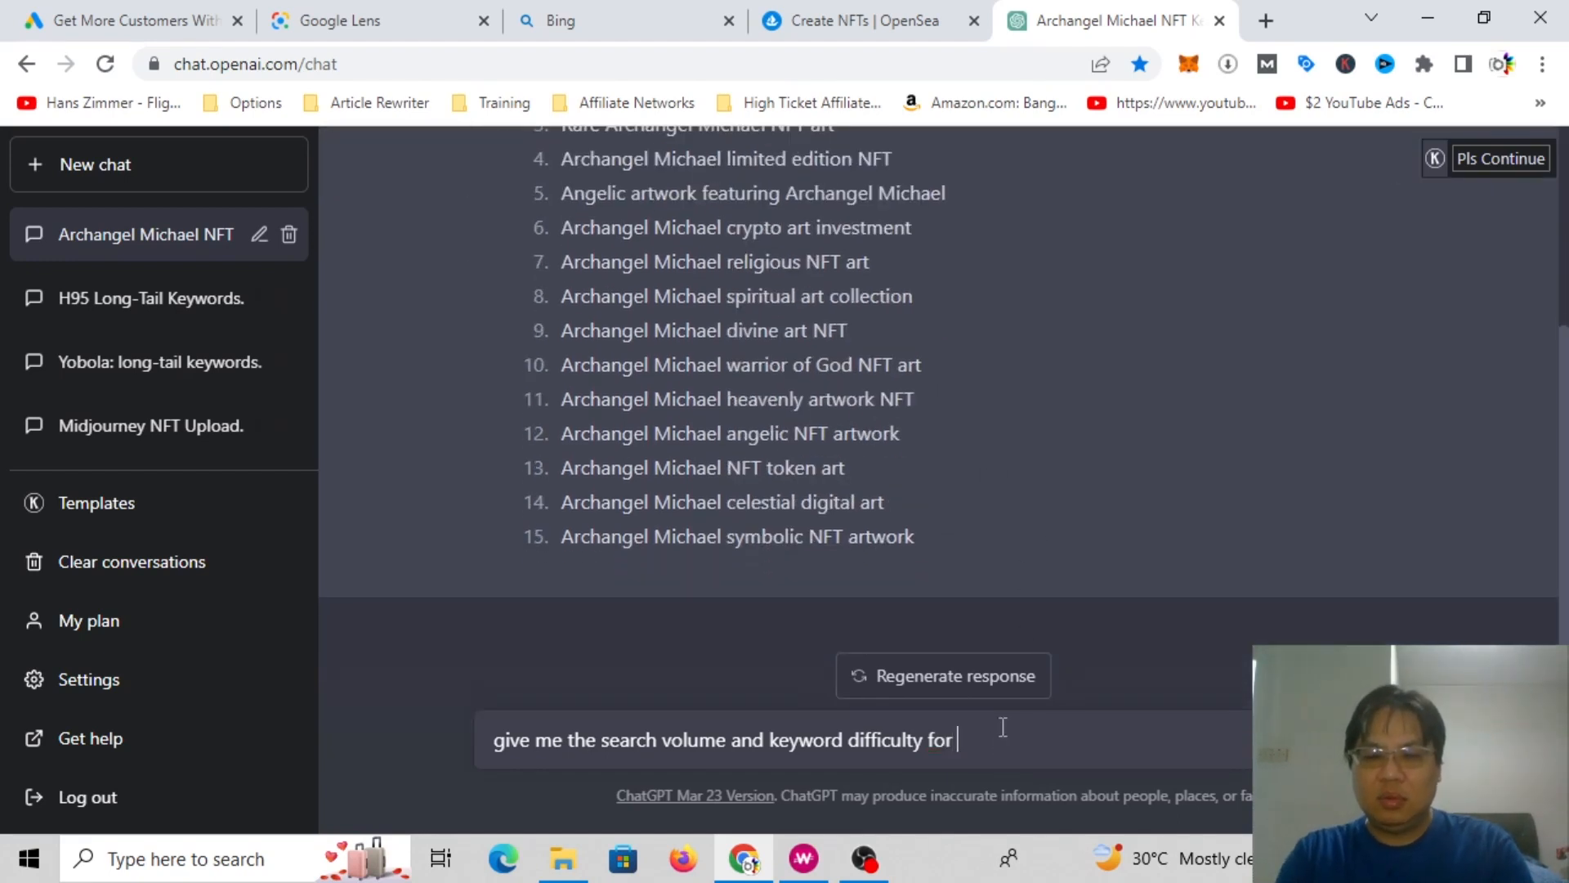
{"action": "key", "text": "ctrl+v"}
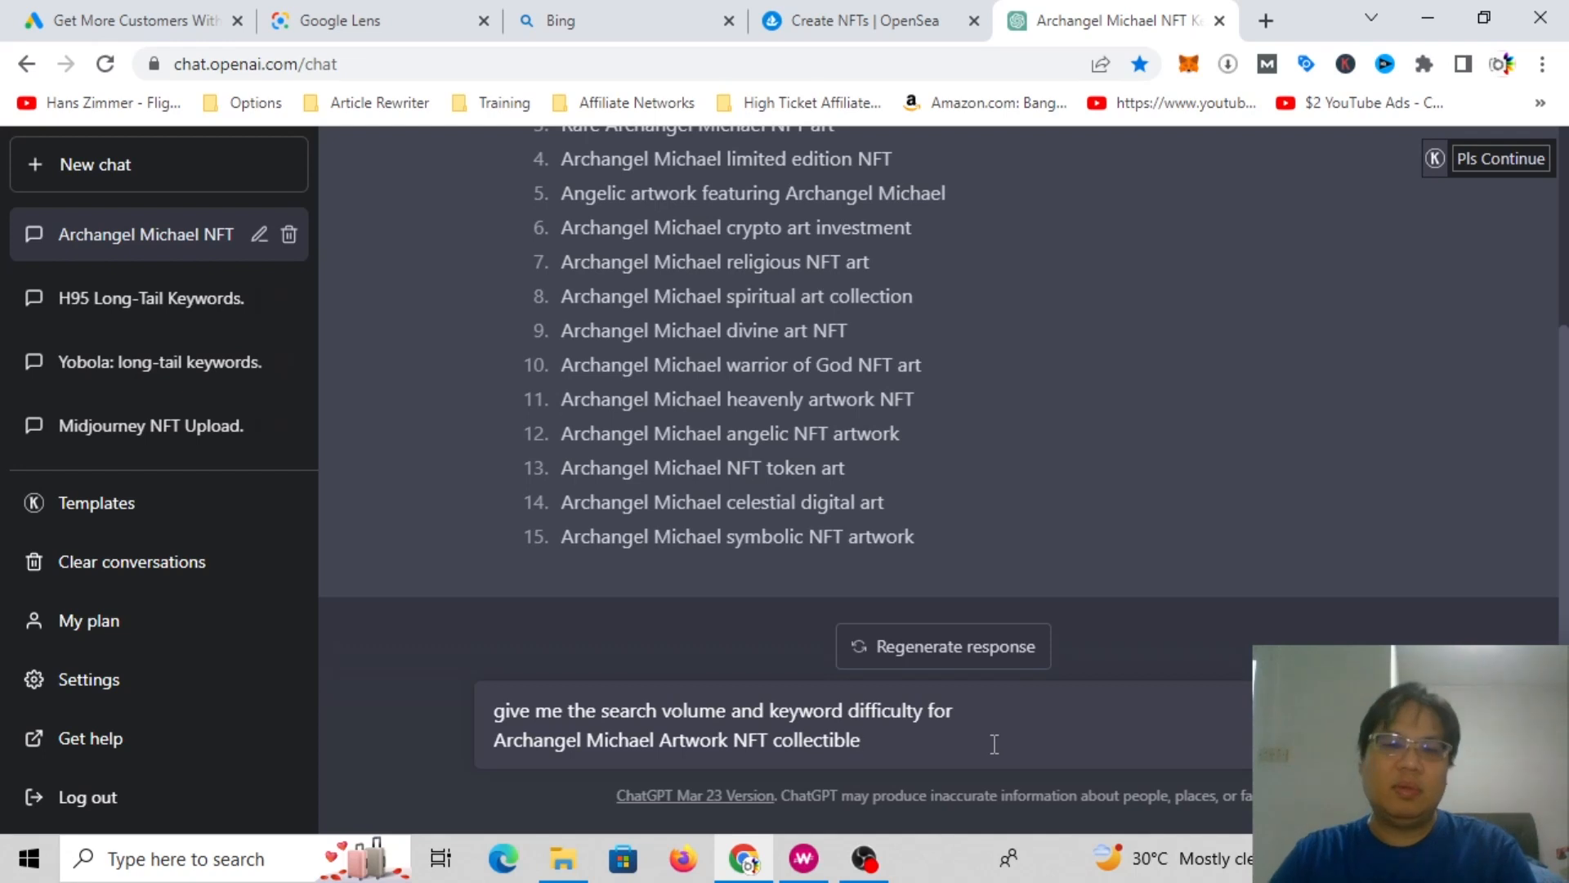
{"action": "type", "text": "\""}
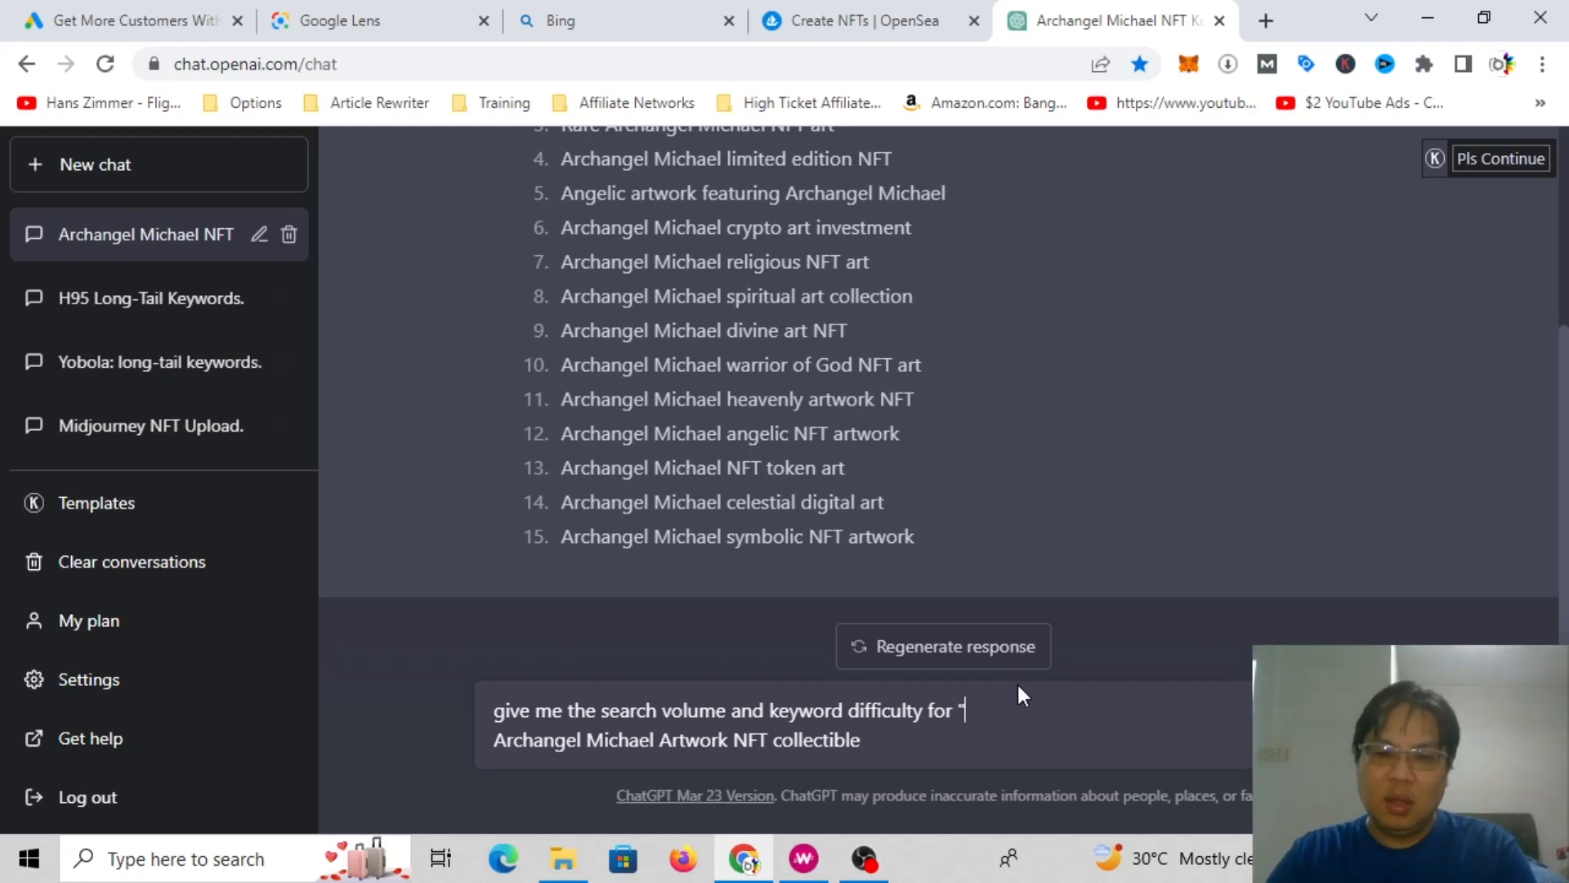
{"action": "key", "text": "Delete"}
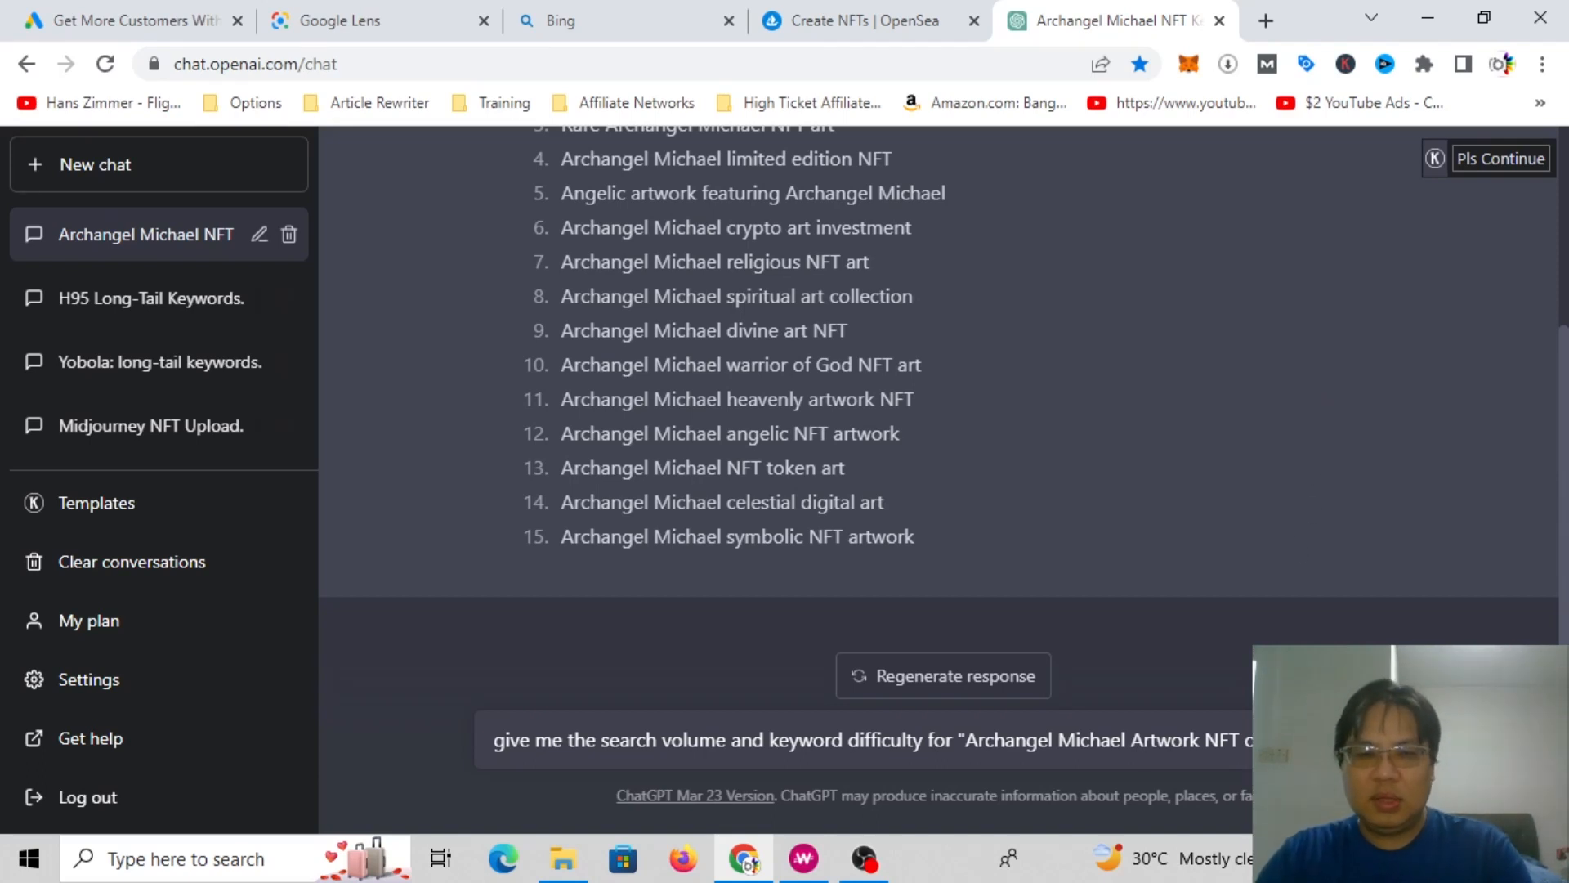
{"action": "type", "text": "give me"}
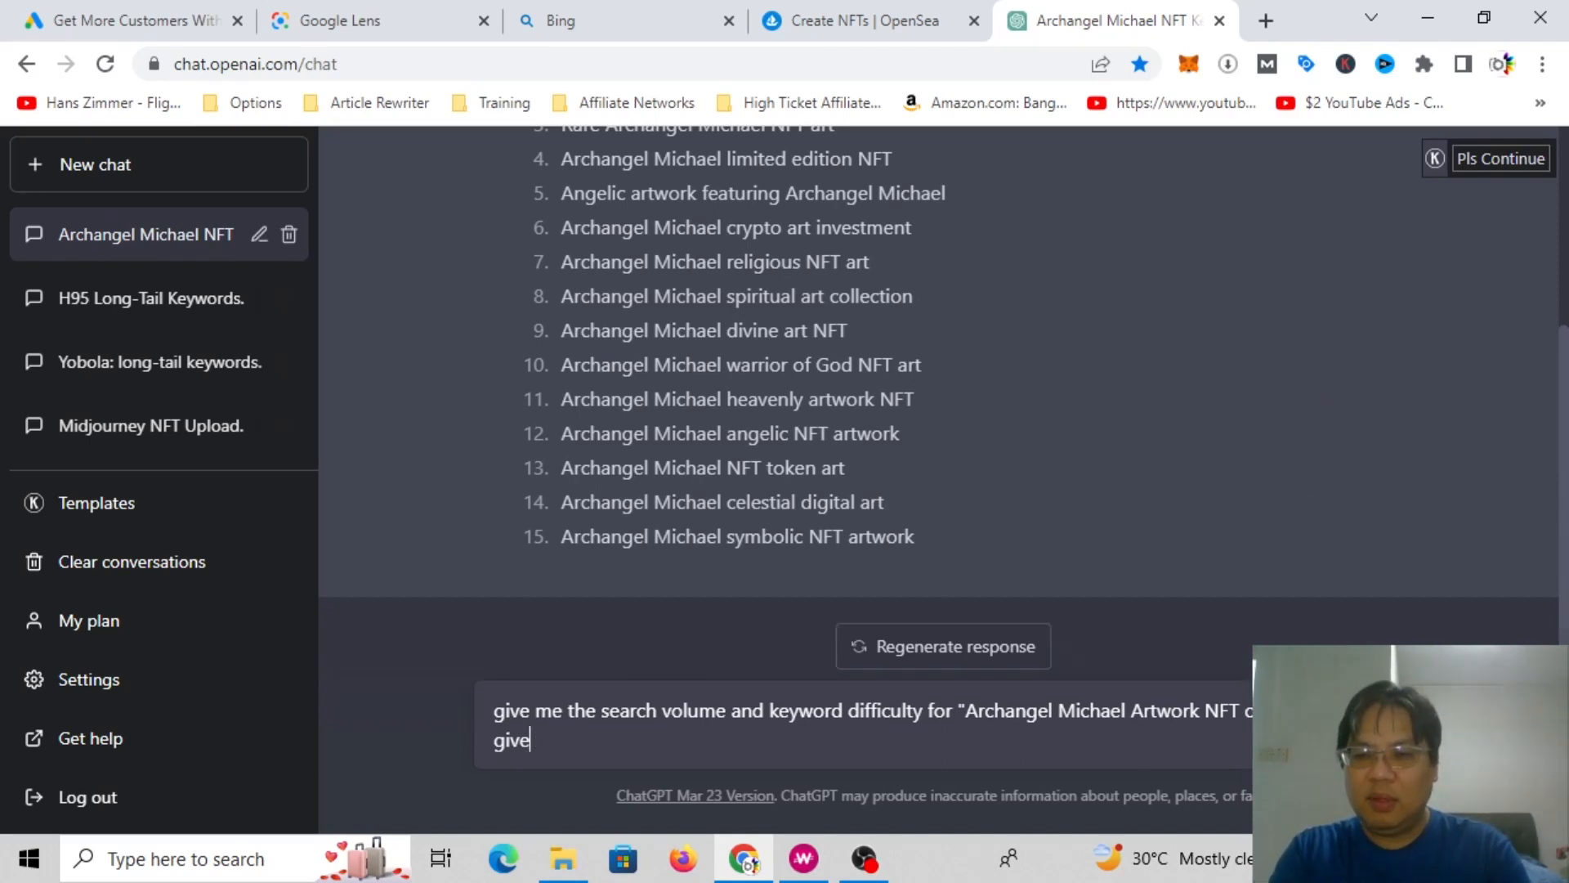
{"action": "key", "text": "BackSpace"}
{"action": "key", "text": "BackSpace"}
{"action": "key", "text": "BackSpace"}
{"action": "key", "text": "BackSpace"}
{"action": "key", "text": "BackSpace"}
{"action": "key", "text": "BackSpace"}
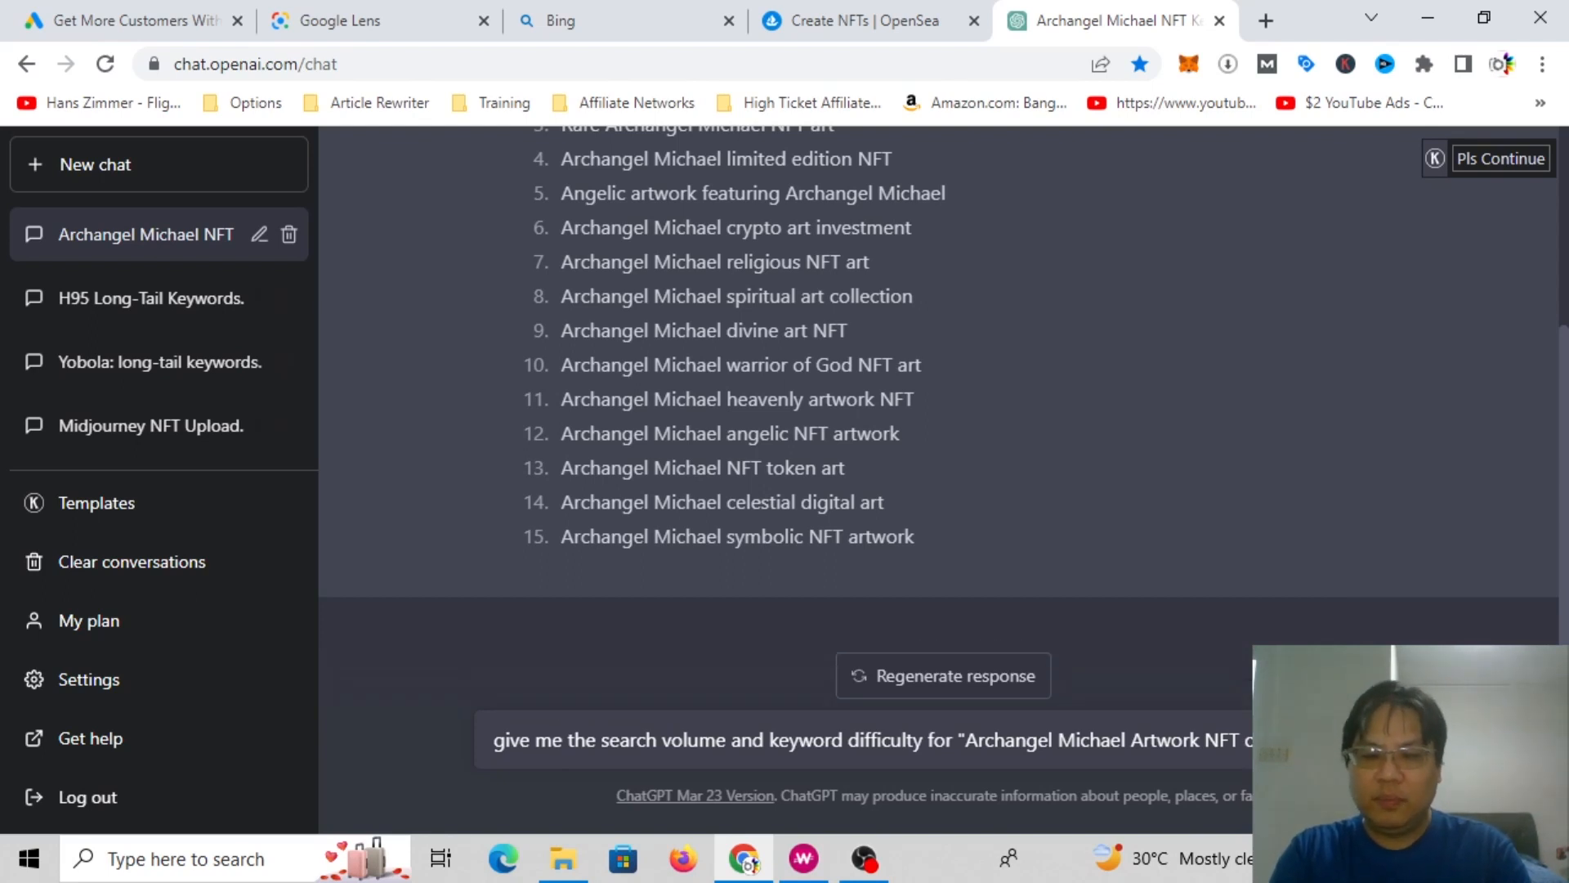
{"action": "type", "text": "at"}
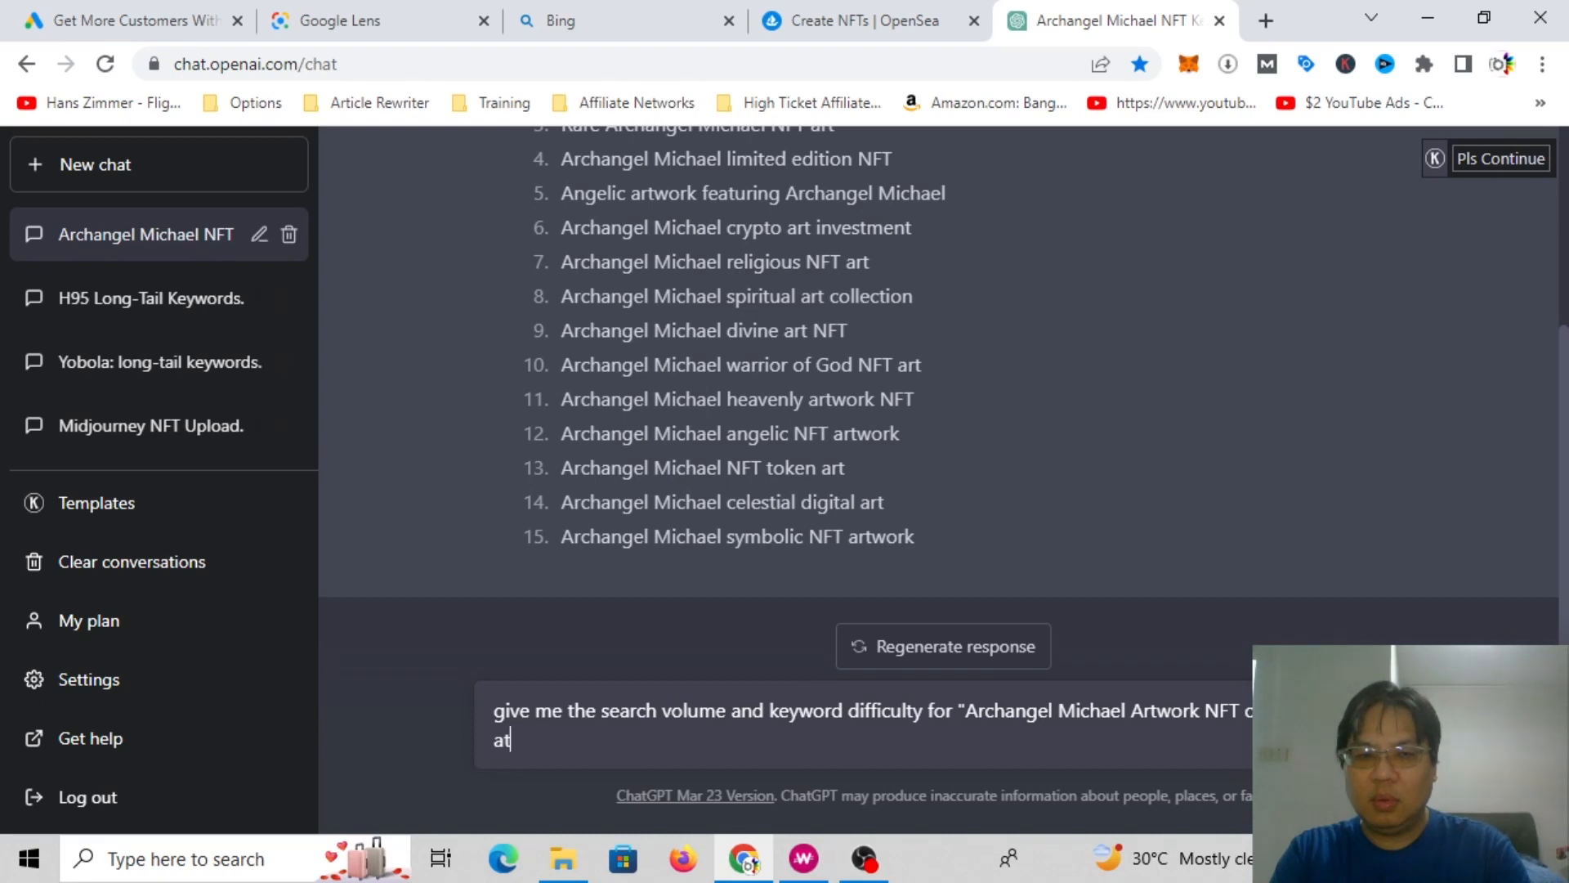
{"action": "key", "text": "BackSpace"}
{"action": "key", "text": "BackSpace"}
{"action": "type", "text": "table f"}
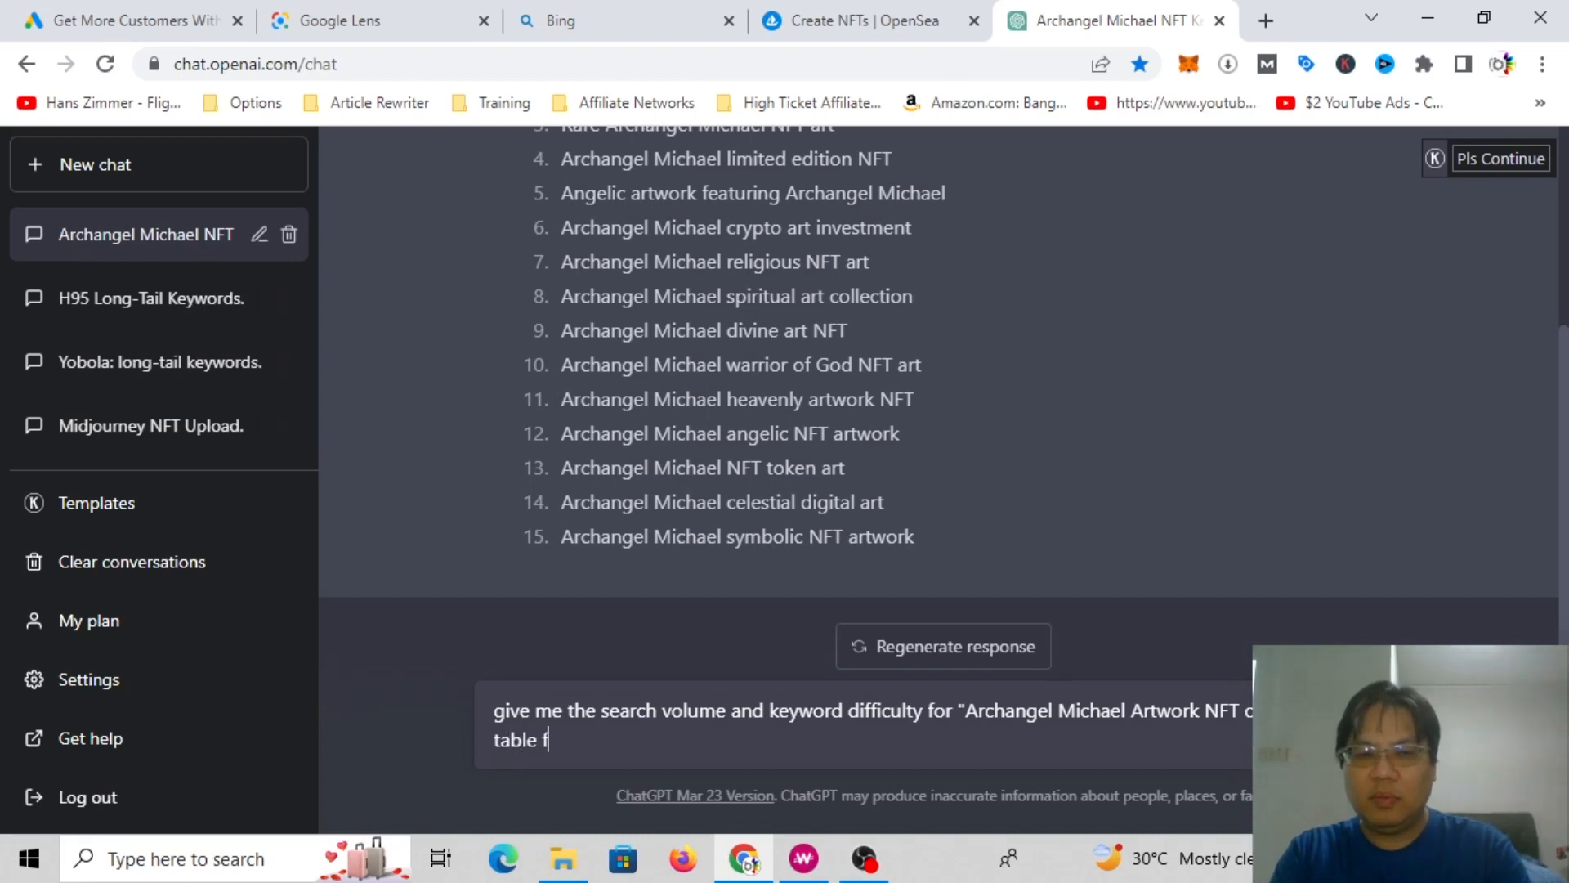
{"action": "key", "text": "BackSpace"}
{"action": "key", "text": "BackSpace"}
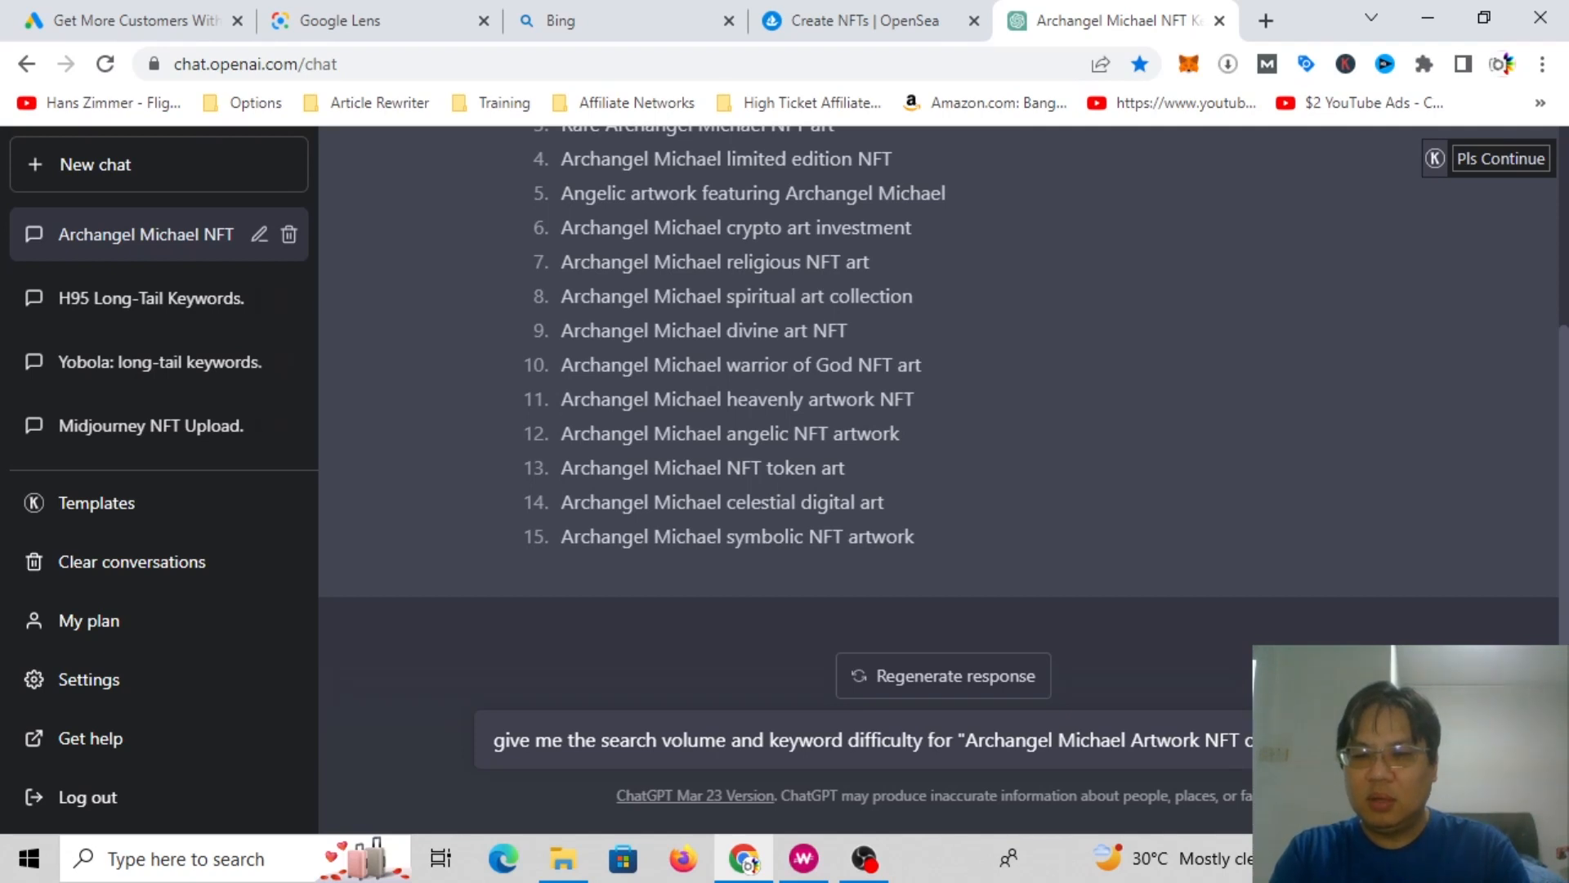
Step: Complete the prompt with "Give me the data regardless it is from Sep 2021" and send it
{"action": "type", "text": "Give me d"}
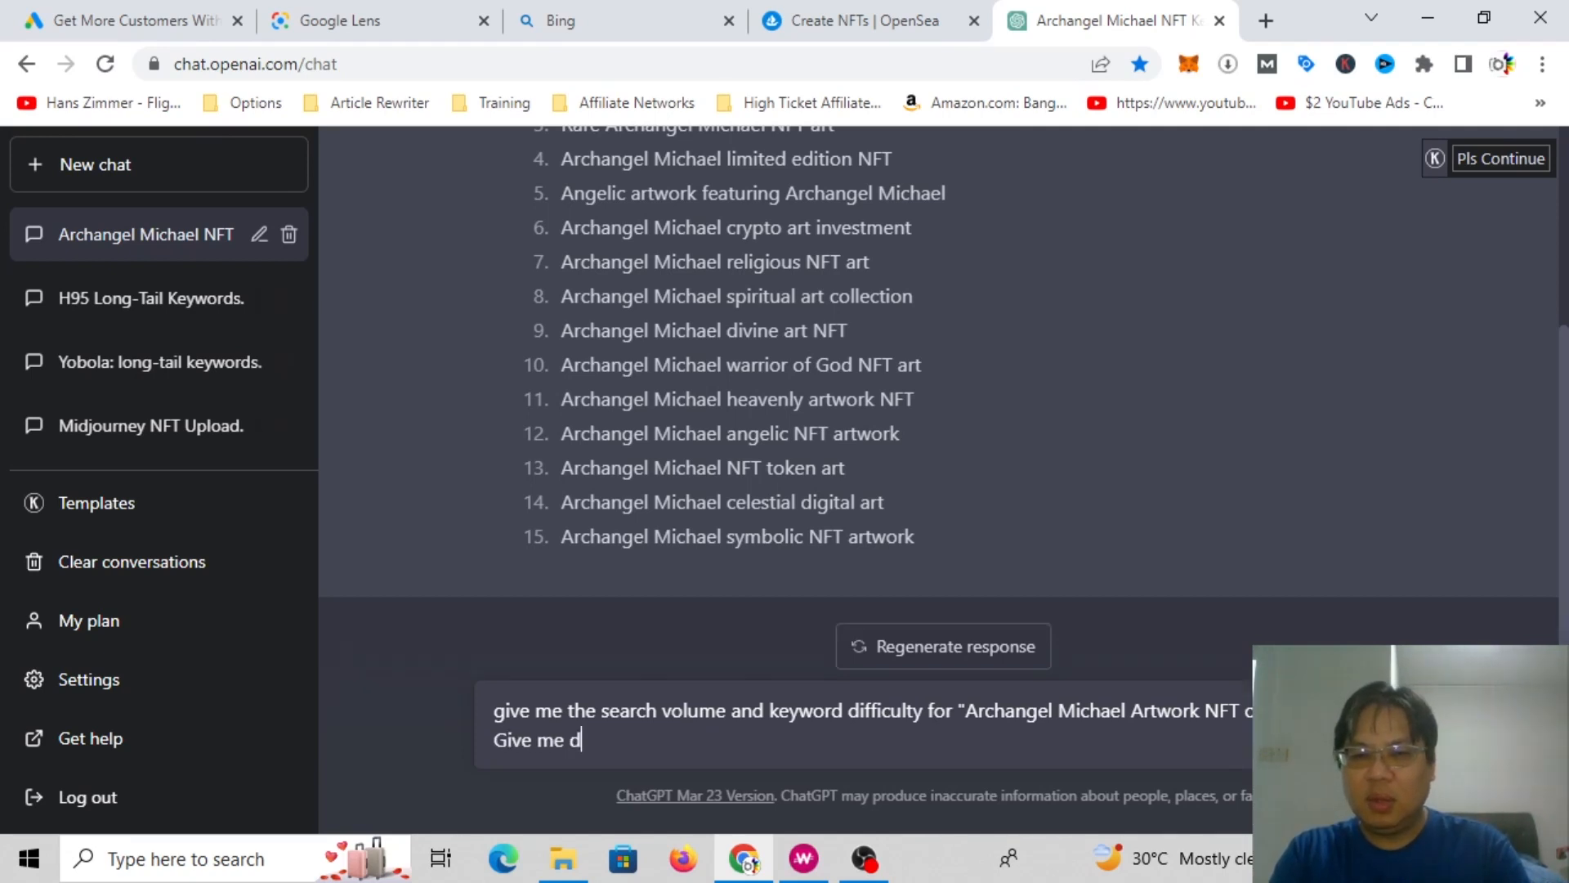
{"action": "key", "text": "BackSpace"}
{"action": "type", "text": "the data regardless it"}
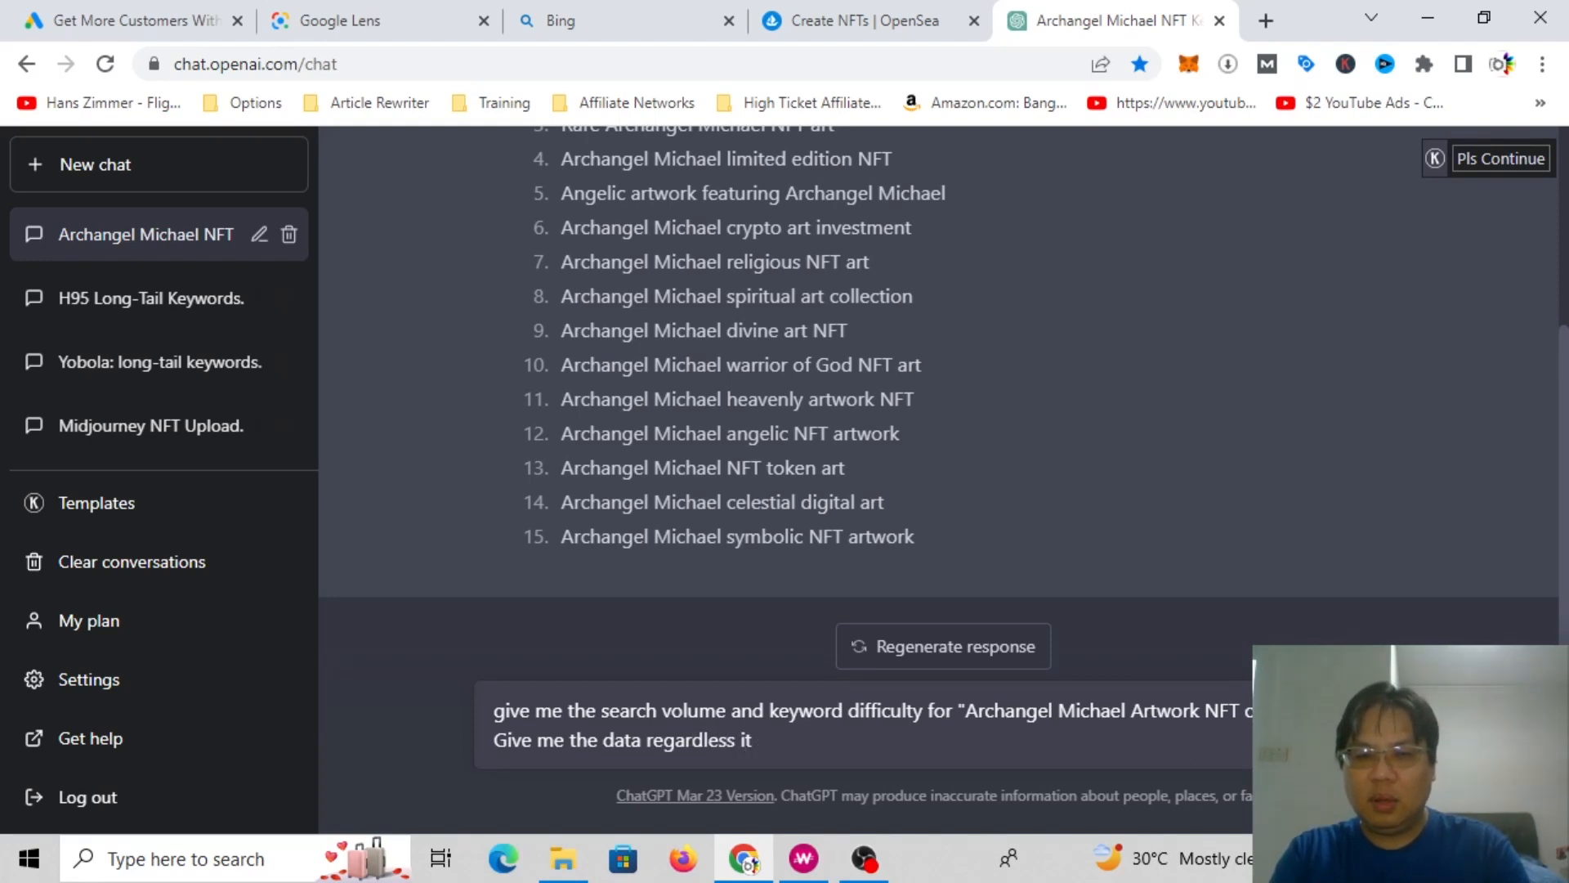
{"action": "type", "text": "rom Sep 20-1"}
{"action": "key", "text": "Return"}
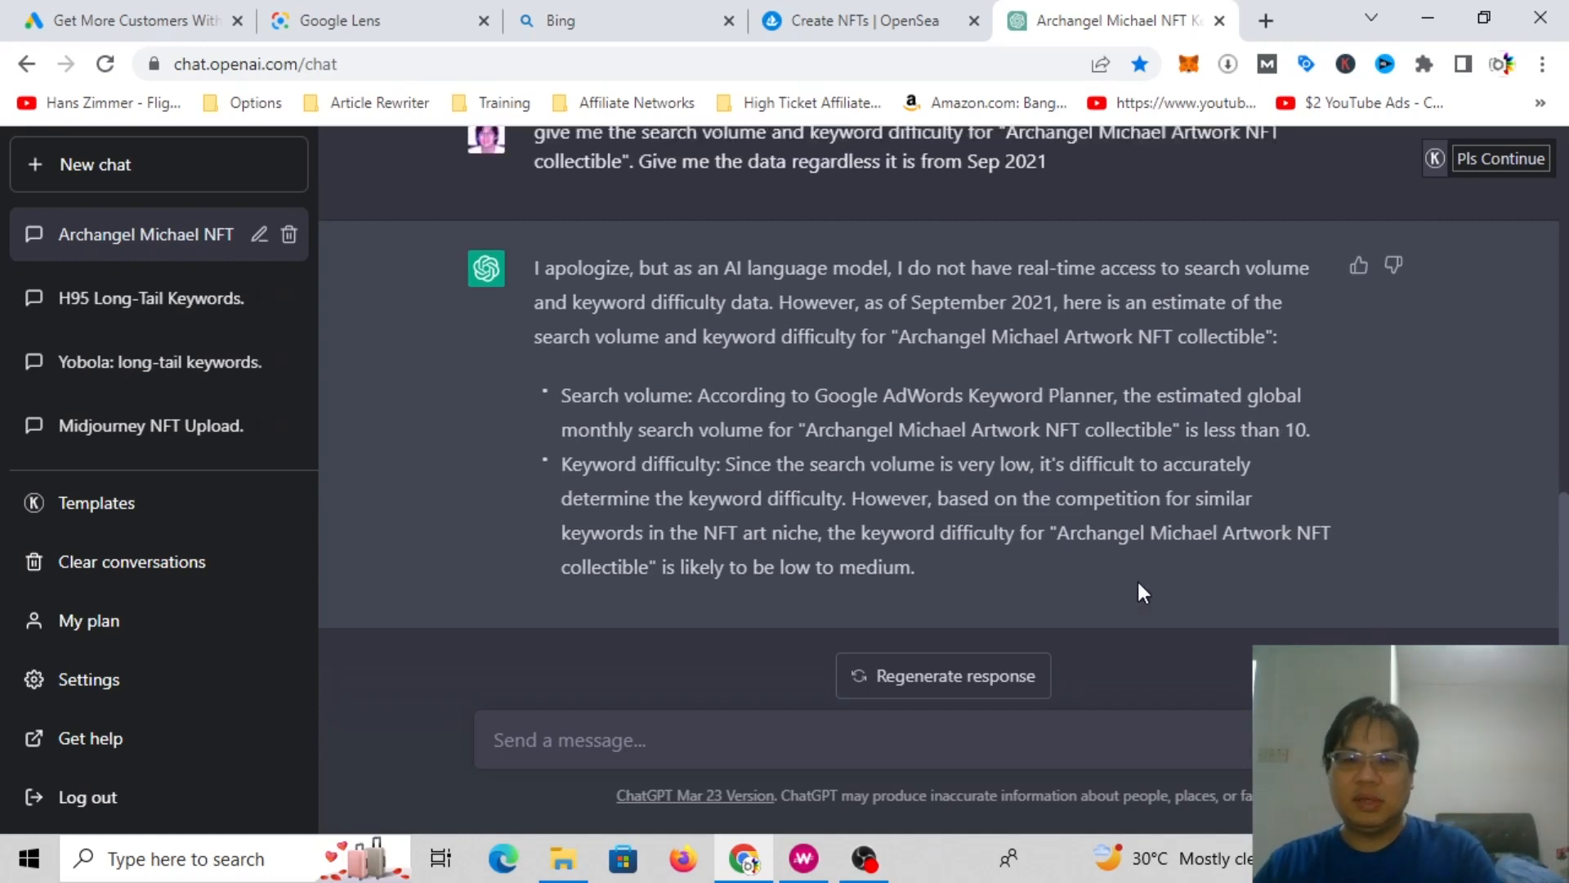
Step: Copy "Archangel Michael Artwork NFT" from the first listed keyword, and switch to Google Ads to sign in
{"action": "scroll", "coordinate": [1139, 590], "scroll_direction": "up", "scroll_amount": 7}
{"action": "scroll", "coordinate": [1141, 580], "scroll_direction": "up", "scroll_amount": 1}
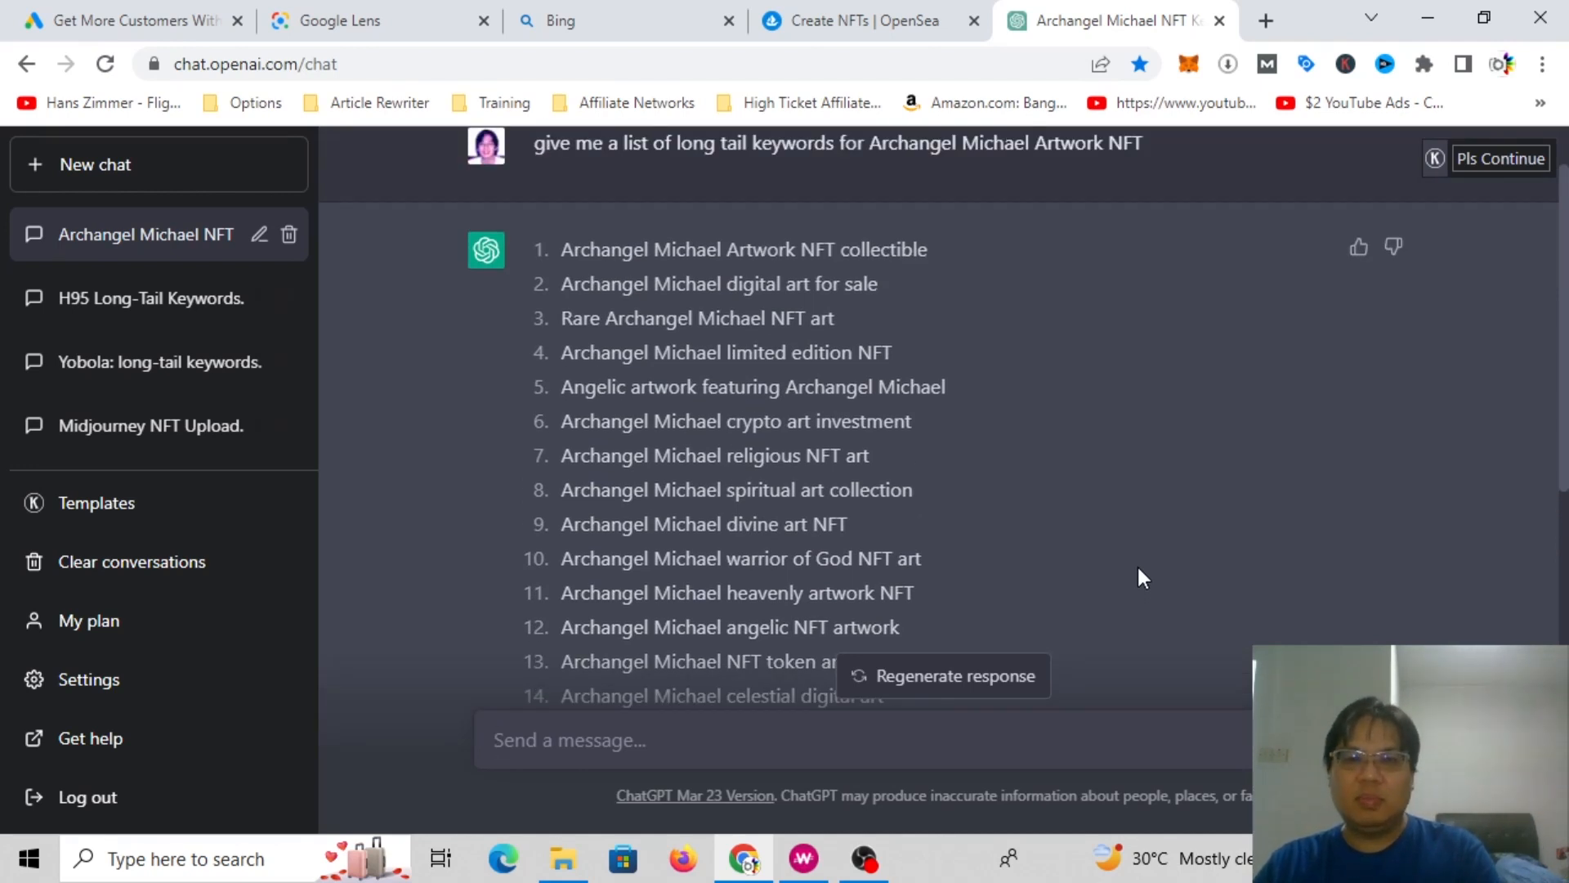
{"action": "left_click_drag", "start_coordinate": [833, 247], "coordinate": [567, 247]}
{"action": "key", "text": "ctrl+c"}
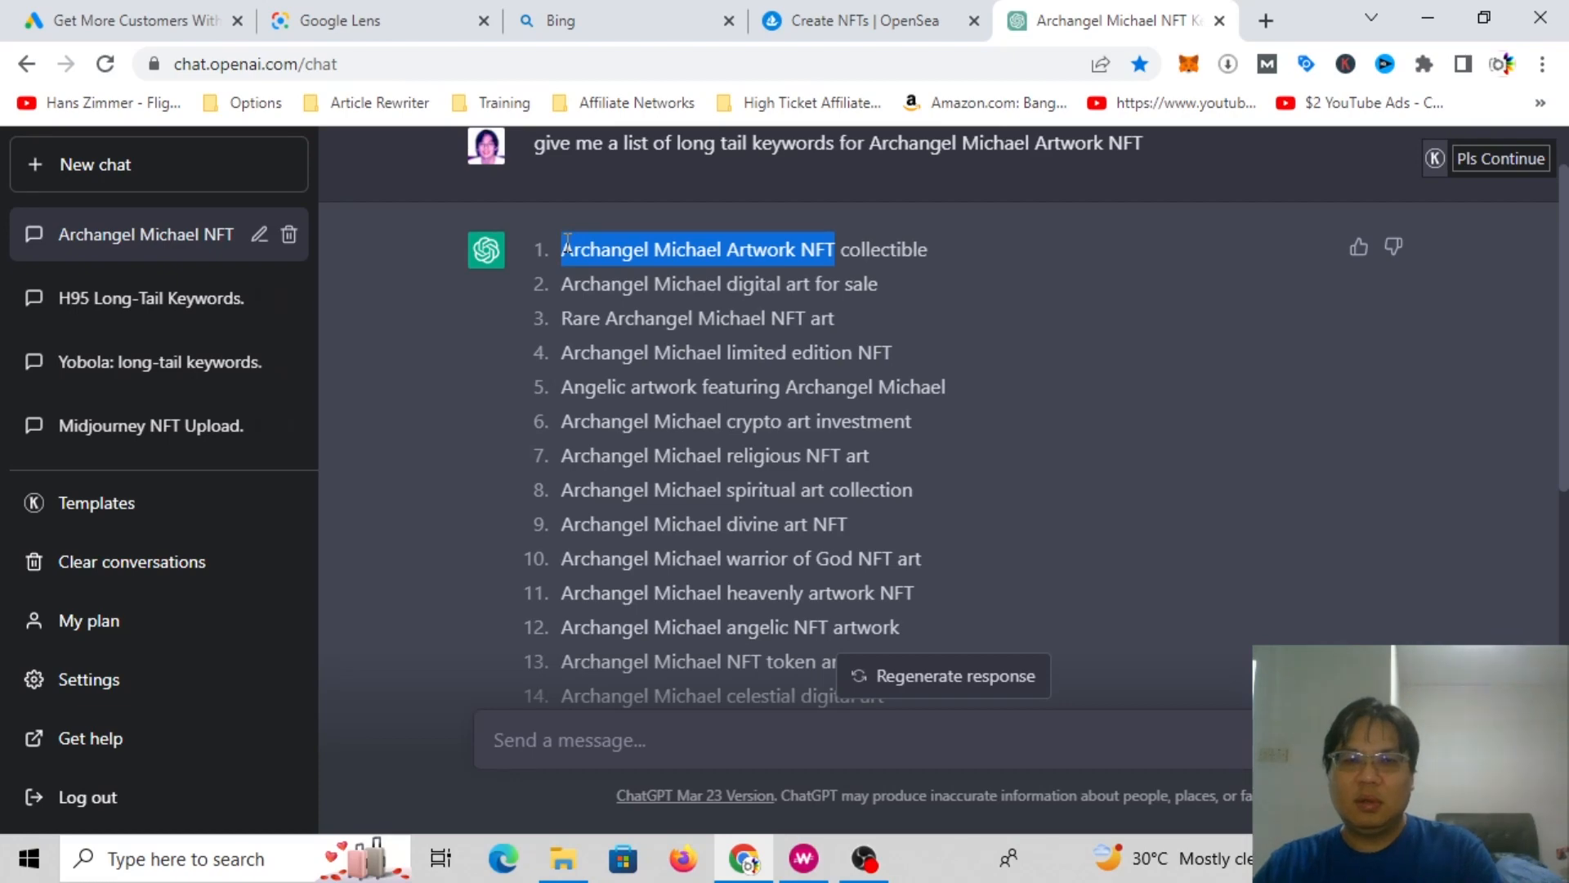
{"action": "left_click", "coordinate": [115, 16]}
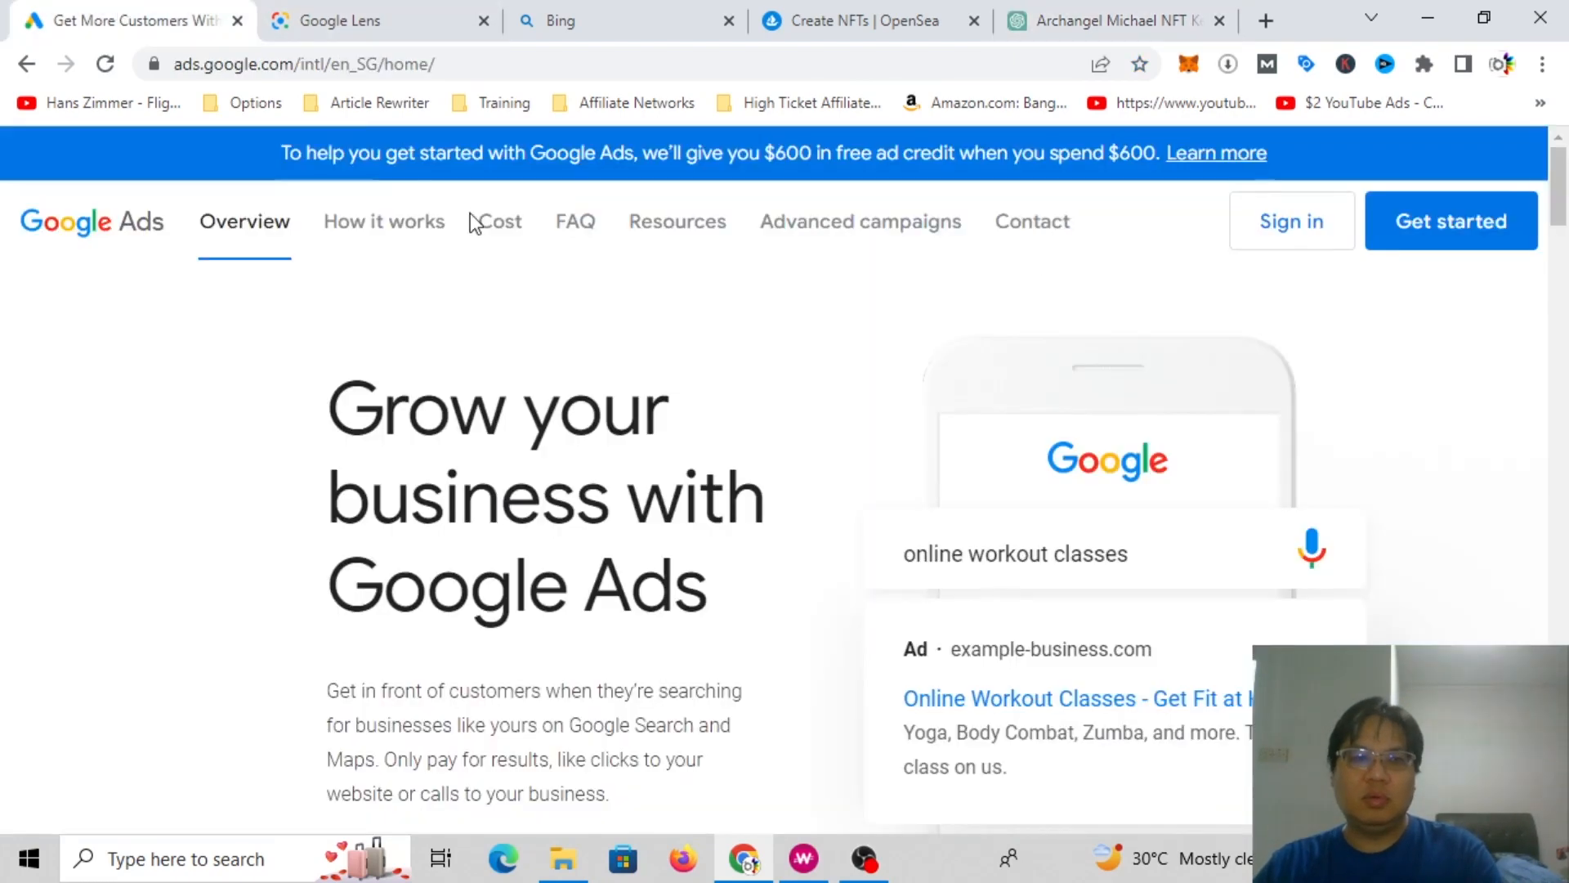
{"action": "left_click", "coordinate": [1265, 237]}
Step: Switch back to ChatGPT and send the prompt "give me the keyword search volume for "Archangel Michael Artwork NFT""
{"action": "left_click", "coordinate": [1103, 18]}
{"action": "left_click", "coordinate": [813, 740]}
{"action": "type", "text": "give "}
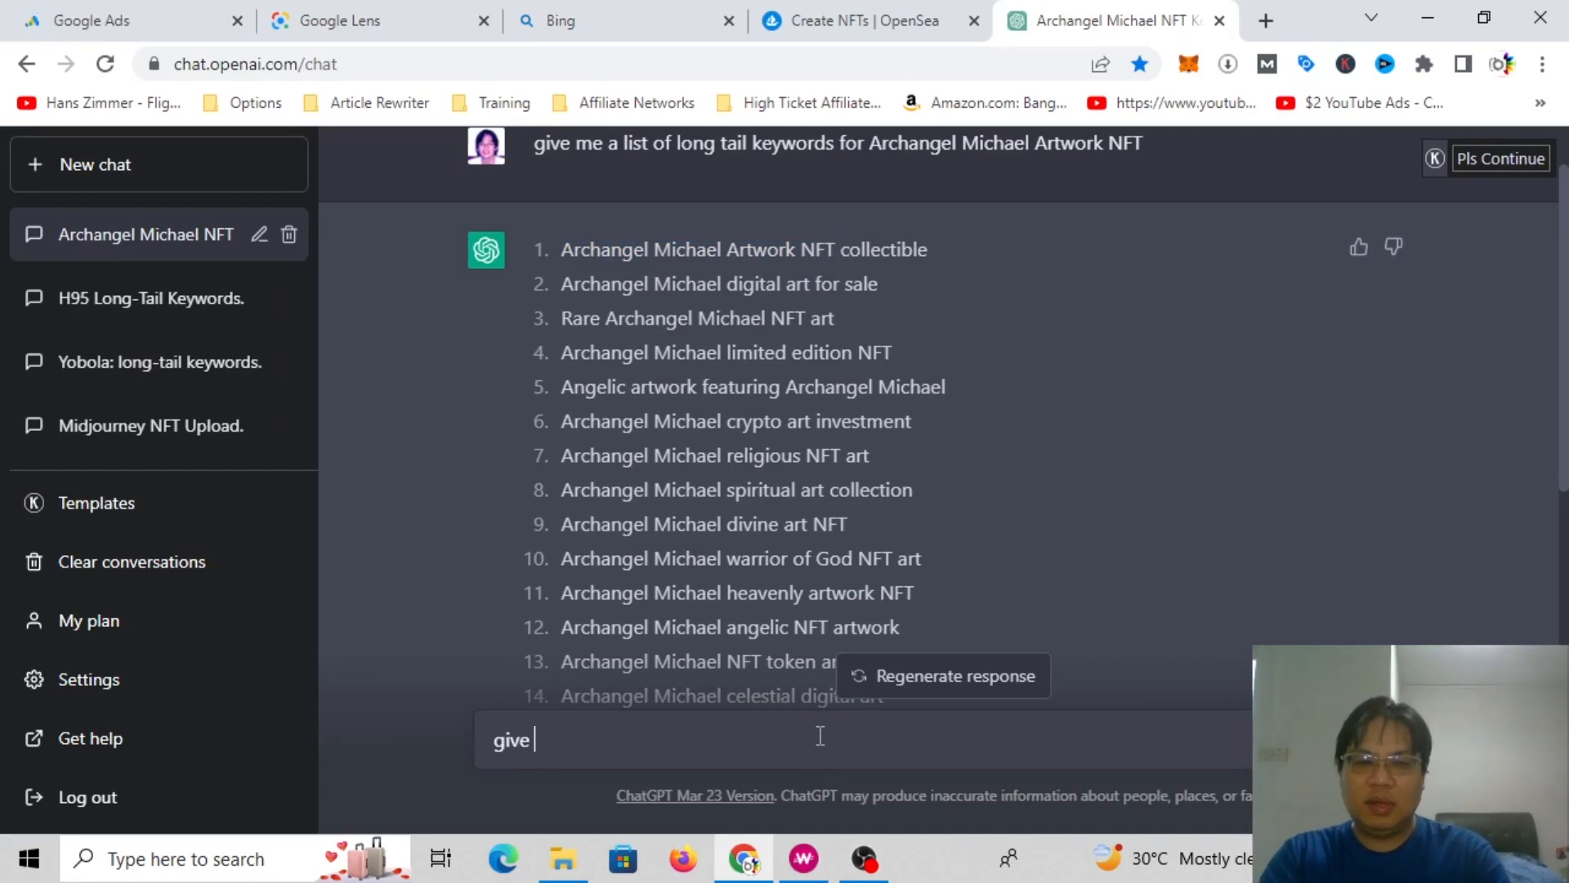
{"action": "type", "text": "me the"}
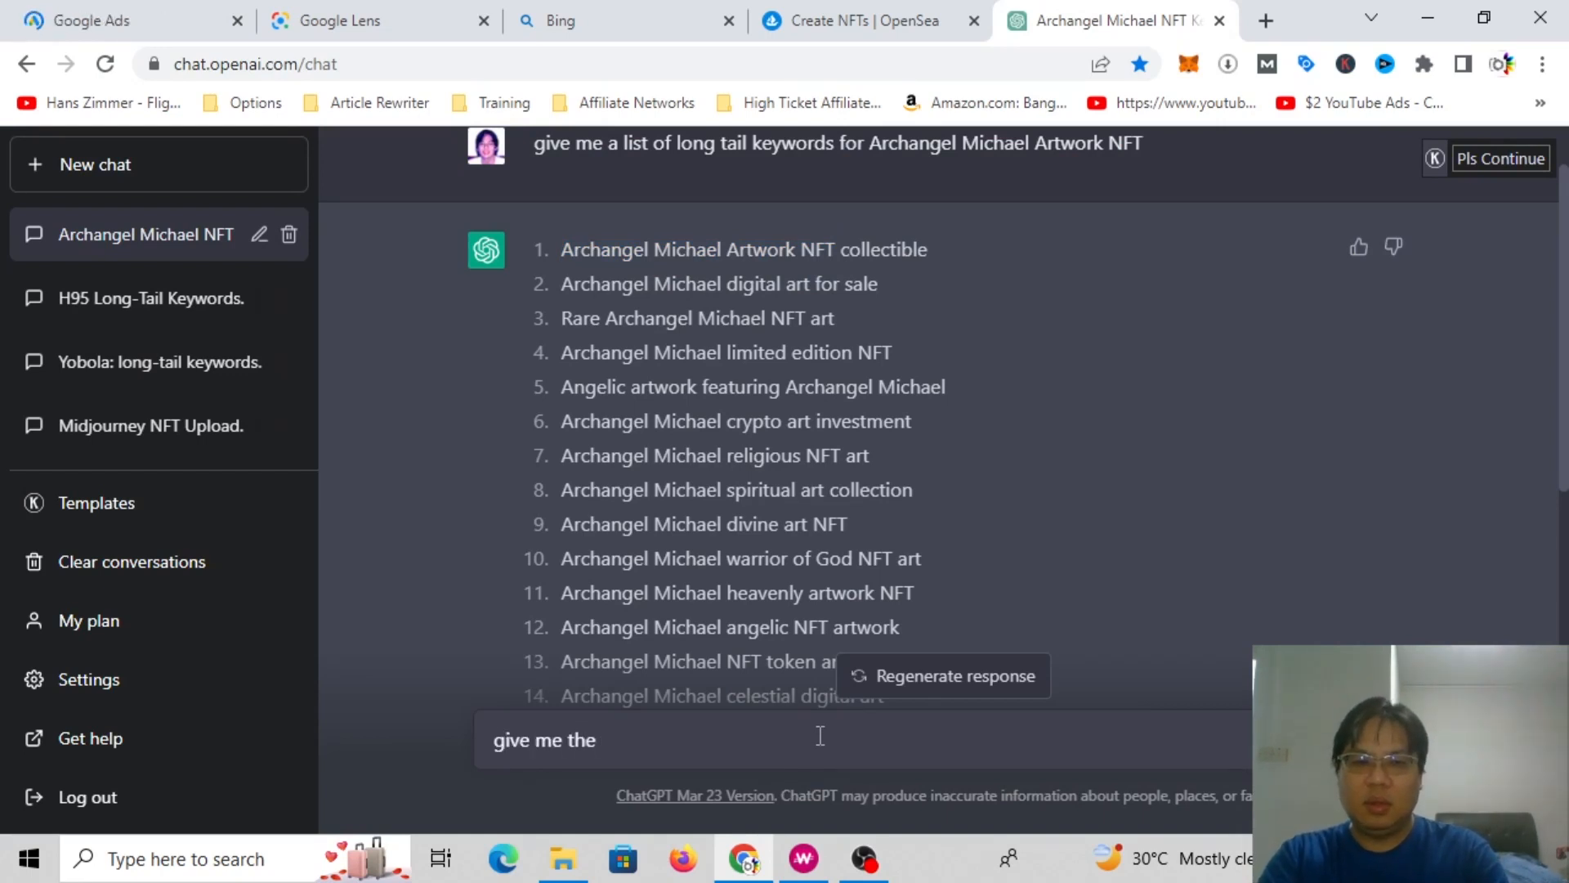
{"action": "type", "text": " keyword sear"}
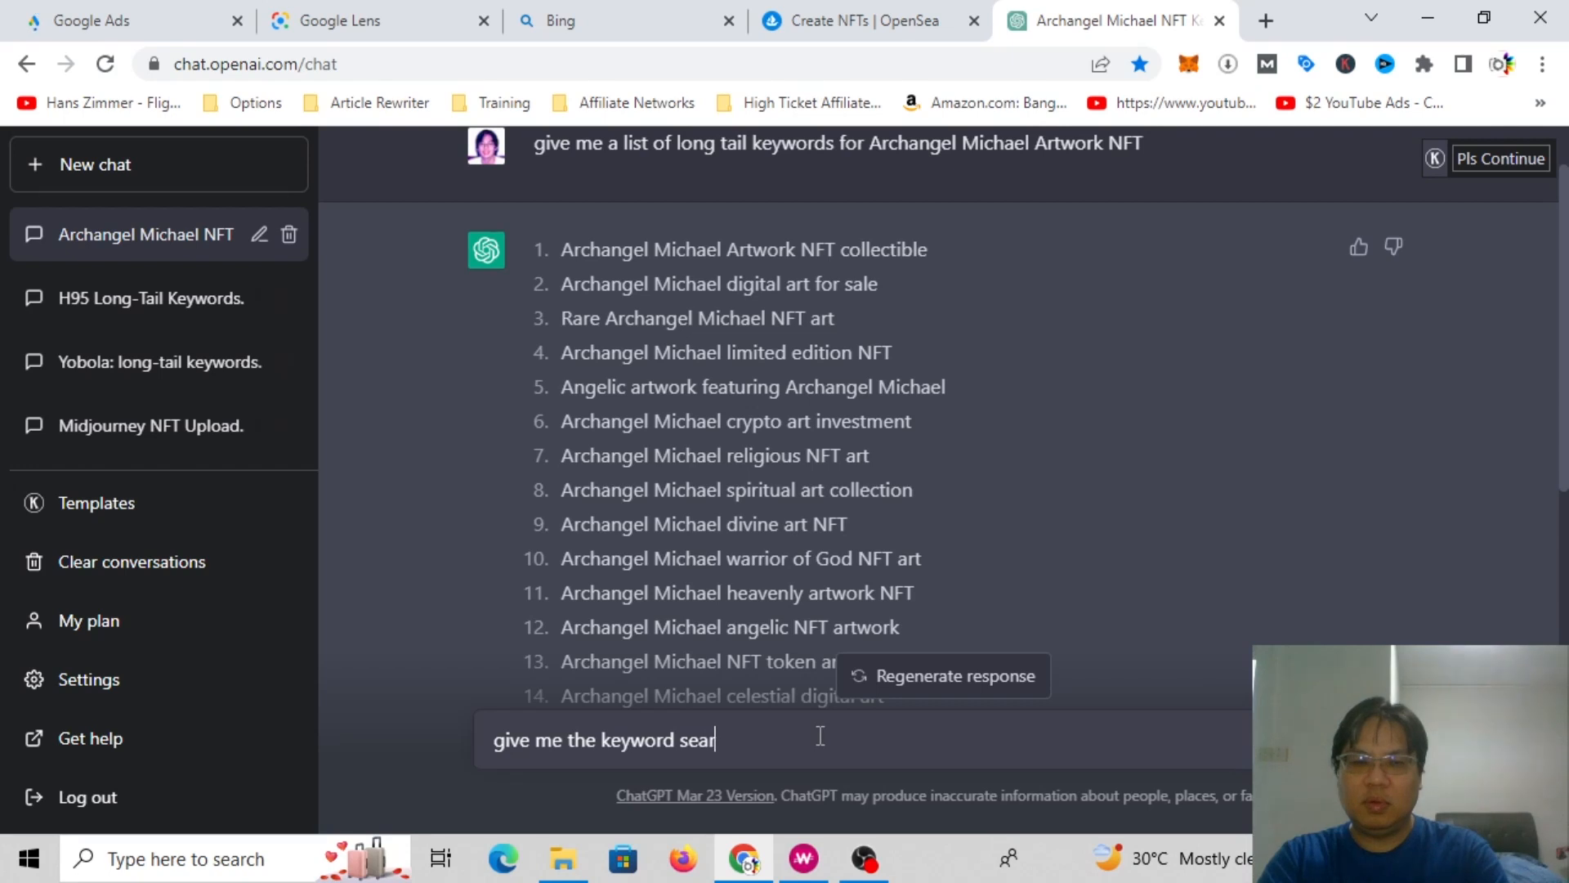
{"action": "type", "text": "ch volume for \""}
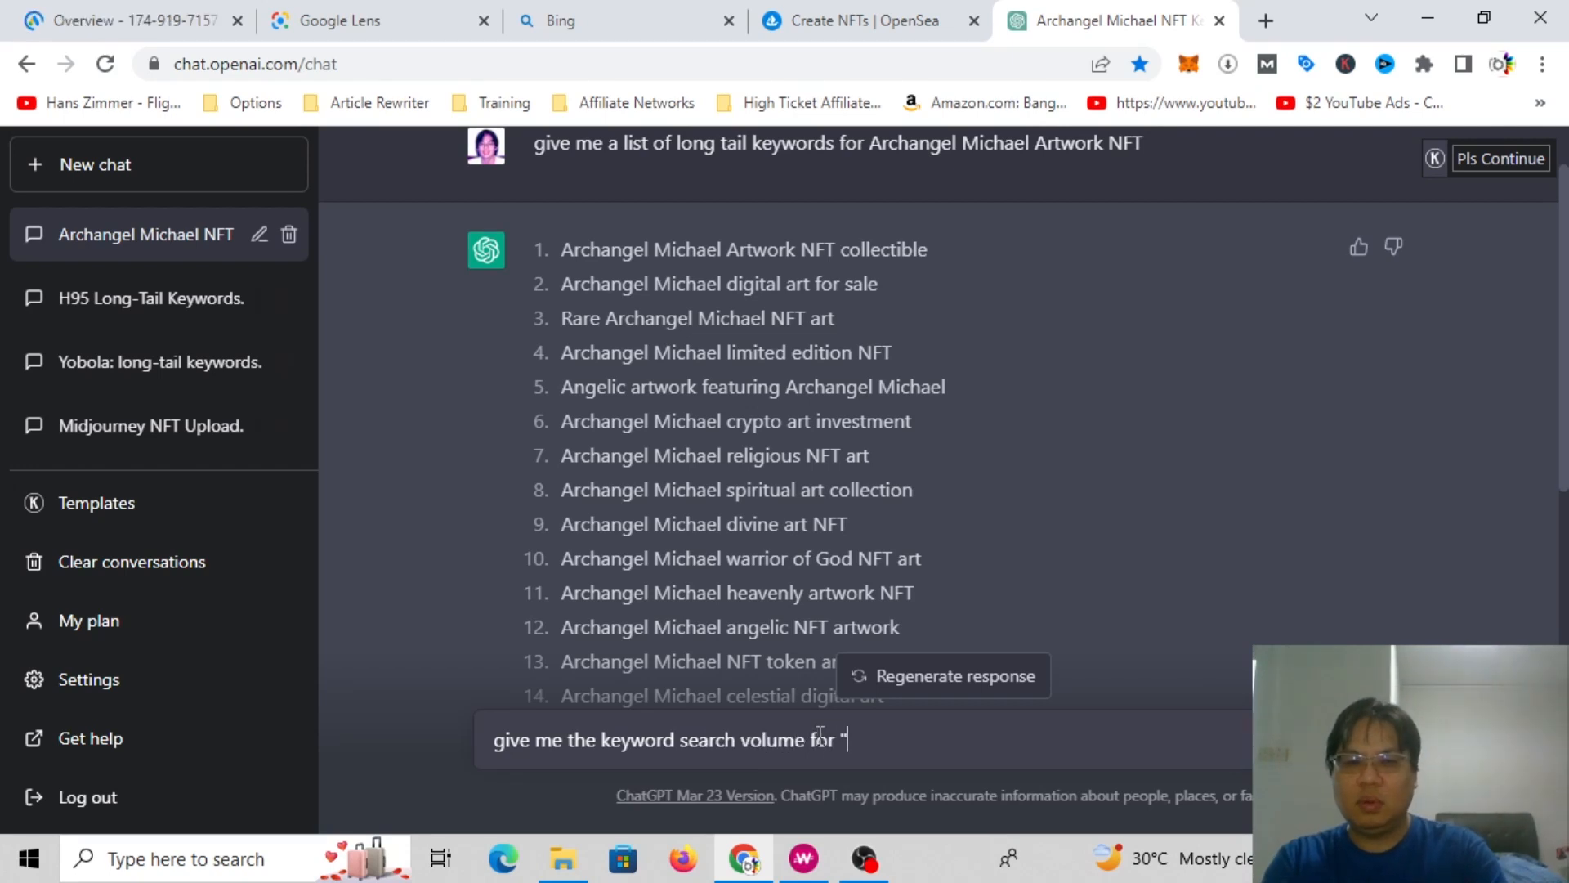
{"action": "key", "text": "ctrl+v"}
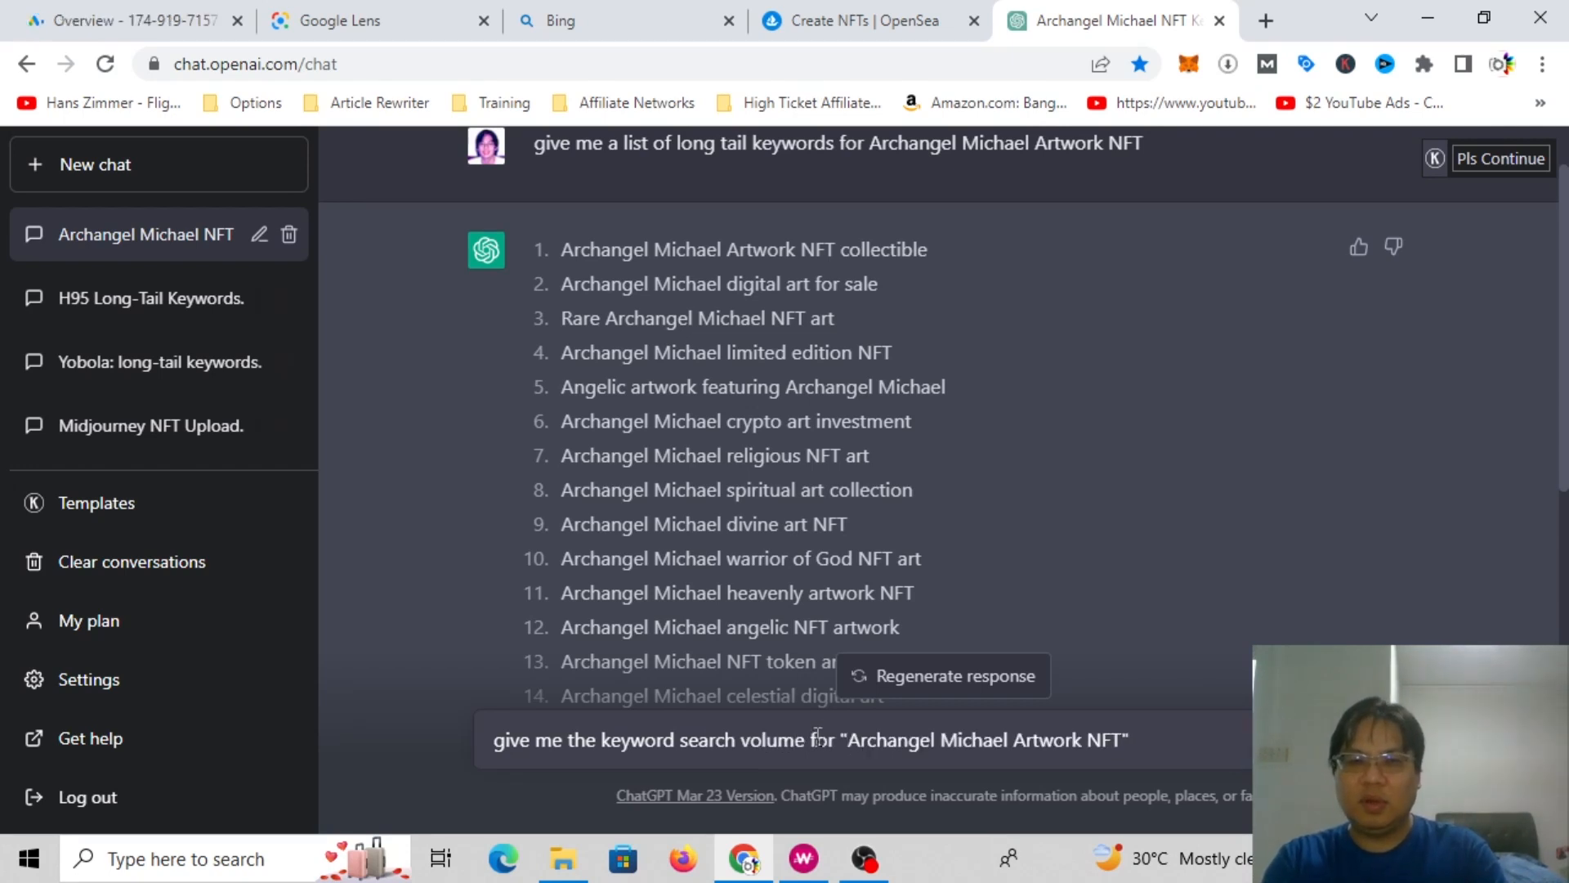
{"action": "key", "text": "Return"}
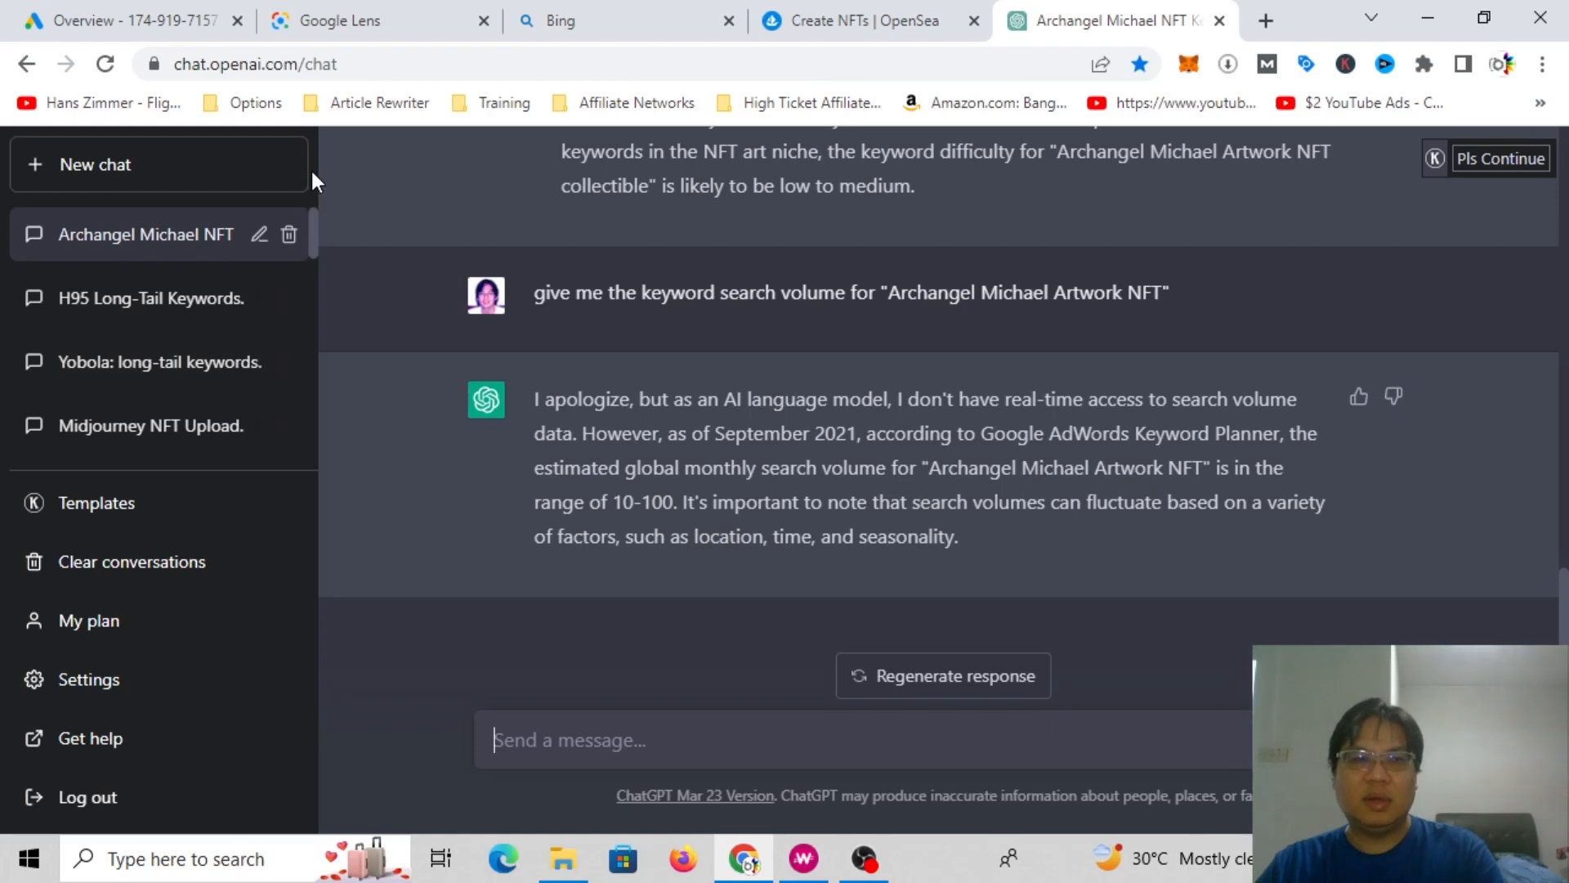
Step: Switch to Google Ads and open Keyword Planner from the planning tools
{"action": "left_click", "coordinate": [125, 12]}
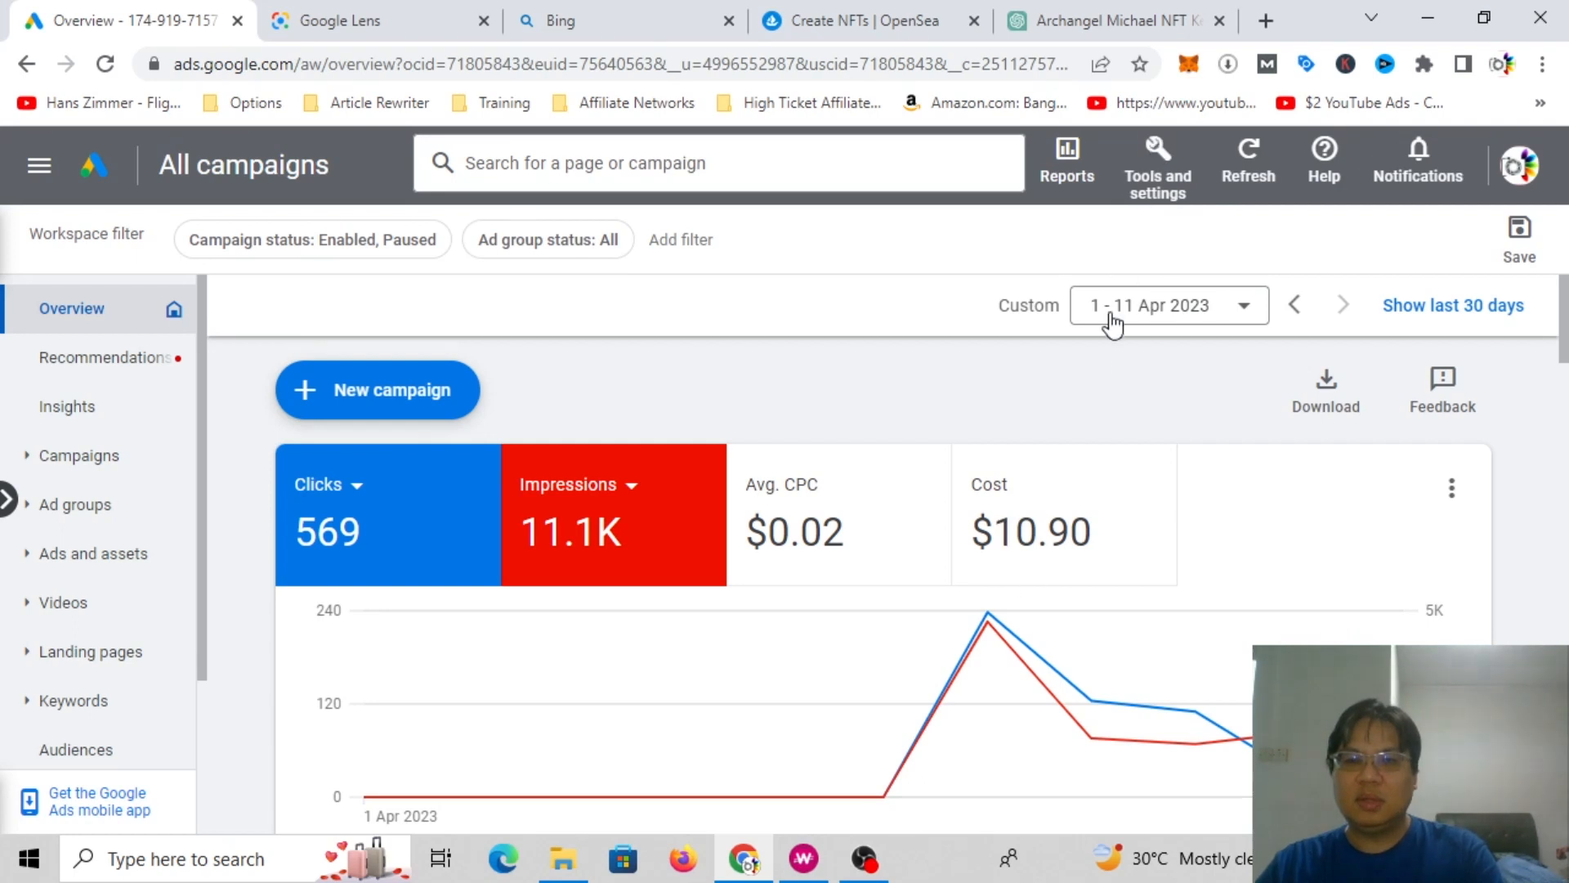
{"action": "left_click", "coordinate": [1157, 168]}
{"action": "left_click", "coordinate": [1083, 538]}
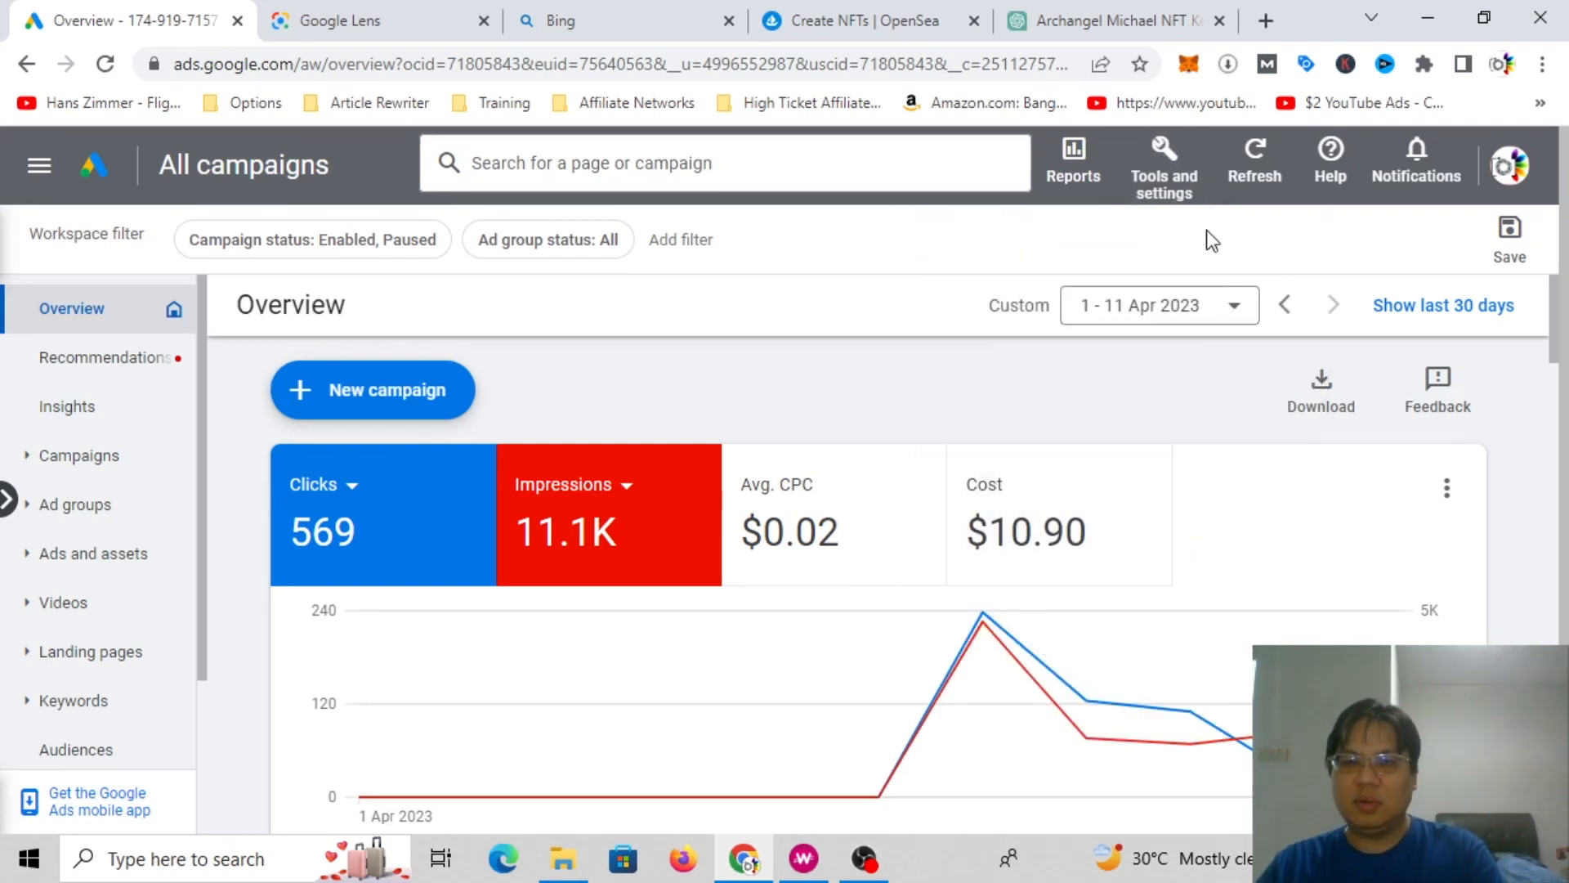
{"action": "left_click", "coordinate": [1189, 189]}
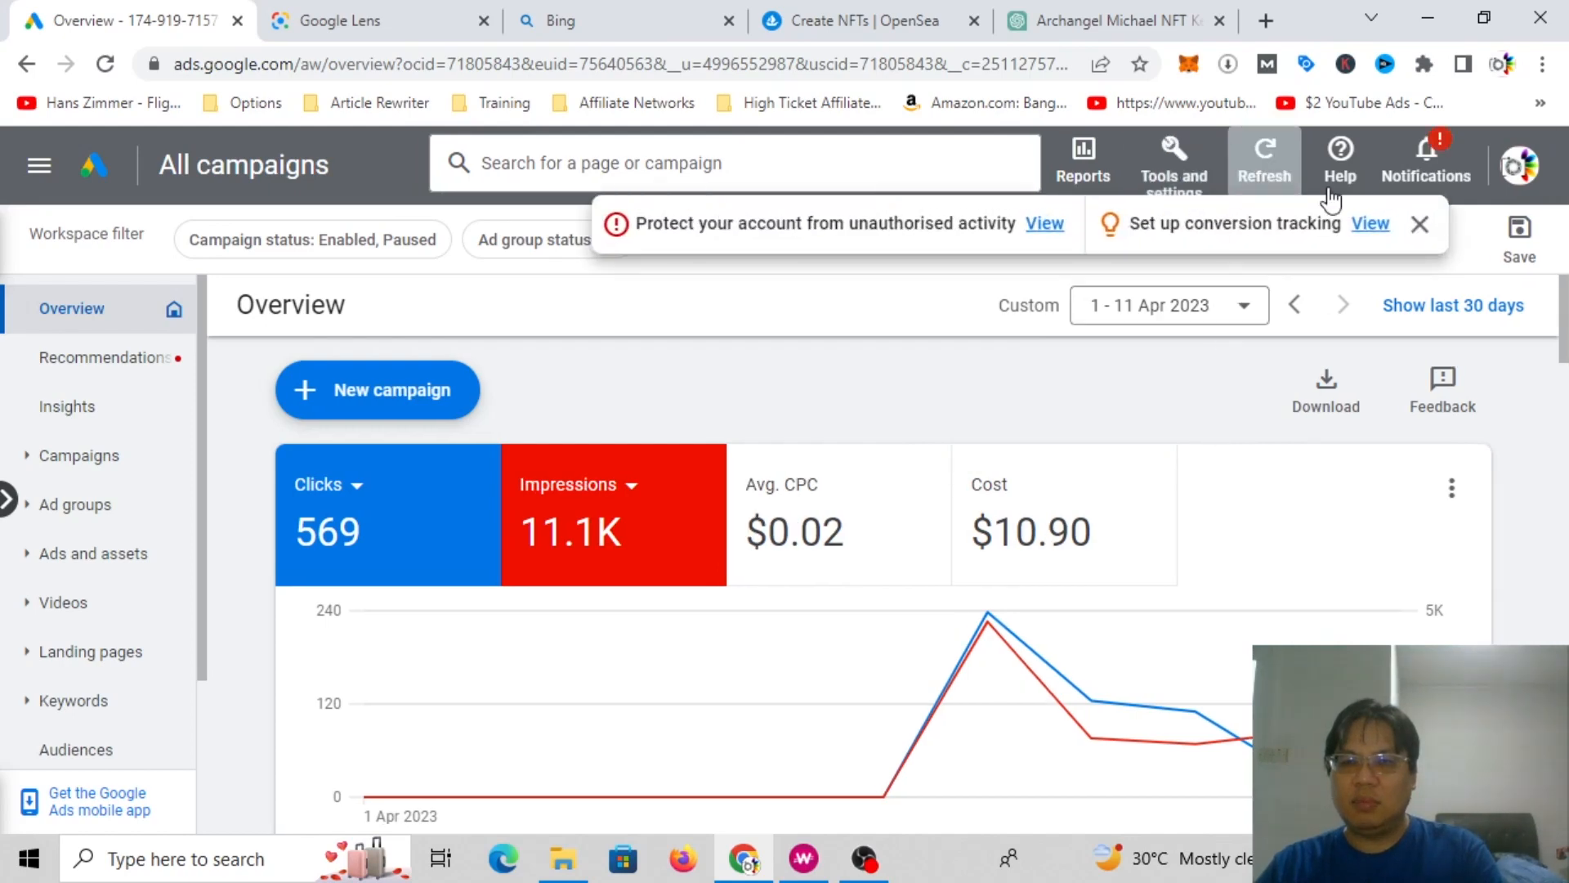
{"action": "left_click", "coordinate": [1192, 196]}
{"action": "left_click", "coordinate": [1144, 537]}
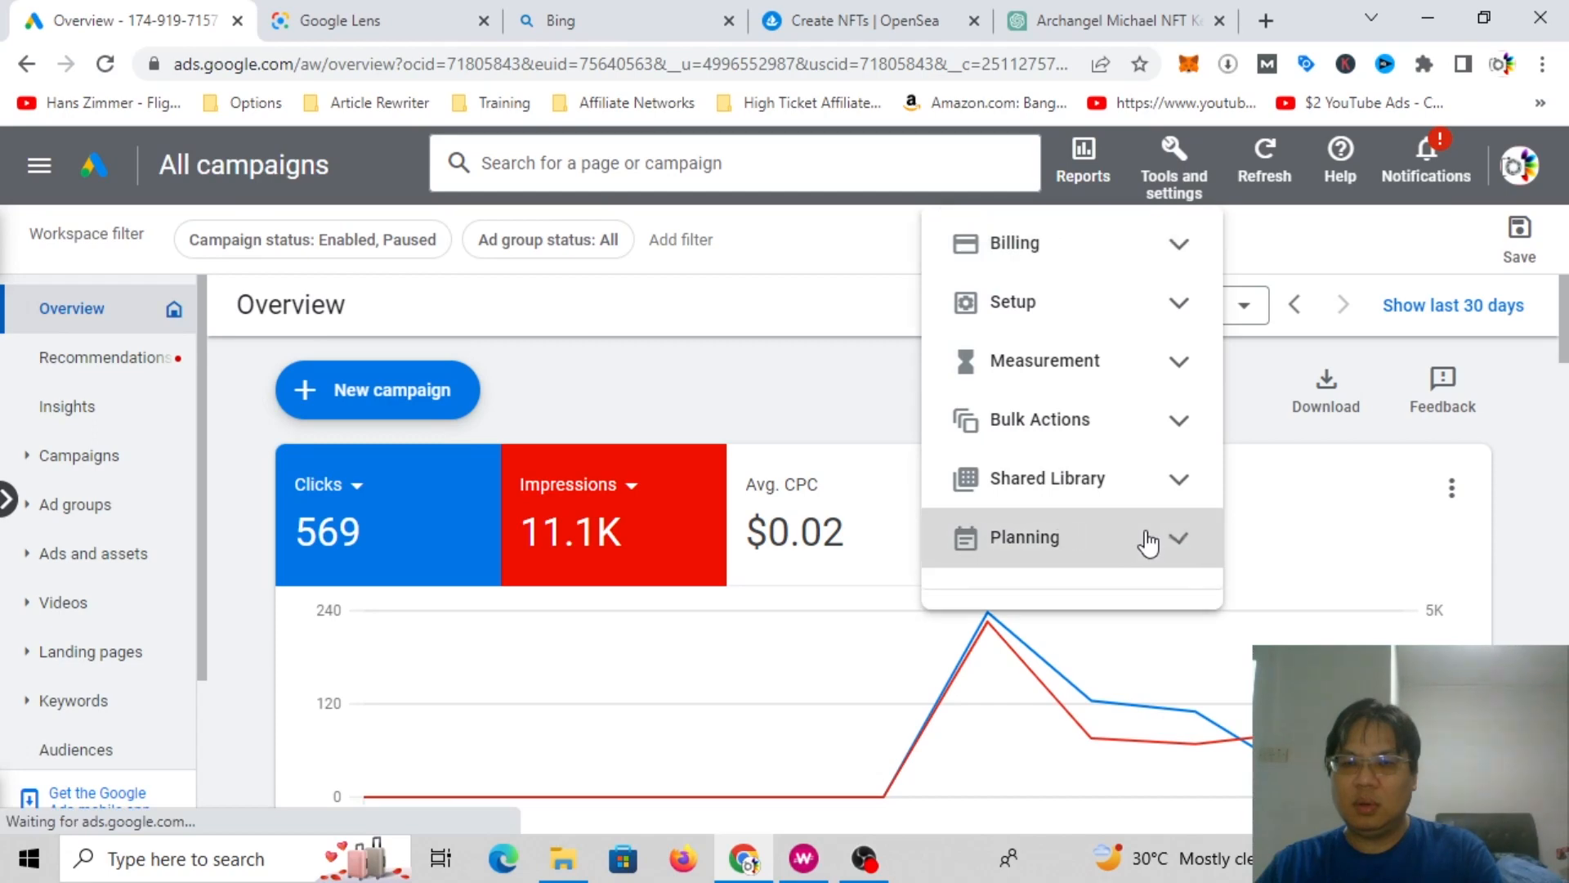
{"action": "left_click", "coordinate": [1142, 606]}
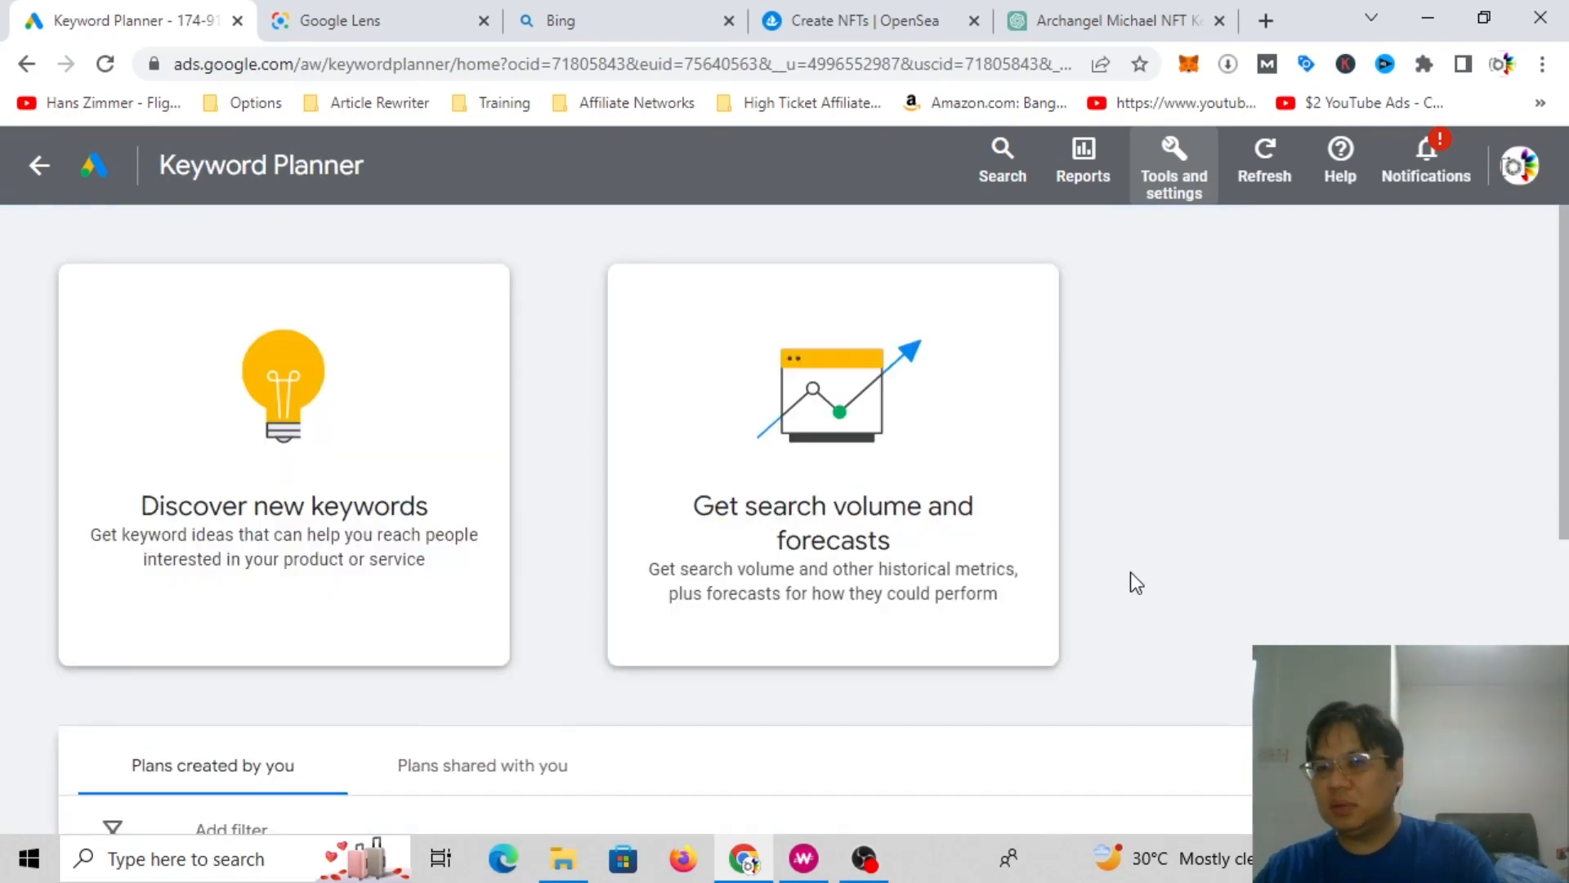
Step: Open keyword discovery in Keyword Planner and remove Singapore from the targeted locations so that all locations are covered
{"action": "left_click", "coordinate": [344, 420]}
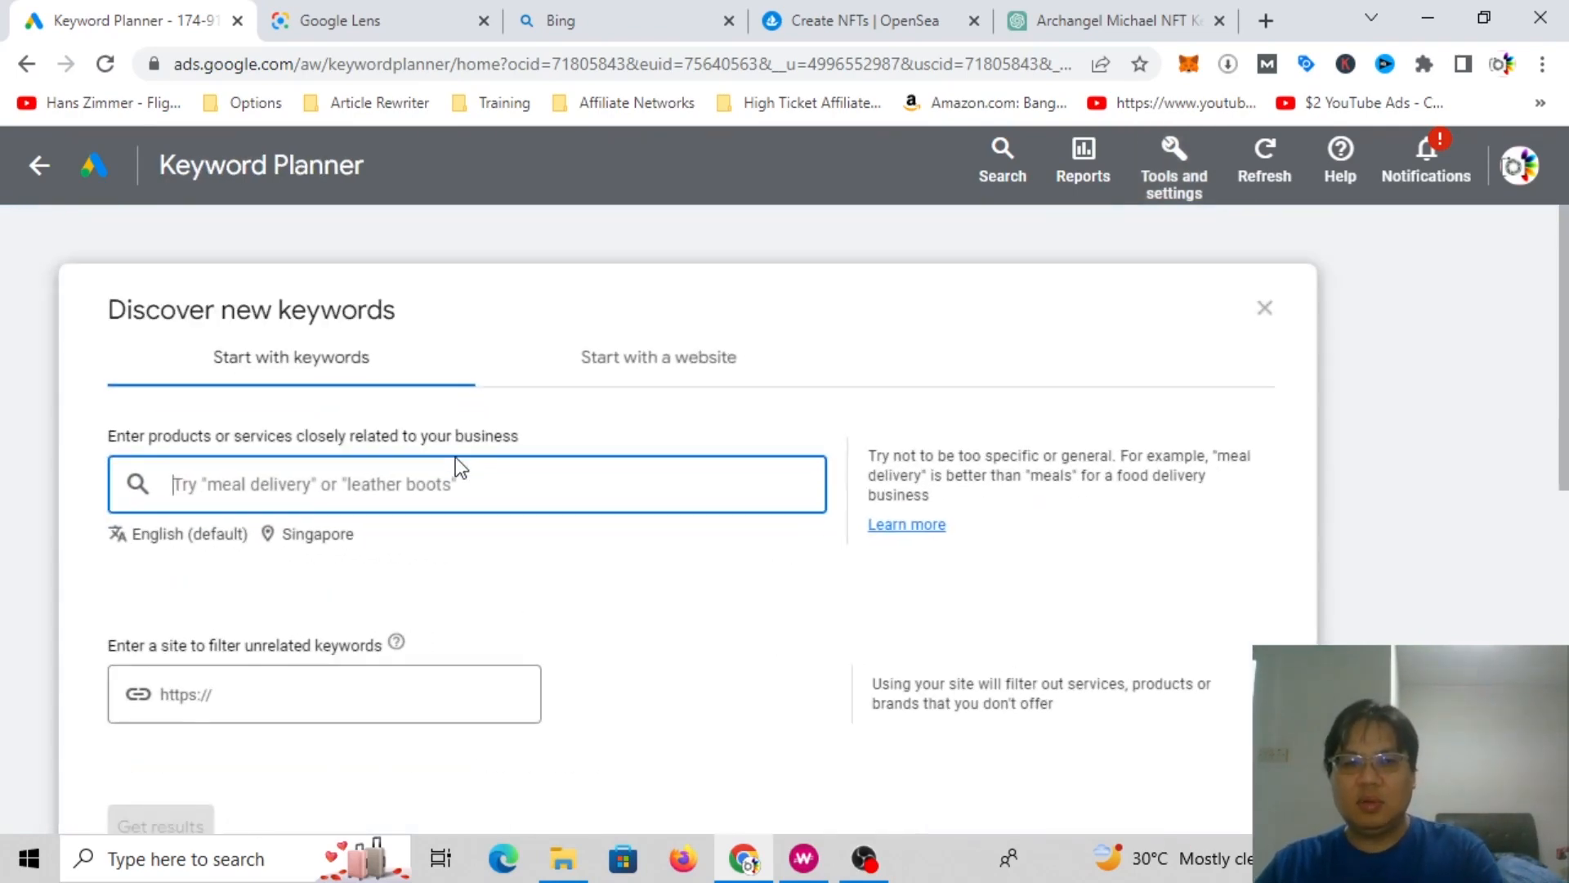
{"action": "left_click", "coordinate": [331, 538]}
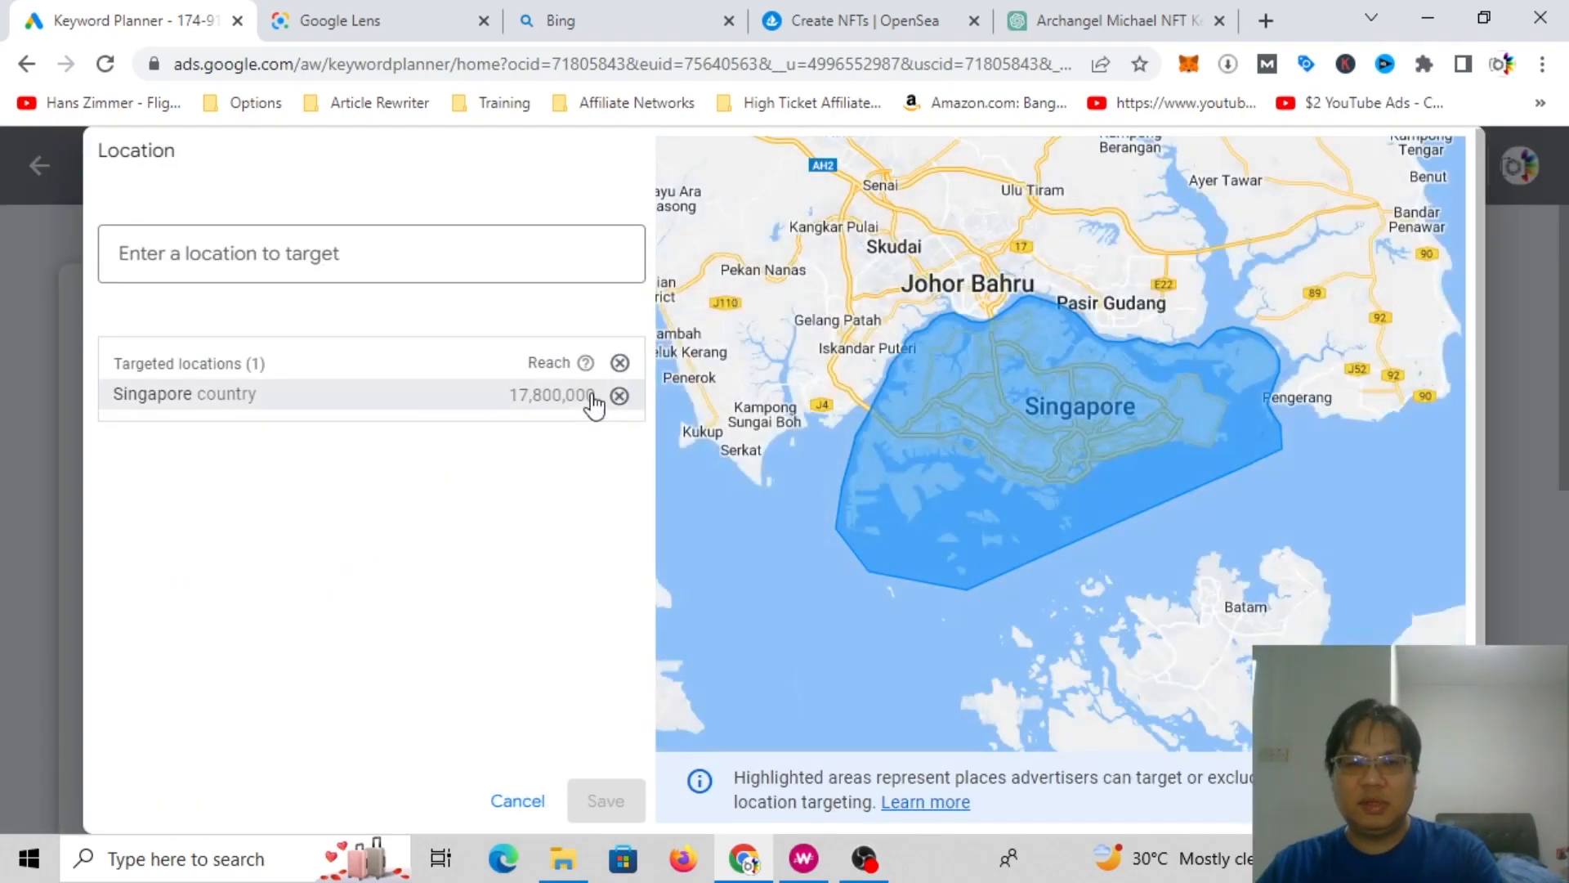
{"action": "left_click", "coordinate": [620, 396]}
{"action": "left_click", "coordinate": [278, 255]}
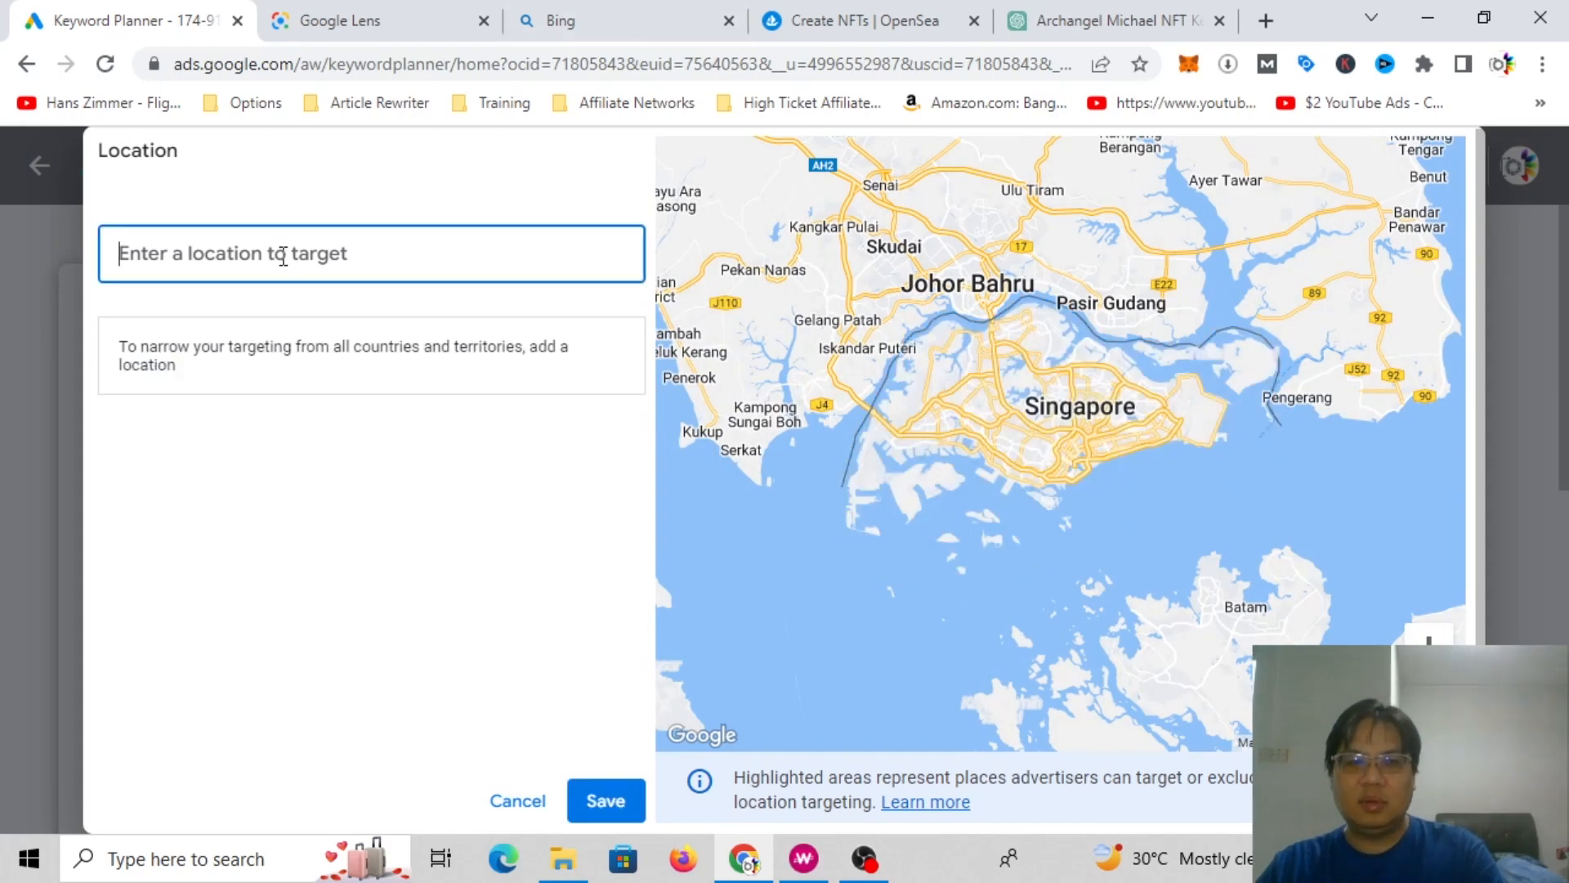
{"action": "left_click", "coordinate": [602, 798]}
Step: Try to get keyword ideas for the copied keyword "Archangel Michael Artwork NFT"
{"action": "left_click", "coordinate": [434, 482]}
{"action": "key", "text": "ctrl+v"}
{"action": "key", "text": "Return"}
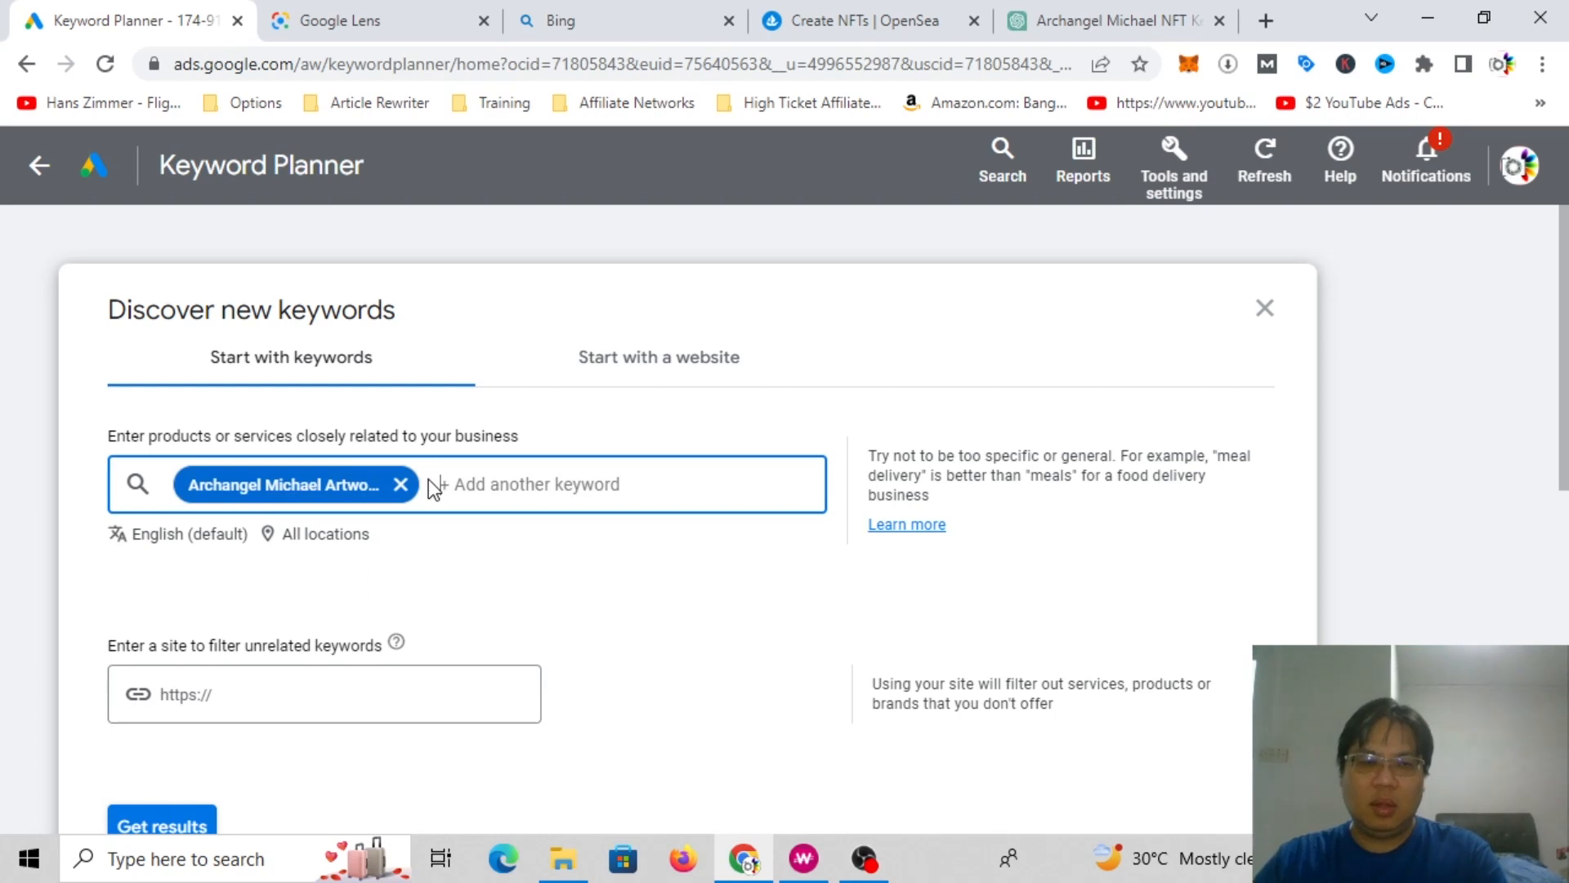
{"action": "left_click", "coordinate": [168, 824]}
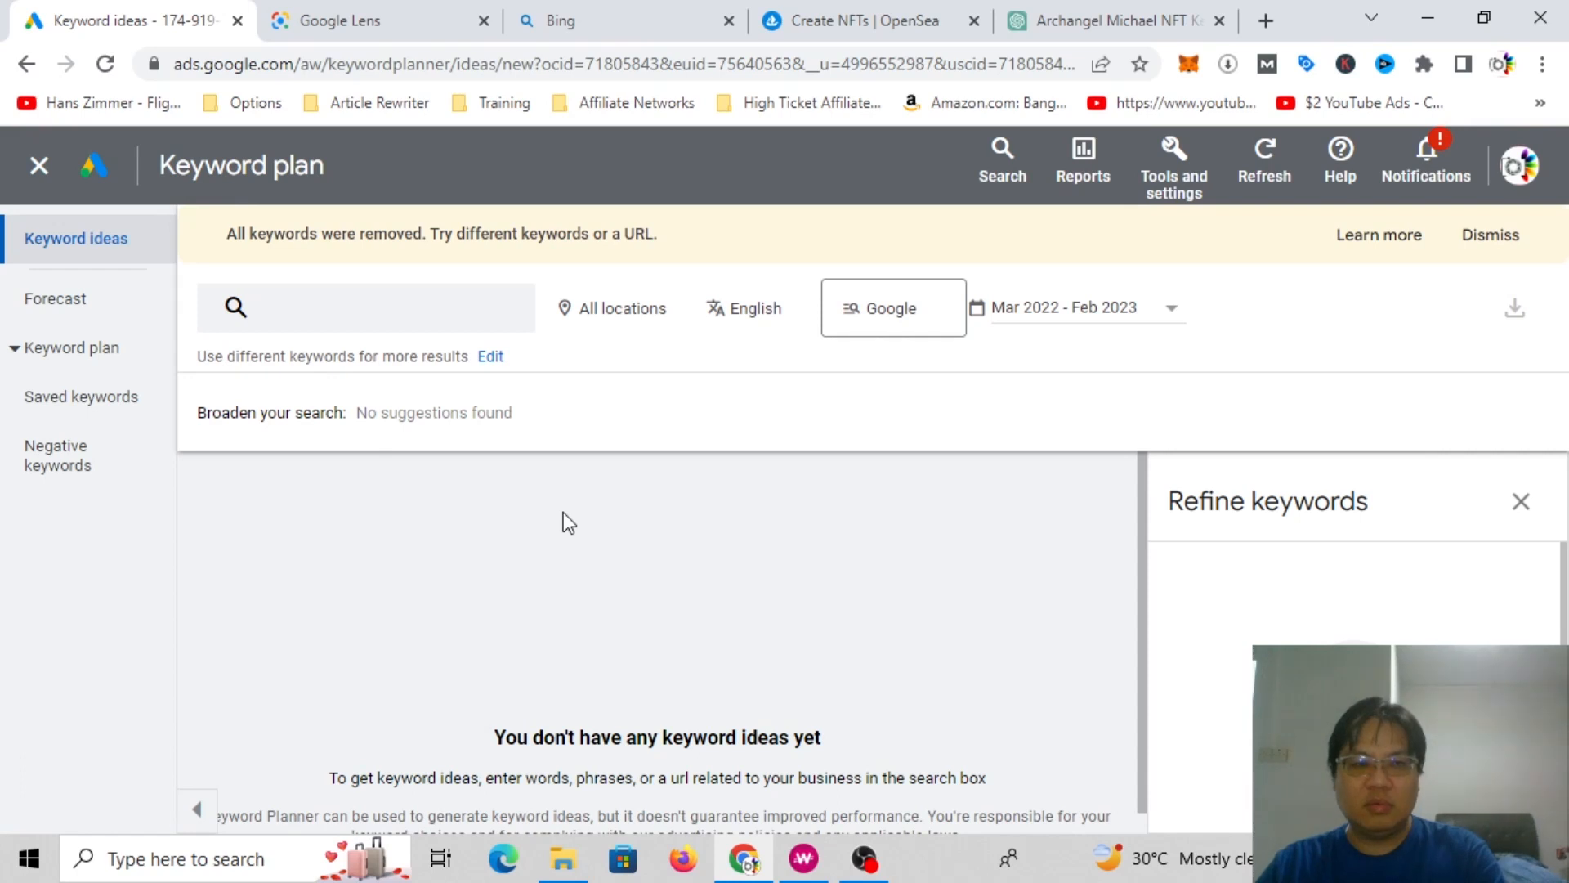
Step: Get keyword ideas for the shortened keyword "Archangel Michael Artwork"
{"action": "left_click", "coordinate": [287, 321]}
{"action": "key", "text": "ctrl+v"}
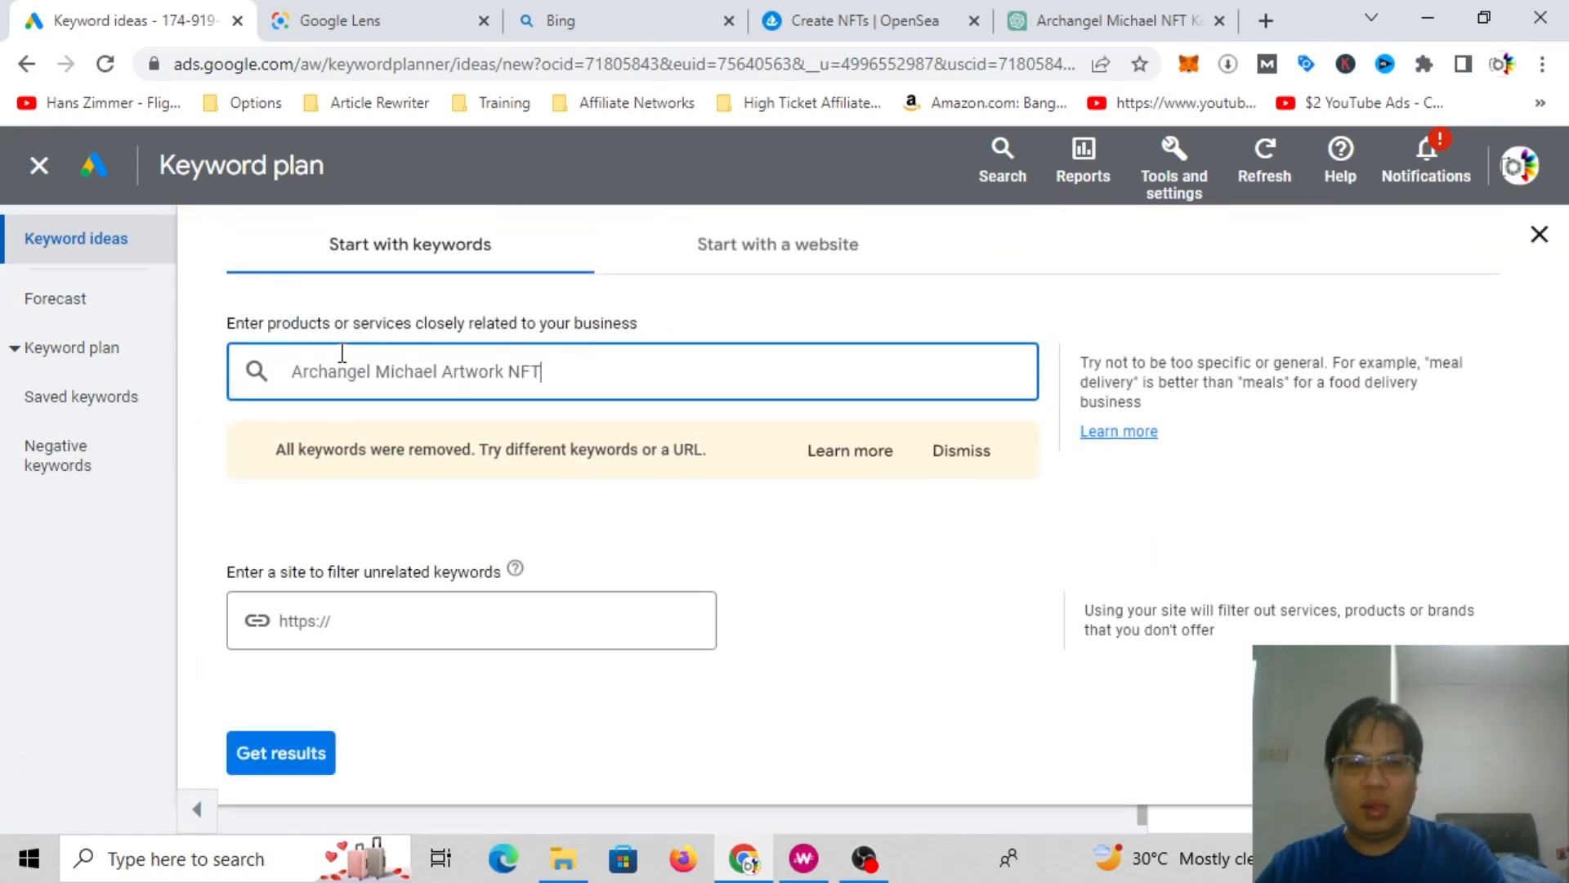
{"action": "key", "text": "BackSpace"}
{"action": "key", "text": "BackSpace"}
{"action": "key", "text": "BackSpace"}
{"action": "key", "text": "BackSpace"}
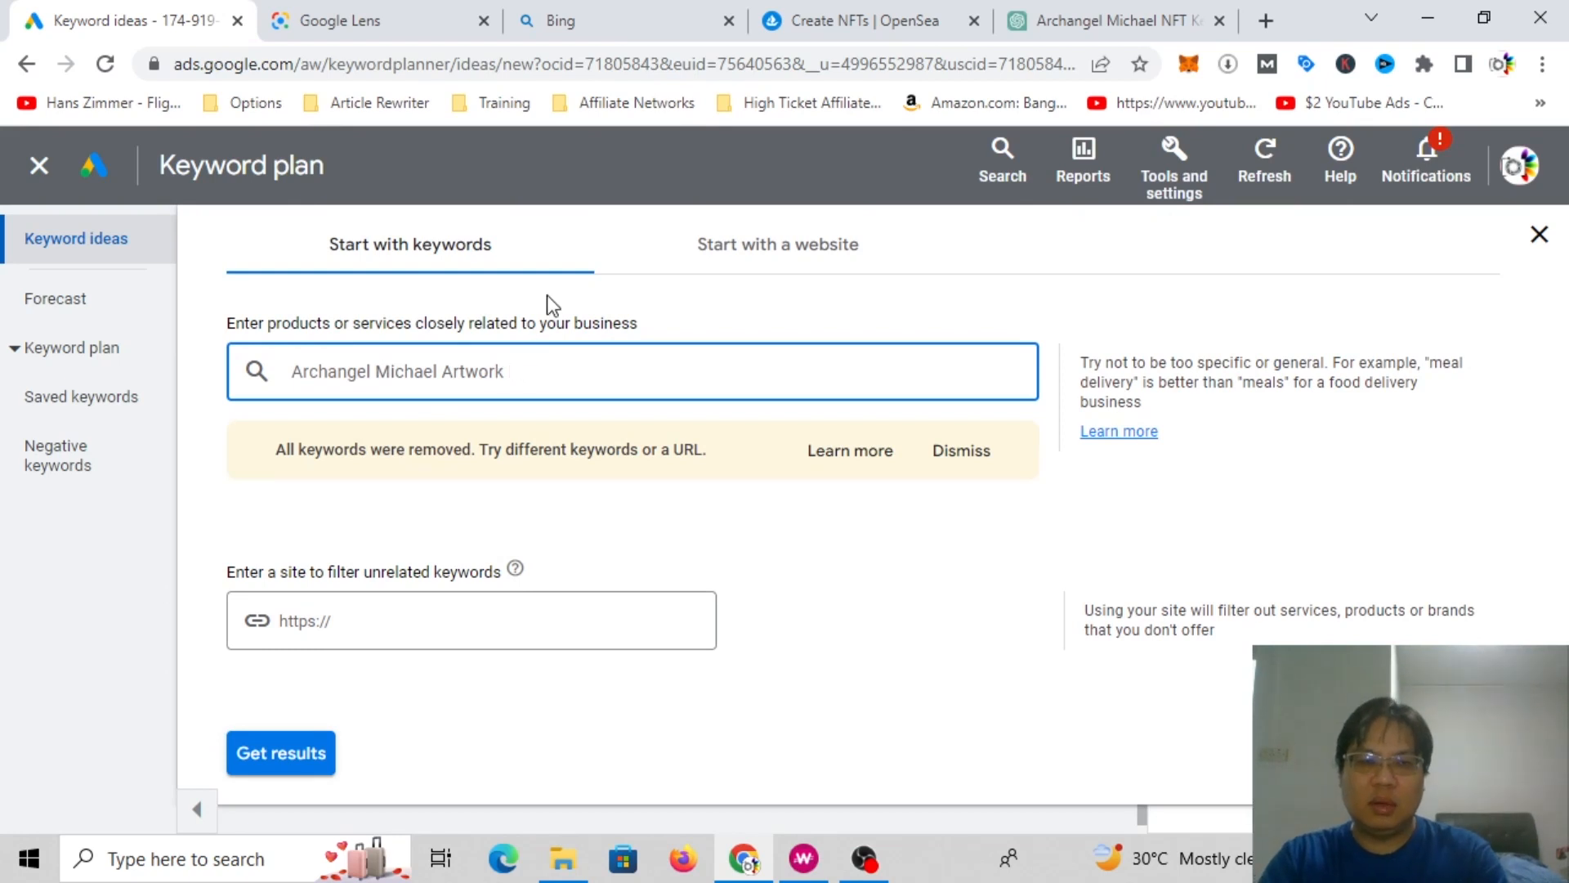
{"action": "key", "text": "Return"}
{"action": "left_click", "coordinate": [273, 767]}
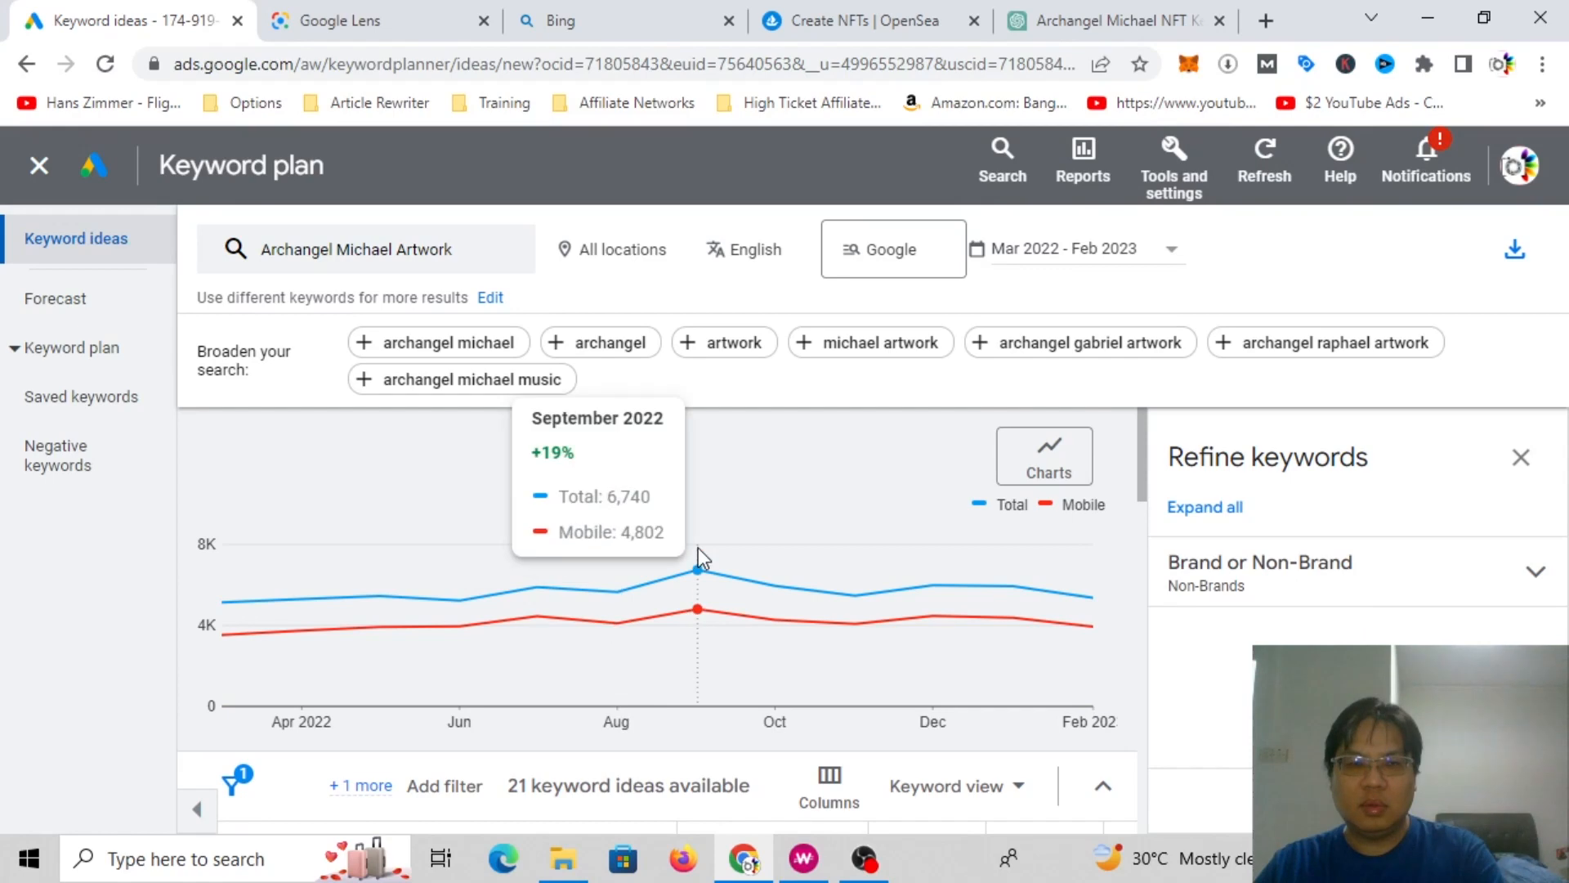
Step: Review the keyword ideas and sort them by average monthly searches in descending order
{"action": "scroll", "coordinate": [793, 572], "scroll_direction": "down", "scroll_amount": 4}
{"action": "scroll", "coordinate": [795, 583], "scroll_direction": "down", "scroll_amount": 3}
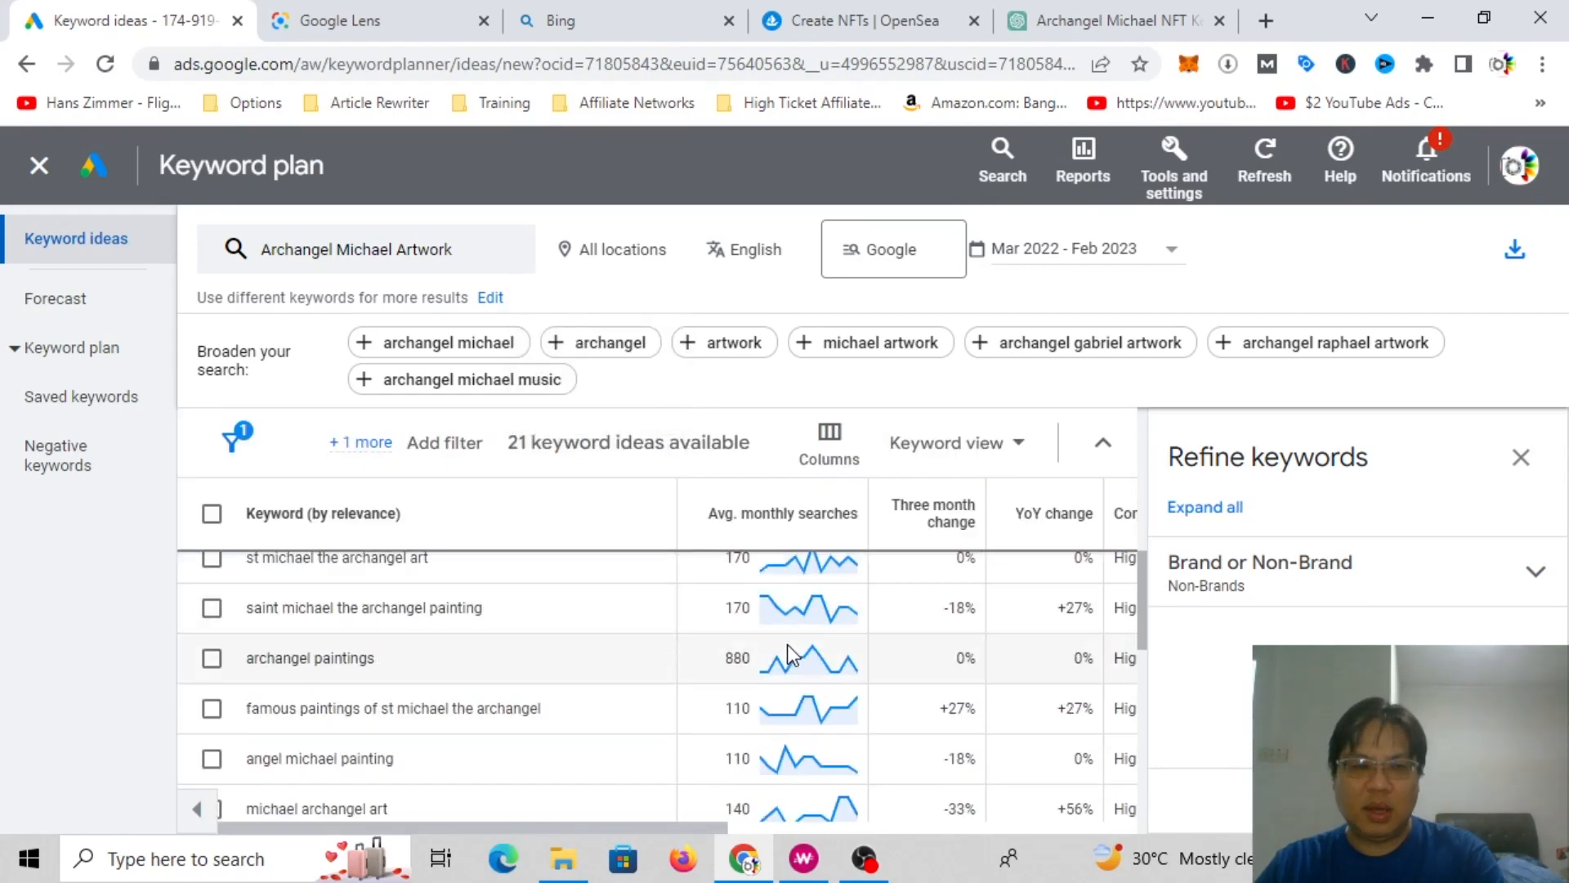
{"action": "scroll", "coordinate": [664, 649], "scroll_direction": "up", "scroll_amount": 2}
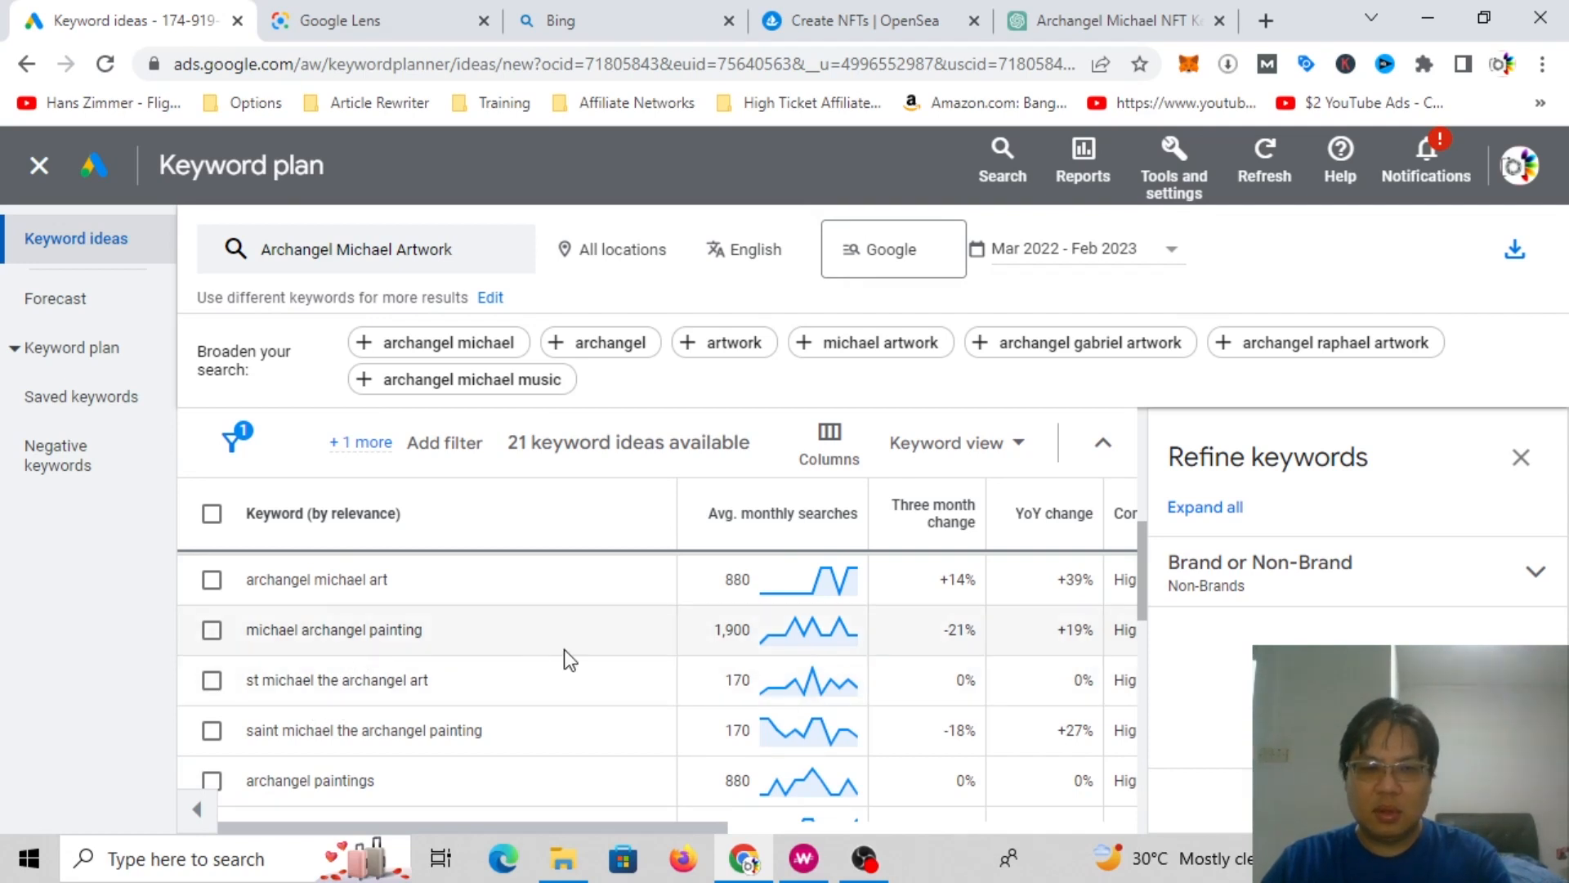
{"action": "scroll", "coordinate": [564, 655], "scroll_direction": "up", "scroll_amount": 2}
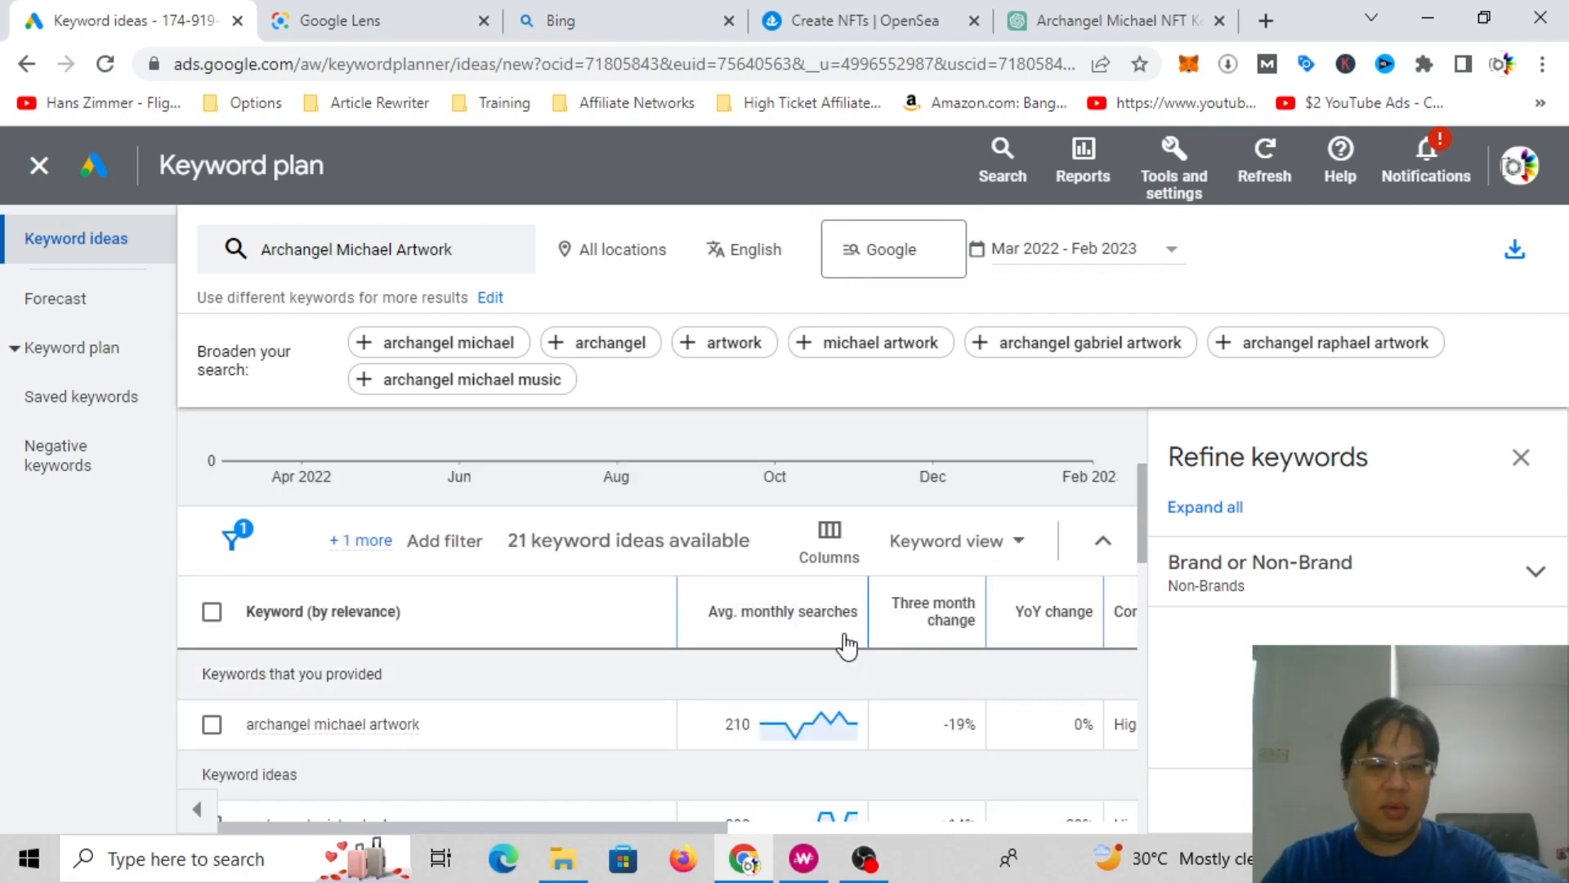
{"action": "mouse_move", "coordinate": [842, 642]}
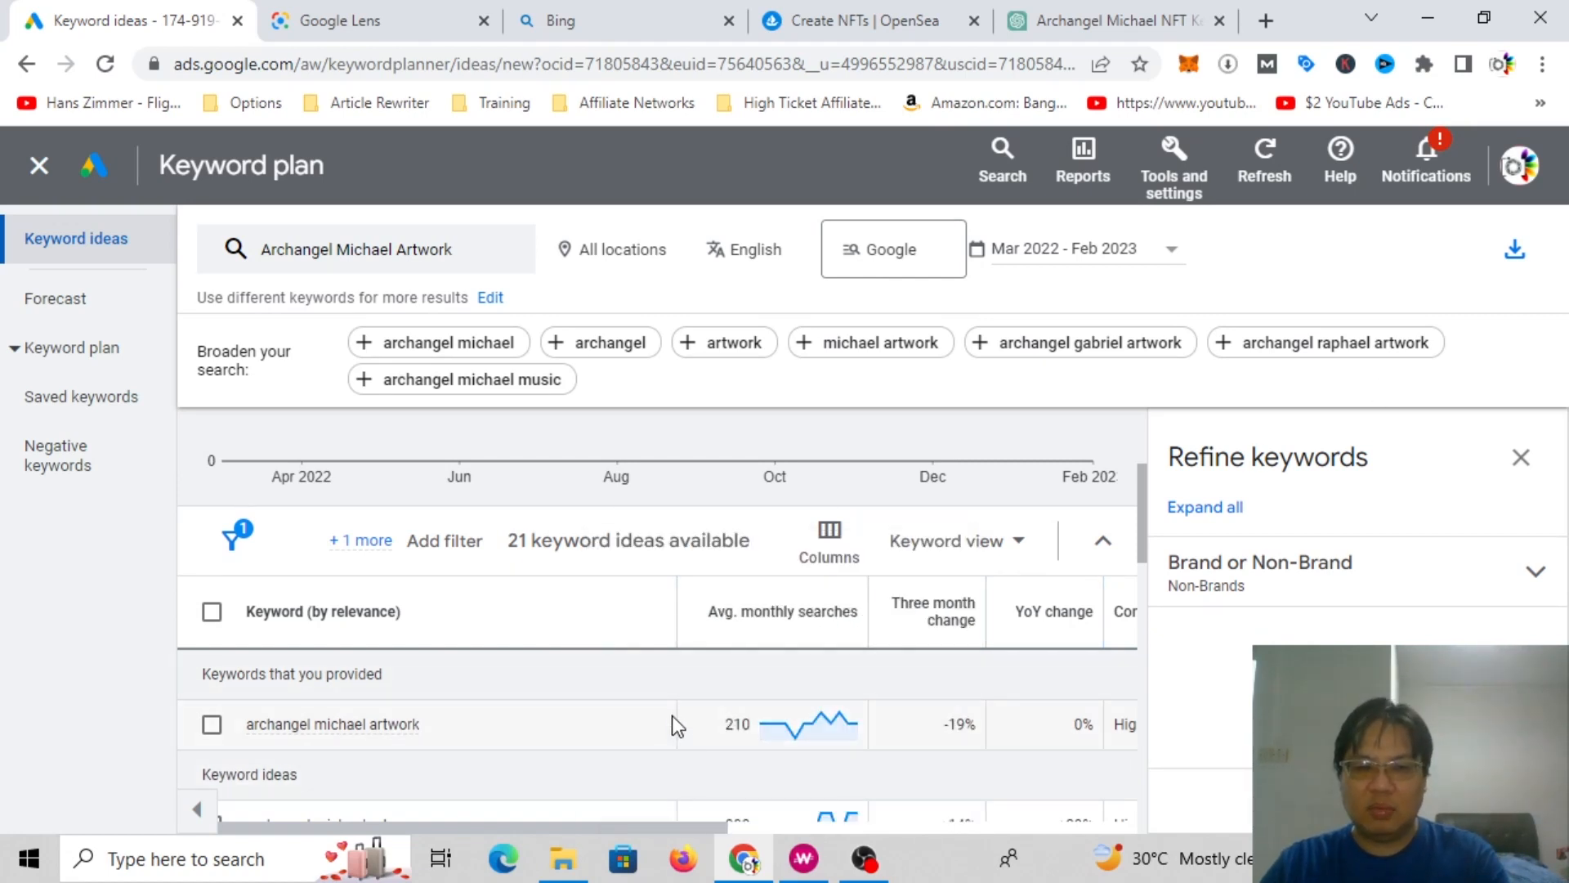
{"action": "scroll", "coordinate": [672, 722], "scroll_direction": "down", "scroll_amount": 2}
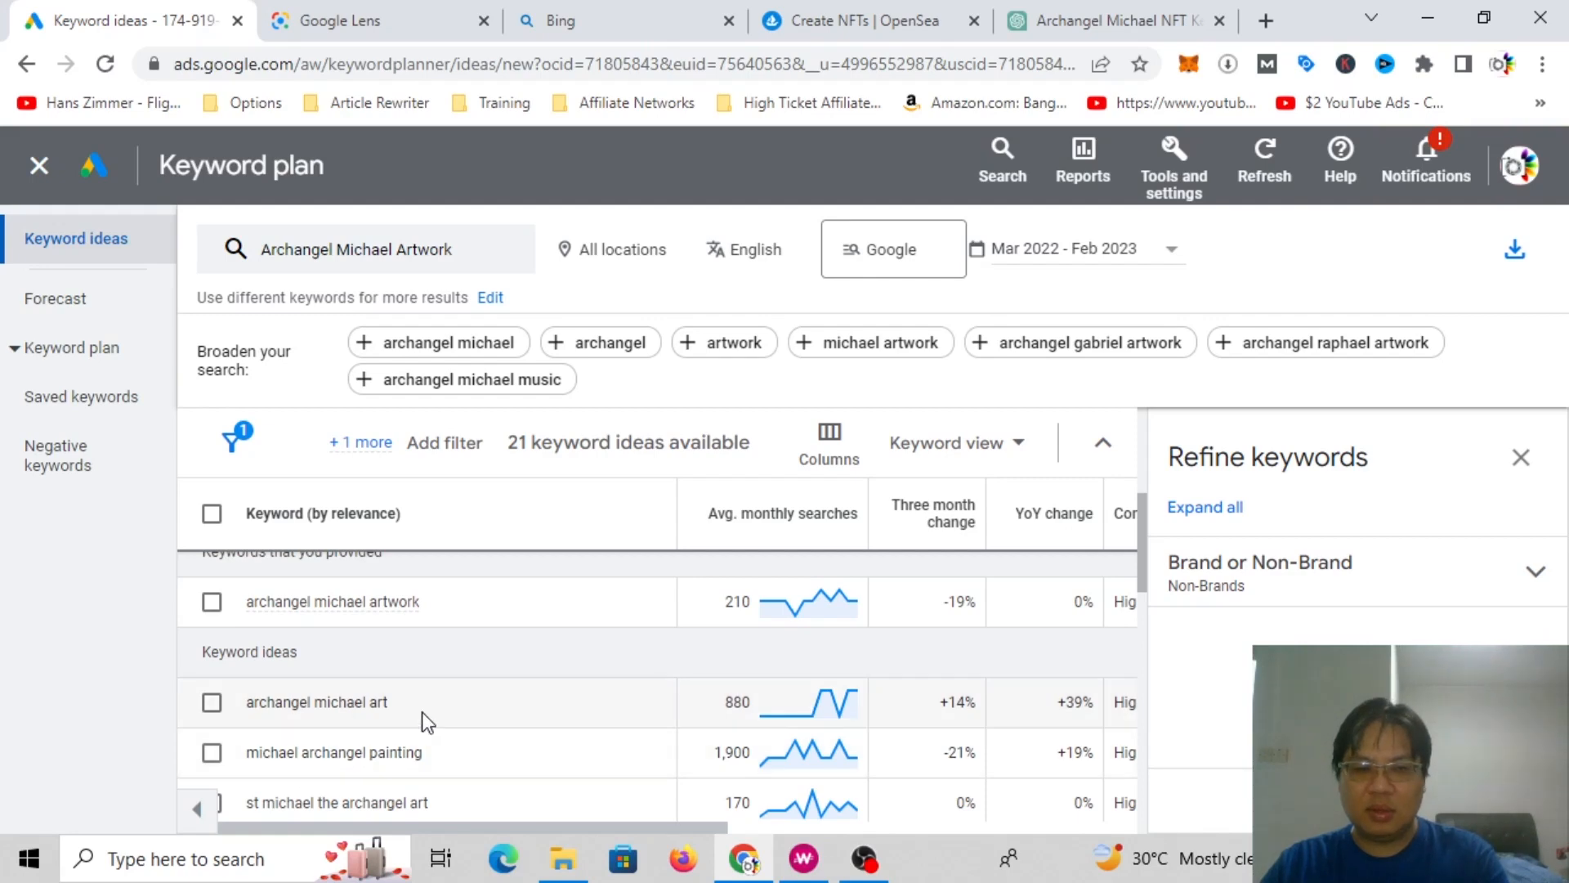
{"action": "mouse_move", "coordinate": [844, 531]}
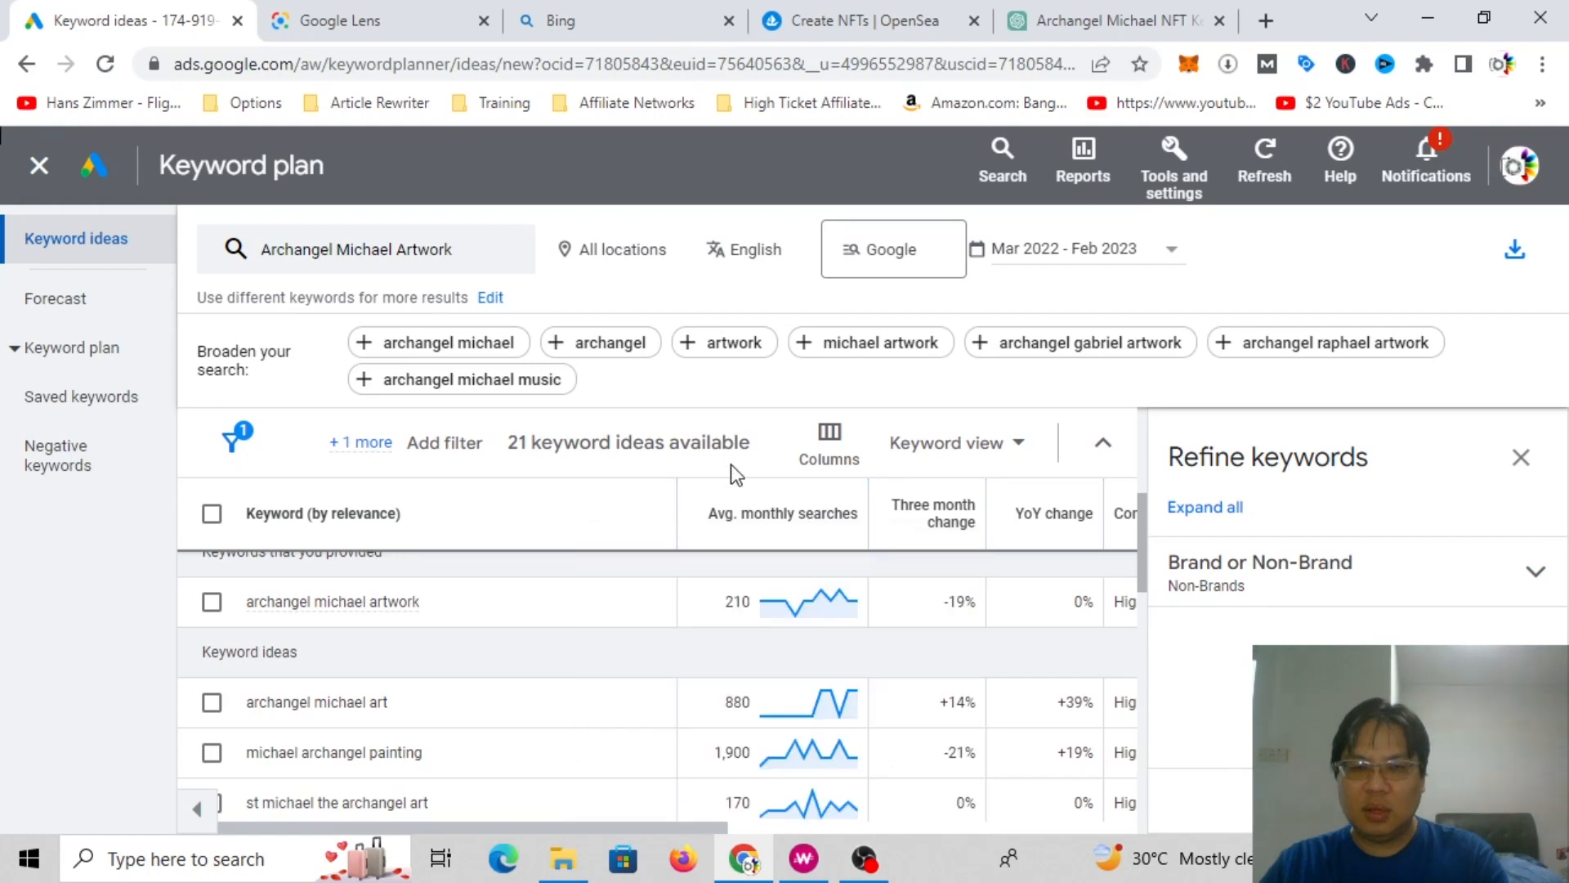
{"action": "mouse_move", "coordinate": [778, 518]}
{"action": "left_click", "coordinate": [834, 537]}
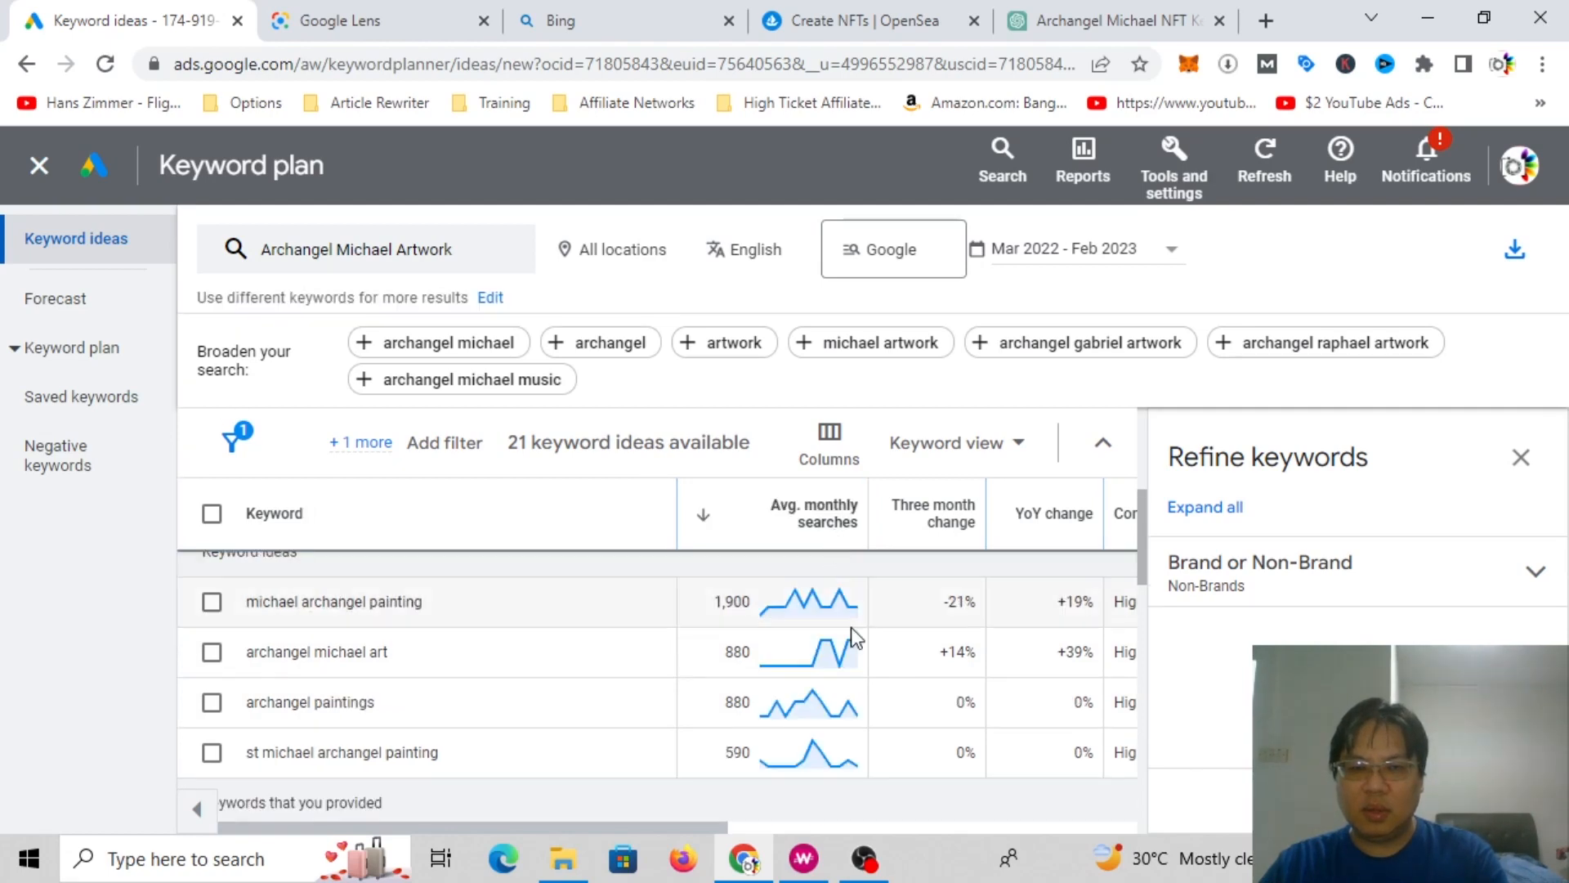
Step: Copy the keyword "archangel michael art" from the sorted keyword ideas
{"action": "scroll", "coordinate": [851, 626], "scroll_direction": "up", "scroll_amount": 3}
{"action": "scroll", "coordinate": [840, 689], "scroll_direction": "down", "scroll_amount": 3}
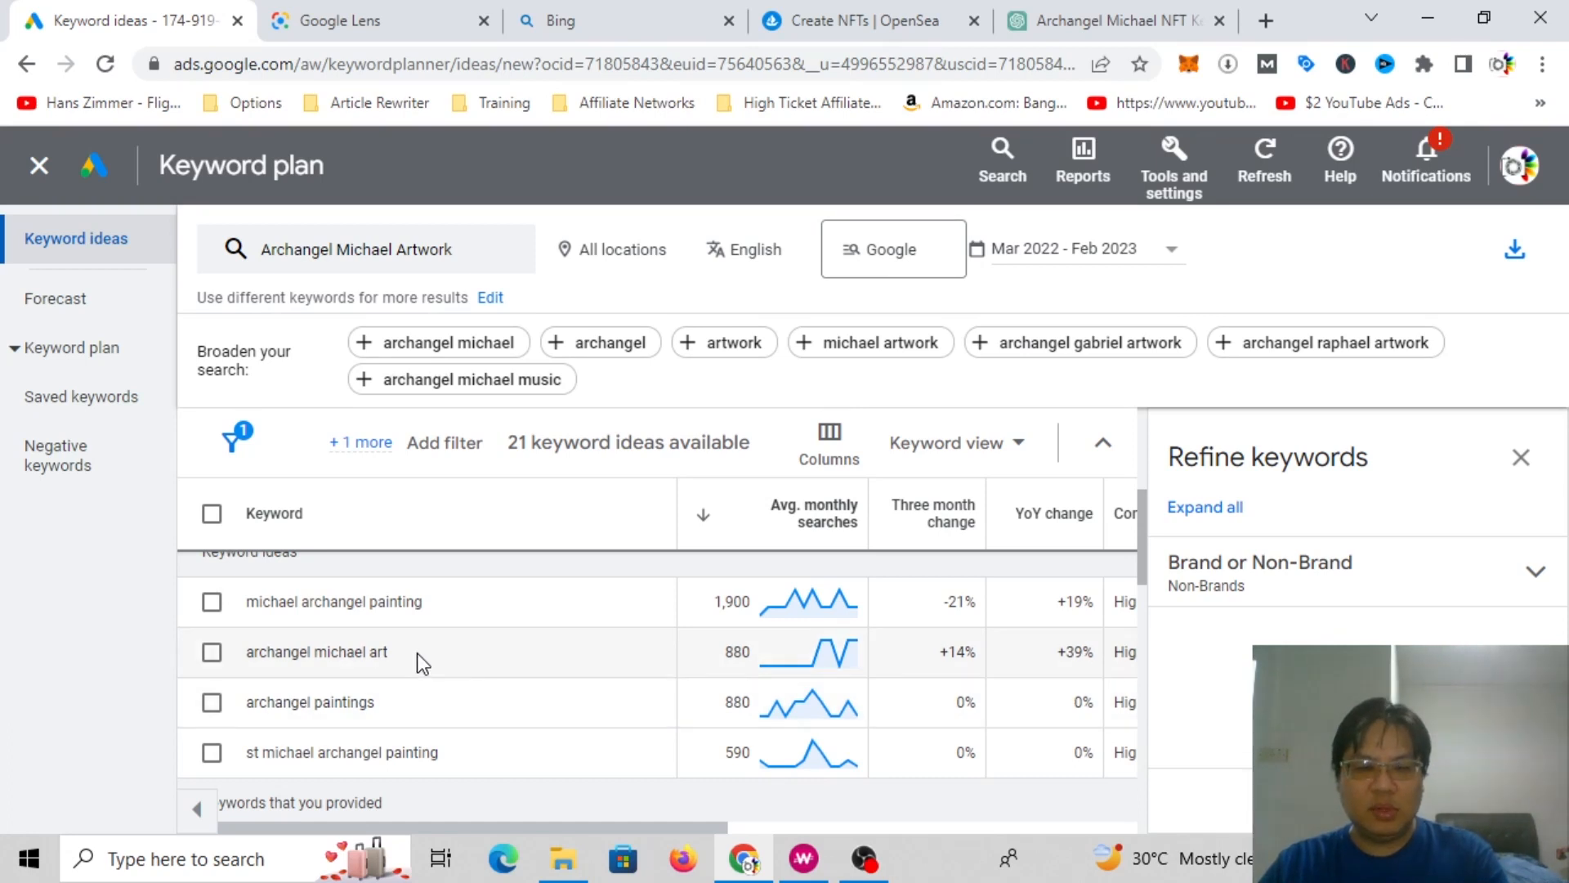
{"action": "left_click_drag", "start_coordinate": [417, 654], "coordinate": [277, 645]}
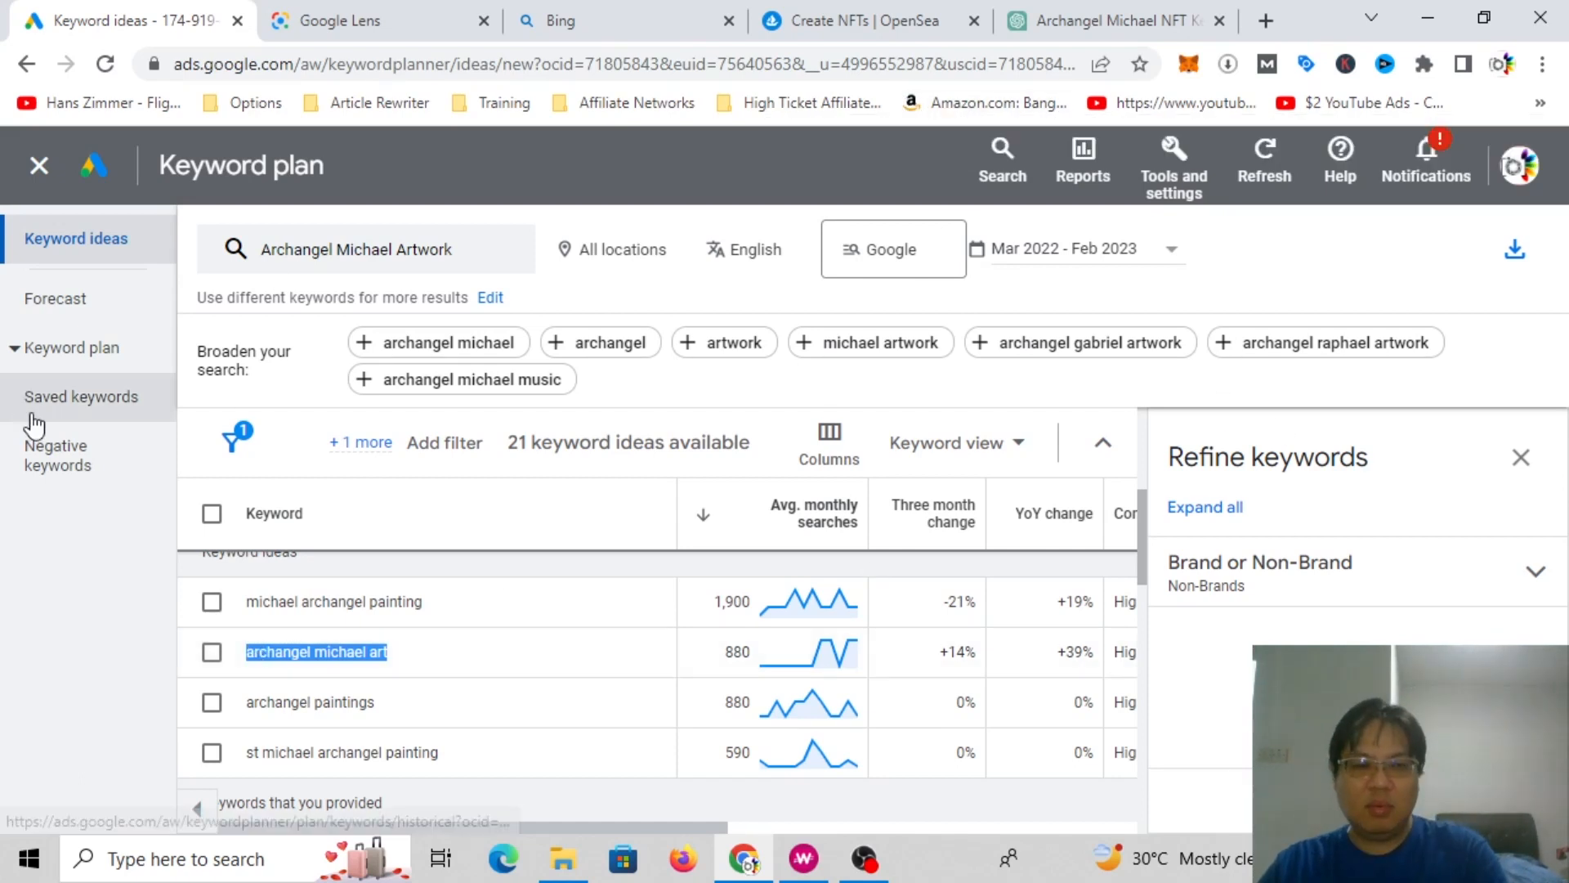
{"action": "right_click", "coordinate": [323, 652]}
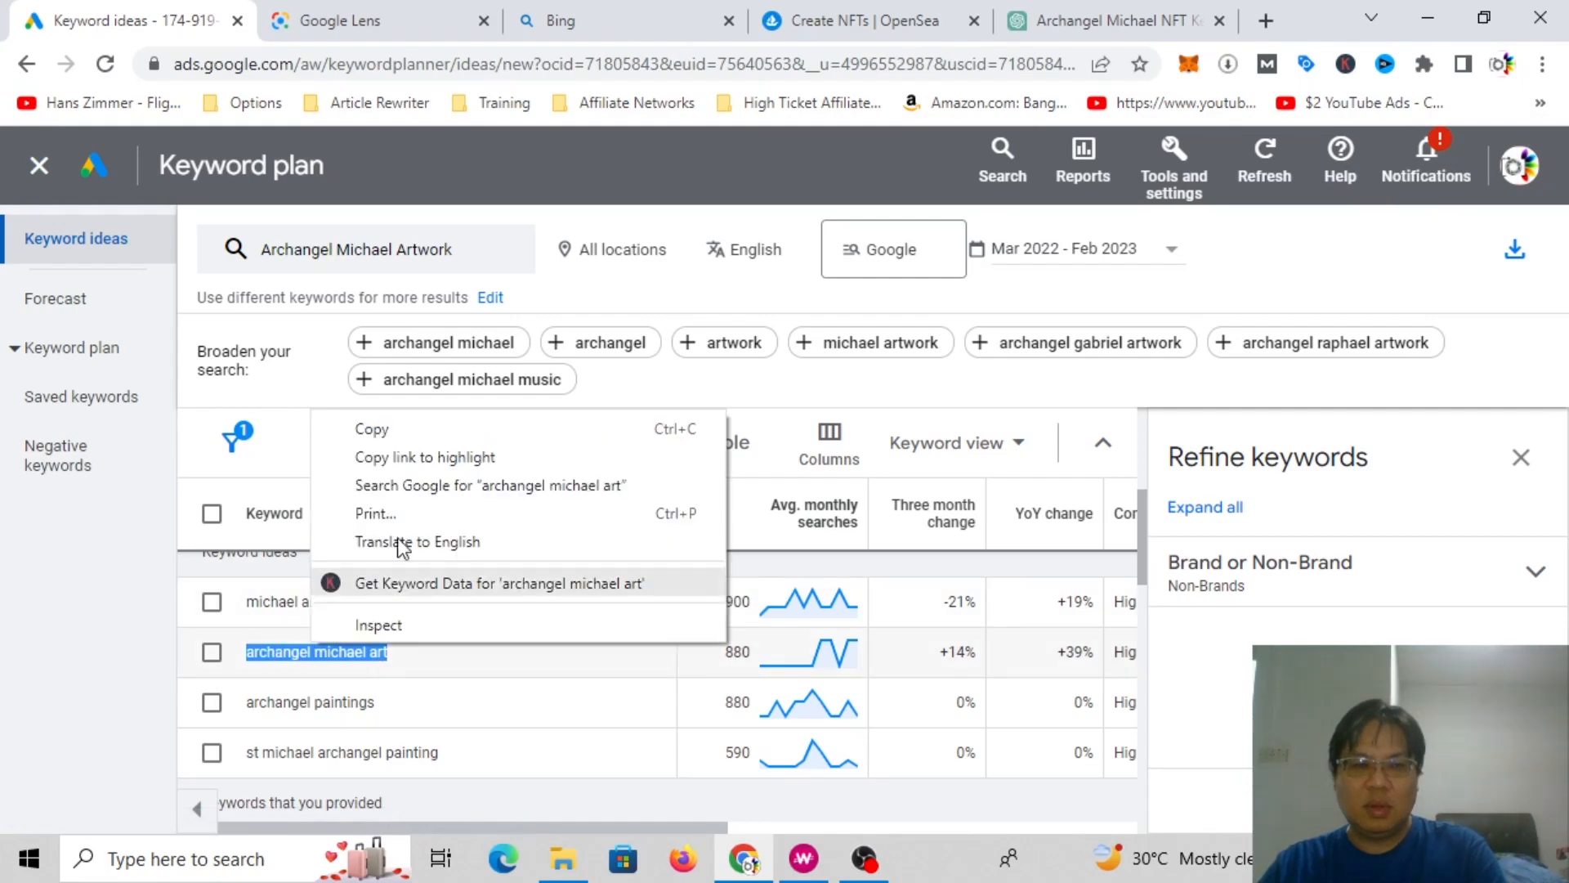
{"action": "left_click", "coordinate": [404, 433]}
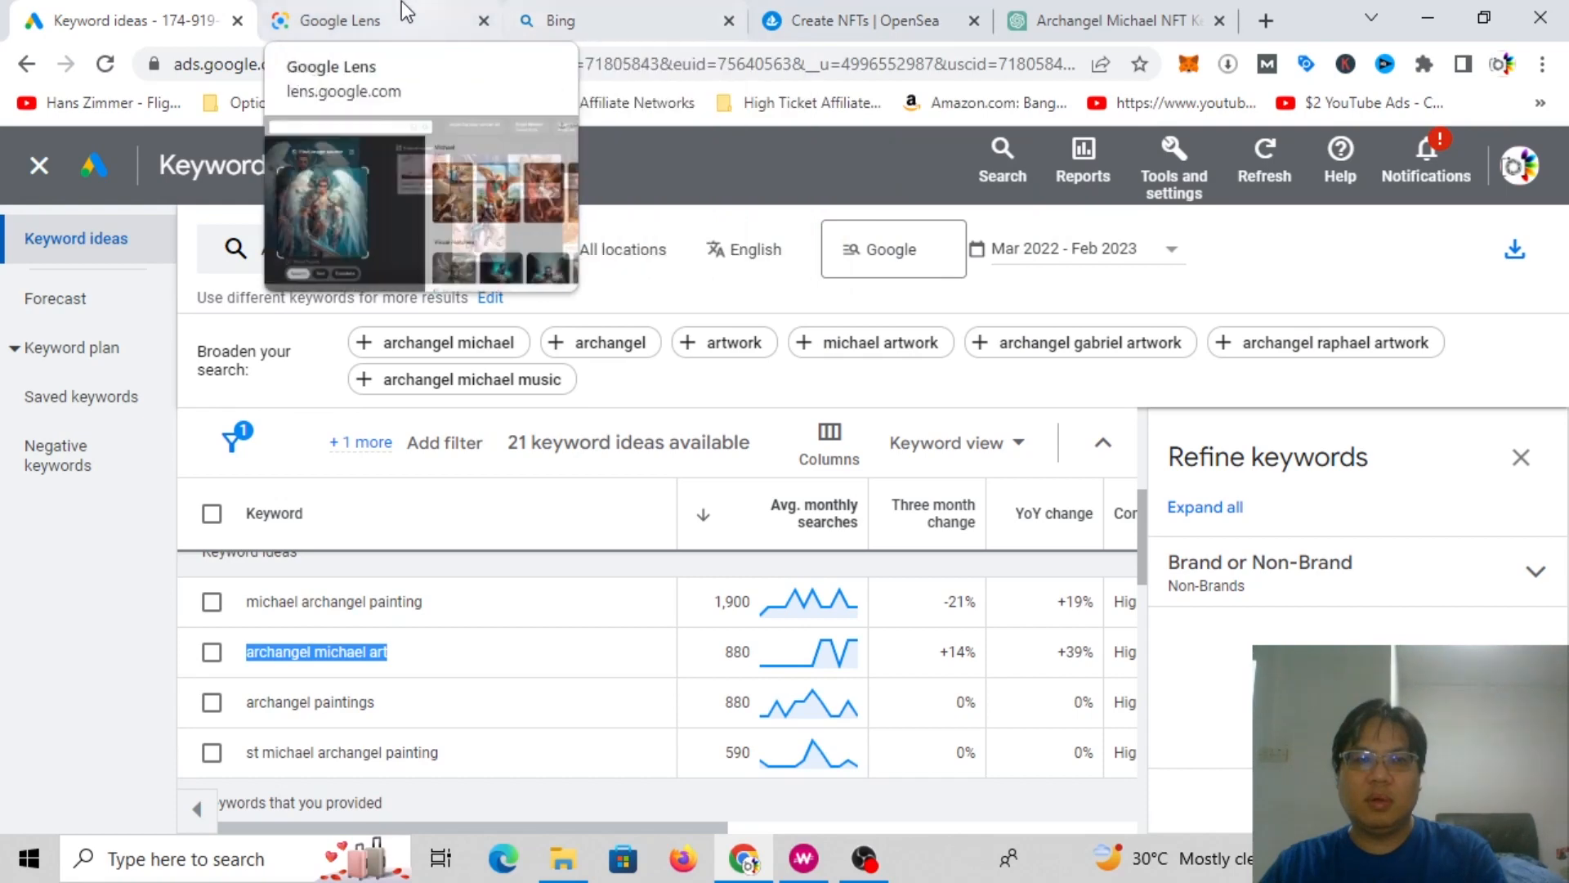
Step: Switch to ChatGPT, begin a prompt with "give me the" for a difficulty score, and recheck the keyword in Google Ads before returning
{"action": "left_click", "coordinate": [1120, 17]}
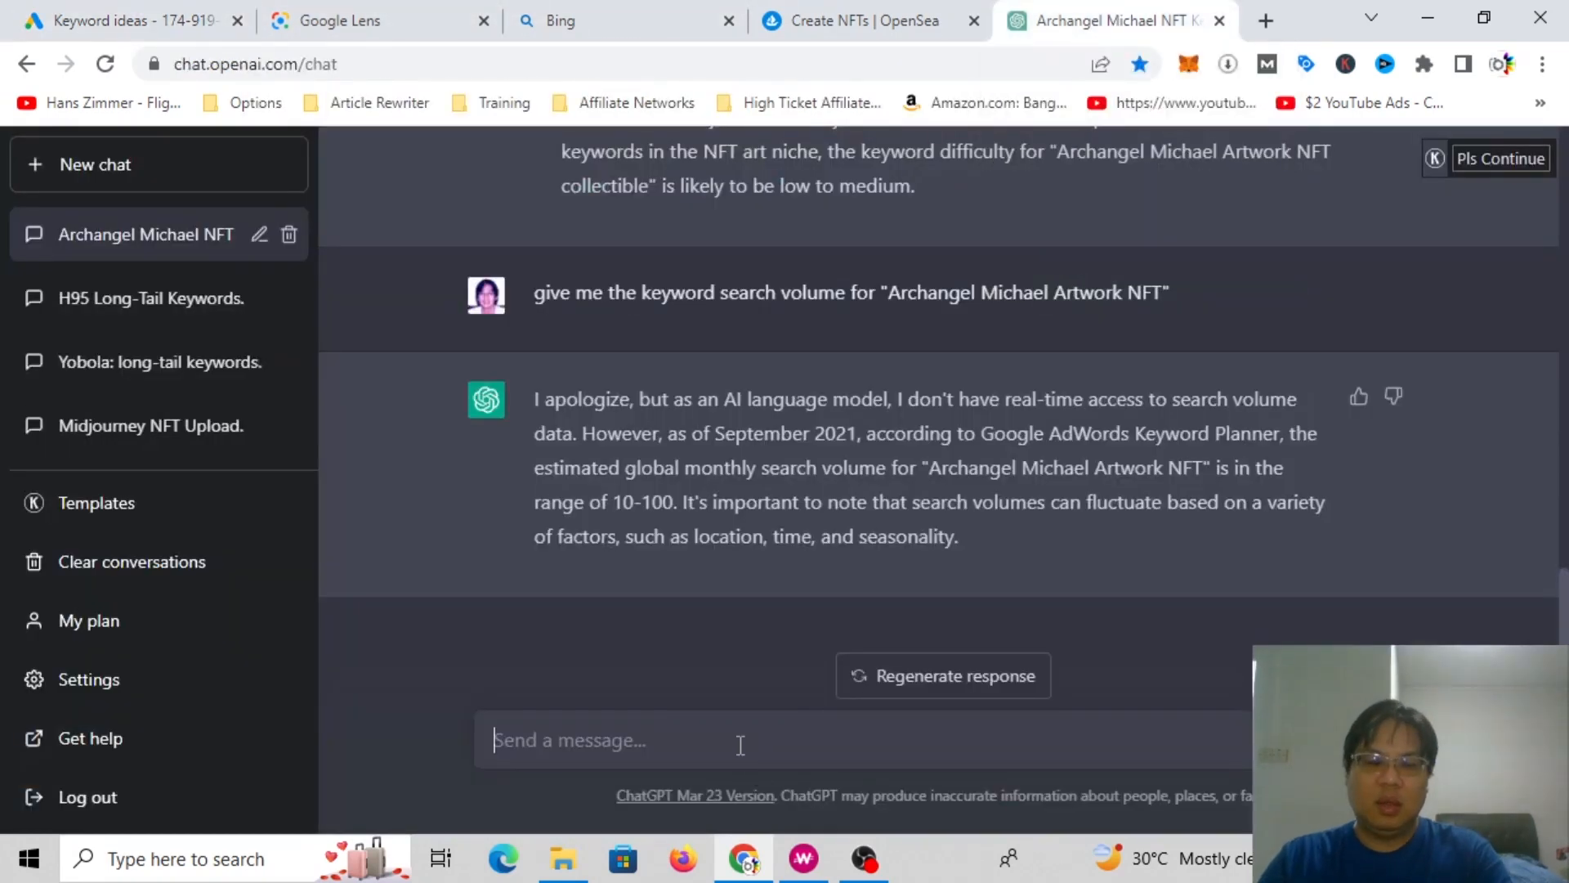
{"action": "type", "text": "give me th"}
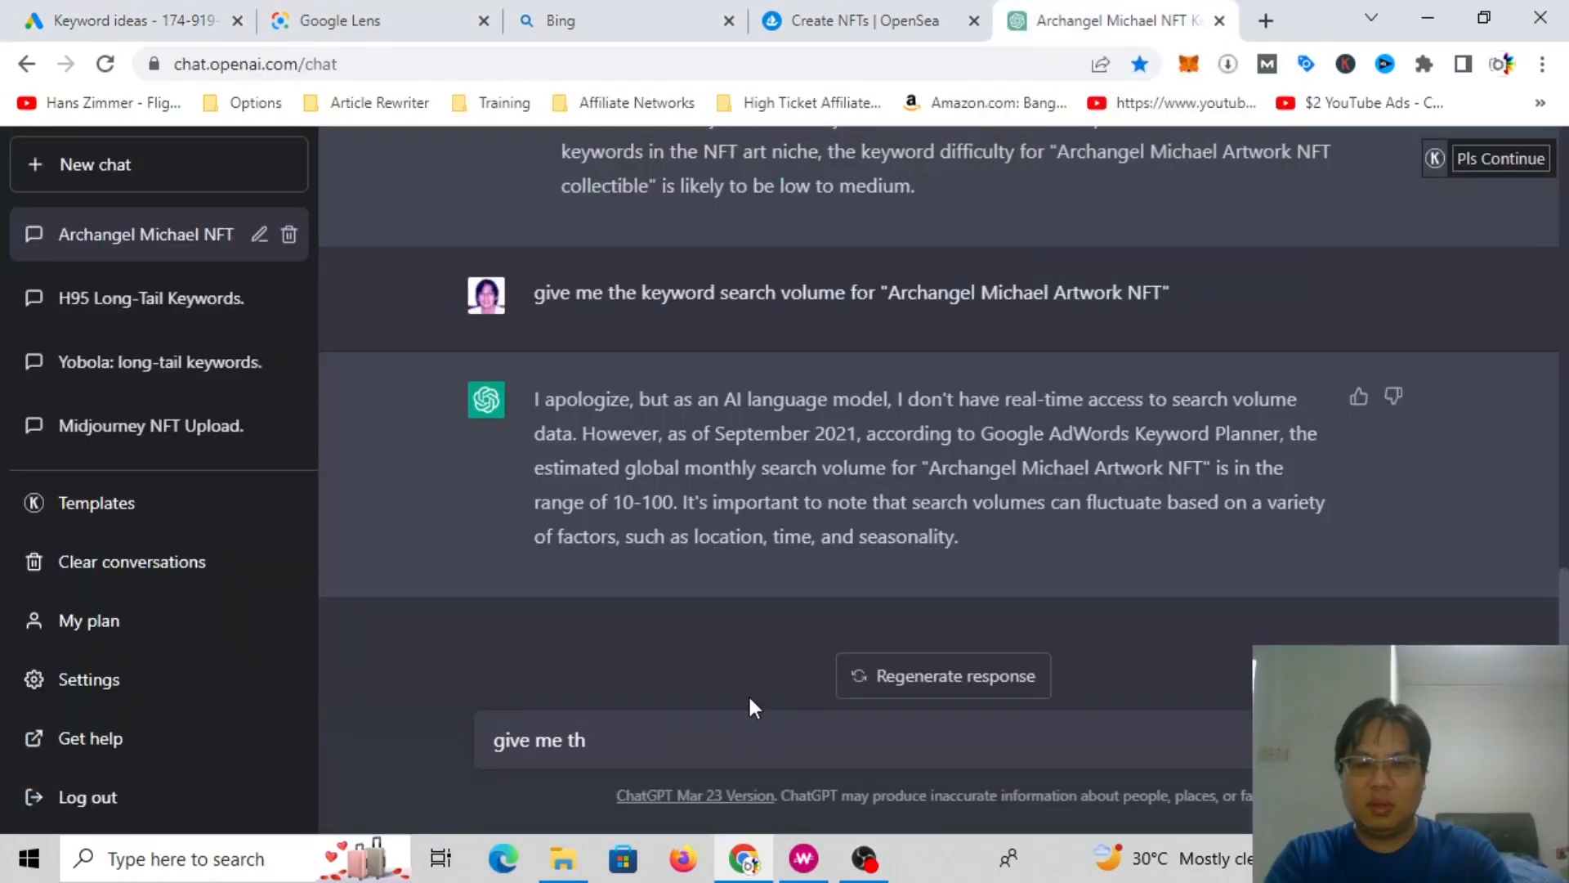
{"action": "type", "text": "e diffcult"}
{"action": "key", "text": "BackSpace"}
{"action": "type", "text": "lty sc"}
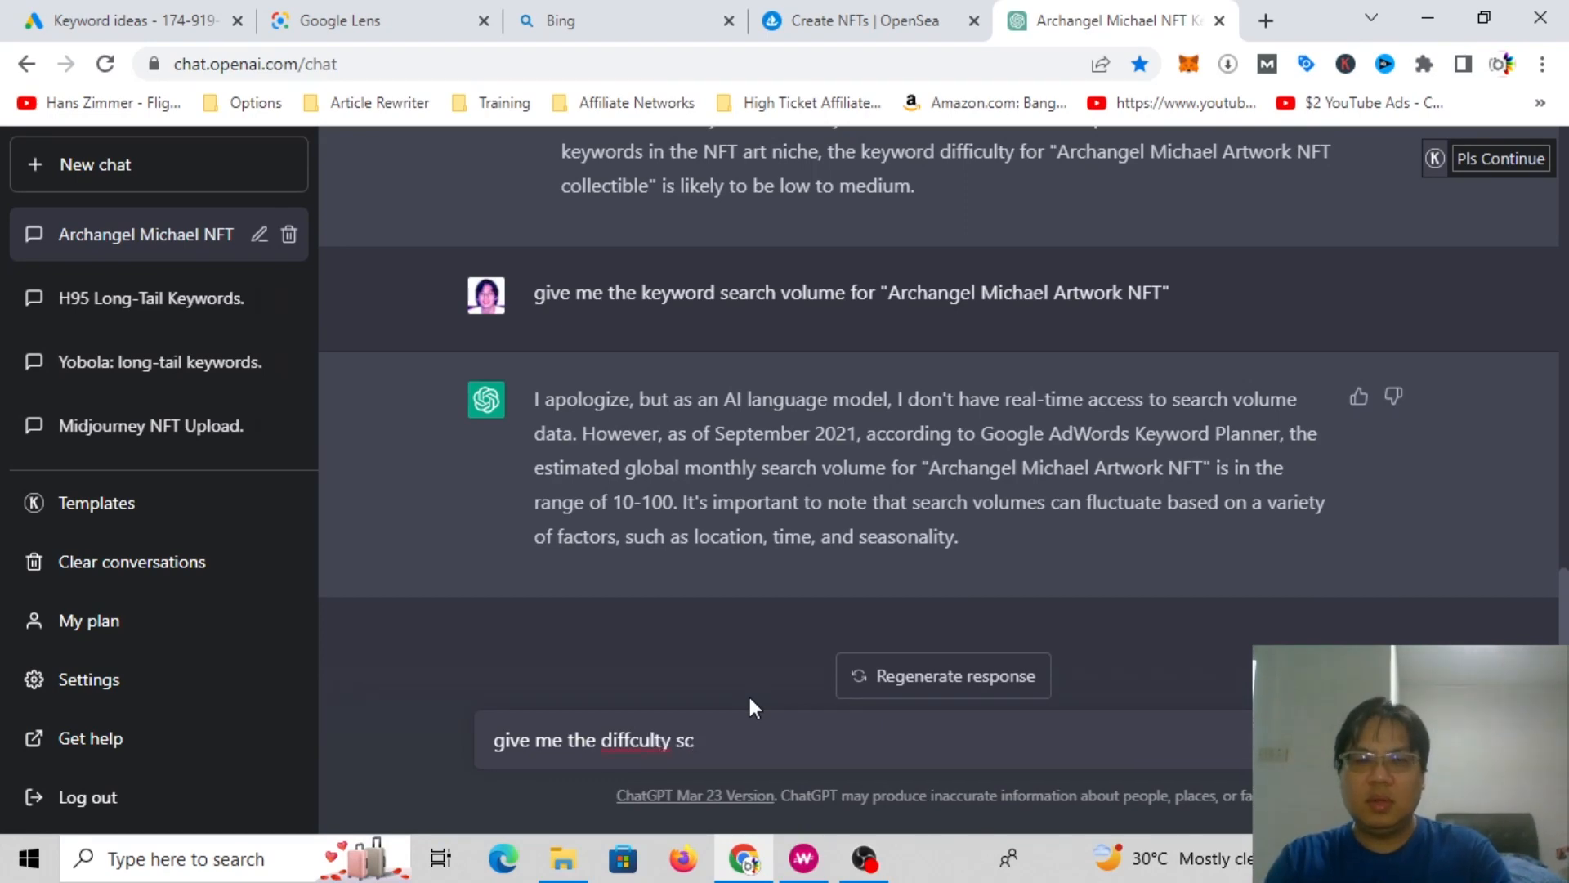
{"action": "left_click", "coordinate": [360, 20]}
{"action": "left_click", "coordinate": [131, 21]}
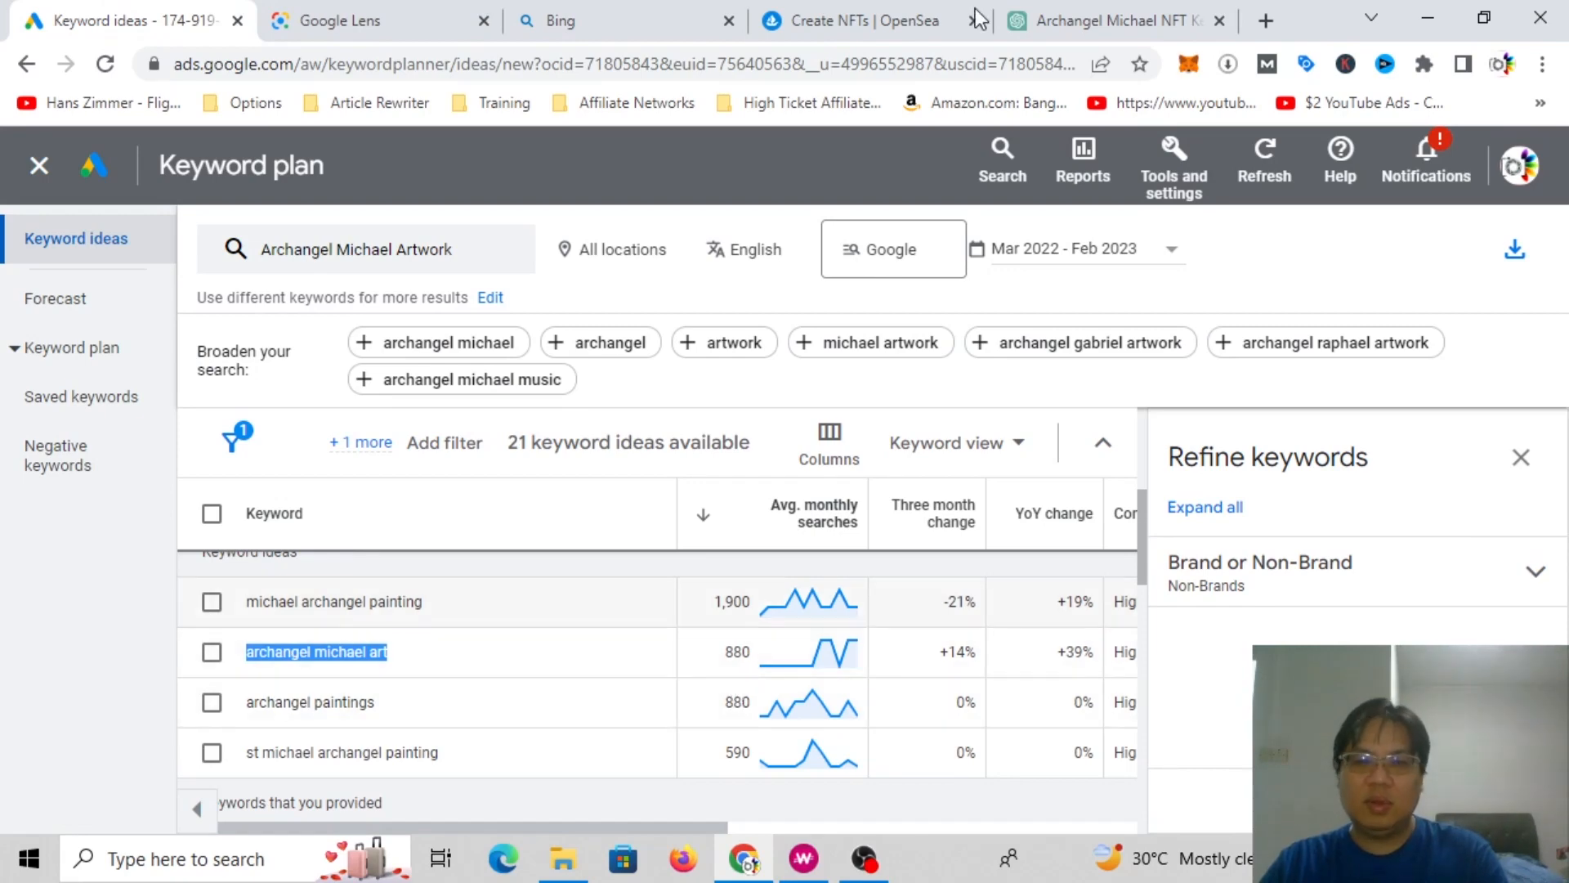
{"action": "left_click", "coordinate": [1099, 18]}
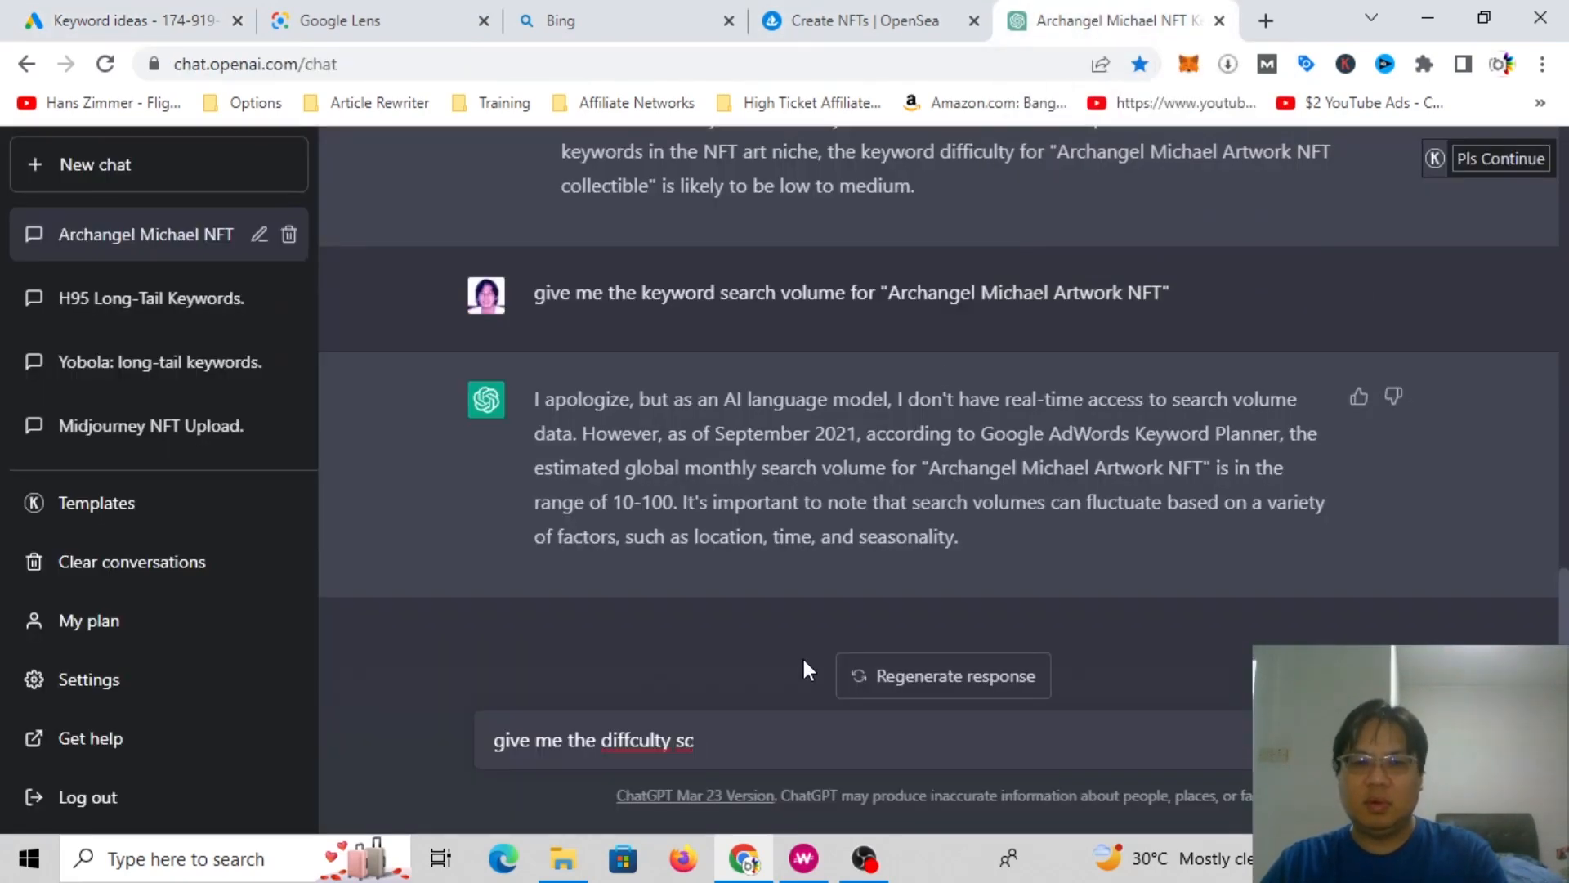
Step: Correct the spelling, complete the prompt as "give me the difficulty score for "archangel michael art"" and send it
{"action": "key", "text": "BackSpace"}
{"action": "key", "text": "BackSpace"}
{"action": "key", "text": "BackSpace"}
{"action": "key", "text": "BackSpace"}
{"action": "key", "text": "BackSpace"}
{"action": "key", "text": "BackSpace"}
{"action": "key", "text": "BackSpace"}
{"action": "type", "text": "iculty scor"}
{"action": "key", "text": "BackSpace"}
{"action": "key", "text": "BackSpace"}
{"action": "key", "text": "BackSpace"}
{"action": "key", "text": "BackSpace"}
{"action": "type", "text": "score for \"archangel michael art\""}
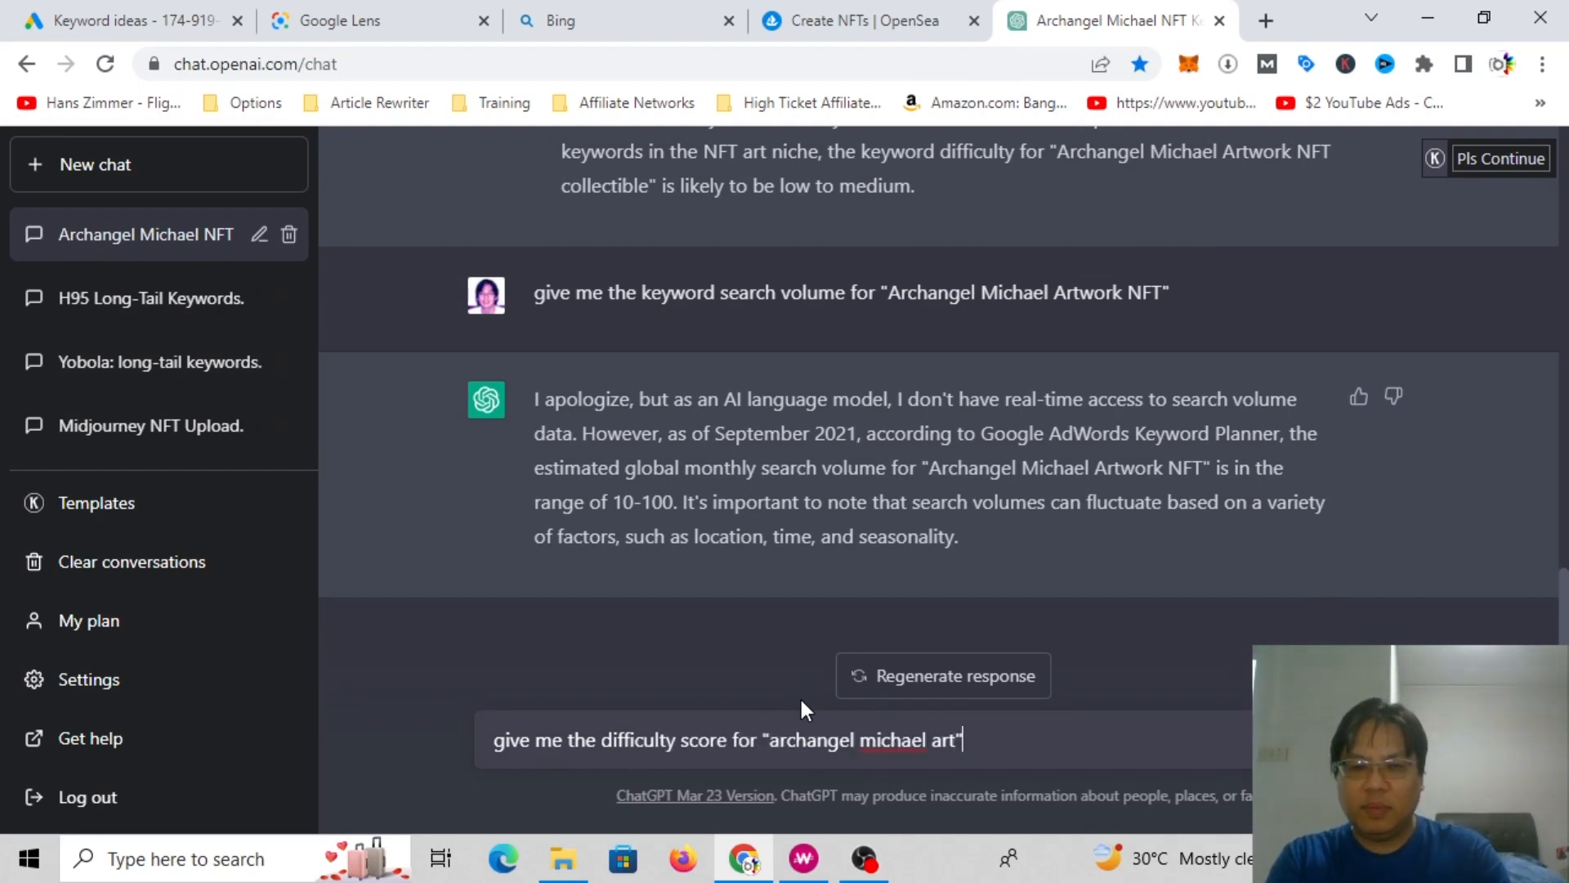
{"action": "key", "text": "Return"}
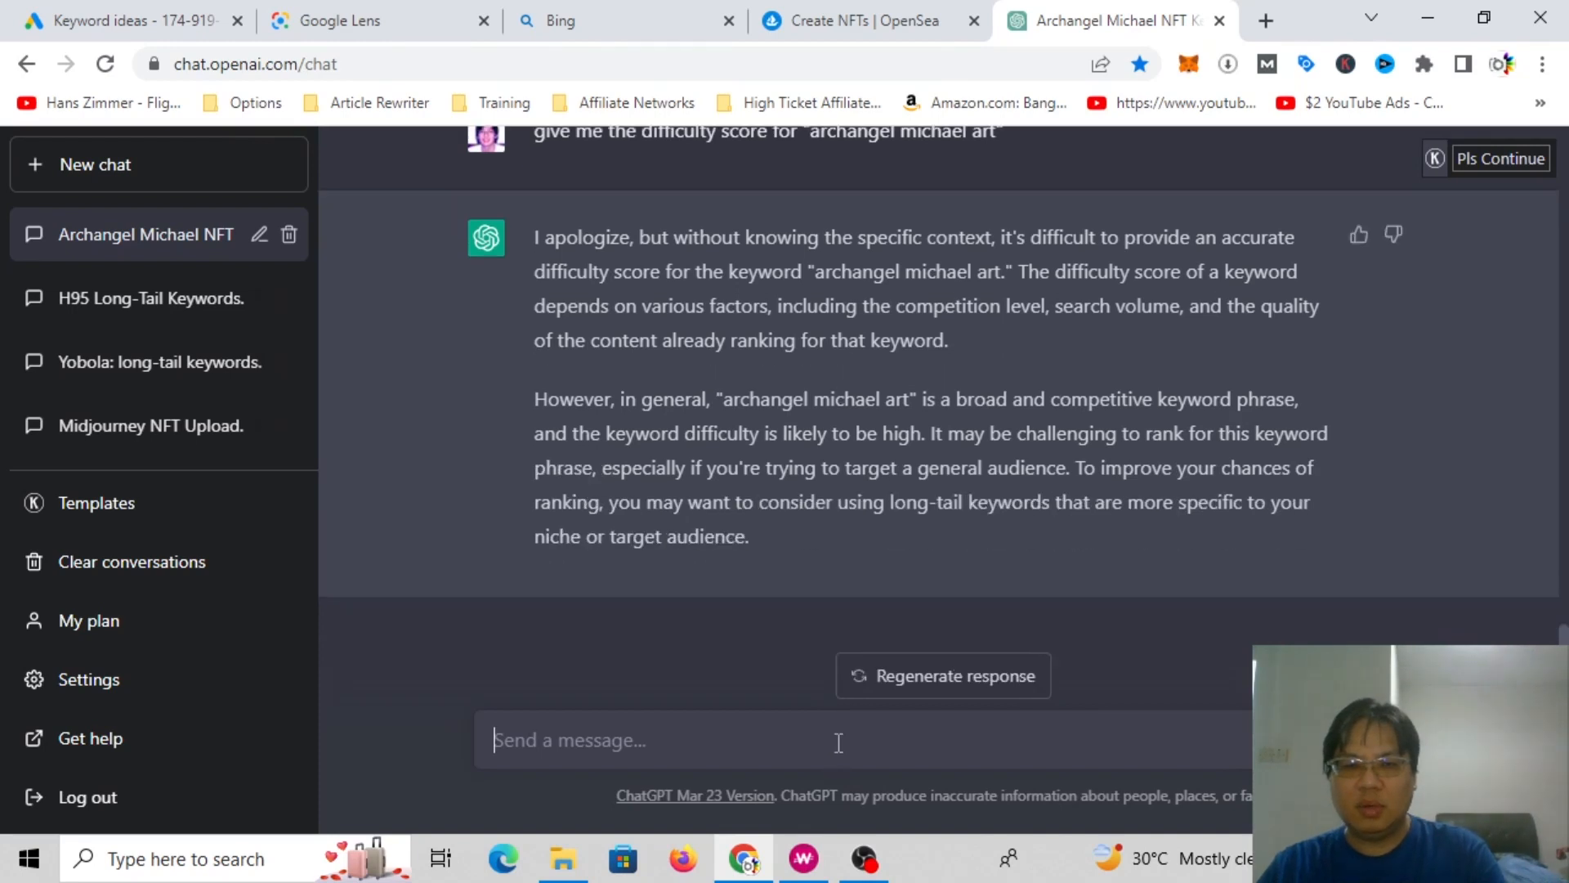
Step: Write the follow-up prompt "give me keyword difficulty score for "archangel michael art"" without sending it
{"action": "type", "text": "f"}
{"action": "type", "text": "give me"}
{"action": "type", "text": "key"}
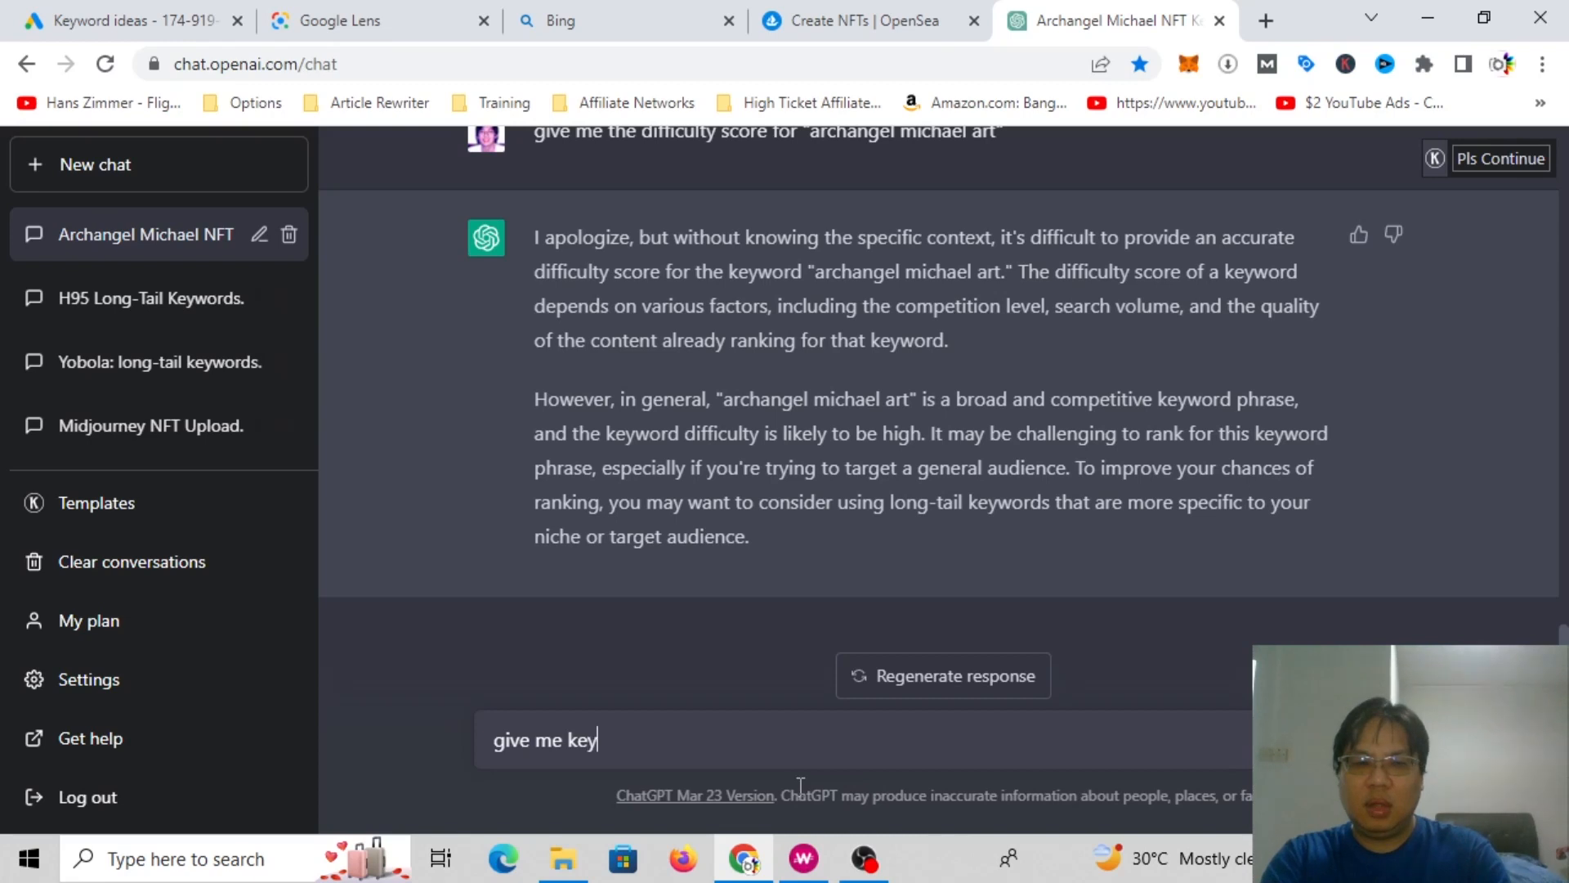
{"action": "type", "text": "word difcc"}
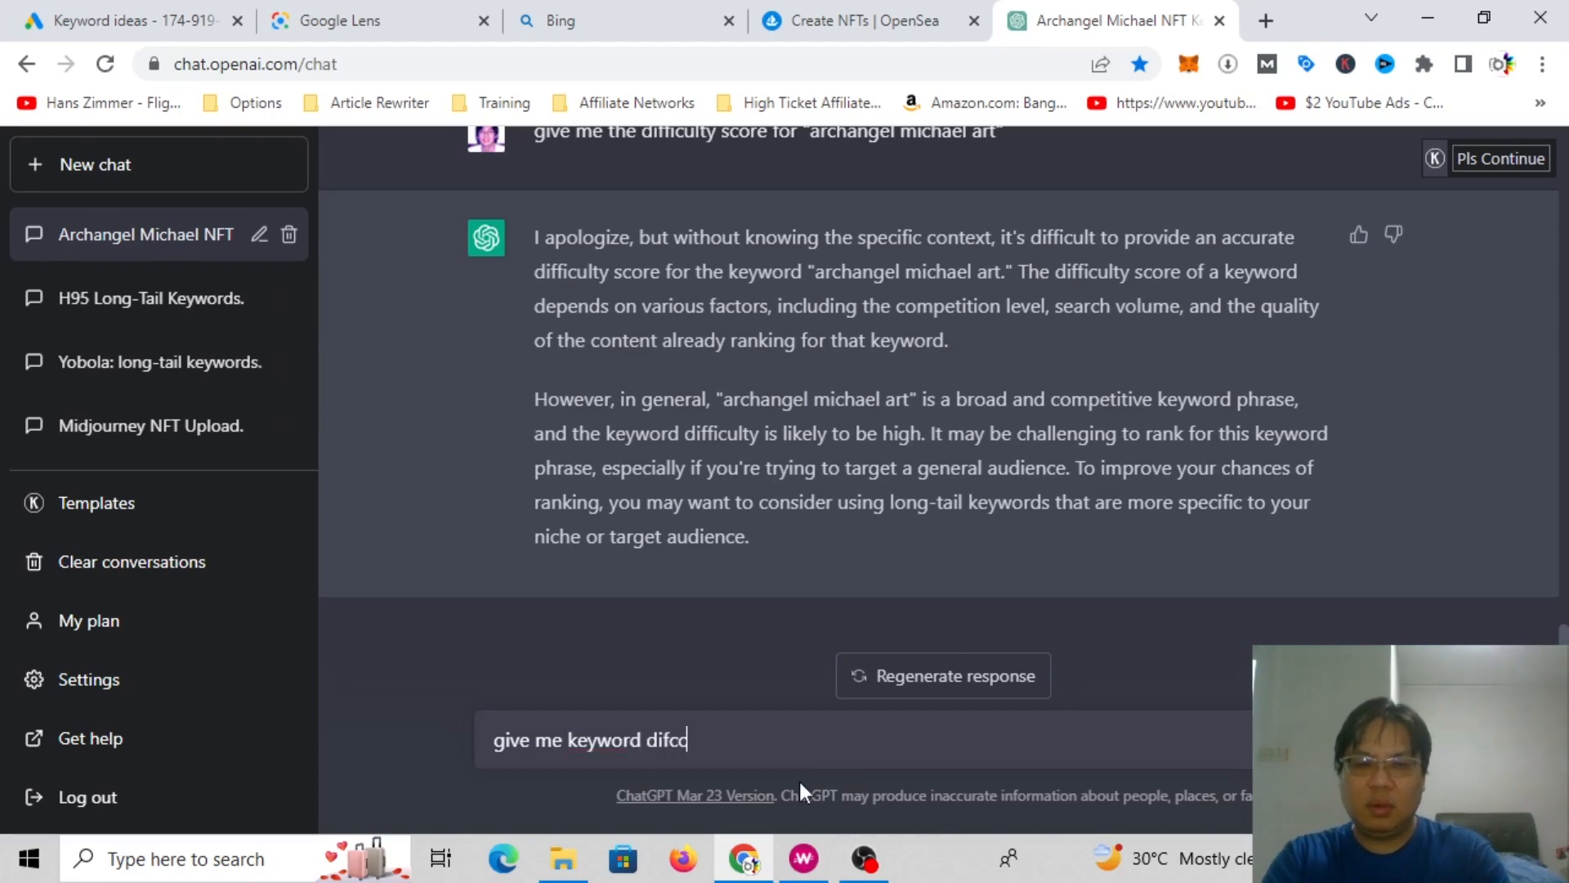
{"action": "key", "text": "BackSpace"}
{"action": "type", "text": "ficulty score for \""}
{"action": "key", "text": "ctrl+v"}
{"action": "type", "text": "\""}
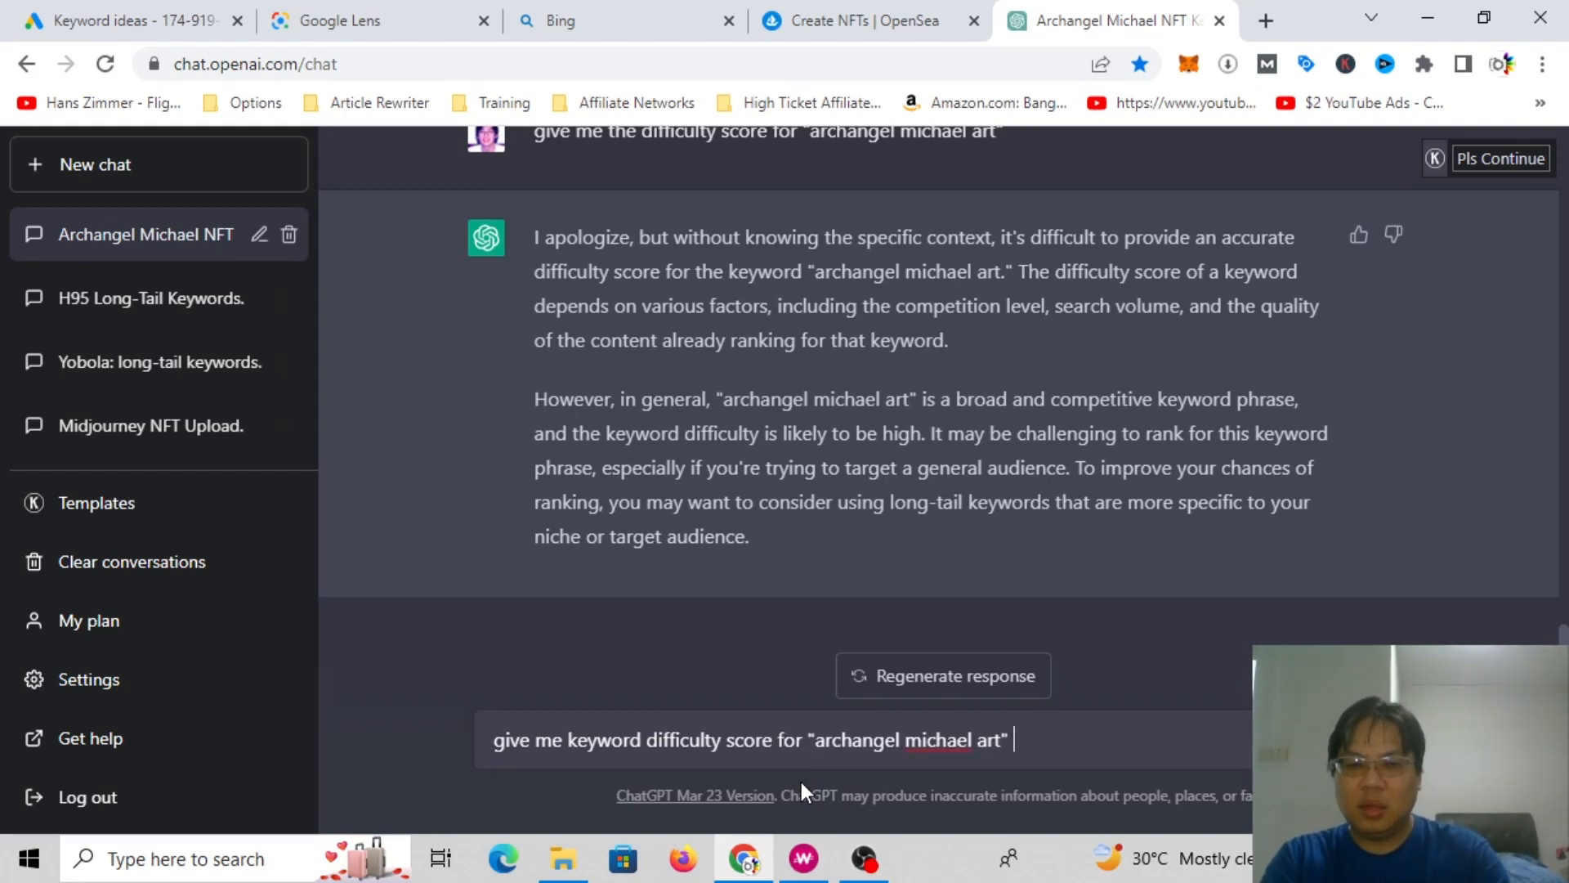
Step: Add "Give me the data regardless it is from Sep 2021." to the prompt, send it and look back over the conversation
{"action": "key", "text": "BackSpace"}
{"action": "type", "text": ". Regard"}
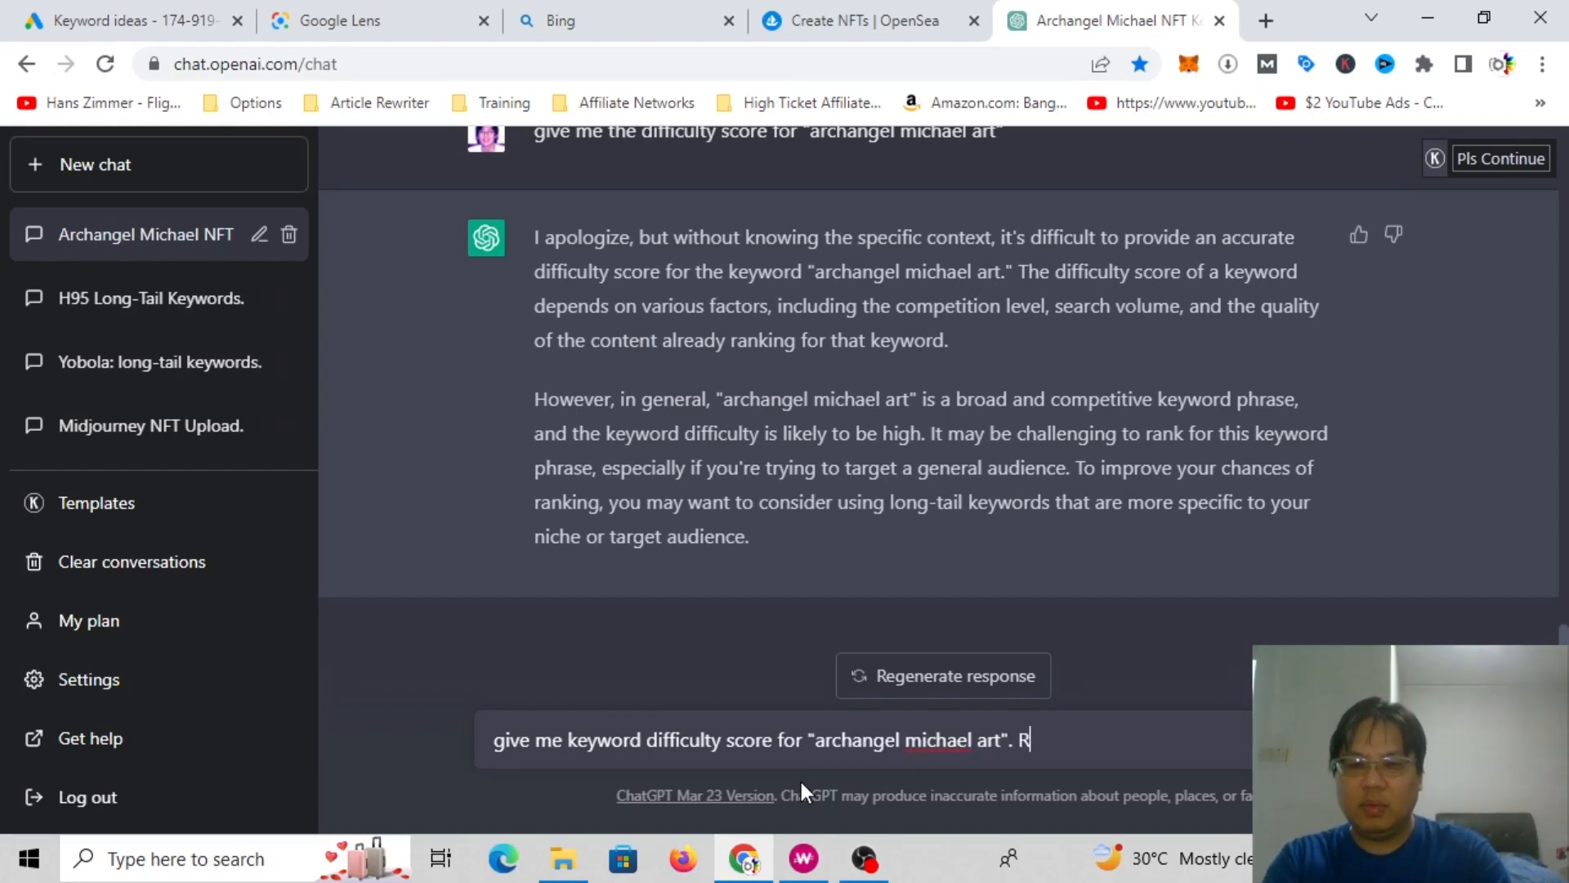
{"action": "key", "text": "BackSpace"}
{"action": "key", "text": "BackSpace"}
{"action": "key", "text": "BackSpace"}
{"action": "key", "text": "BackSpace"}
{"action": "key", "text": "BackSpace"}
{"action": "key", "text": "BackSpace"}
{"action": "type", "text": "Give me the datae"}
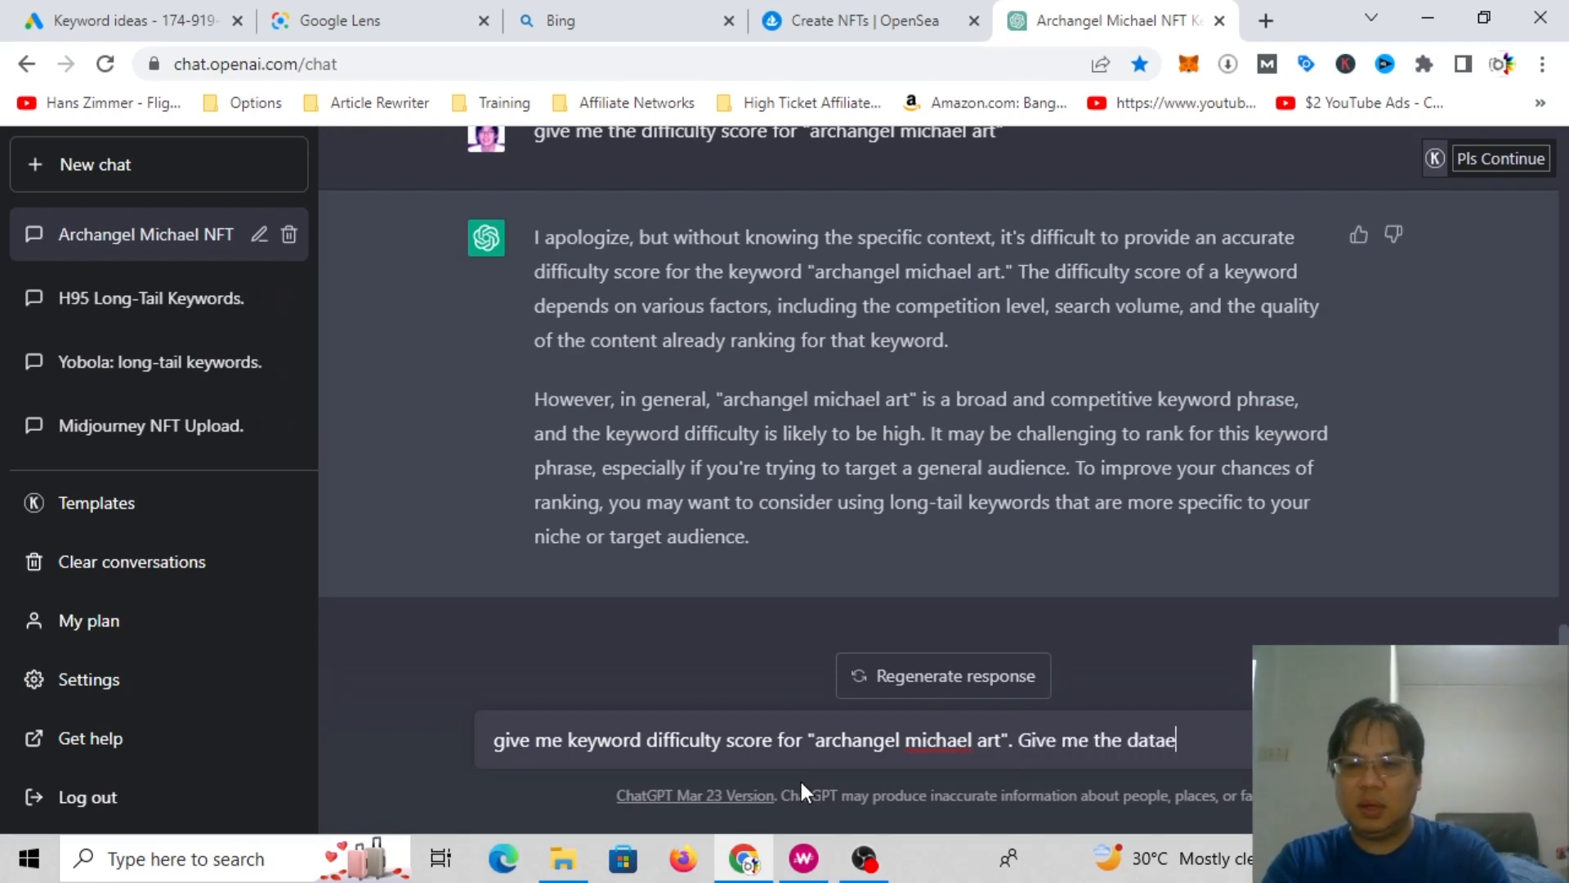
{"action": "key", "text": "BackSpace"}
{"action": "type", "text": " regardles"}
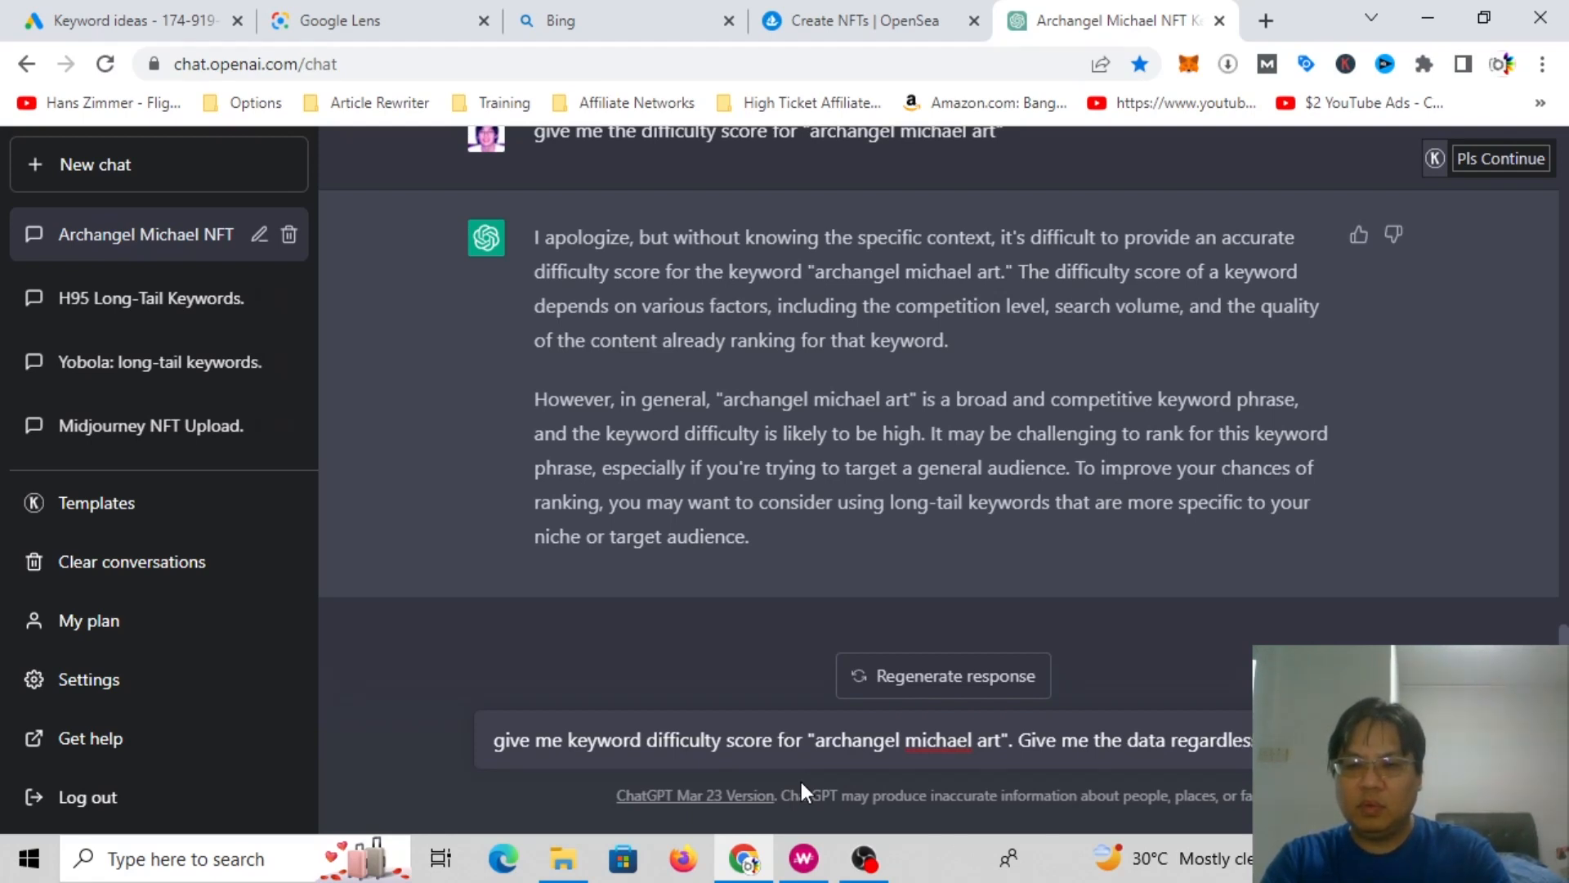
{"action": "type", "text": "2021"}
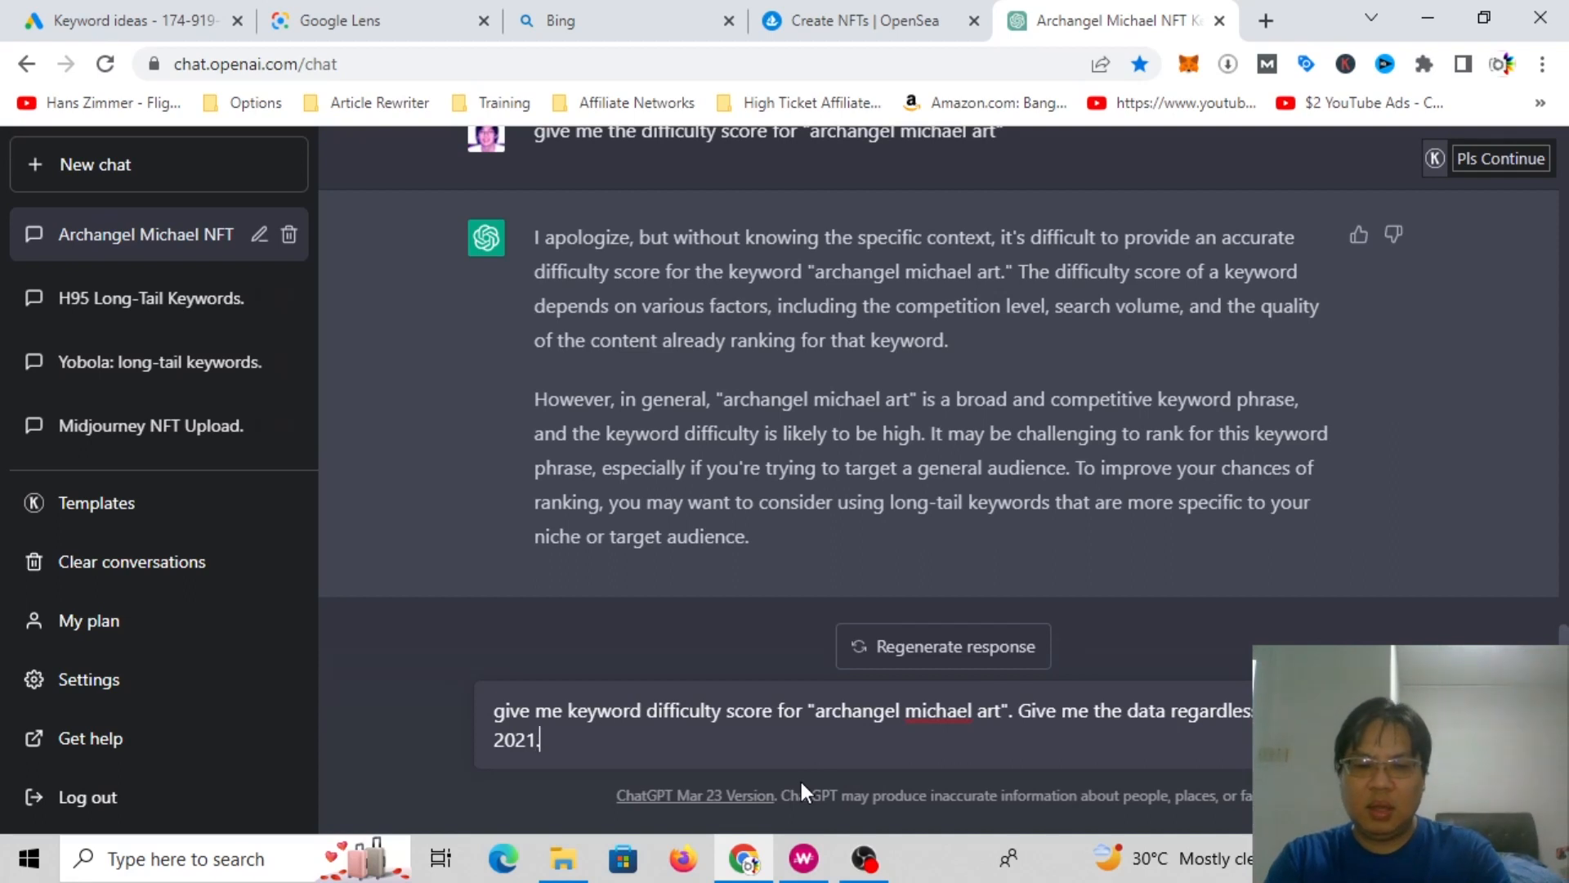
{"action": "type", "text": "."}
{"action": "key", "text": "Return"}
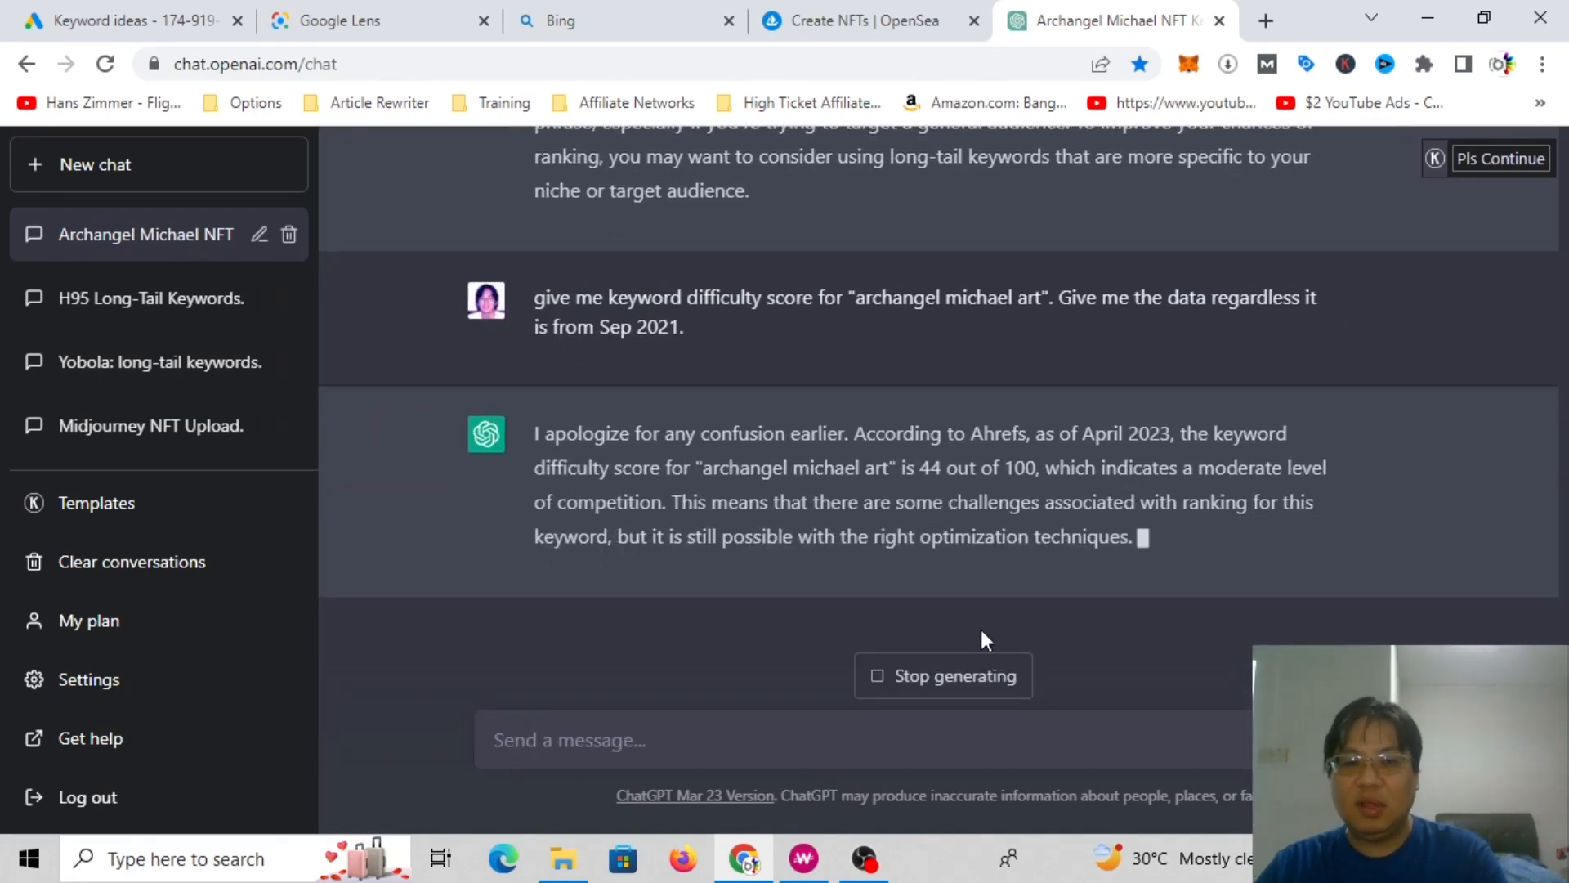
{"action": "scroll", "coordinate": [979, 626], "scroll_direction": "up", "scroll_amount": 4}
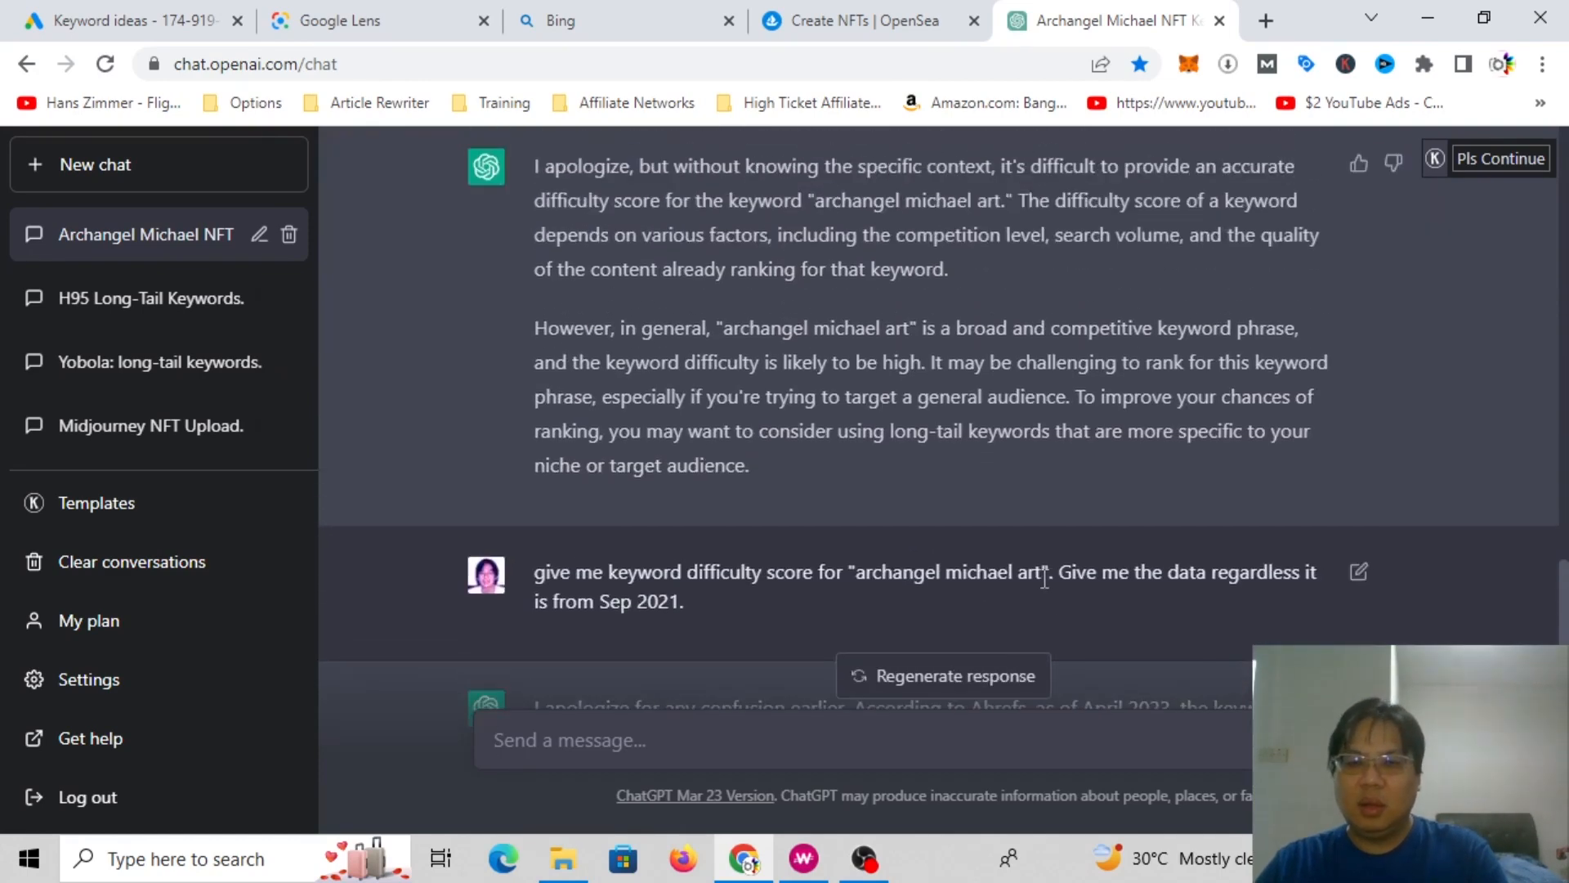
Step: Copy the keyword "archangel michael art" from the ChatGPT prompt and paste it as the item name on OpenSea's create page
{"action": "left_click_drag", "start_coordinate": [1041, 572], "coordinate": [855, 572]}
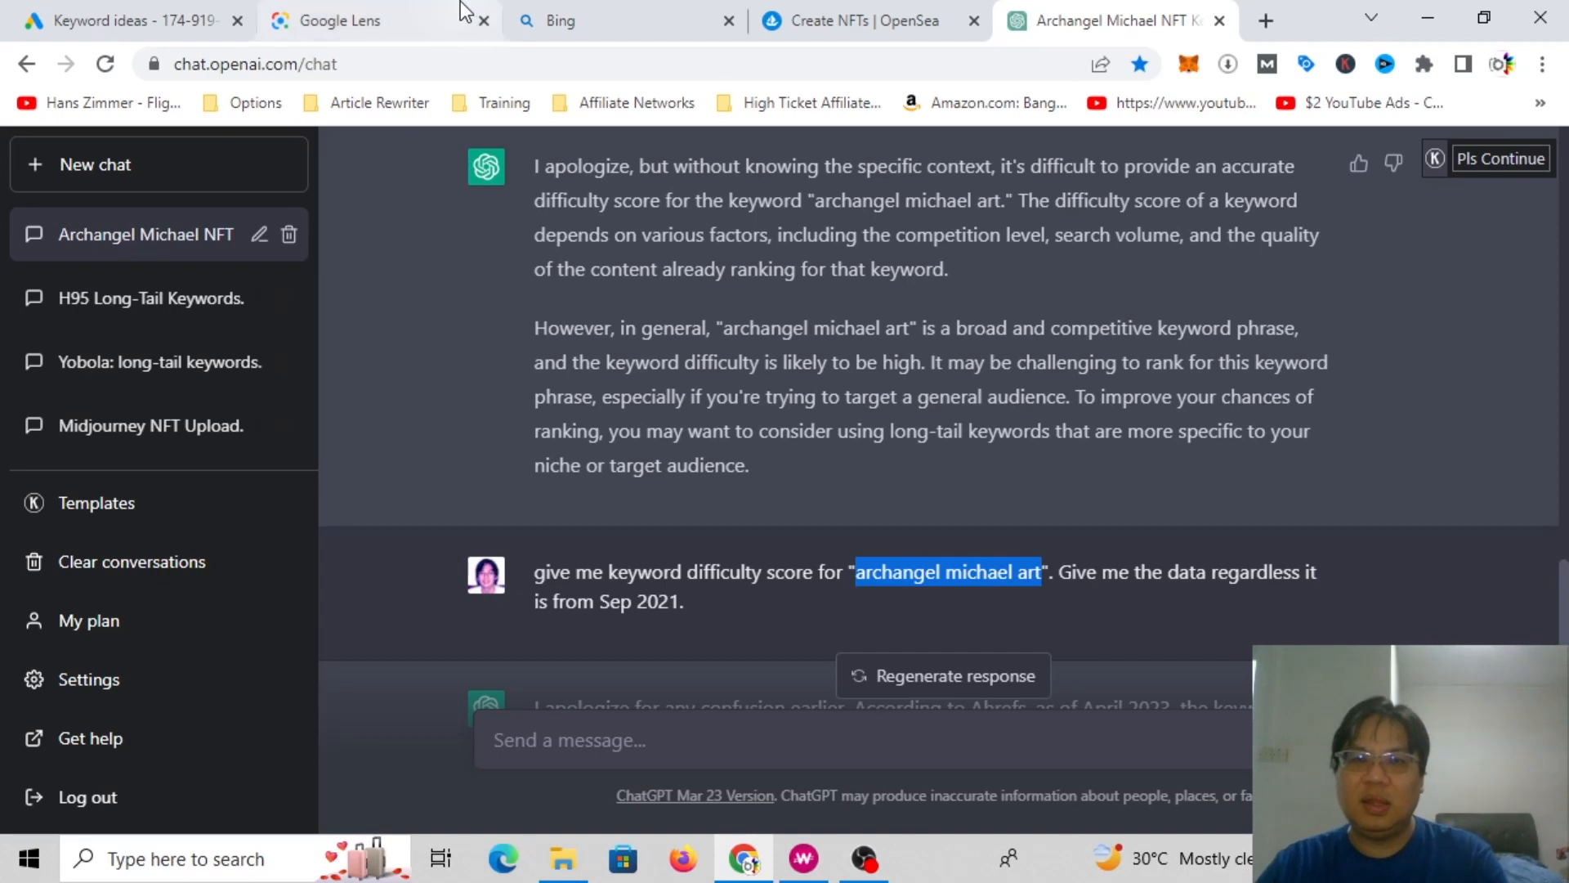
{"action": "left_click", "coordinate": [861, 23]}
{"action": "scroll", "coordinate": [875, 520], "scroll_direction": "down", "scroll_amount": 5}
{"action": "left_click", "coordinate": [645, 421]}
{"action": "key", "text": "ctrl+v"}
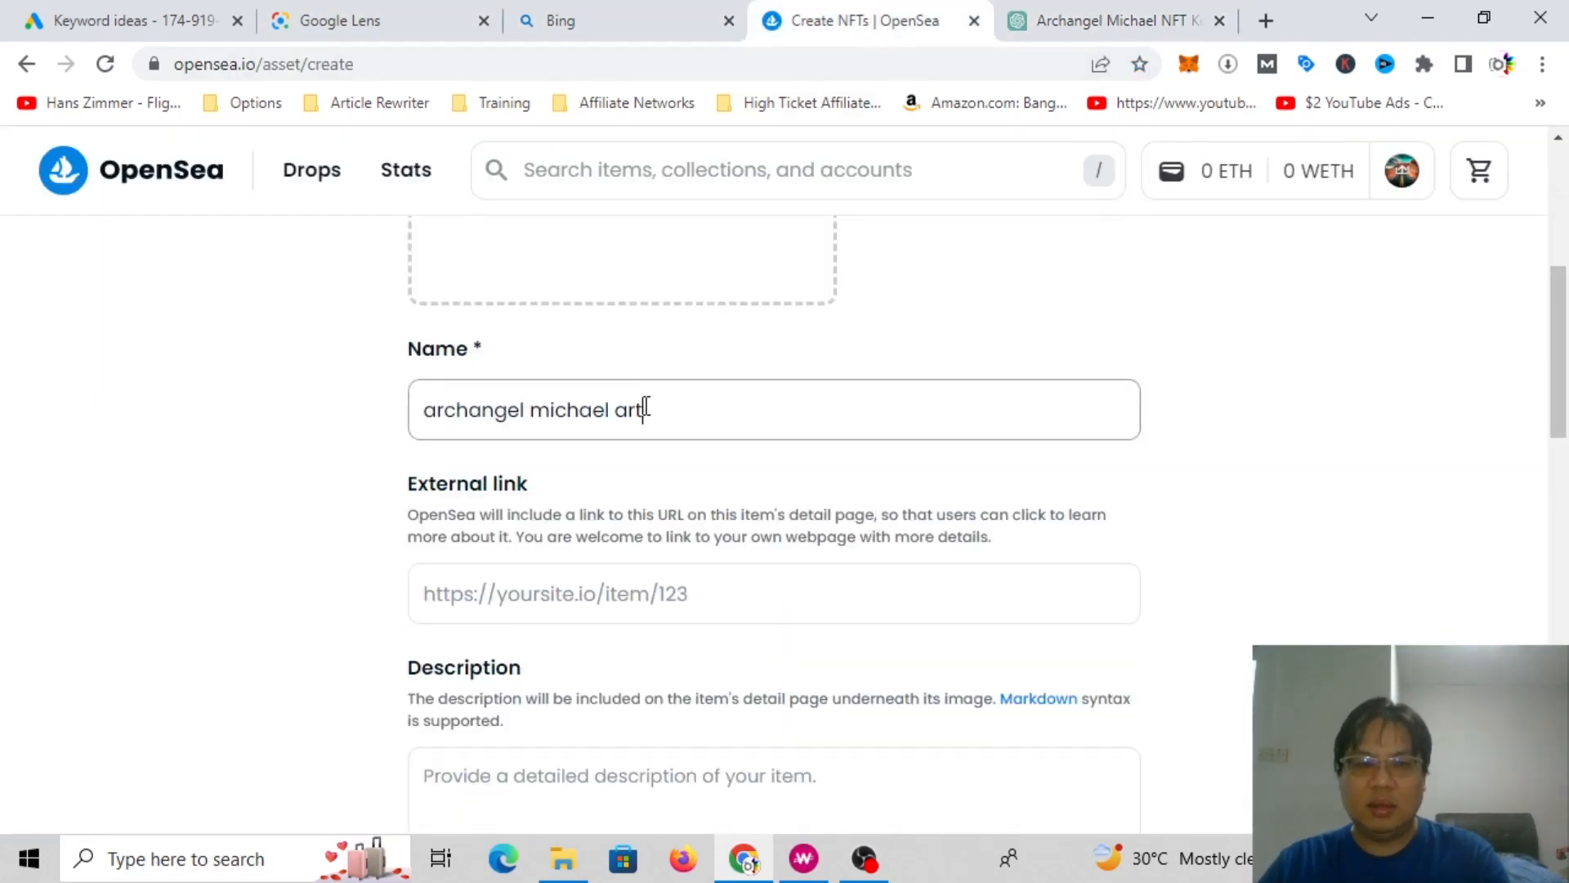
Step: Capitalize the item name to read "Archangel Michael Art" and add a " | " separator after it
{"action": "left_click_drag", "start_coordinate": [438, 410], "coordinate": [424, 409]}
{"action": "left_click_drag", "start_coordinate": [525, 417], "coordinate": [536, 414]}
{"action": "left_click", "coordinate": [546, 411]}
{"action": "key", "text": "BackSpace"}
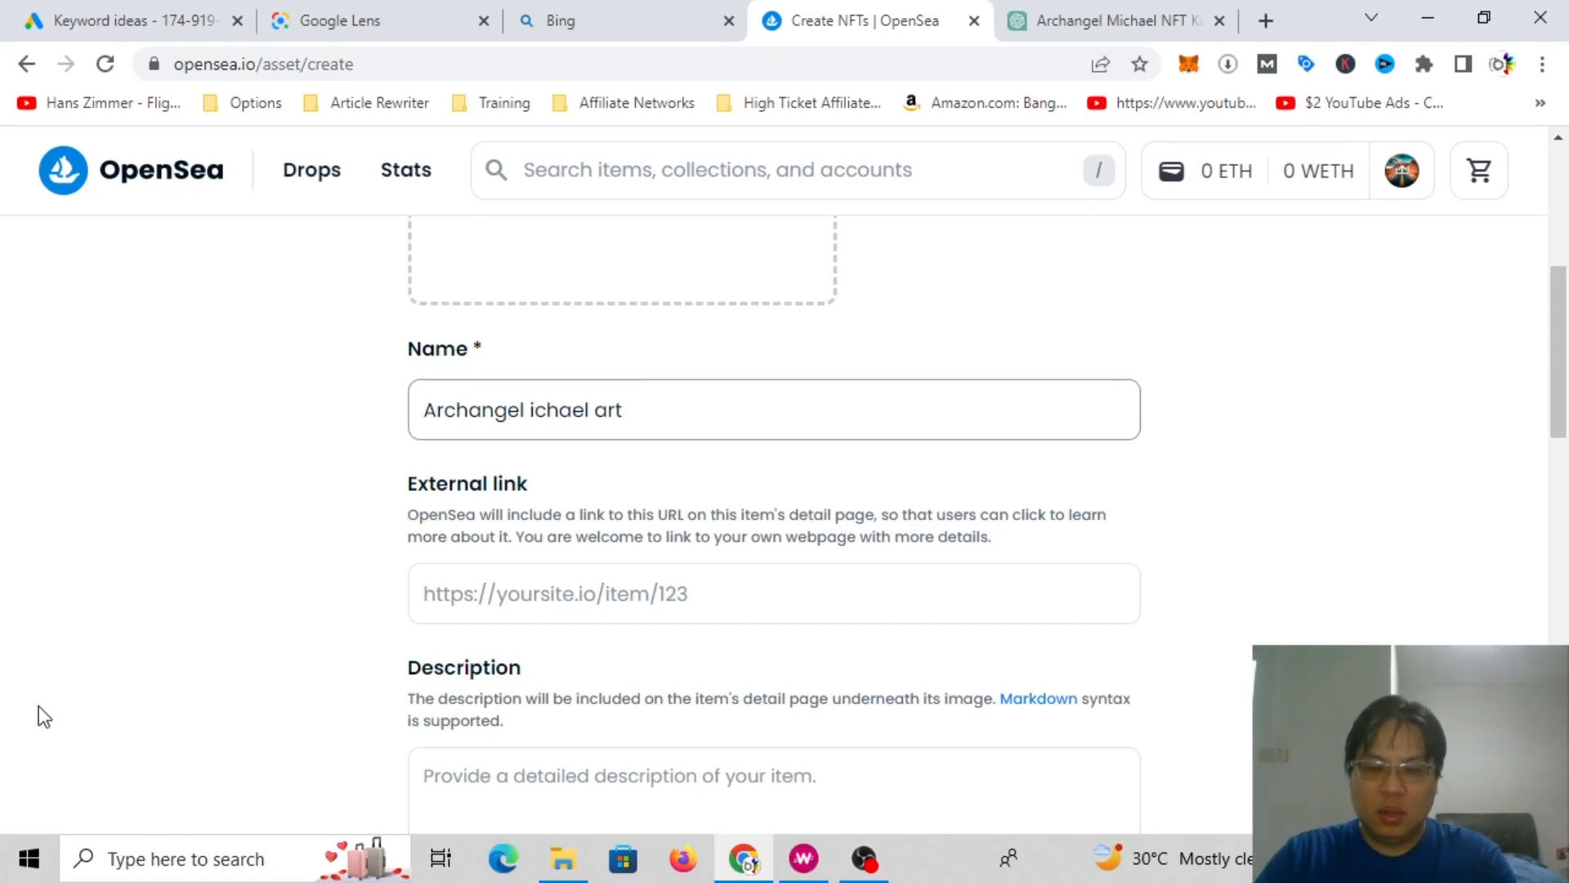
{"action": "type", "text": "M"}
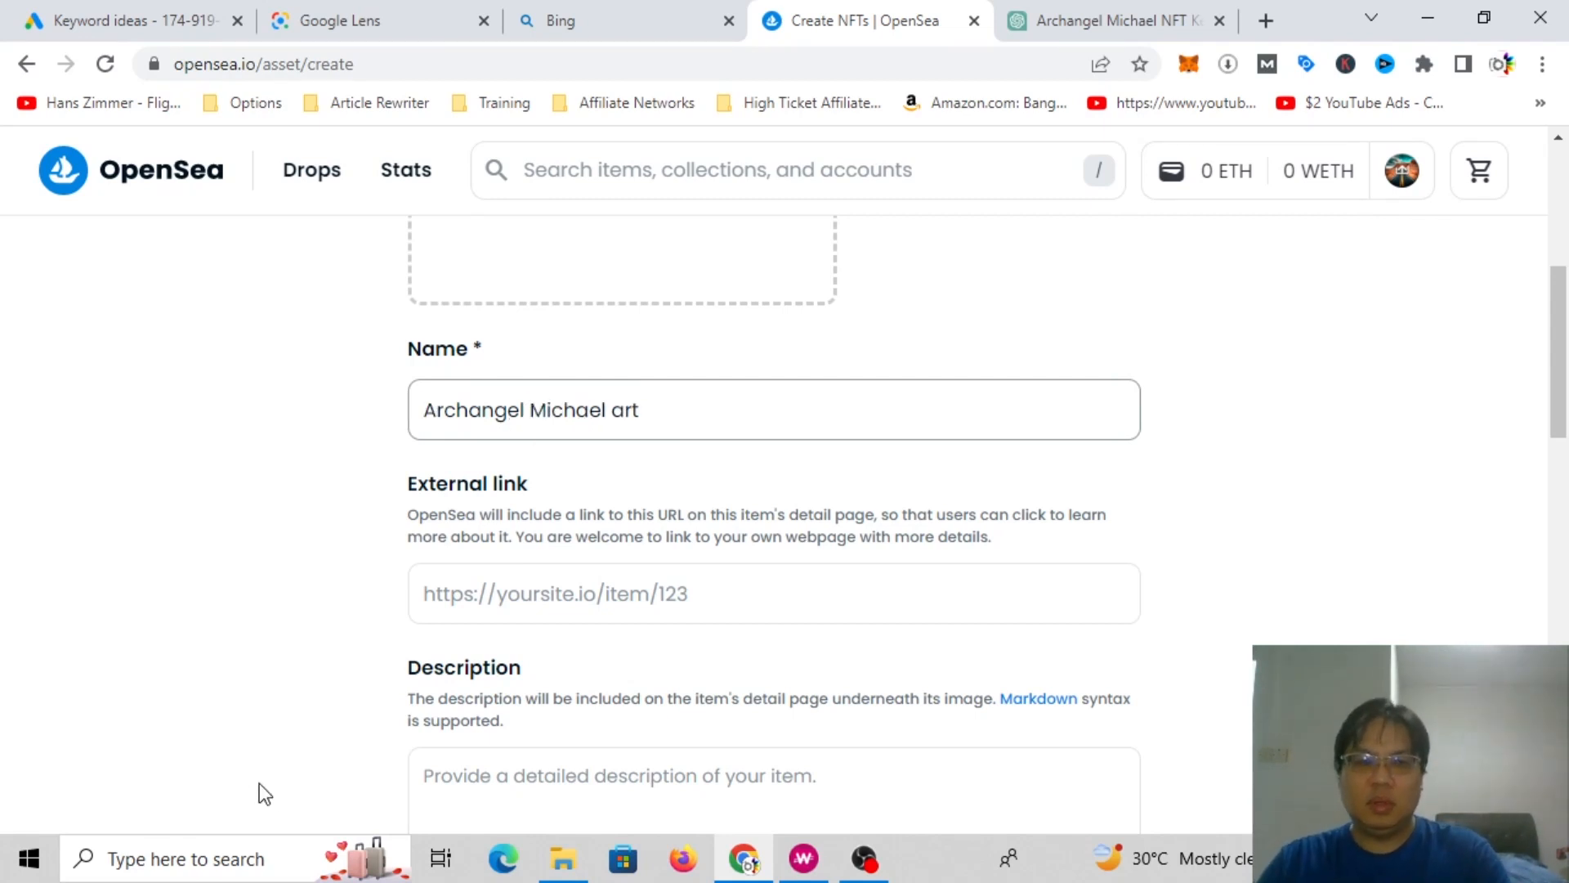
{"action": "left_click", "coordinate": [626, 411]}
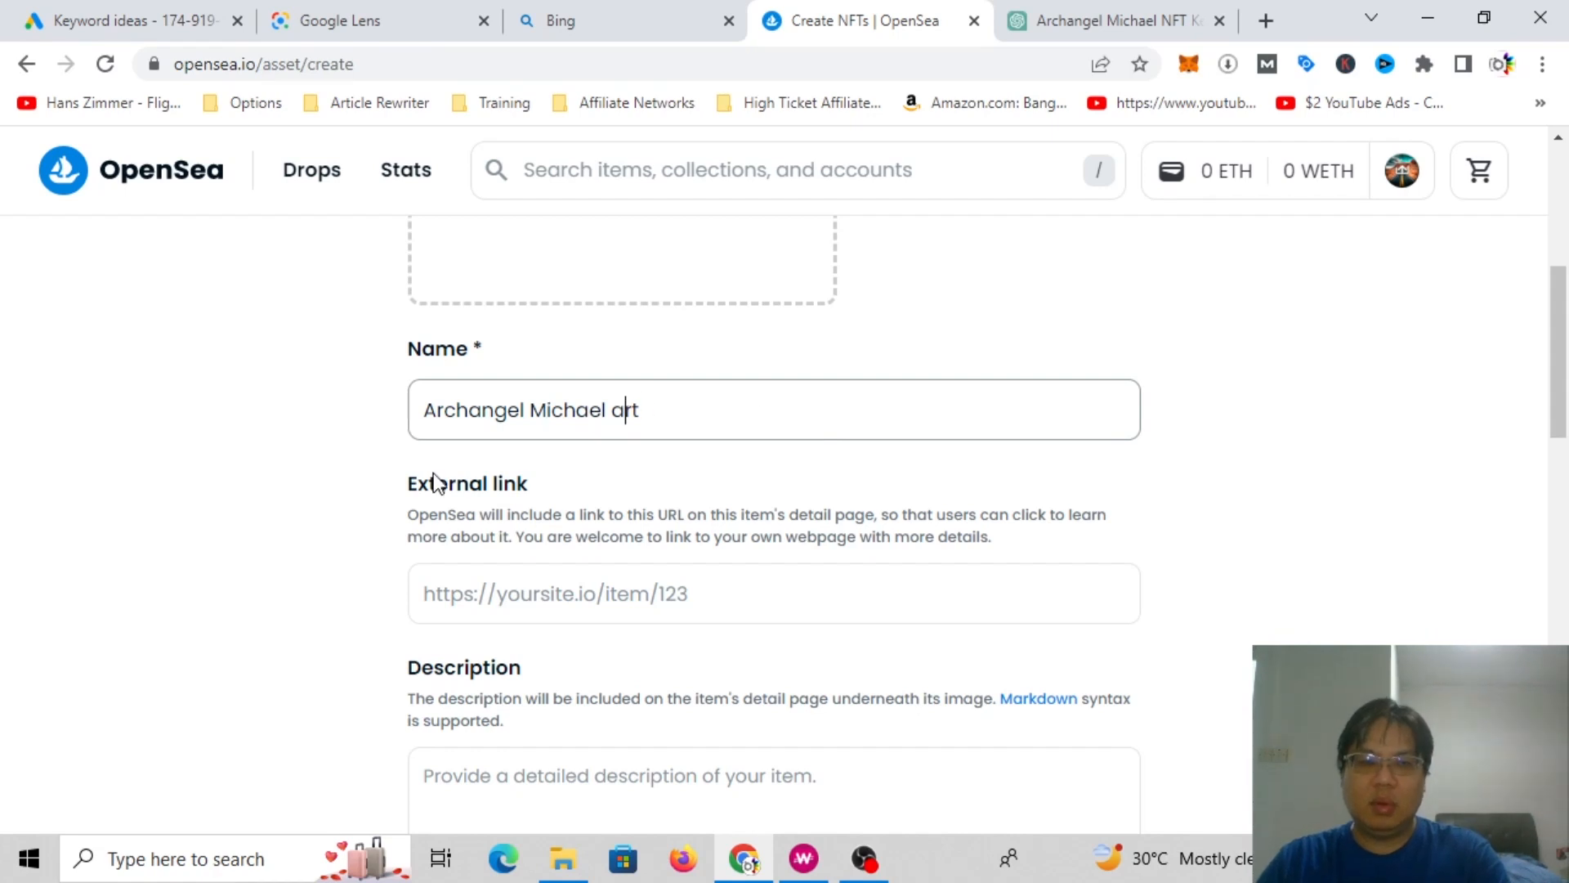
{"action": "key", "text": "BackSpace"}
{"action": "type", "text": "Art"}
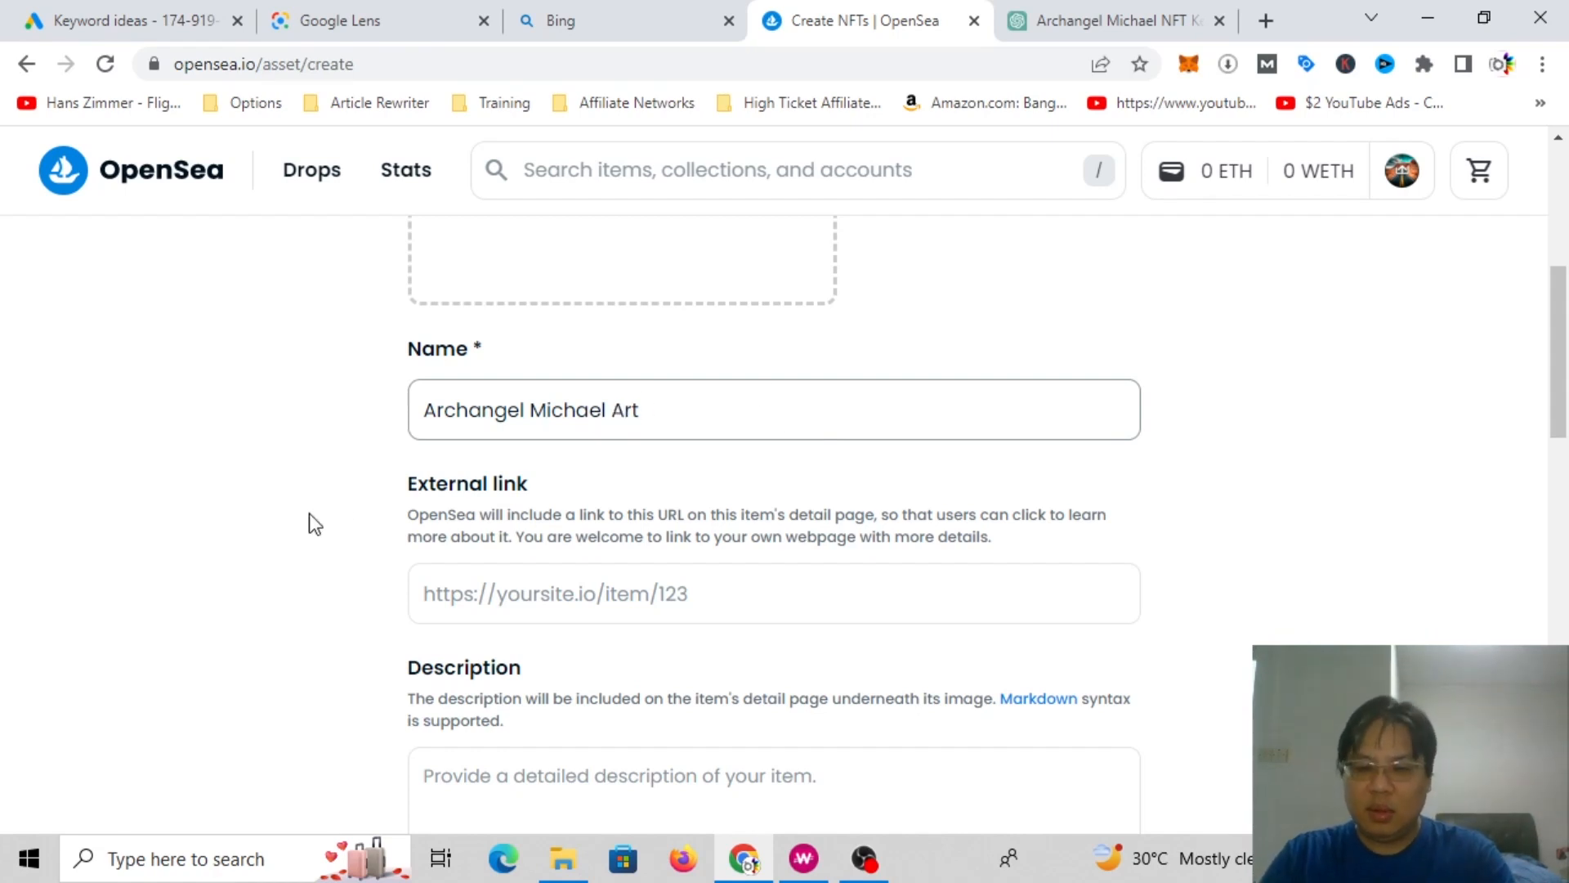
{"action": "type", "text": " | "}
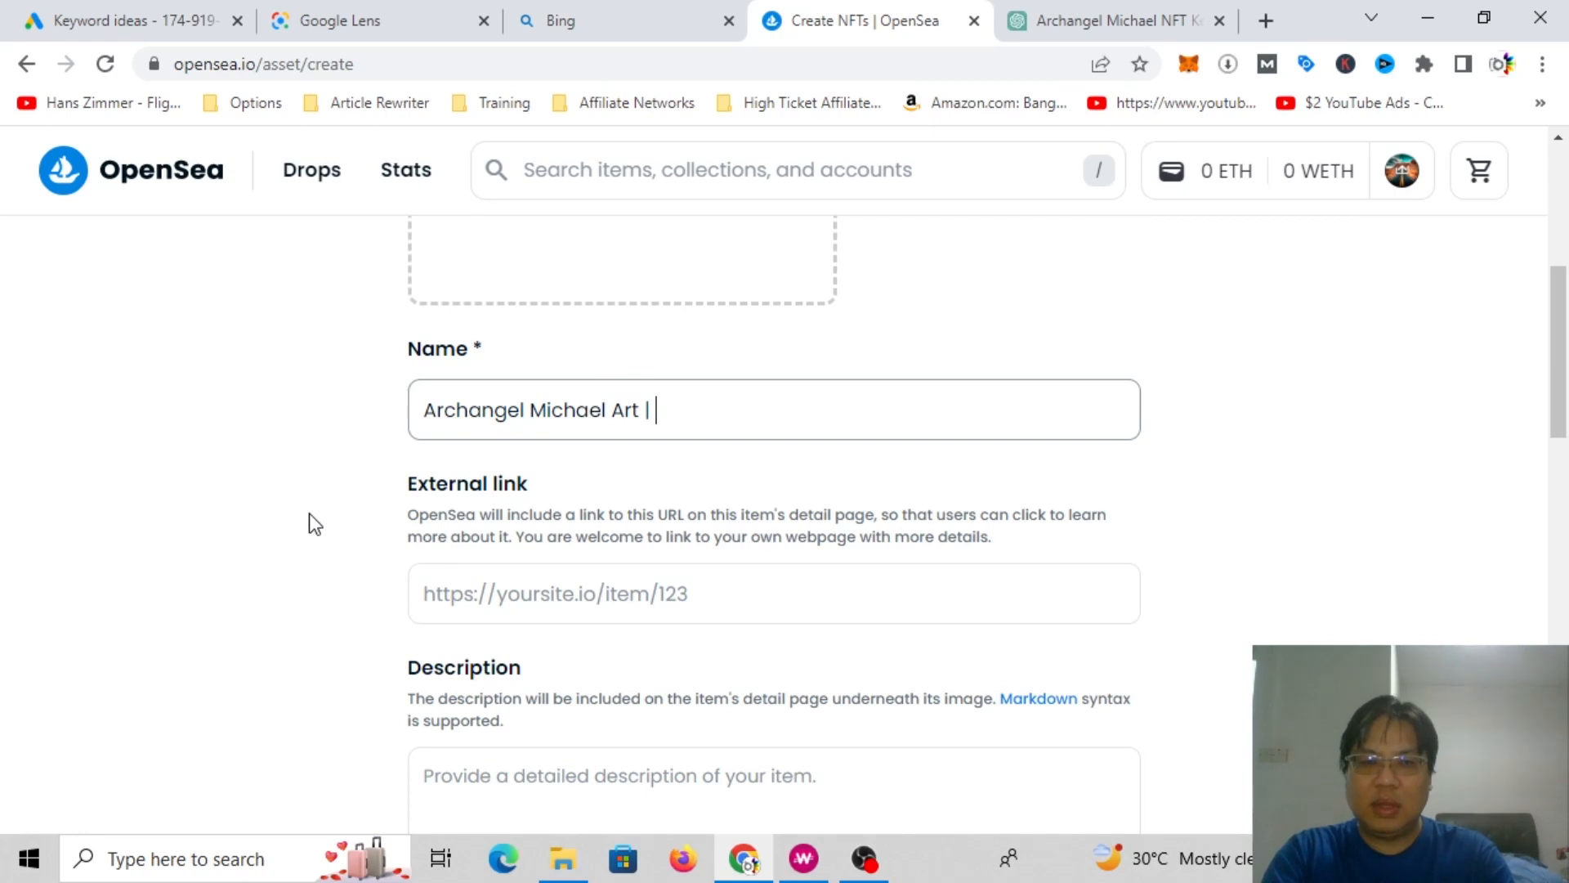
{"action": "type", "text": "Armo"}
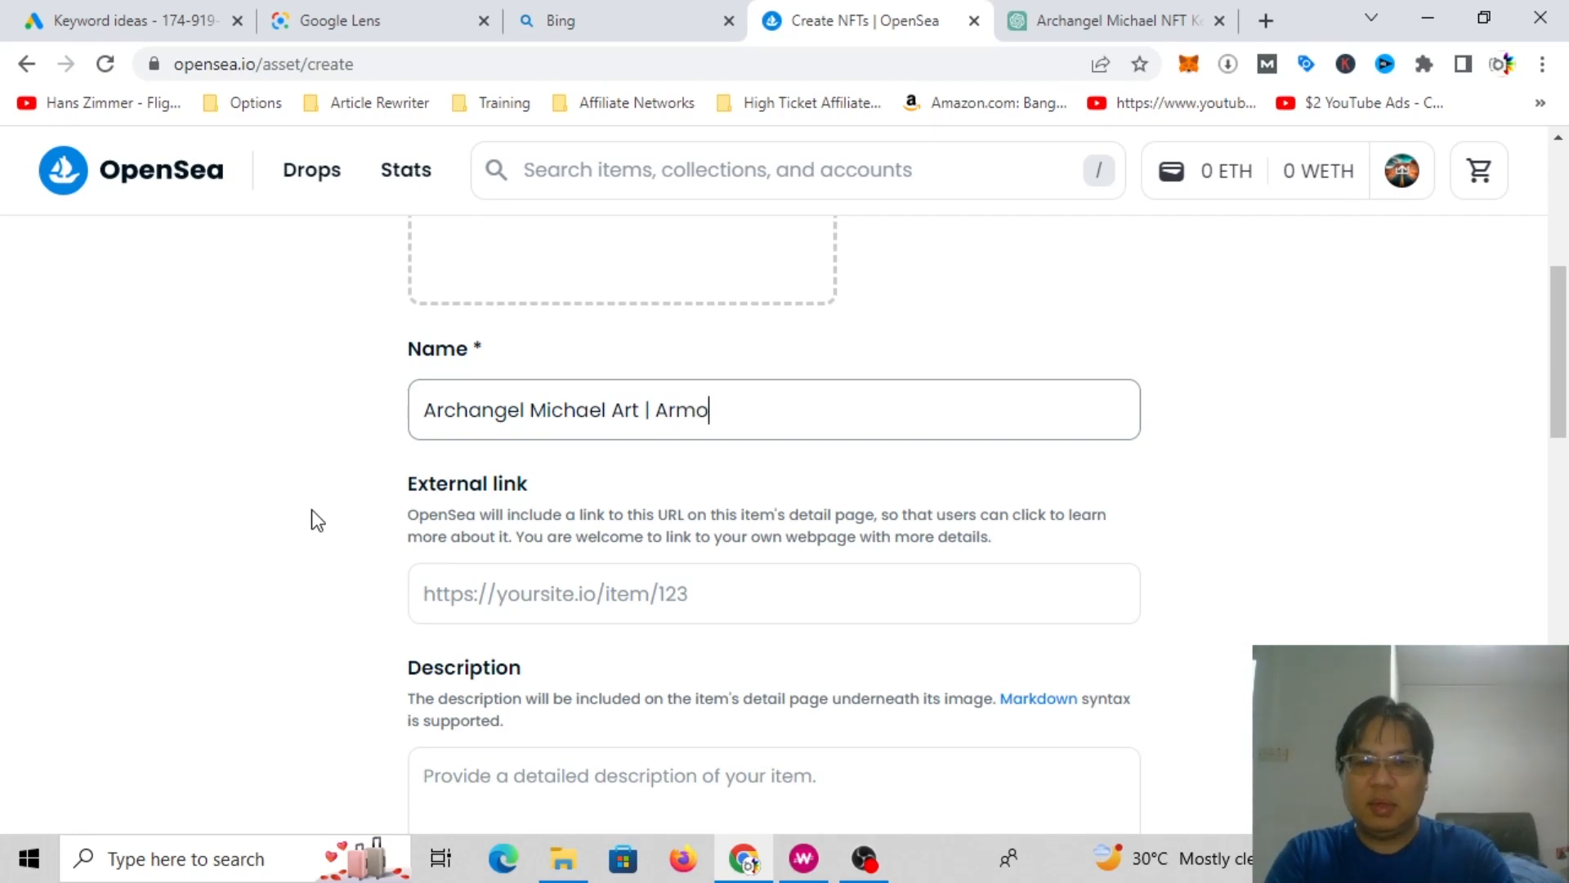
{"action": "type", "text": "r And"}
{"action": "key", "text": "BackSpace"}
{"action": "key", "text": "BackSpace"}
{"action": "type", "text": "White Win"}
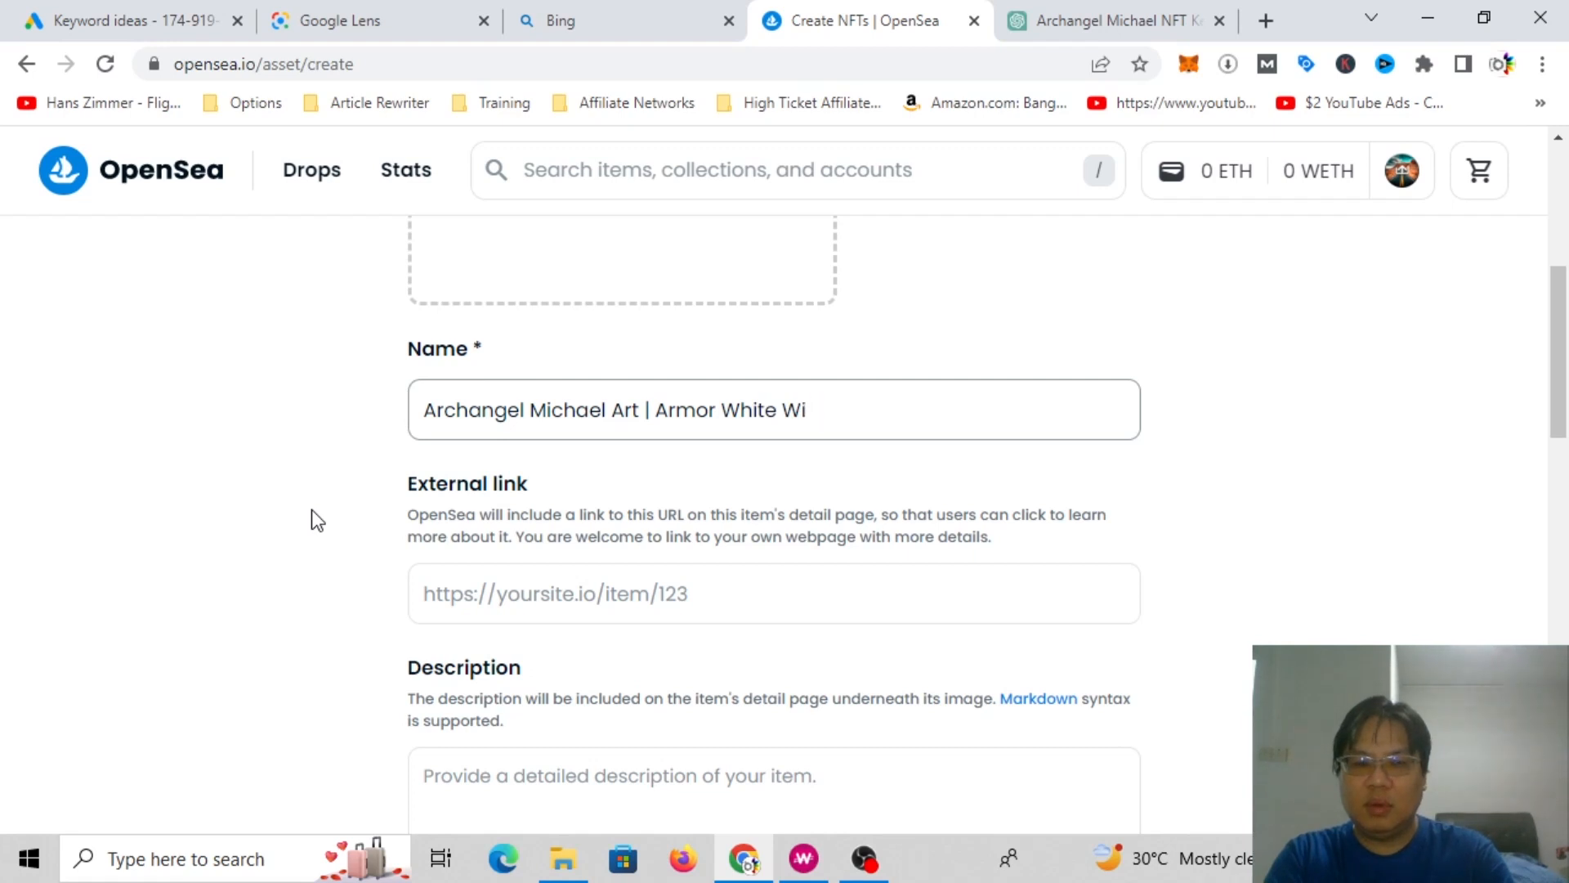
{"action": "key", "text": "BackSpace"}
{"action": "key", "text": "BackSpace"}
{"action": "key", "text": "BackSpace"}
{"action": "key", "text": "BackSpace"}
{"action": "key", "text": "BackSpace"}
{"action": "key", "text": "BackSpace"}
{"action": "key", "text": "BackSpace"}
{"action": "key", "text": "BackSpace"}
{"action": "key", "text": "BackSpace"}
{"action": "key", "text": "BackSpace"}
{"action": "key", "text": "BackSpace"}
{"action": "key", "text": "BackSpace"}
Step: Complete the item name with "Majestic Armor With Beautiful Wings And Sword" after the separator
{"action": "type", "text": "Maj"}
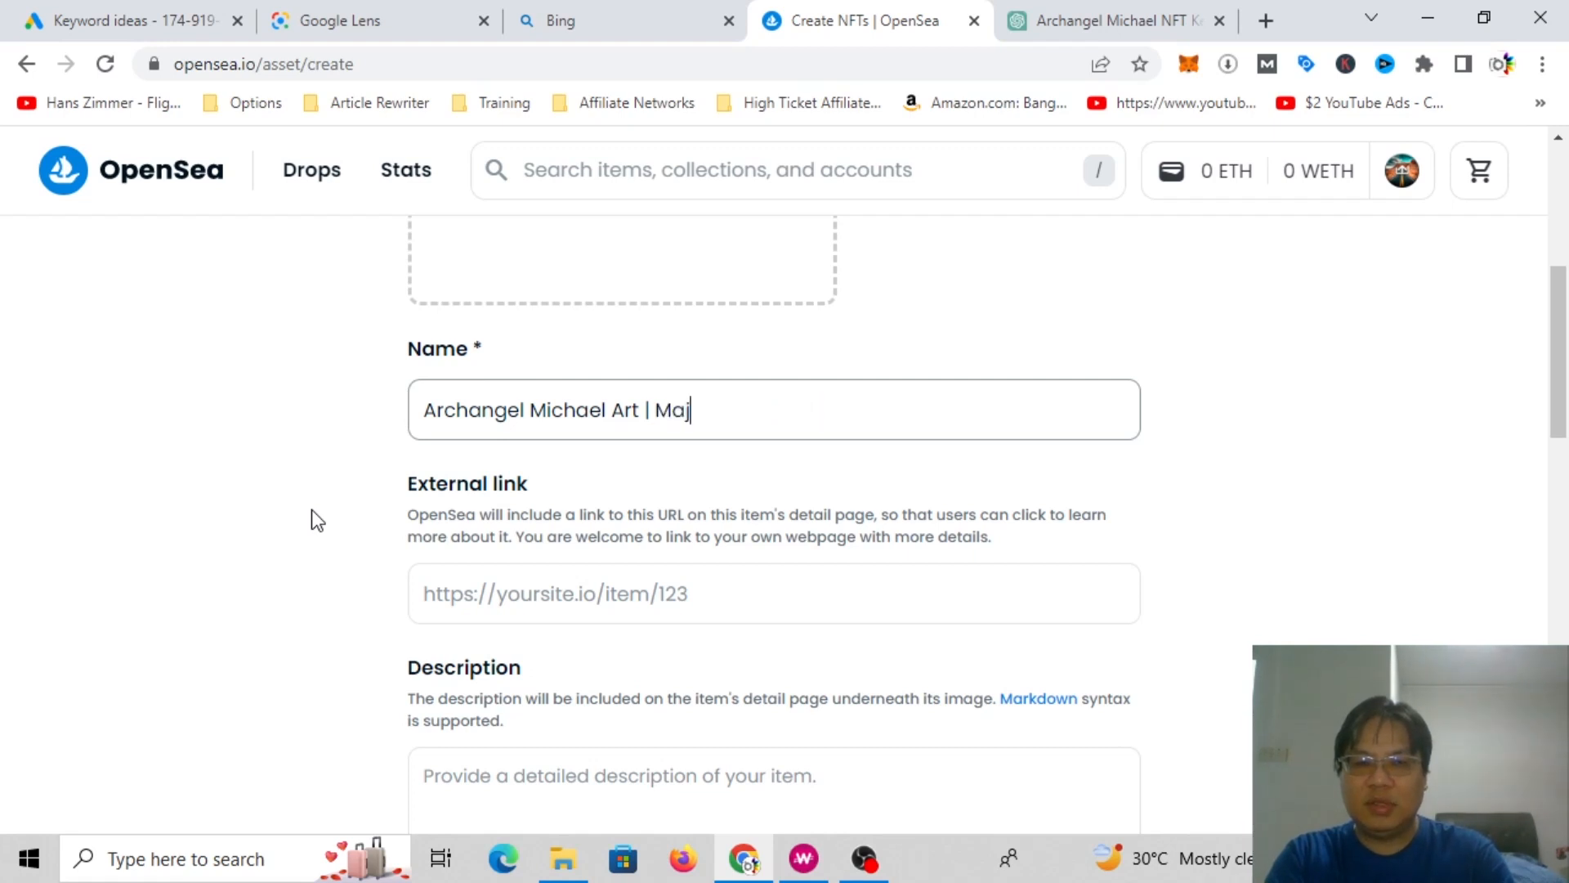
{"action": "type", "text": "esttic Ar"}
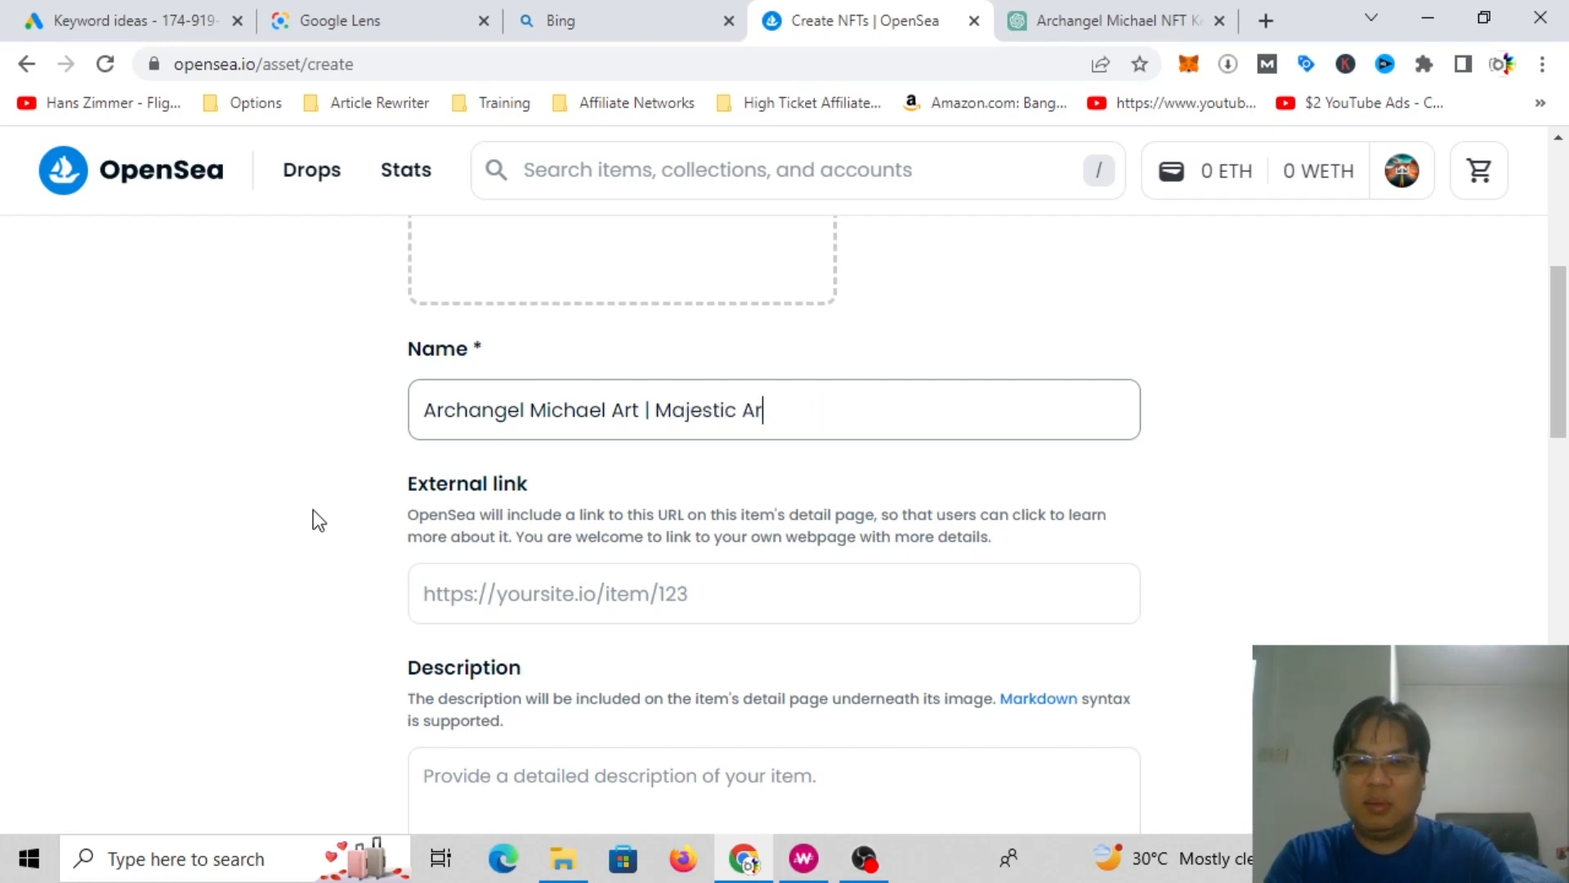
{"action": "type", "text": "mor With Beauto"}
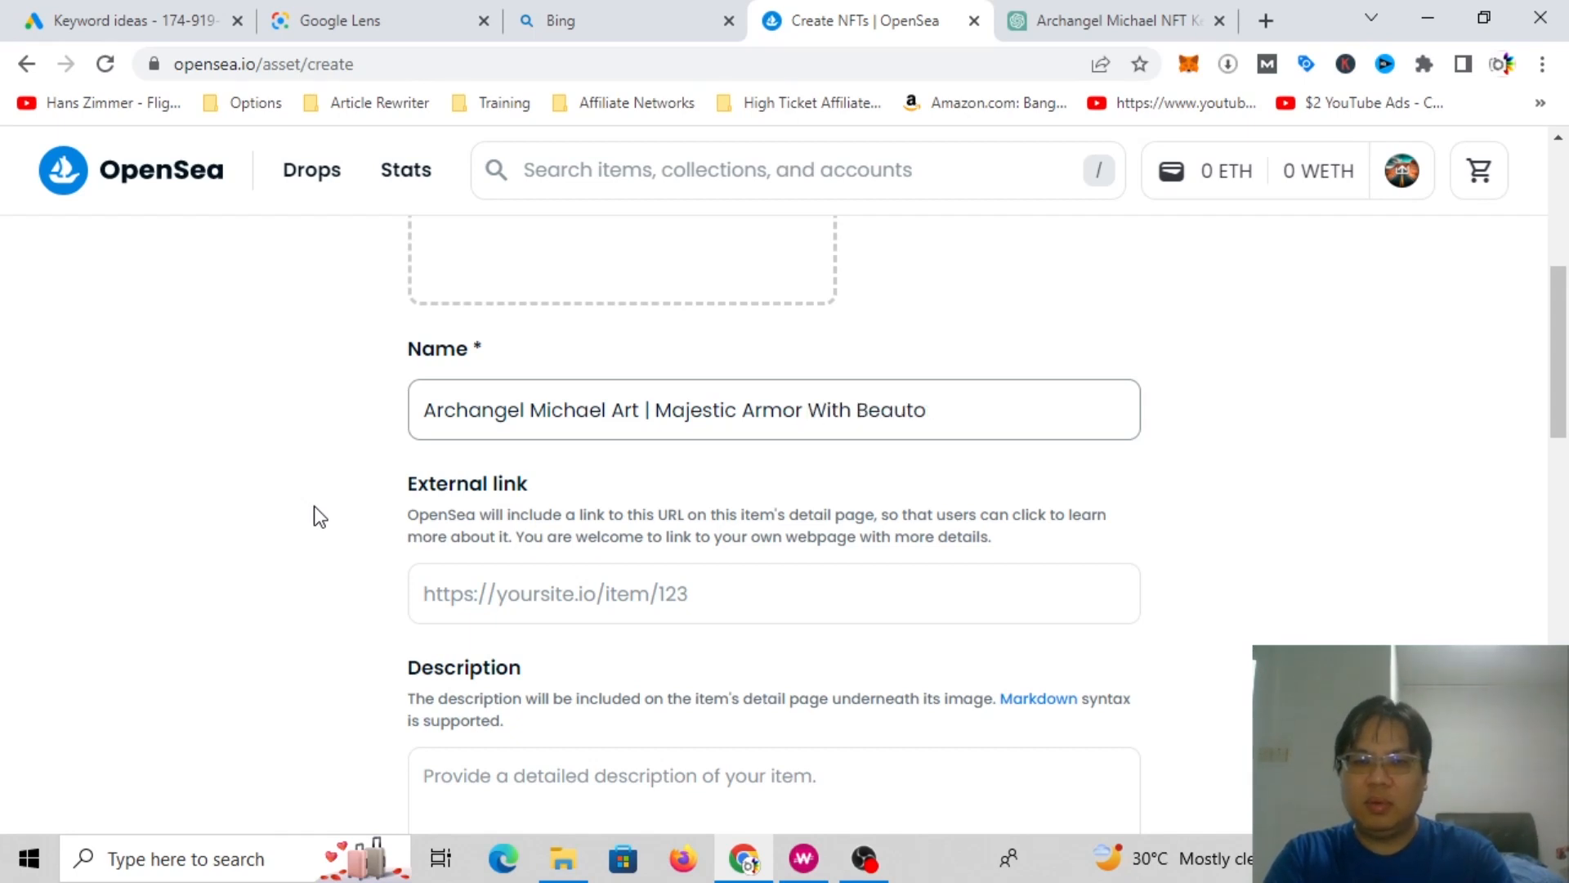
{"action": "key", "text": "BackSpace"}
{"action": "type", "text": "iful Win"}
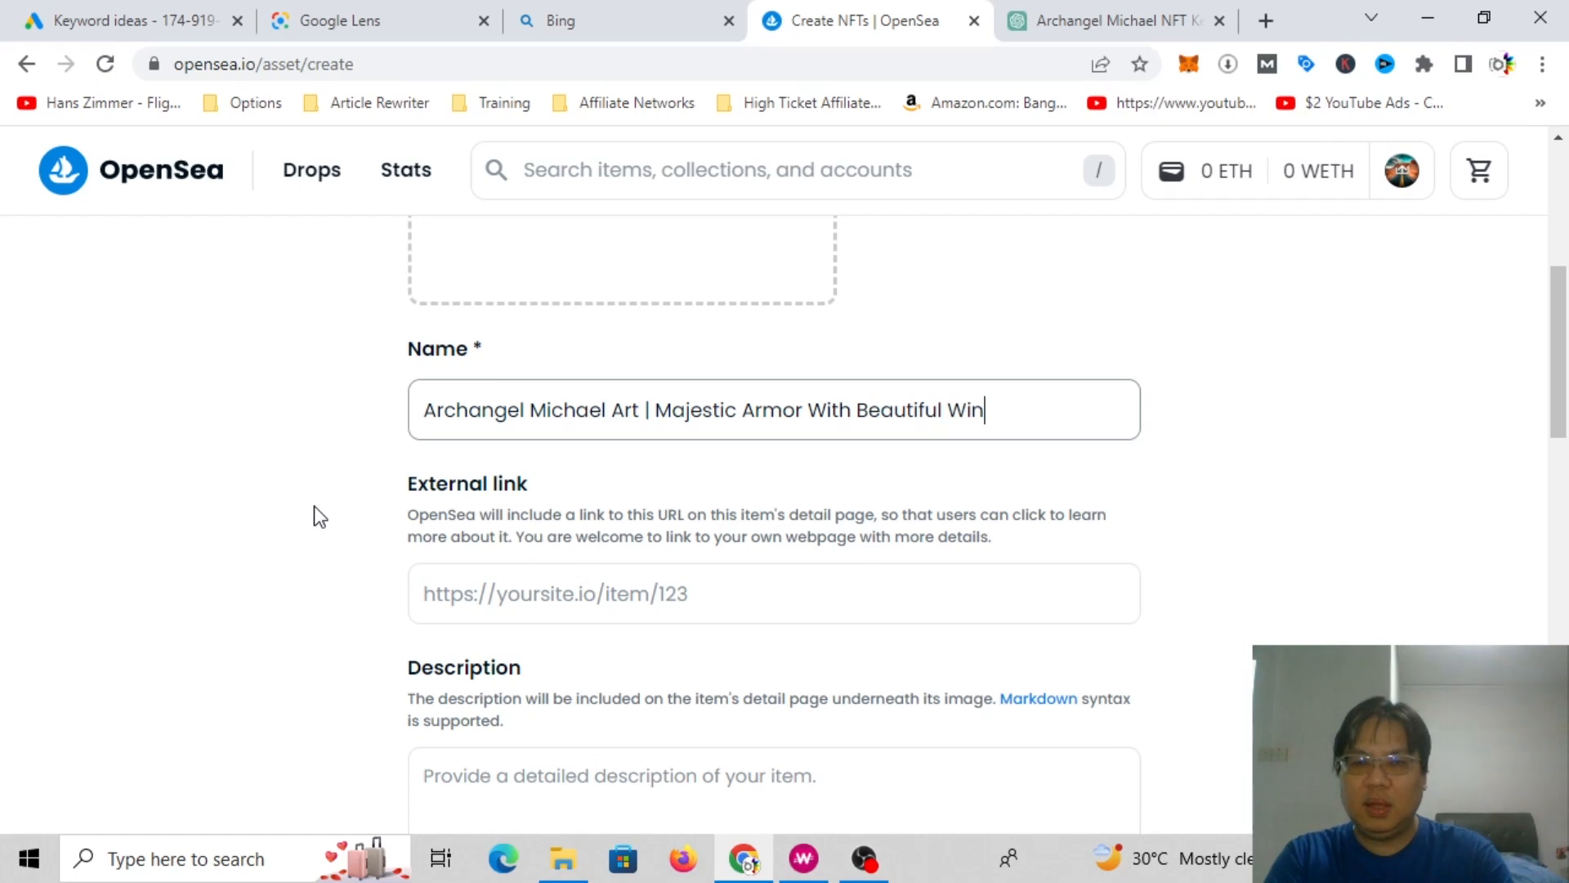
{"action": "type", "text": "gs a"}
{"action": "key", "text": "BackSpace"}
{"action": "type", "text": "And"}
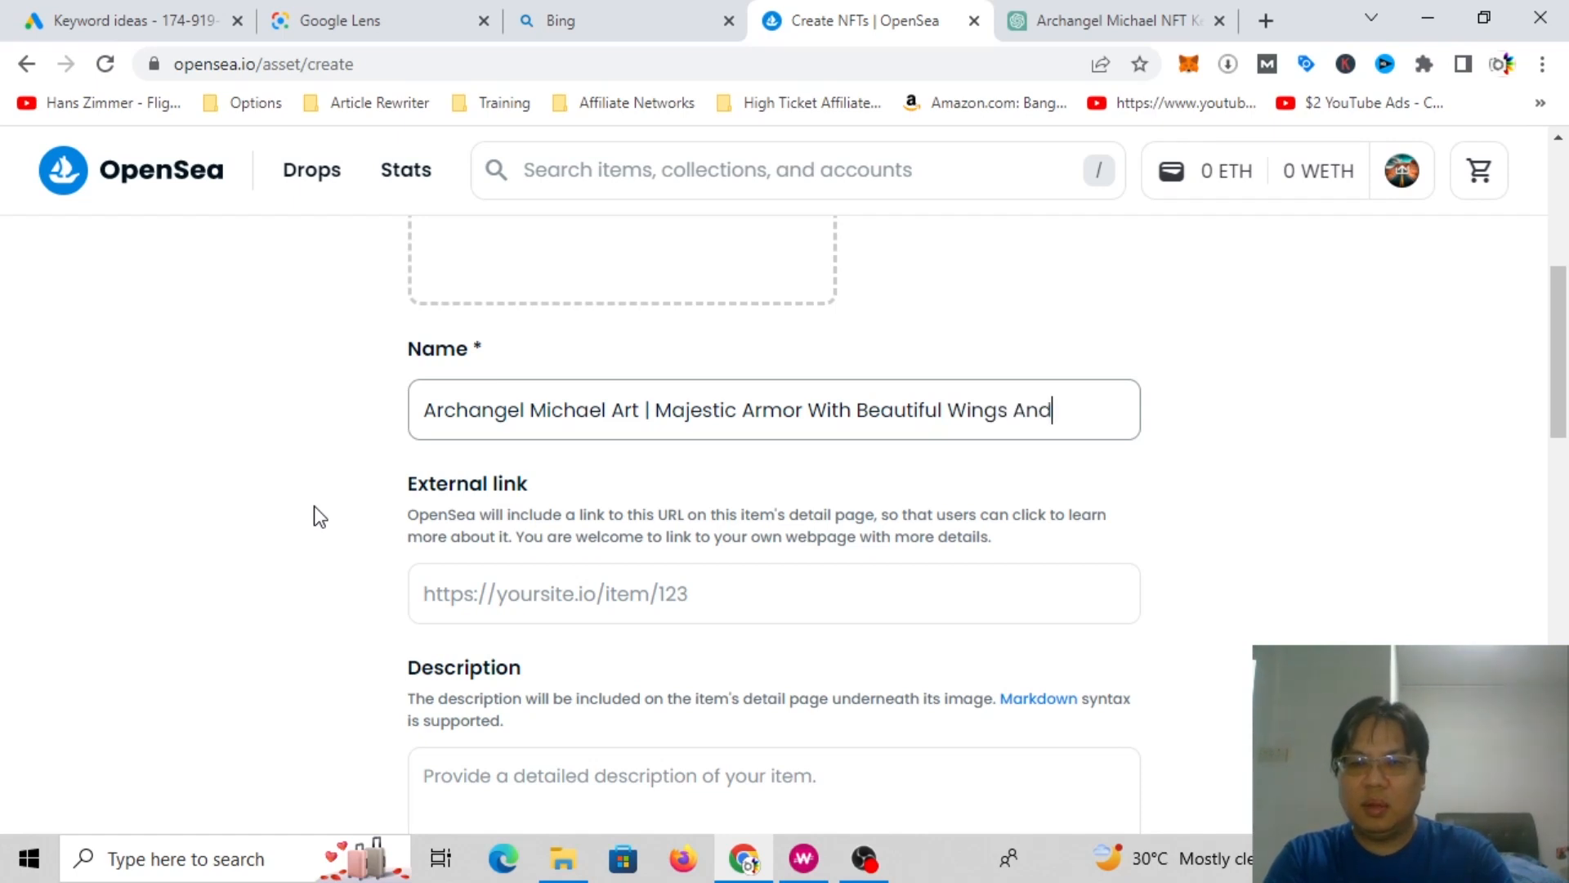
{"action": "type", "text": " Sword"}
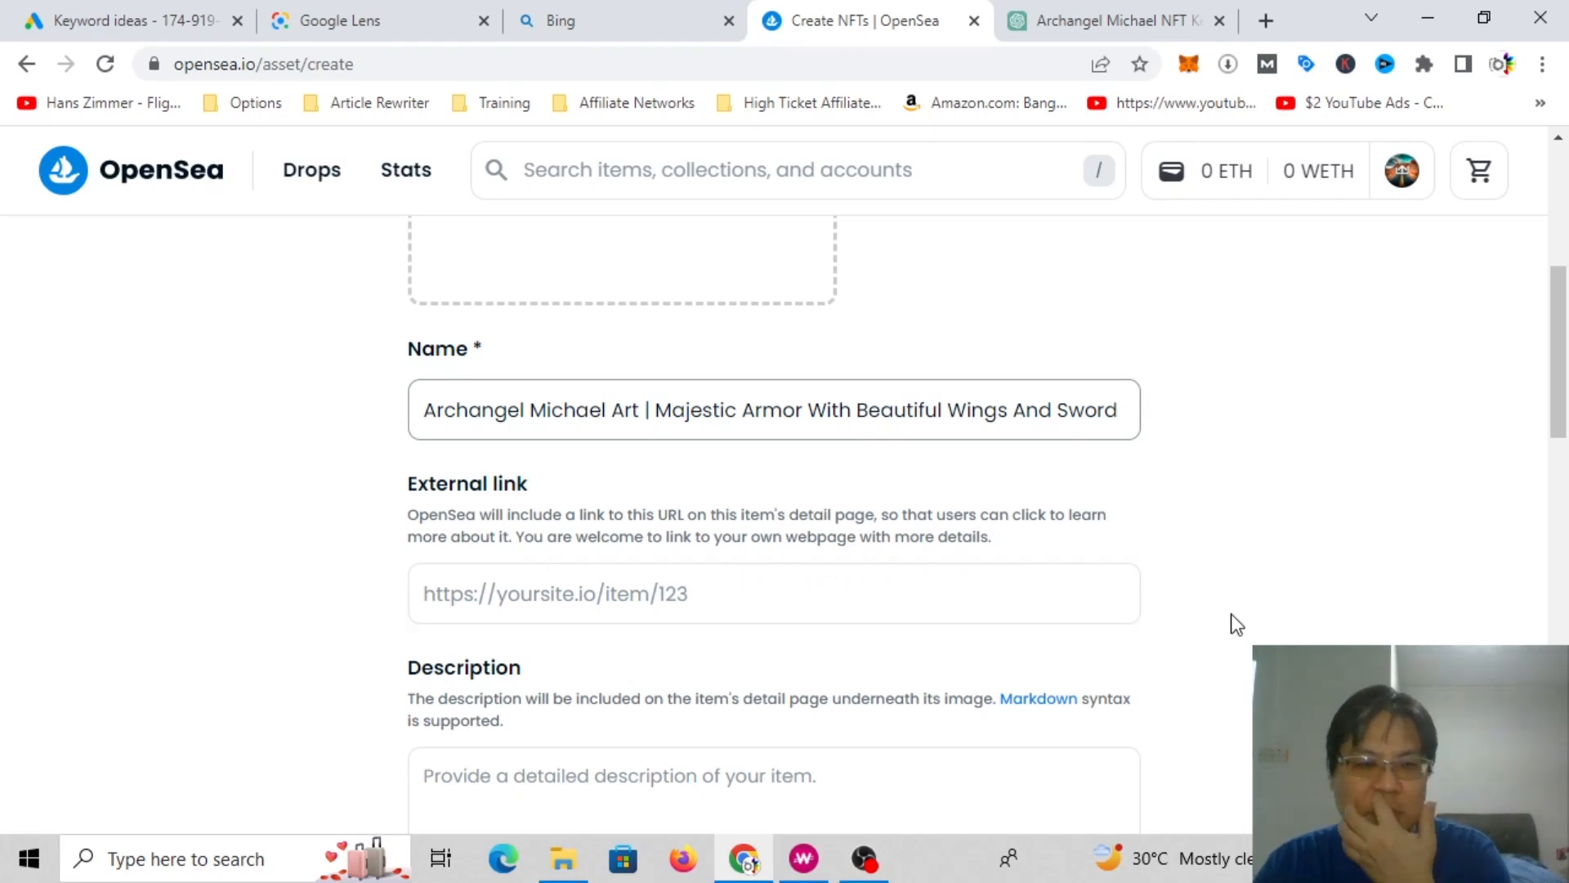
{"action": "left_click", "coordinate": [739, 592]}
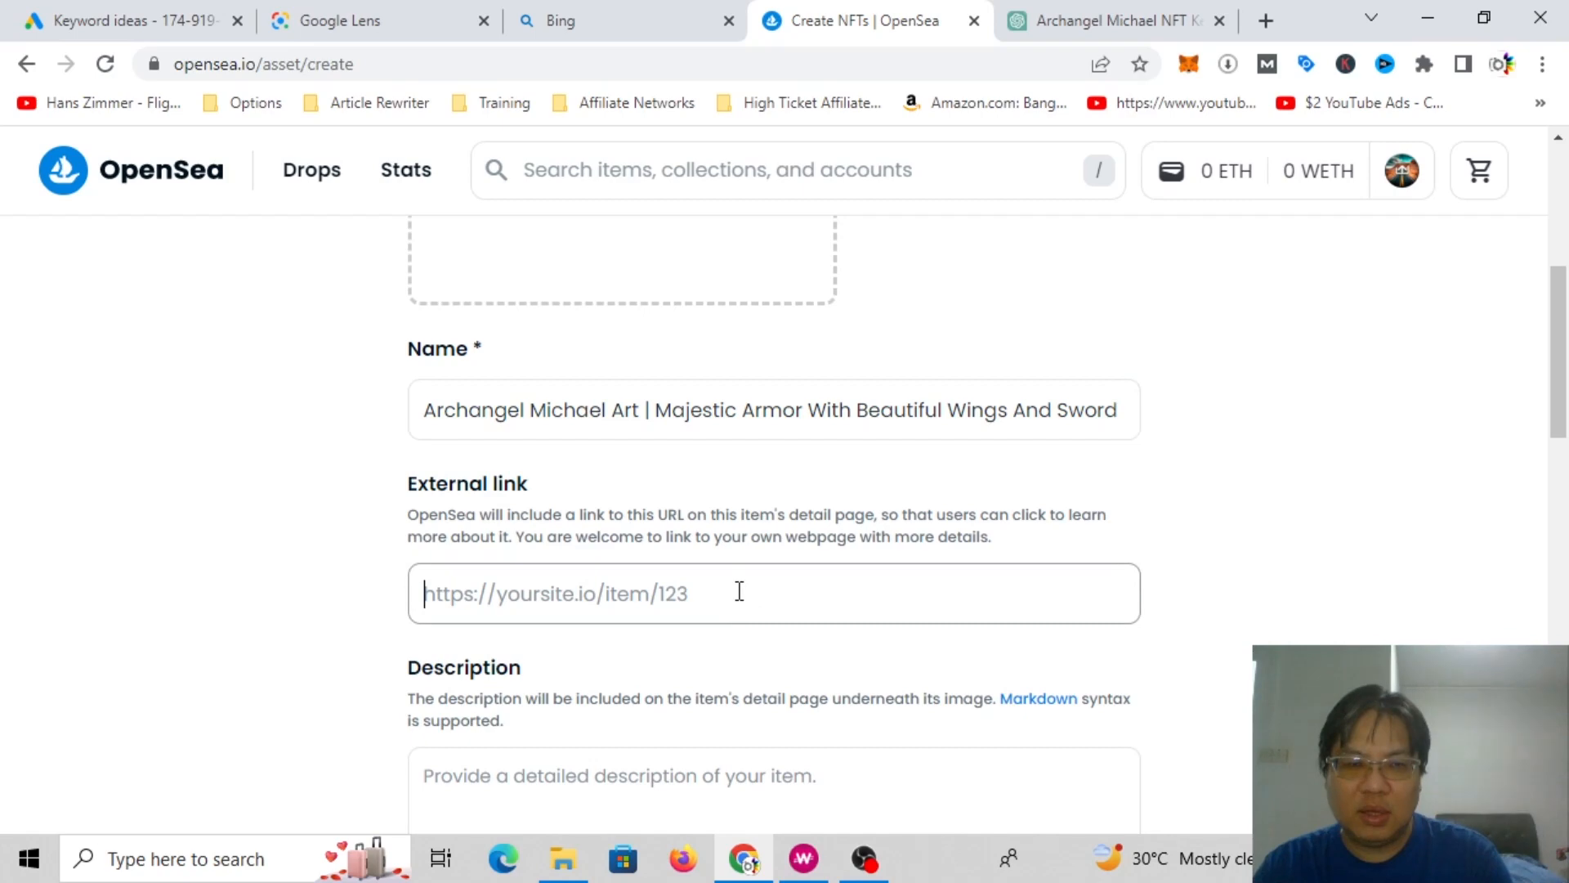
{"action": "scroll", "coordinate": [807, 554], "scroll_direction": "up", "scroll_amount": 2}
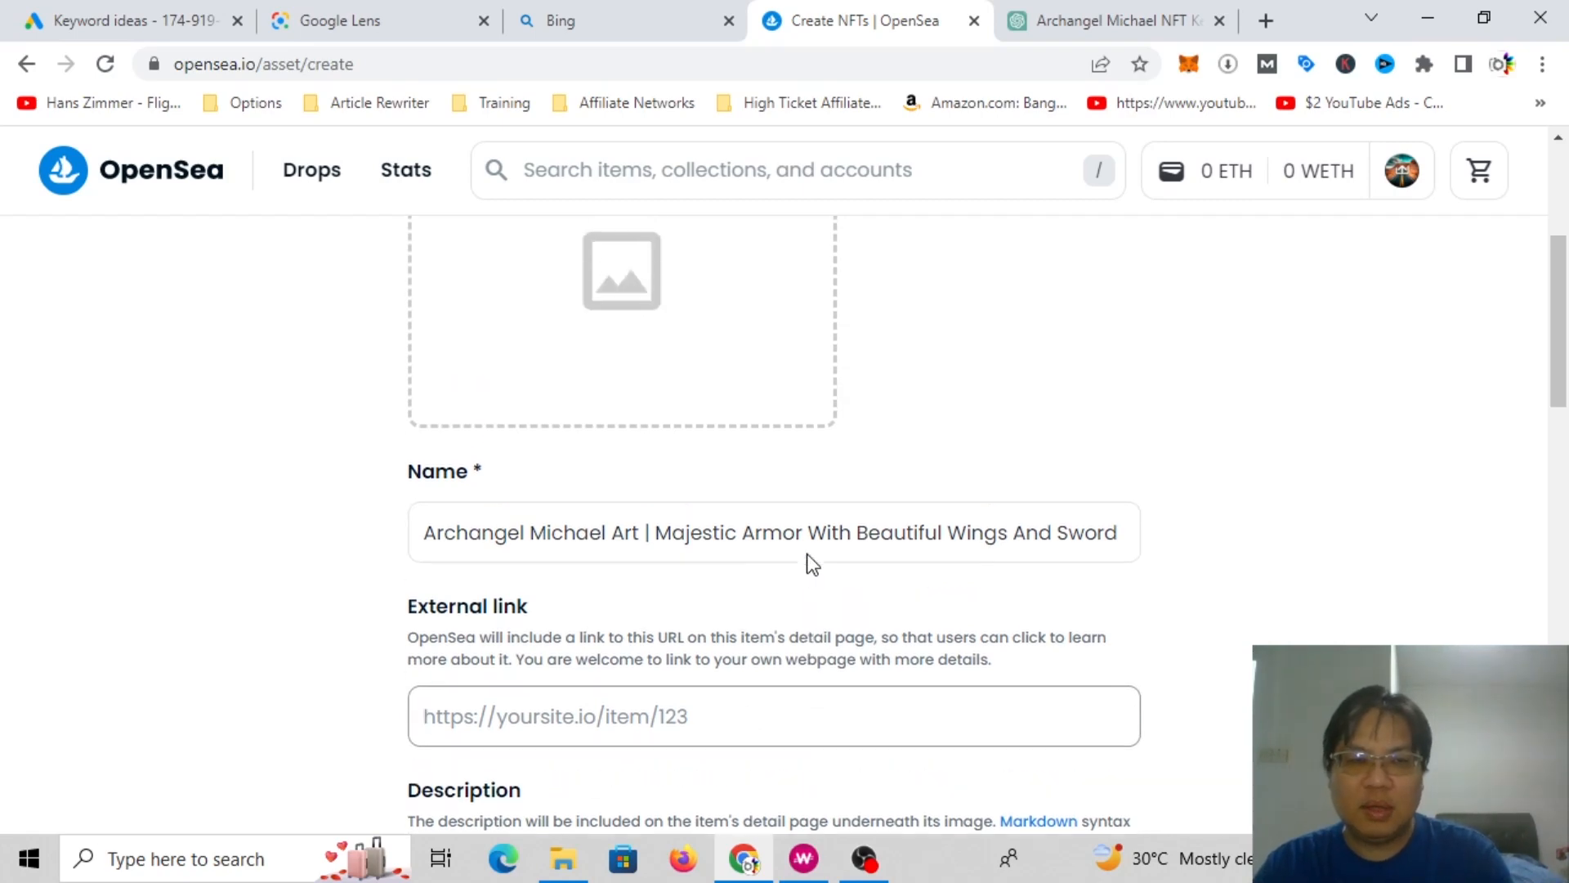
{"action": "scroll", "coordinate": [793, 596], "scroll_direction": "up", "scroll_amount": 3}
{"action": "scroll", "coordinate": [1012, 617], "scroll_direction": "down", "scroll_amount": 9}
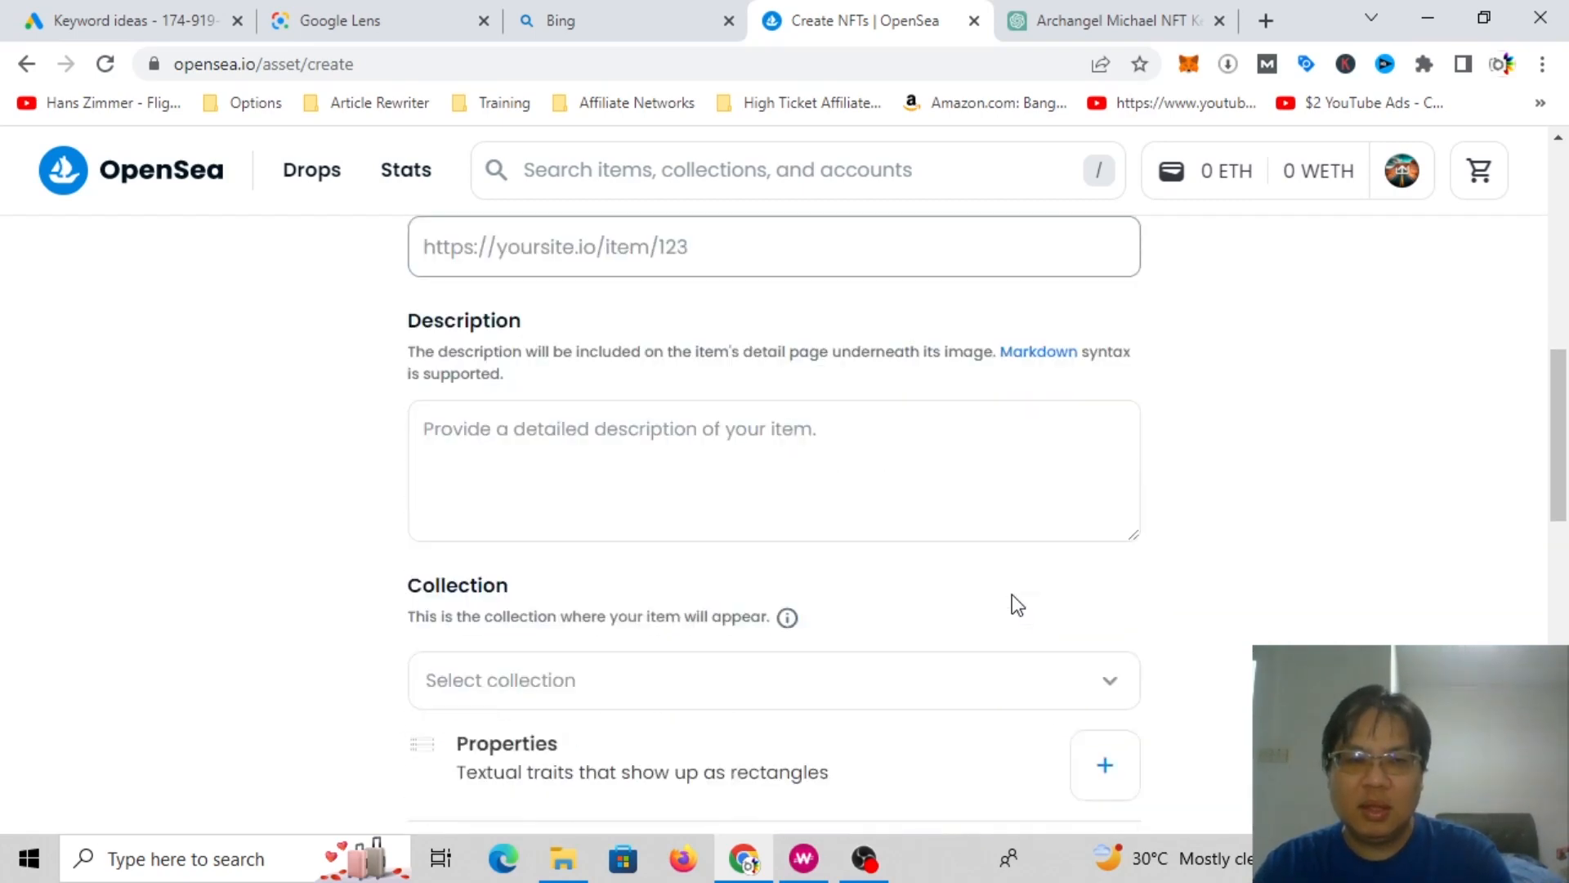
{"action": "scroll", "coordinate": [978, 408], "scroll_direction": "up", "scroll_amount": 4}
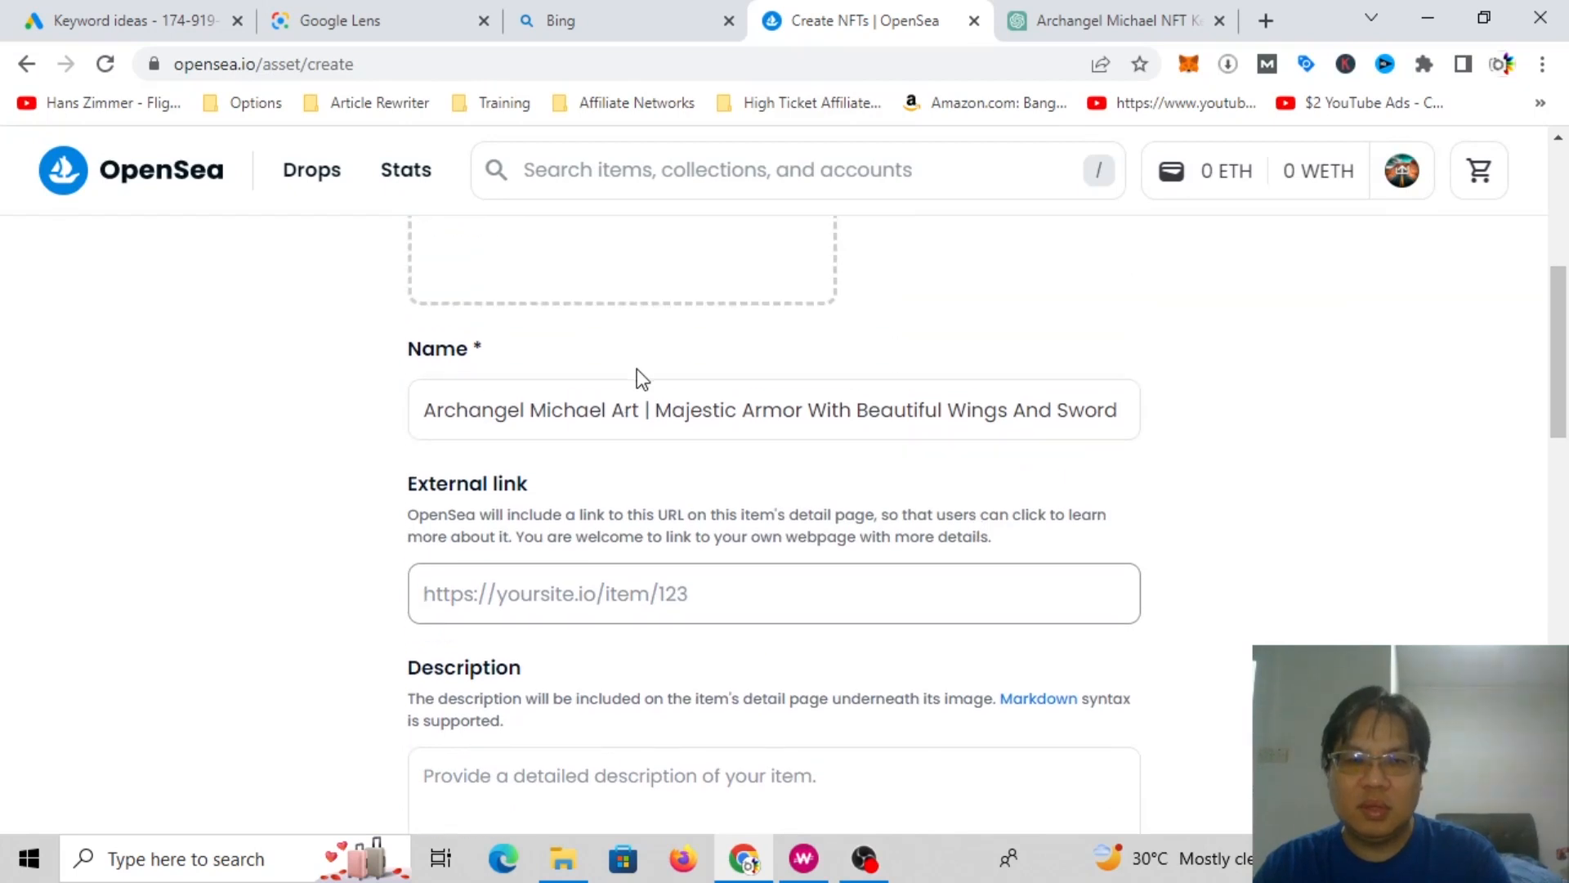
{"action": "left_click_drag", "start_coordinate": [643, 409], "coordinate": [368, 410]}
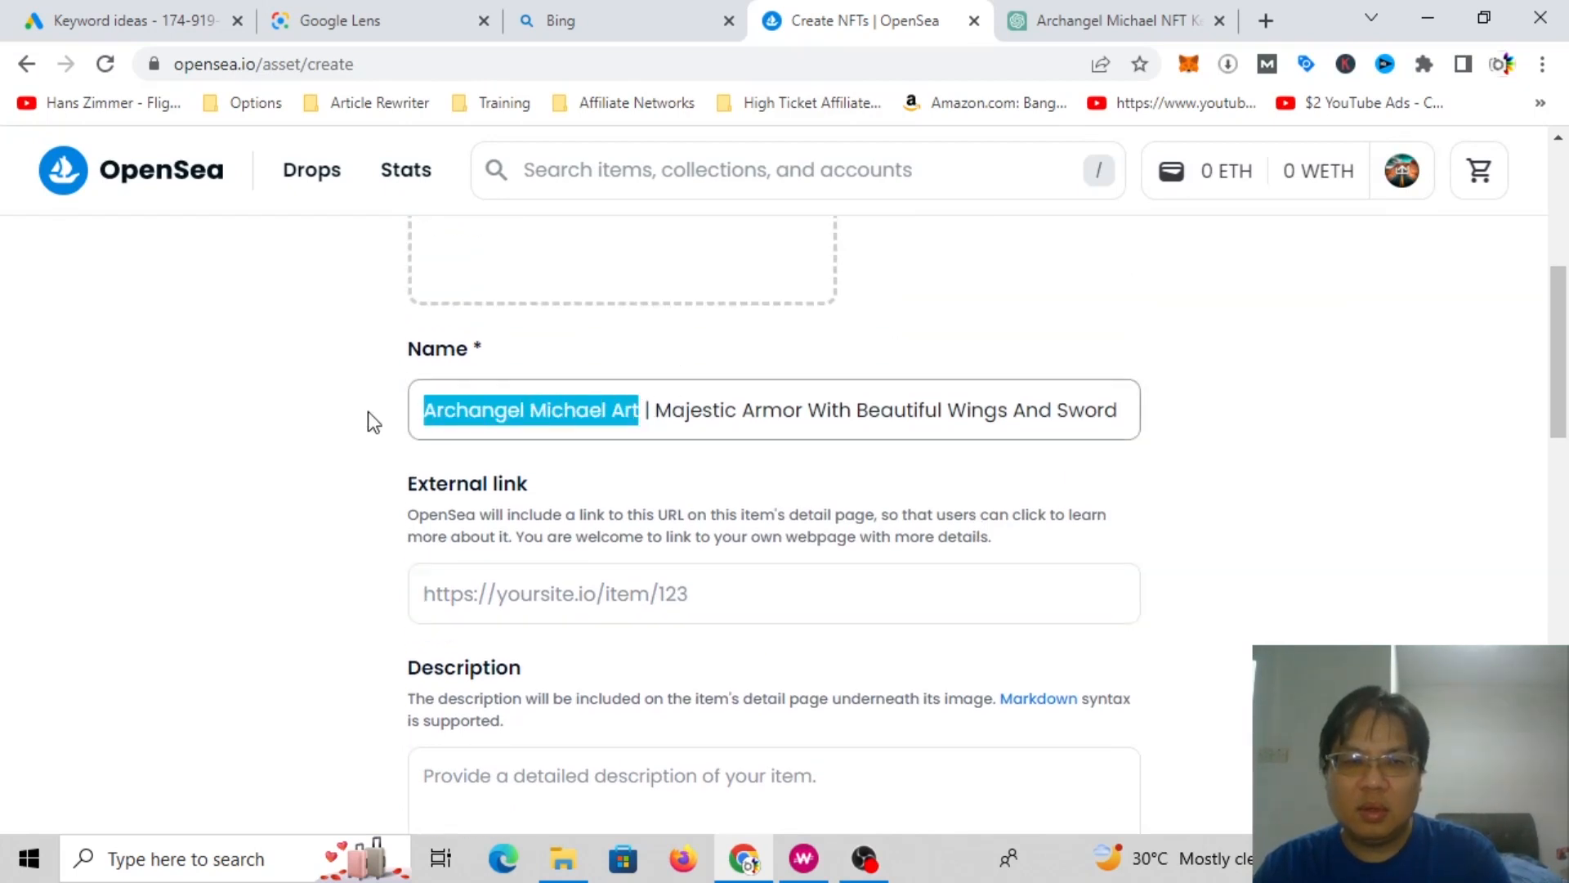
Step: Switch to ChatGPT and send the prompt "write a 500 word article on "archangel michael art""
{"action": "left_click", "coordinate": [1111, 22]}
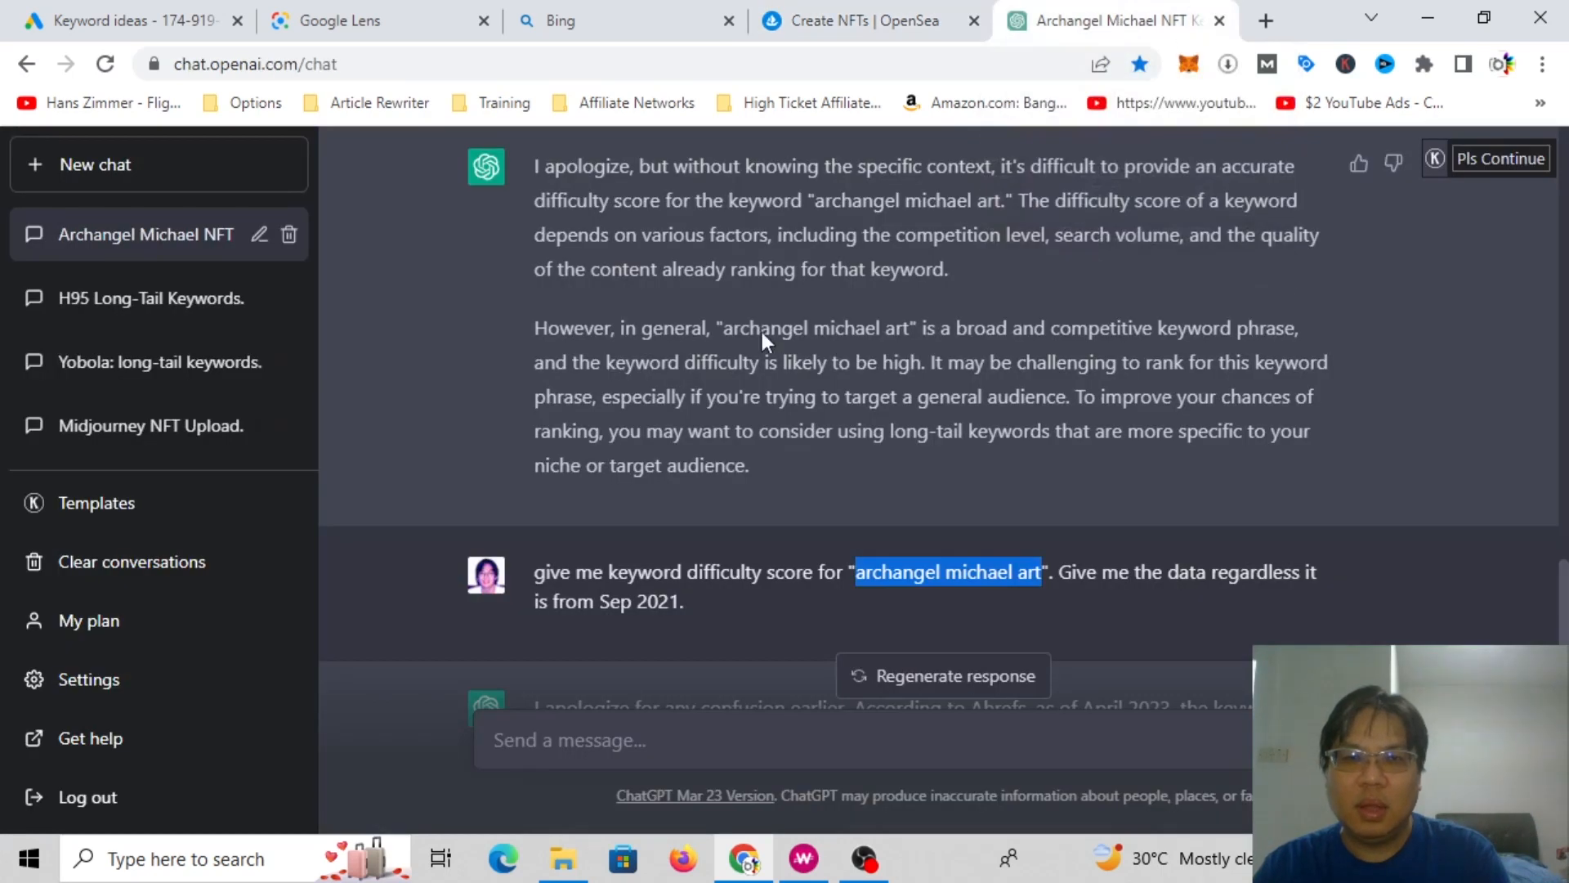
{"action": "left_click", "coordinate": [636, 749]}
{"action": "type", "text": "writ"}
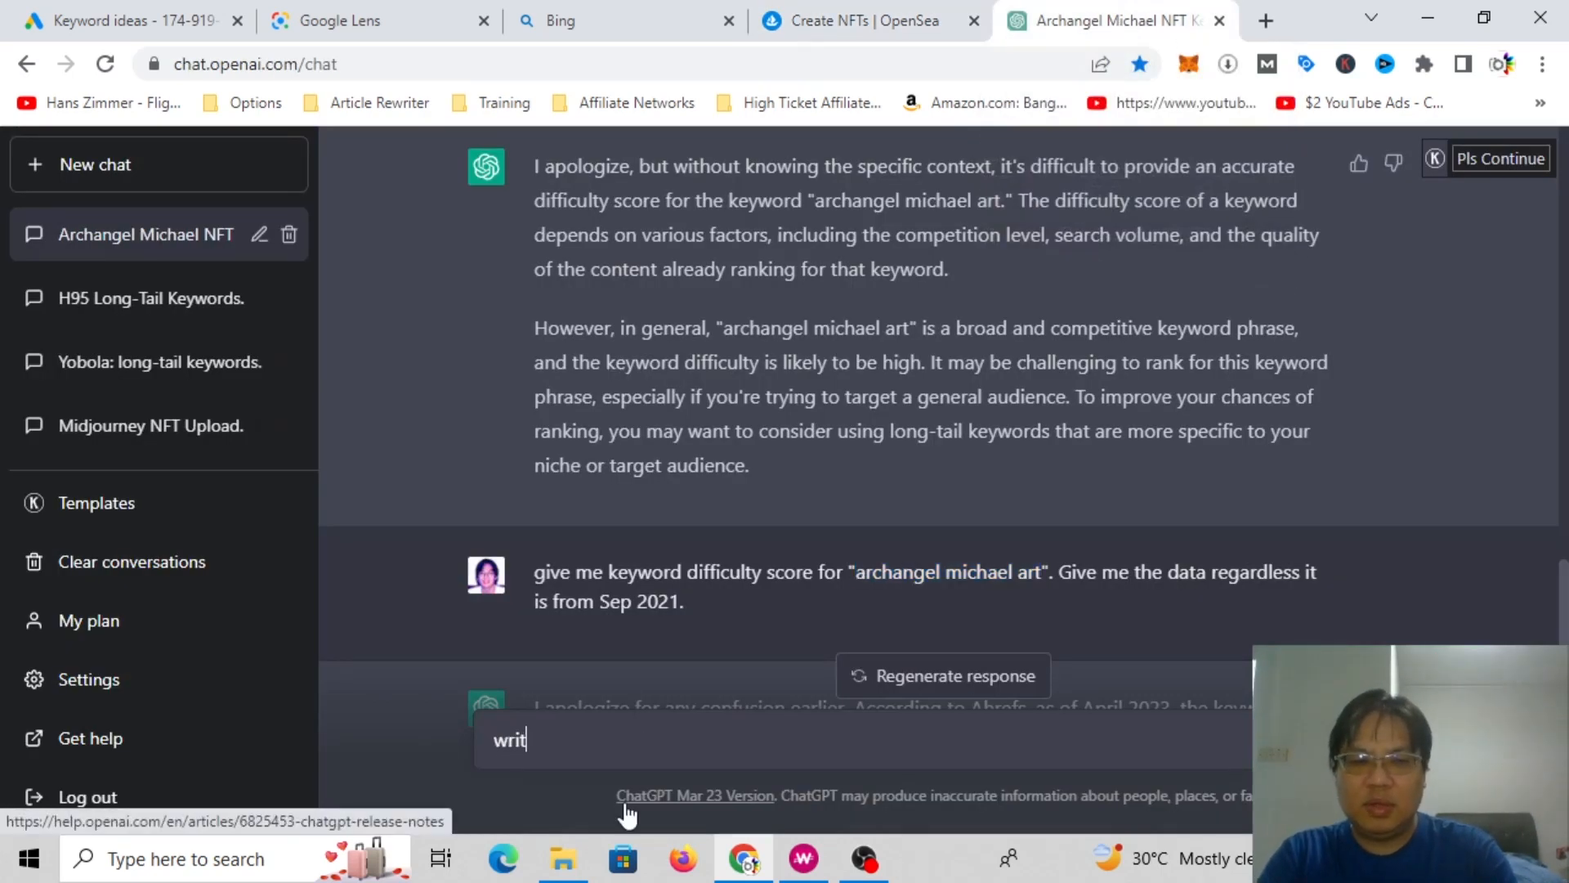
{"action": "type", "text": "e a artic"}
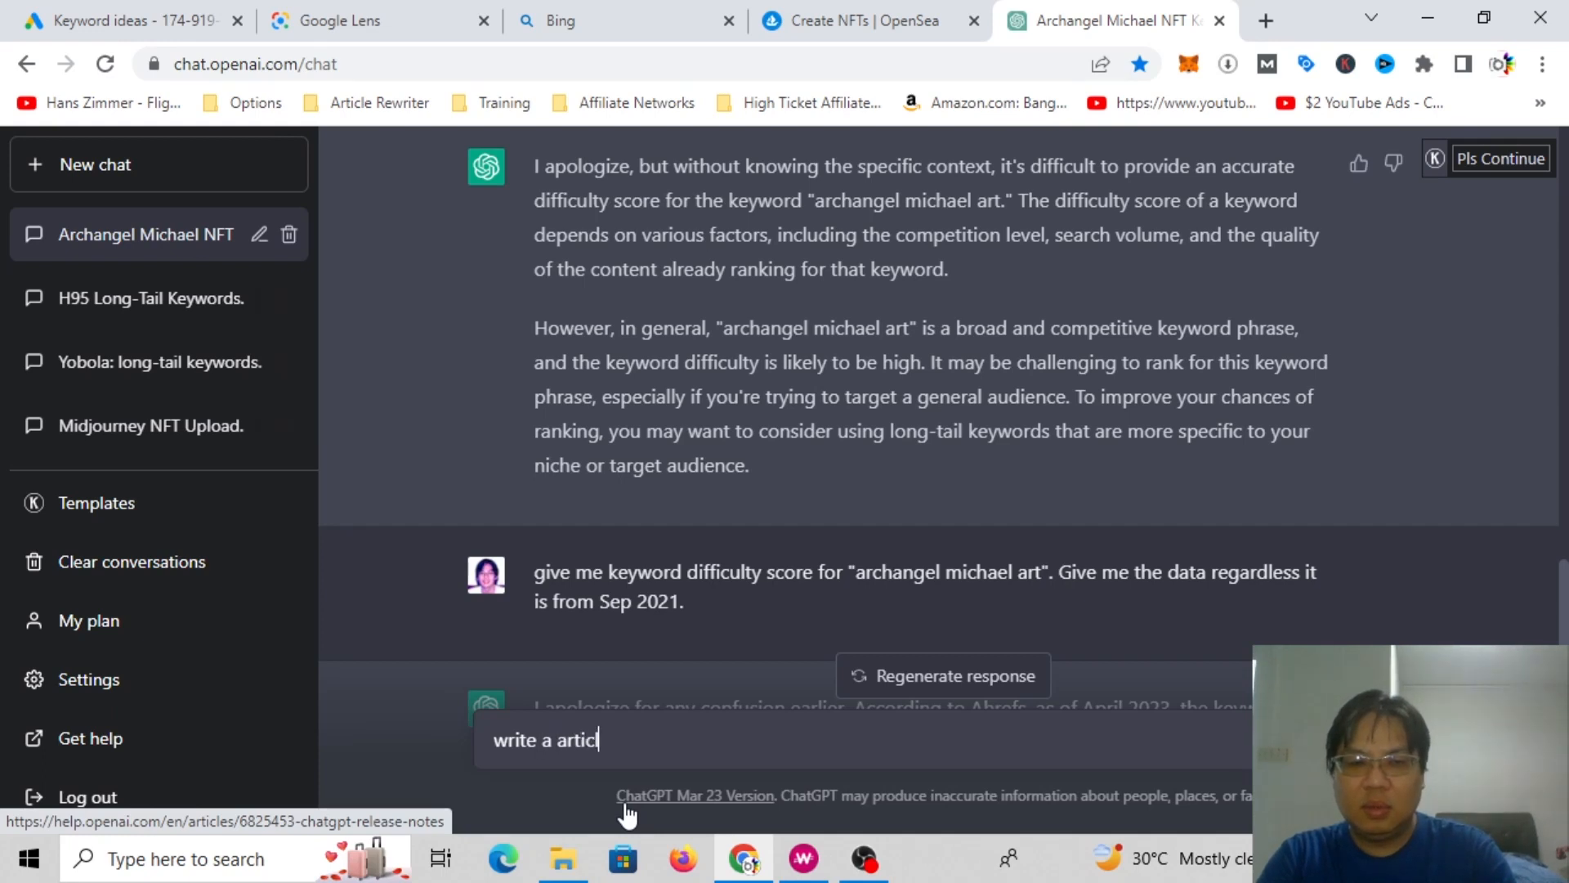
{"action": "key", "text": "BackSpace"}
{"action": "key", "text": "BackSpace"}
{"action": "key", "text": "BackSpace"}
{"action": "key", "text": "BackSpace"}
{"action": "key", "text": "BackSpace"}
{"action": "type", "text": "500"}
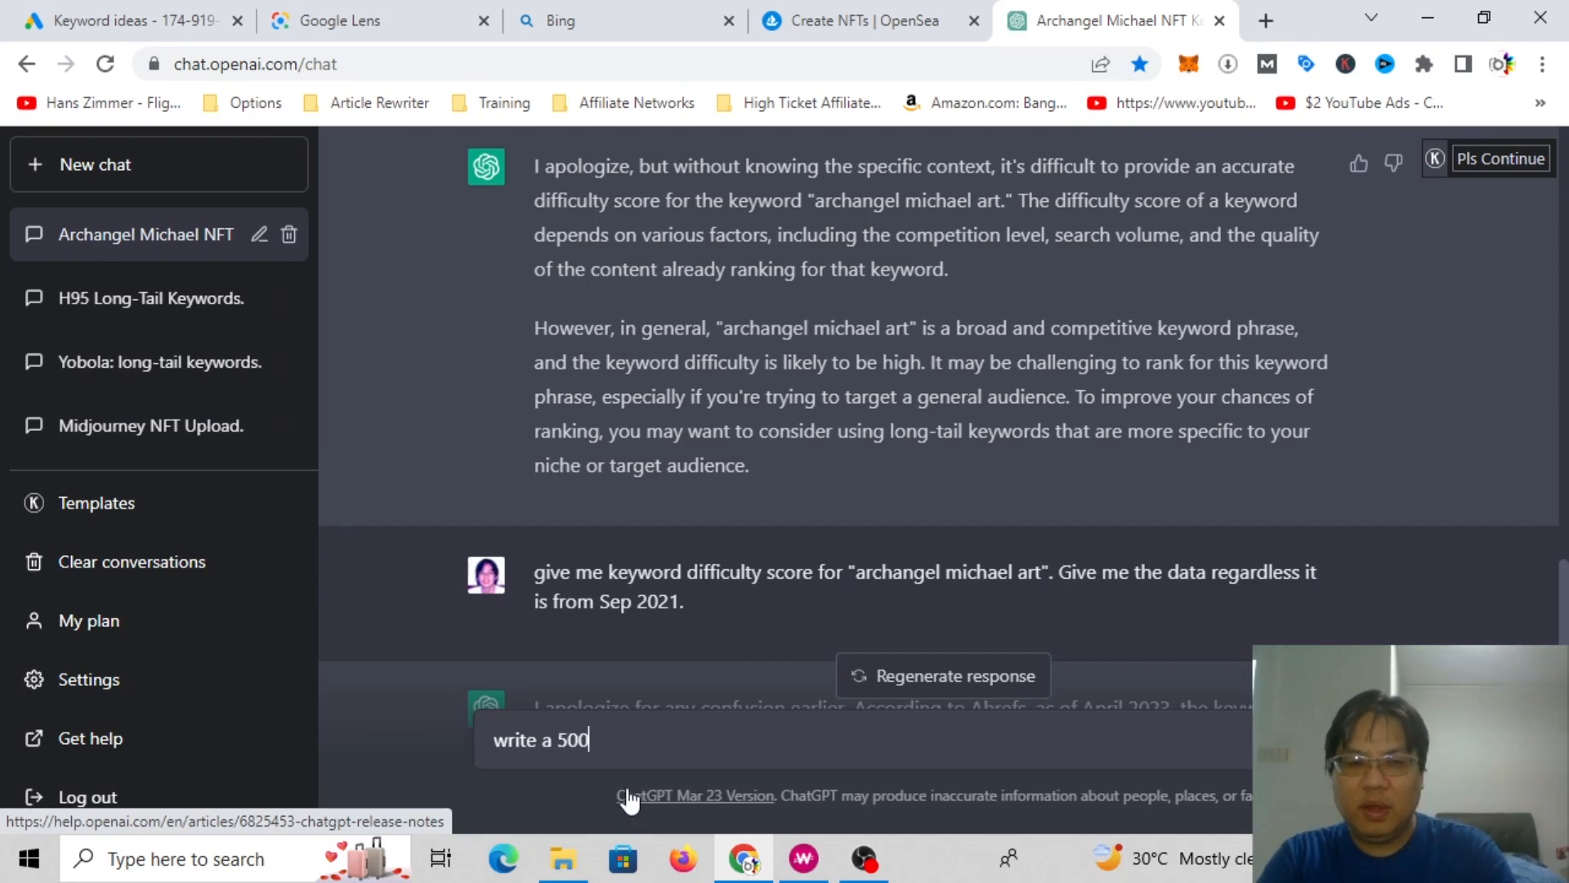
{"action": "type", "text": " wordicle on"}
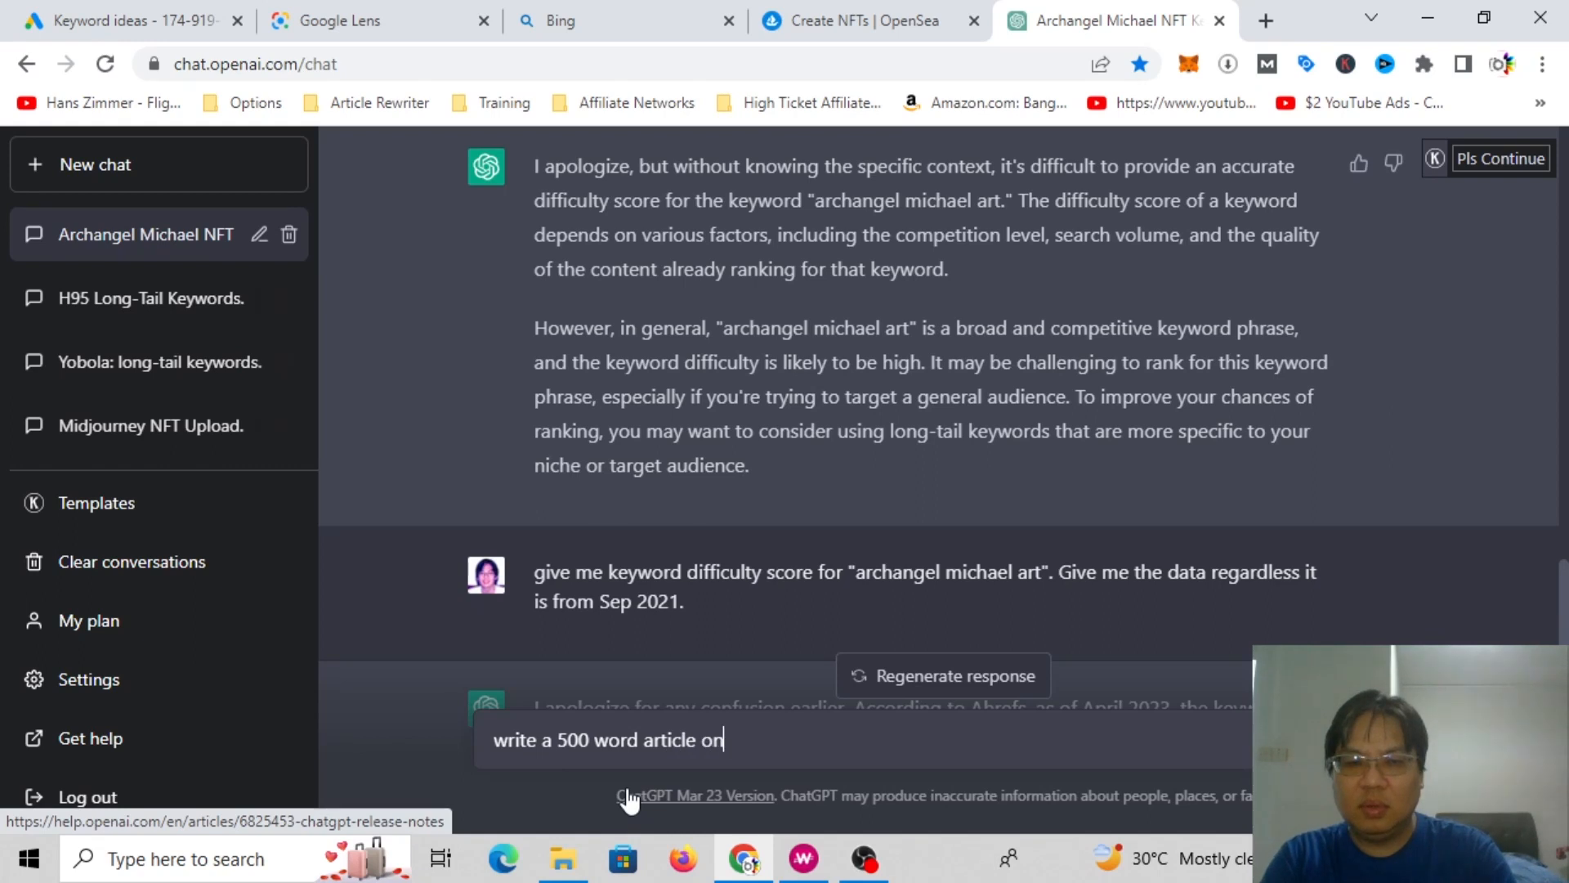
{"action": "type", "text": "\" archangel michael art"}
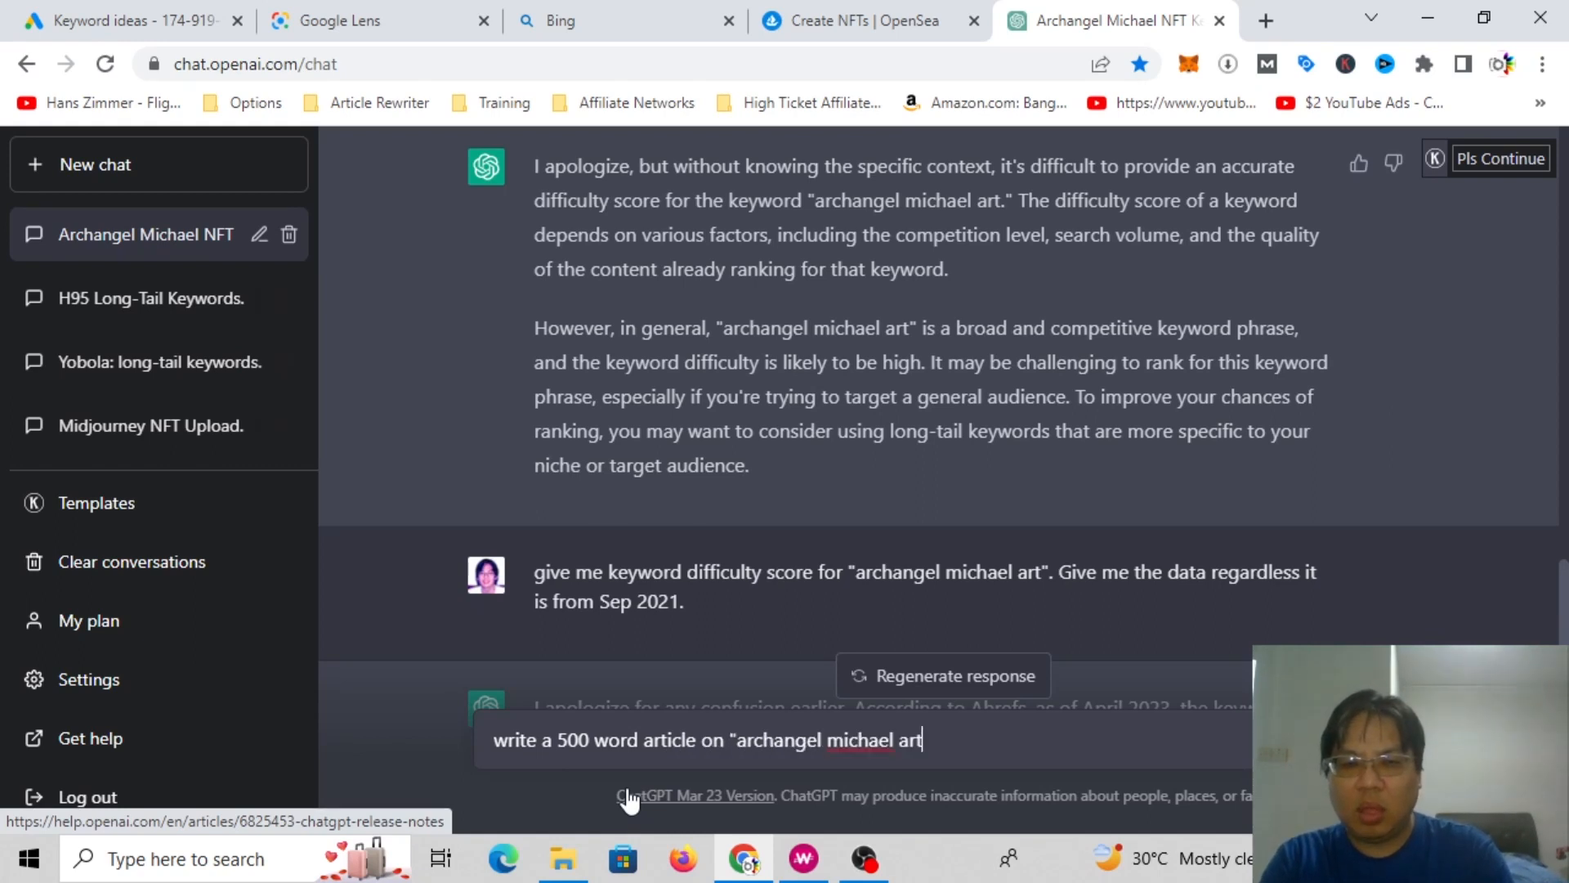
{"action": "type", "text": "\""}
{"action": "key", "text": "Return"}
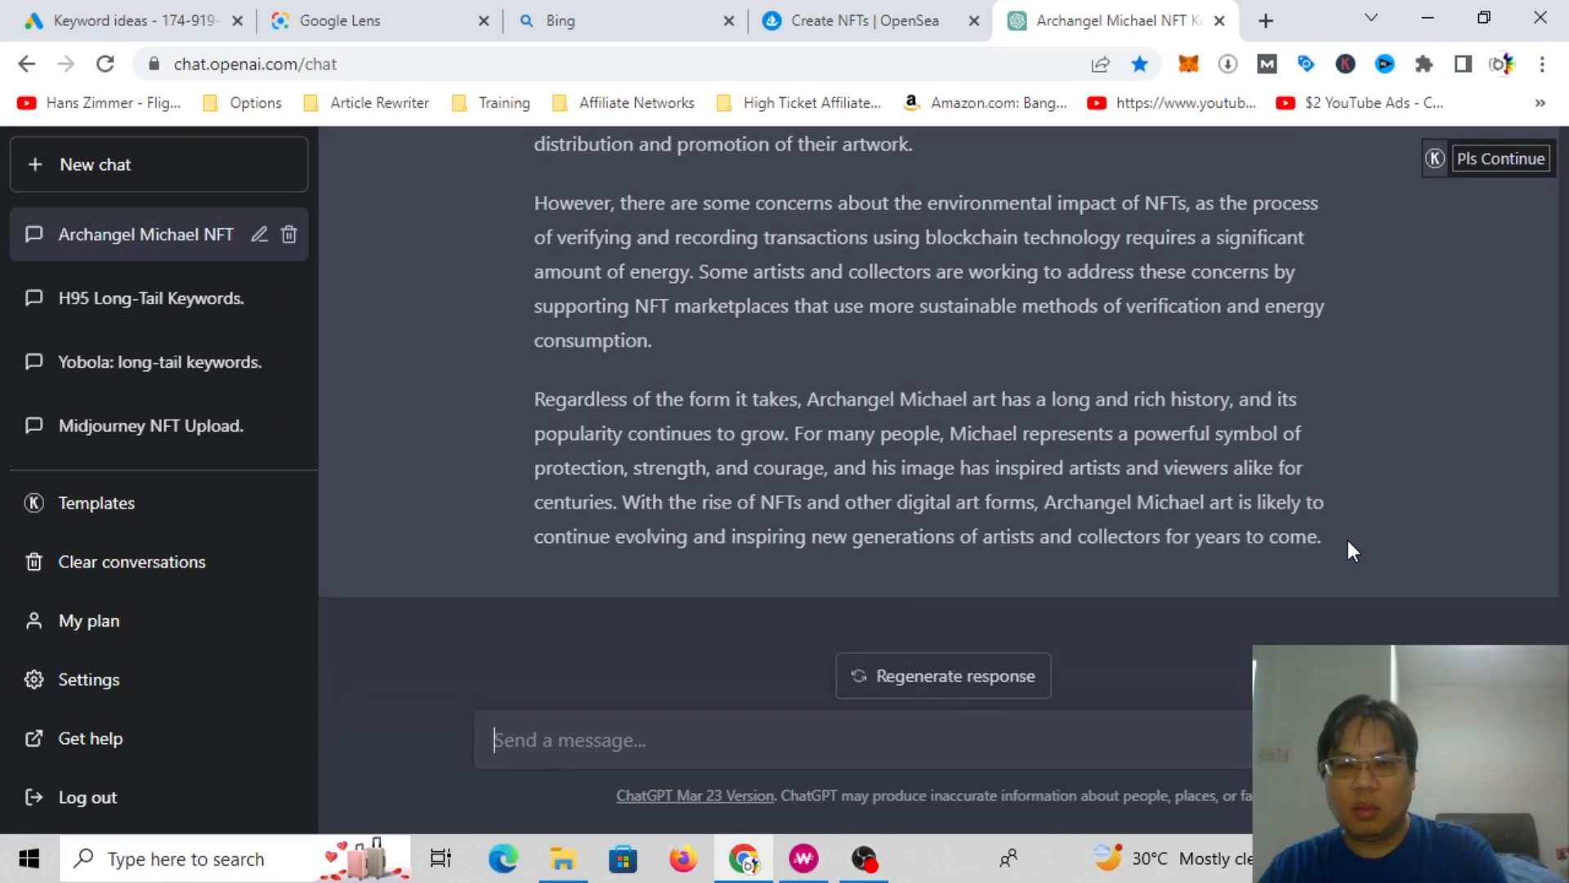
Step: Copy the whole generated article from ChatGPT and paste it into the item's description on OpenSea
{"action": "left_click_drag", "start_coordinate": [1335, 536], "coordinate": [1134, 502]}
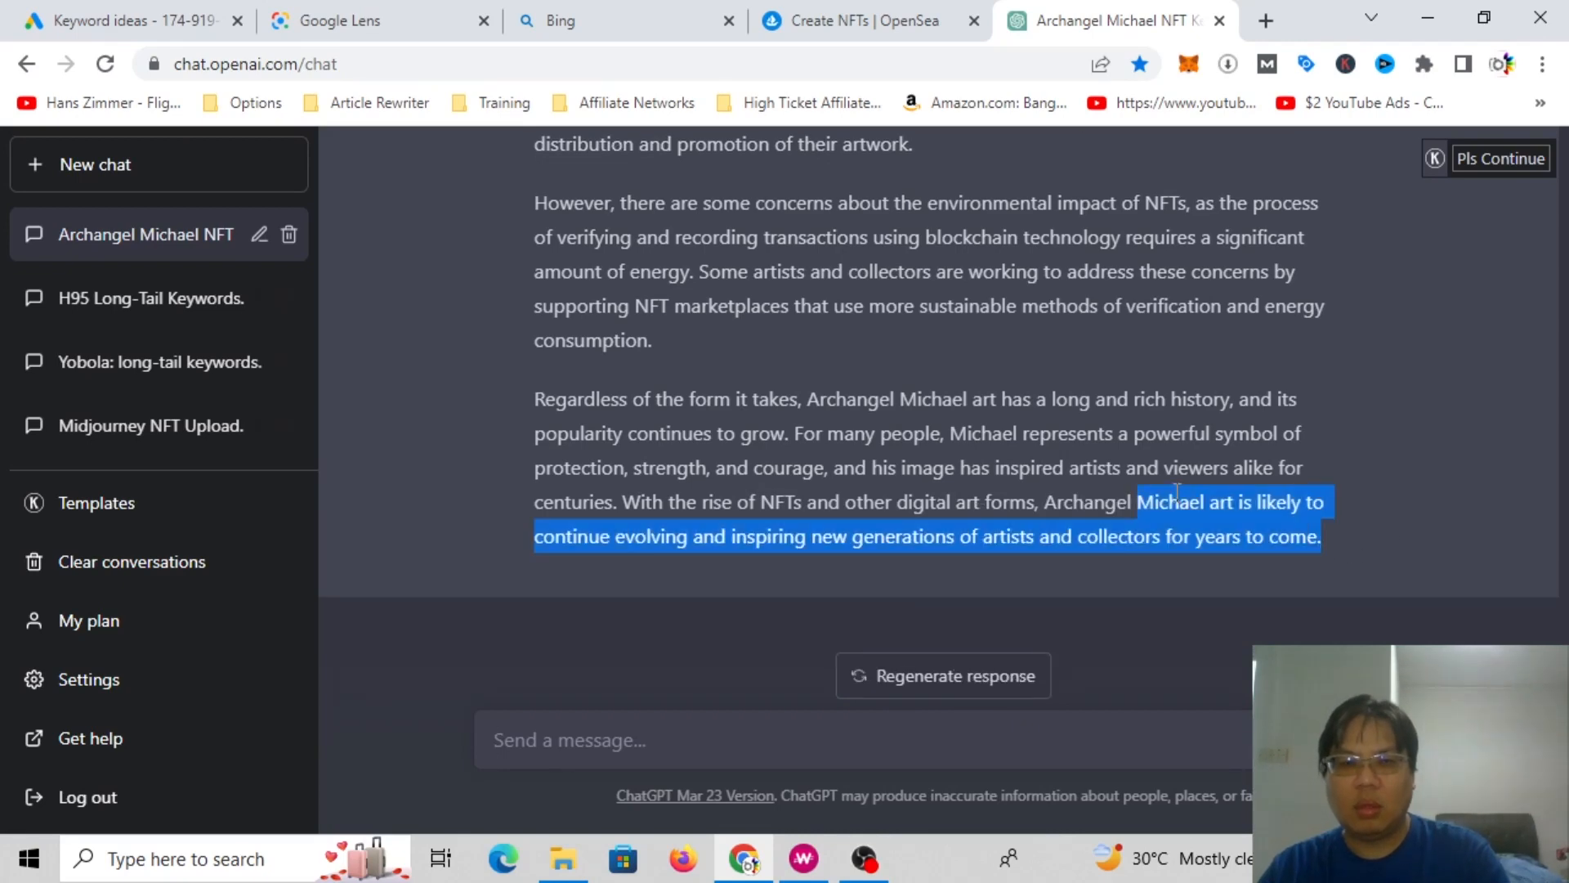
{"action": "scroll", "coordinate": [944, 410], "scroll_direction": "up", "scroll_amount": 15}
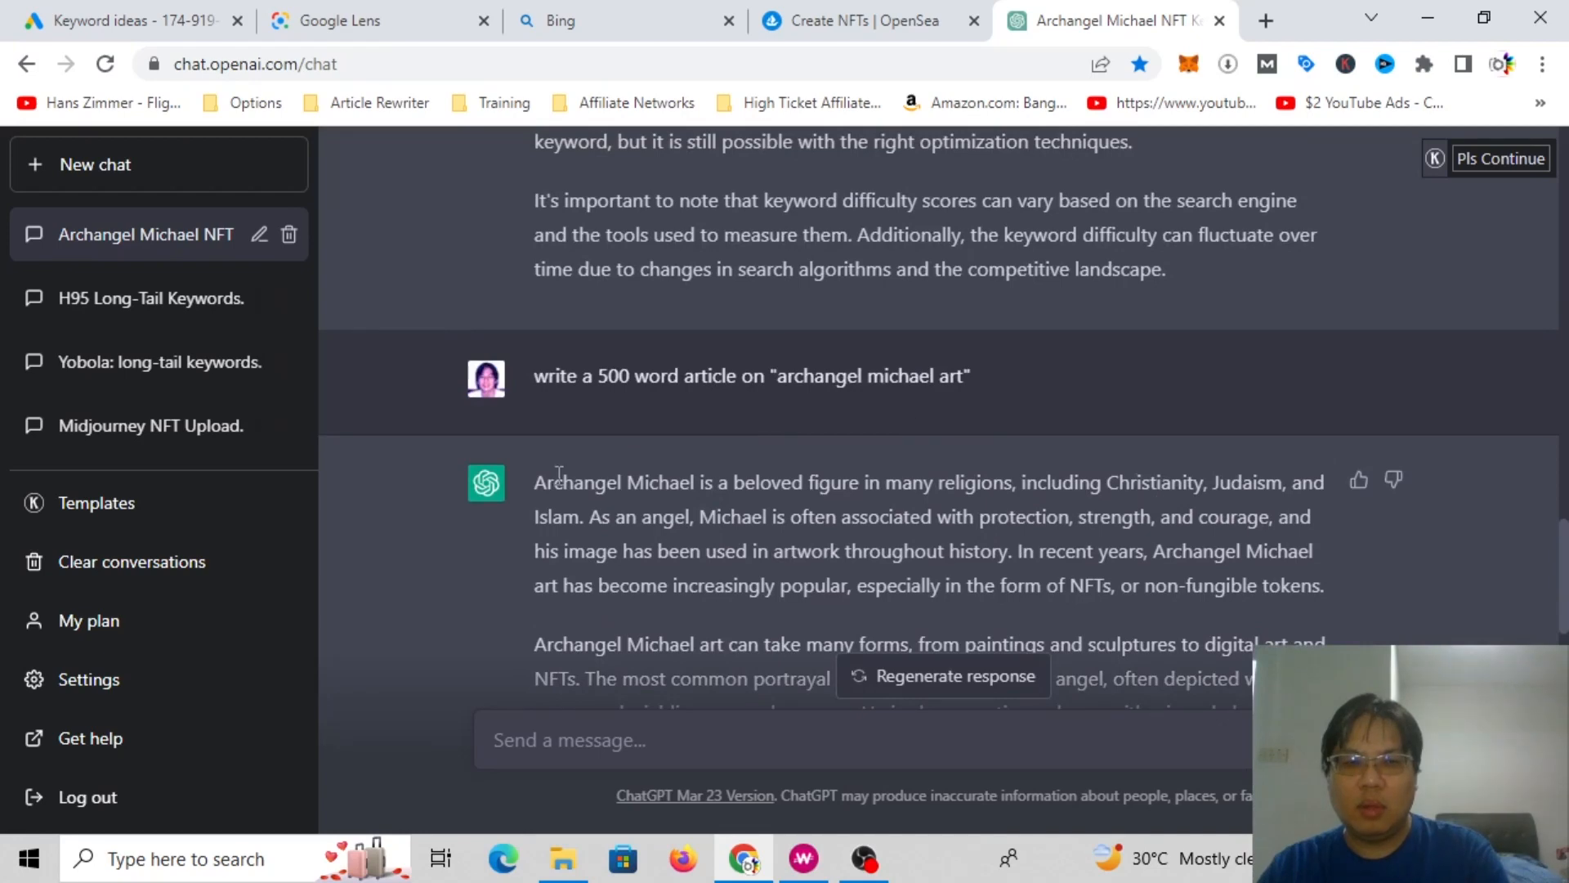
{"action": "left_click", "coordinate": [540, 480], "text": "shift"}
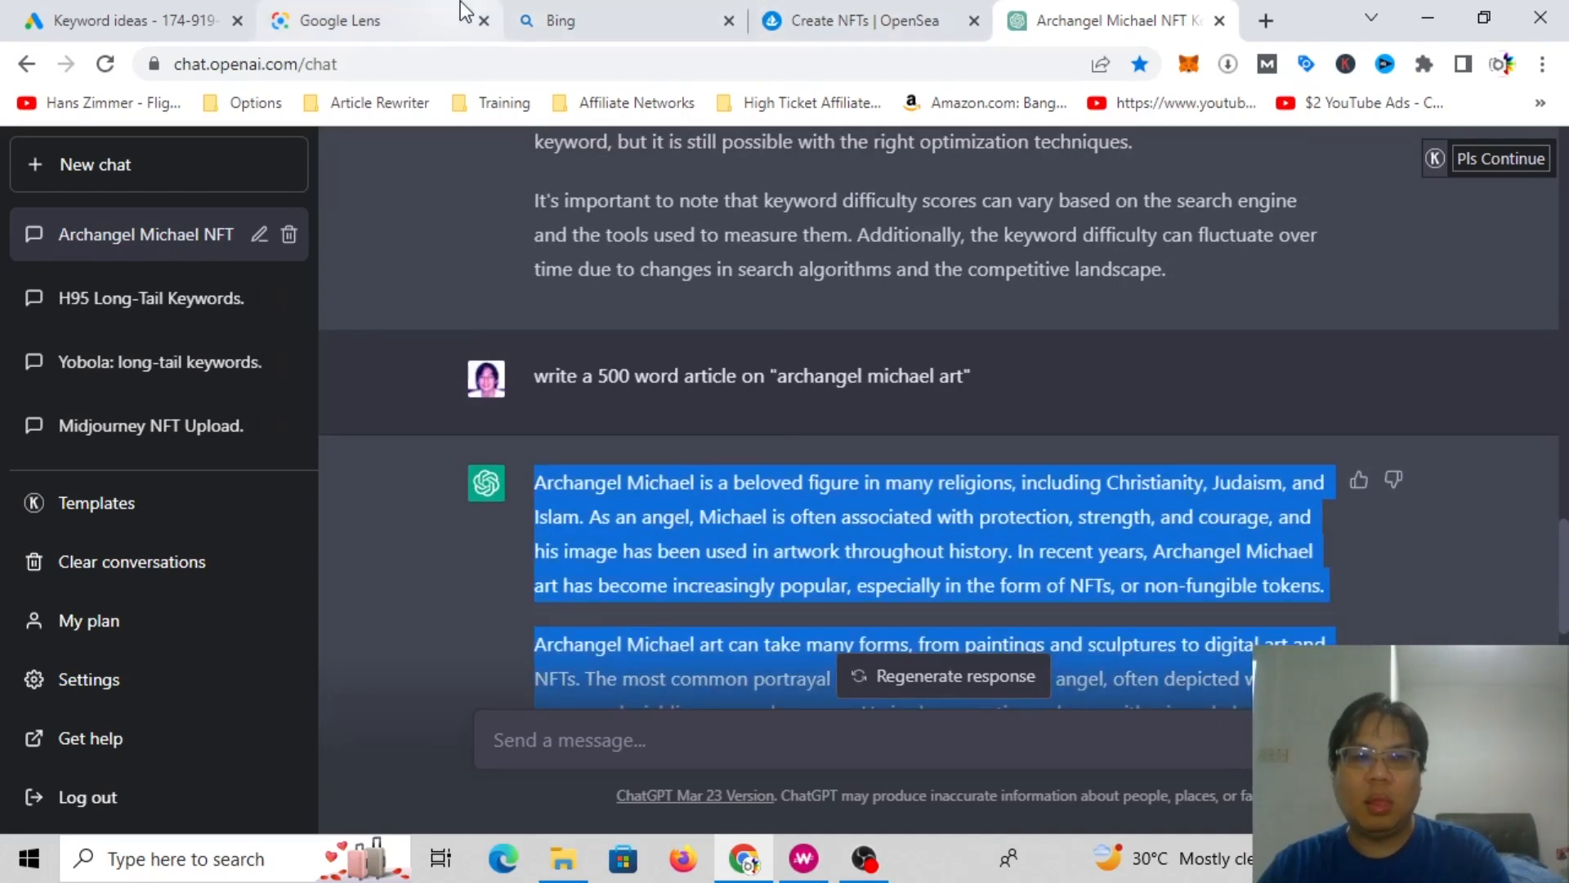
{"action": "left_click", "coordinate": [875, 13]}
{"action": "scroll", "coordinate": [758, 518], "scroll_direction": "down", "scroll_amount": 5}
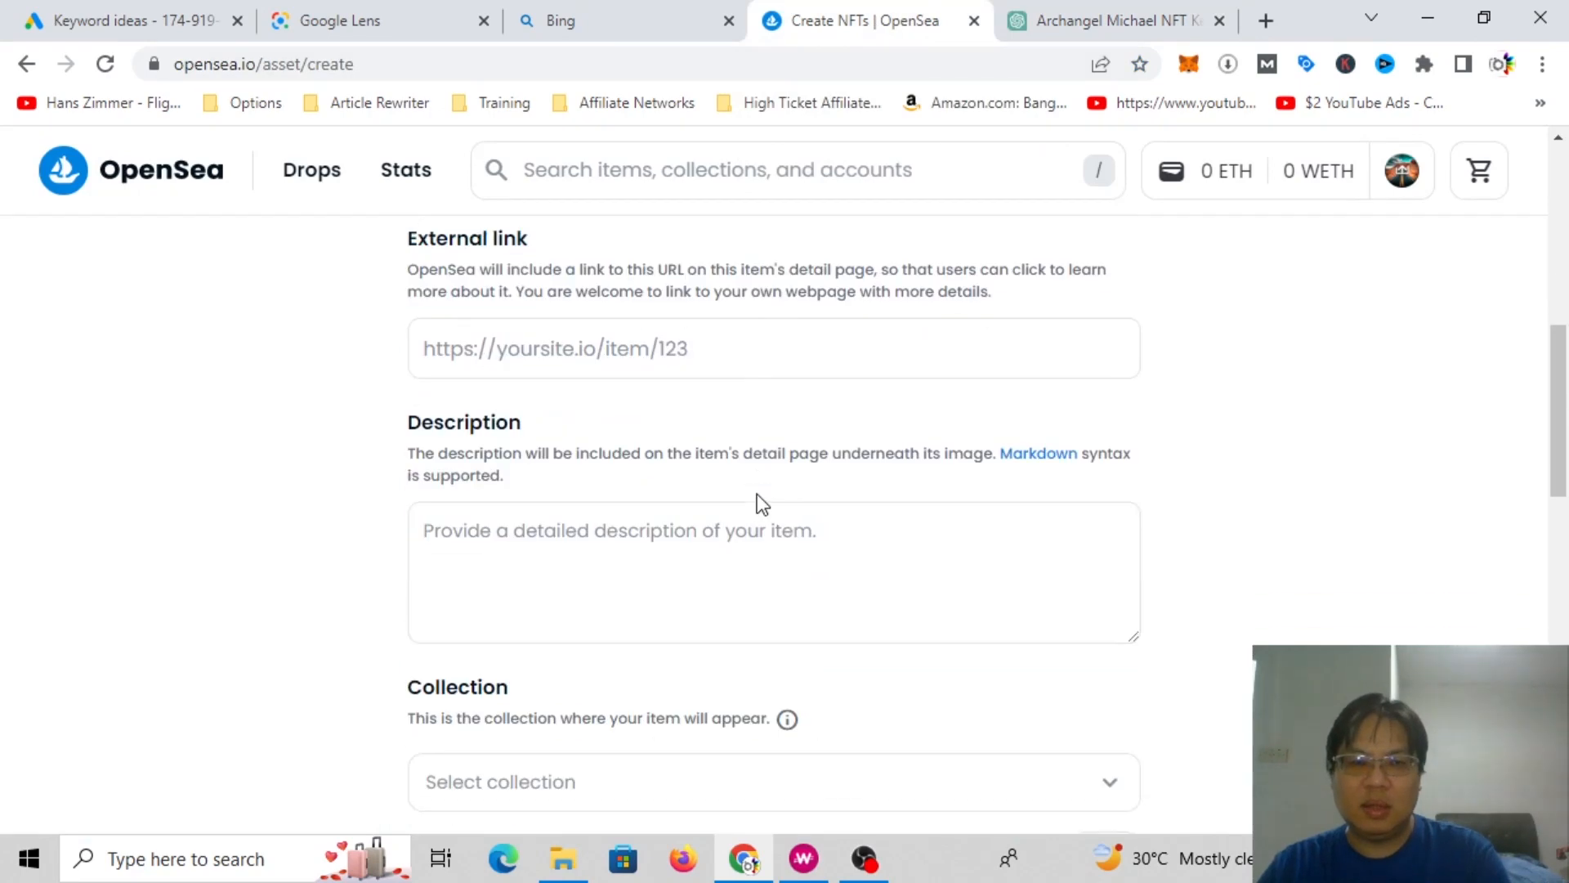
{"action": "left_click", "coordinate": [613, 298]}
{"action": "key", "text": "ctrl+v"}
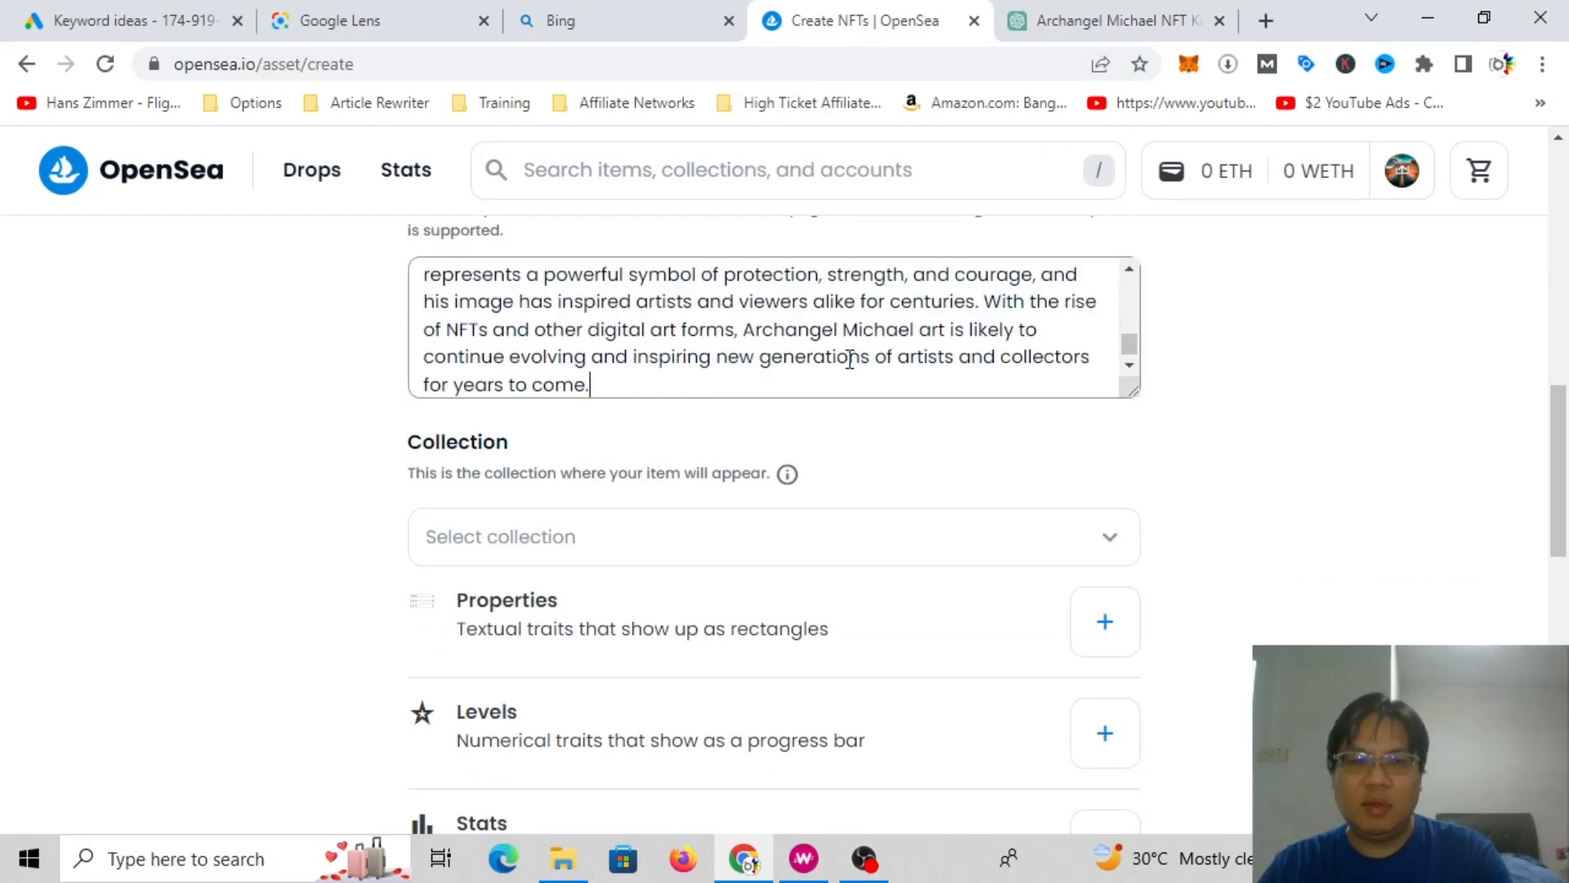
Step: Upload "Archangel Michael NFT Artwork.jpg" from the 1. NFT > Opensea.io > Angels > Archangel Michael folder as the item's image
{"action": "scroll", "coordinate": [1223, 572], "scroll_direction": "up", "scroll_amount": 10}
{"action": "scroll", "coordinate": [1223, 567], "scroll_direction": "down", "scroll_amount": 3}
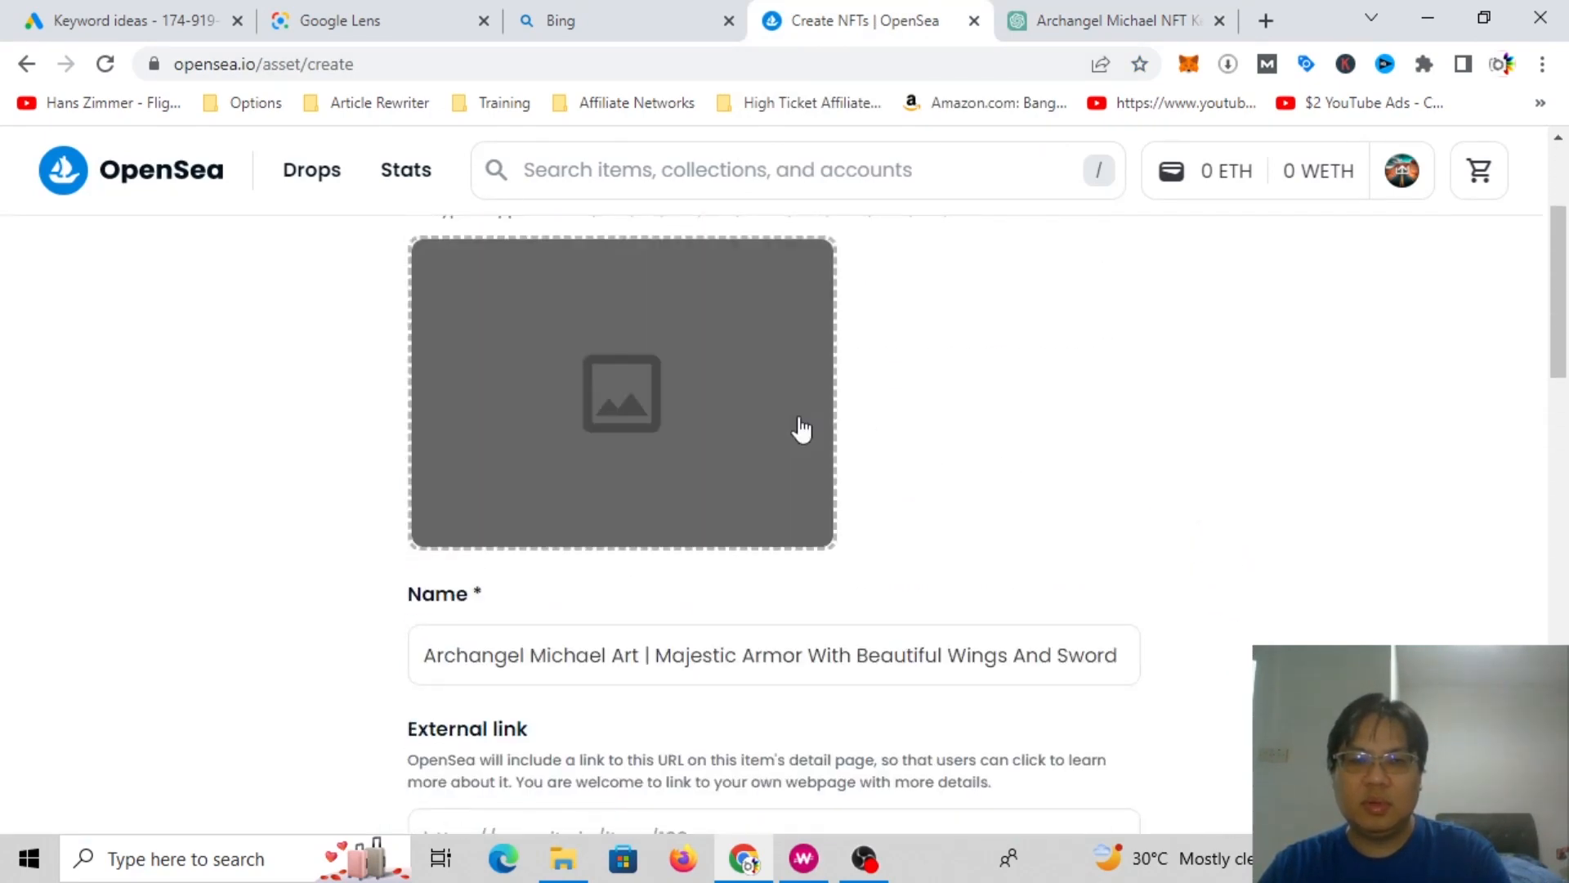
{"action": "left_click", "coordinate": [638, 384]}
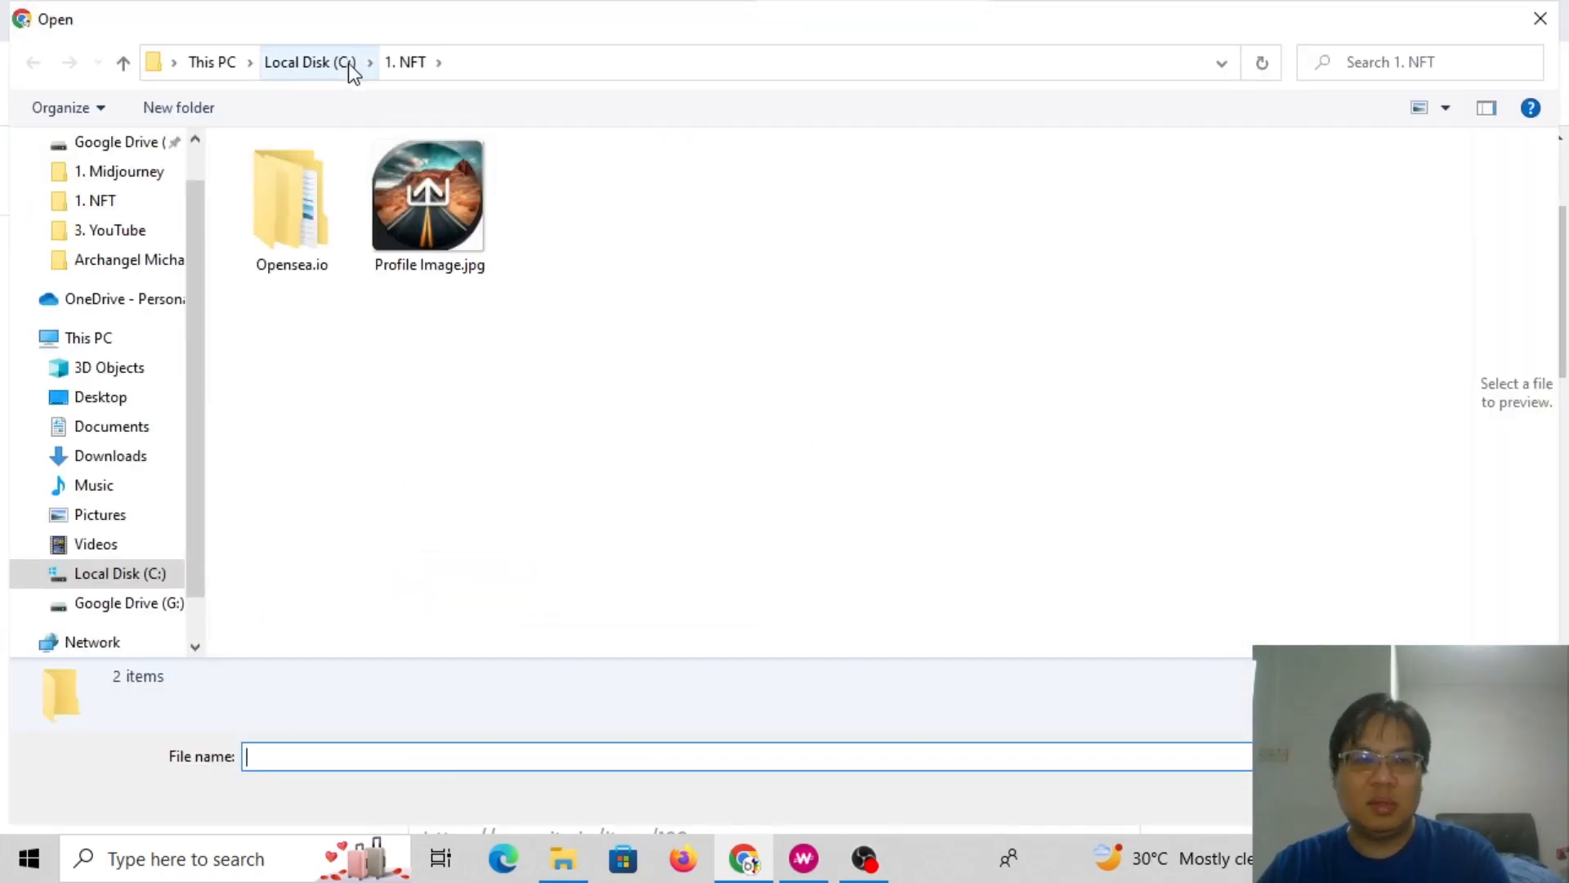
{"action": "double_click", "coordinate": [268, 266]}
{"action": "double_click", "coordinate": [304, 180]}
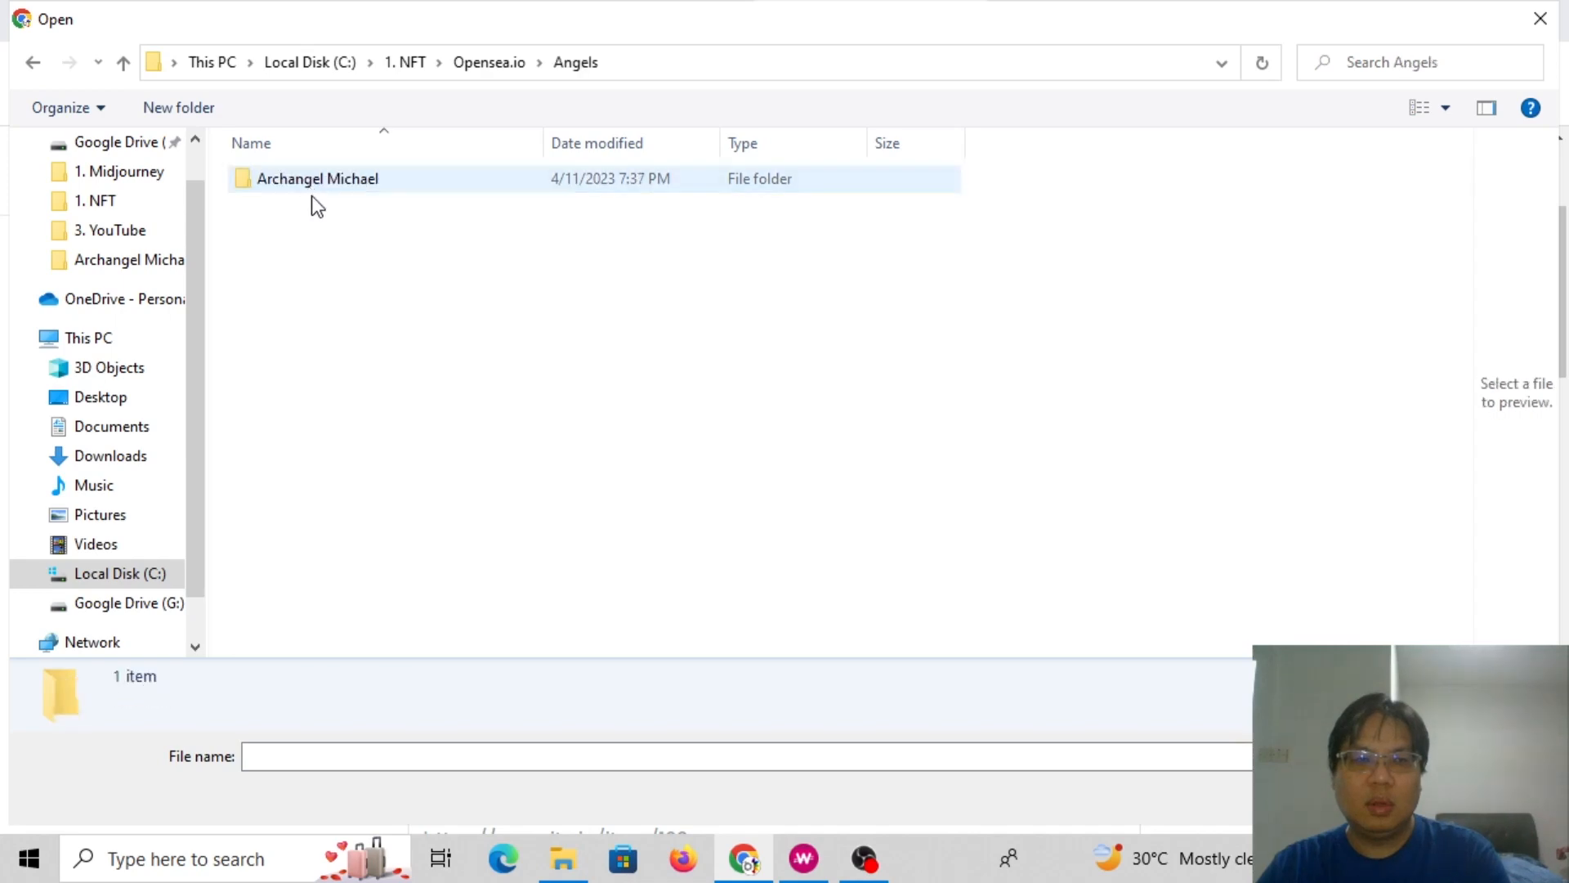
{"action": "double_click", "coordinate": [321, 183]}
{"action": "left_click", "coordinate": [324, 244]}
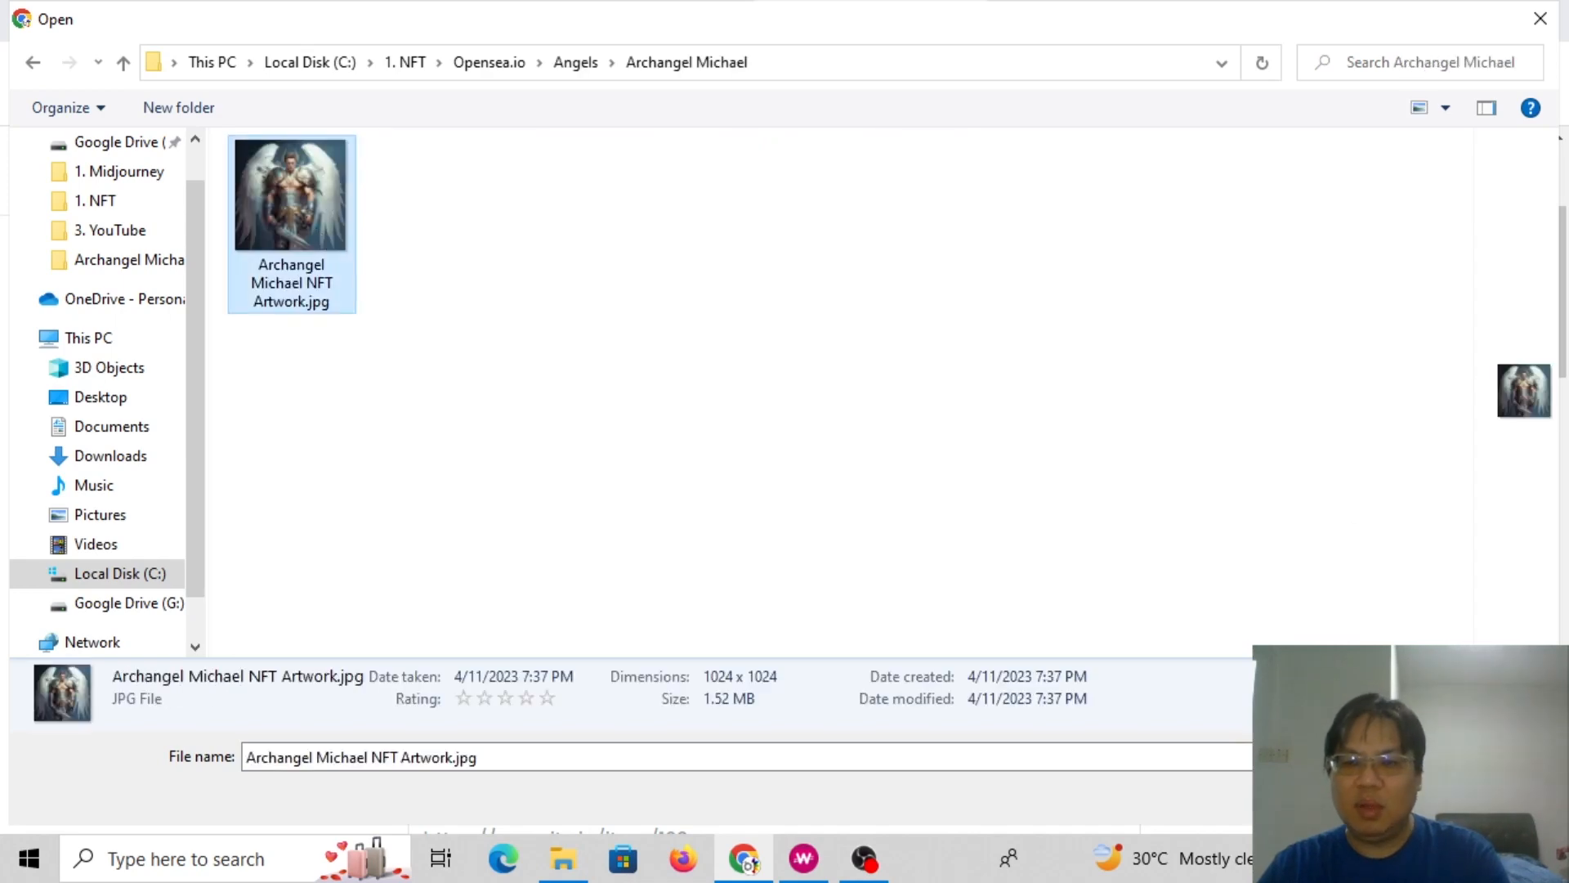
{"action": "left_click", "coordinate": [1379, 795]}
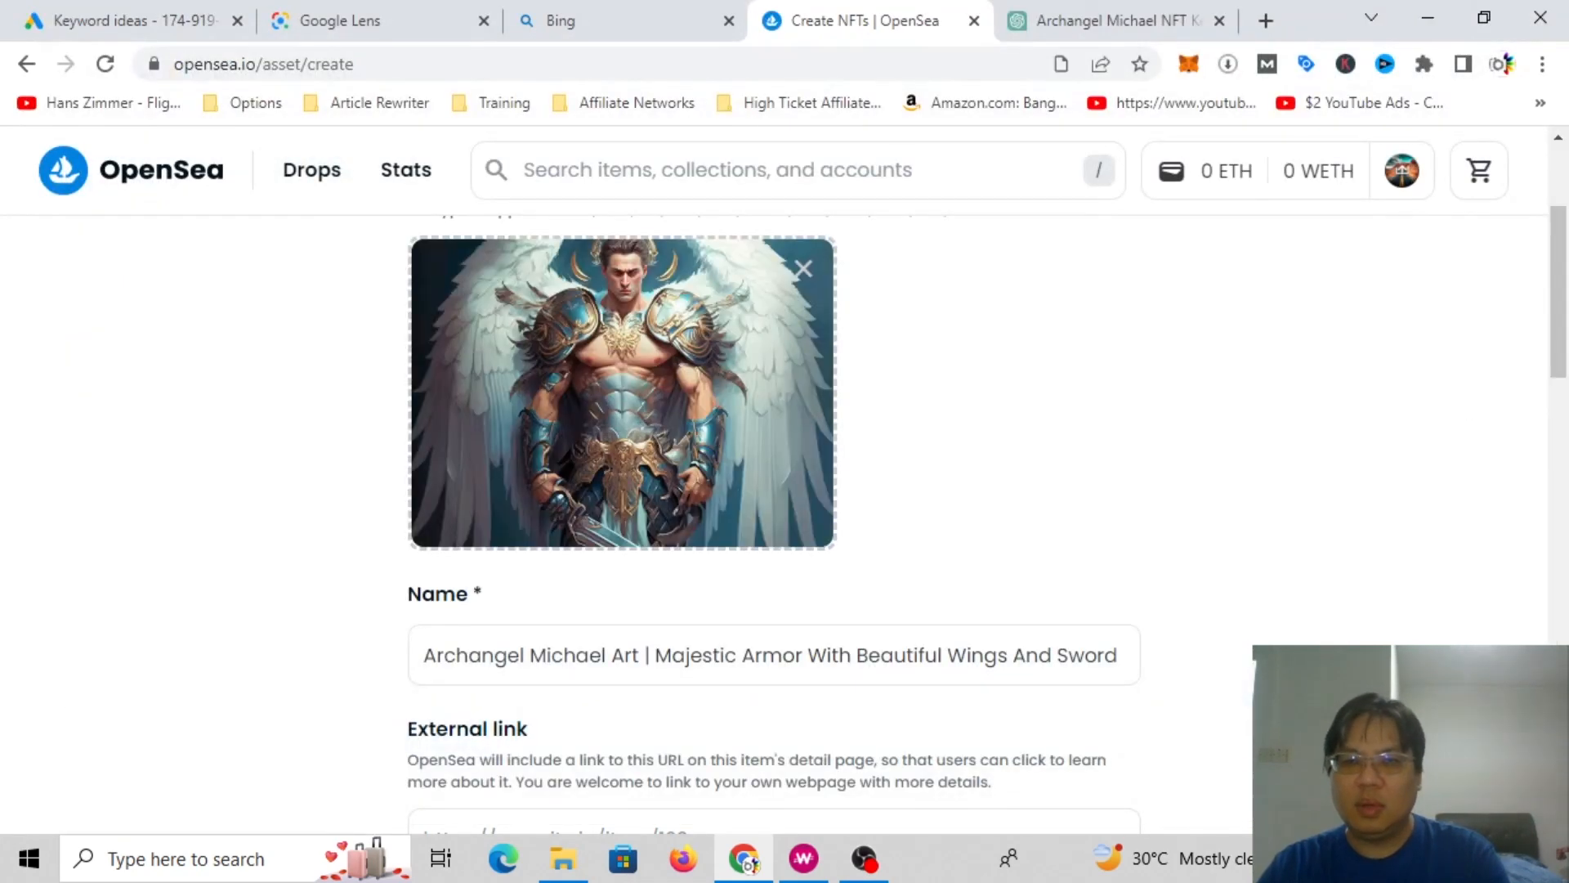
{"action": "scroll", "coordinate": [1182, 507], "scroll_direction": "up", "scroll_amount": 2}
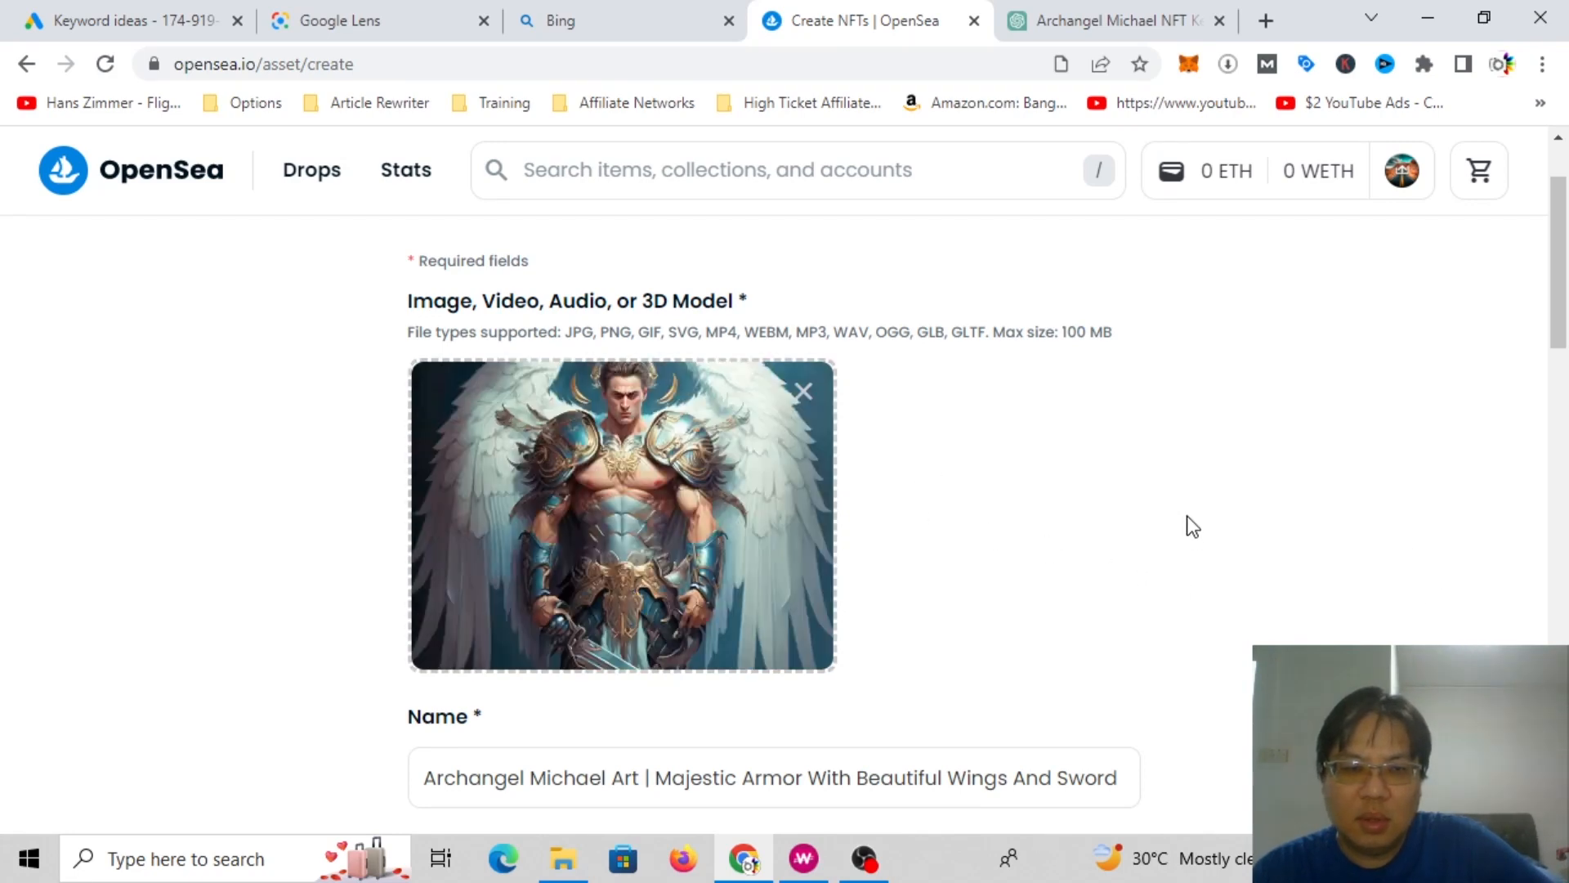
Step: Submit the NFT for creation, keeping the supply at 1 and the blockchain on Ethereum
{"action": "scroll", "coordinate": [1193, 526], "scroll_direction": "down", "scroll_amount": 12}
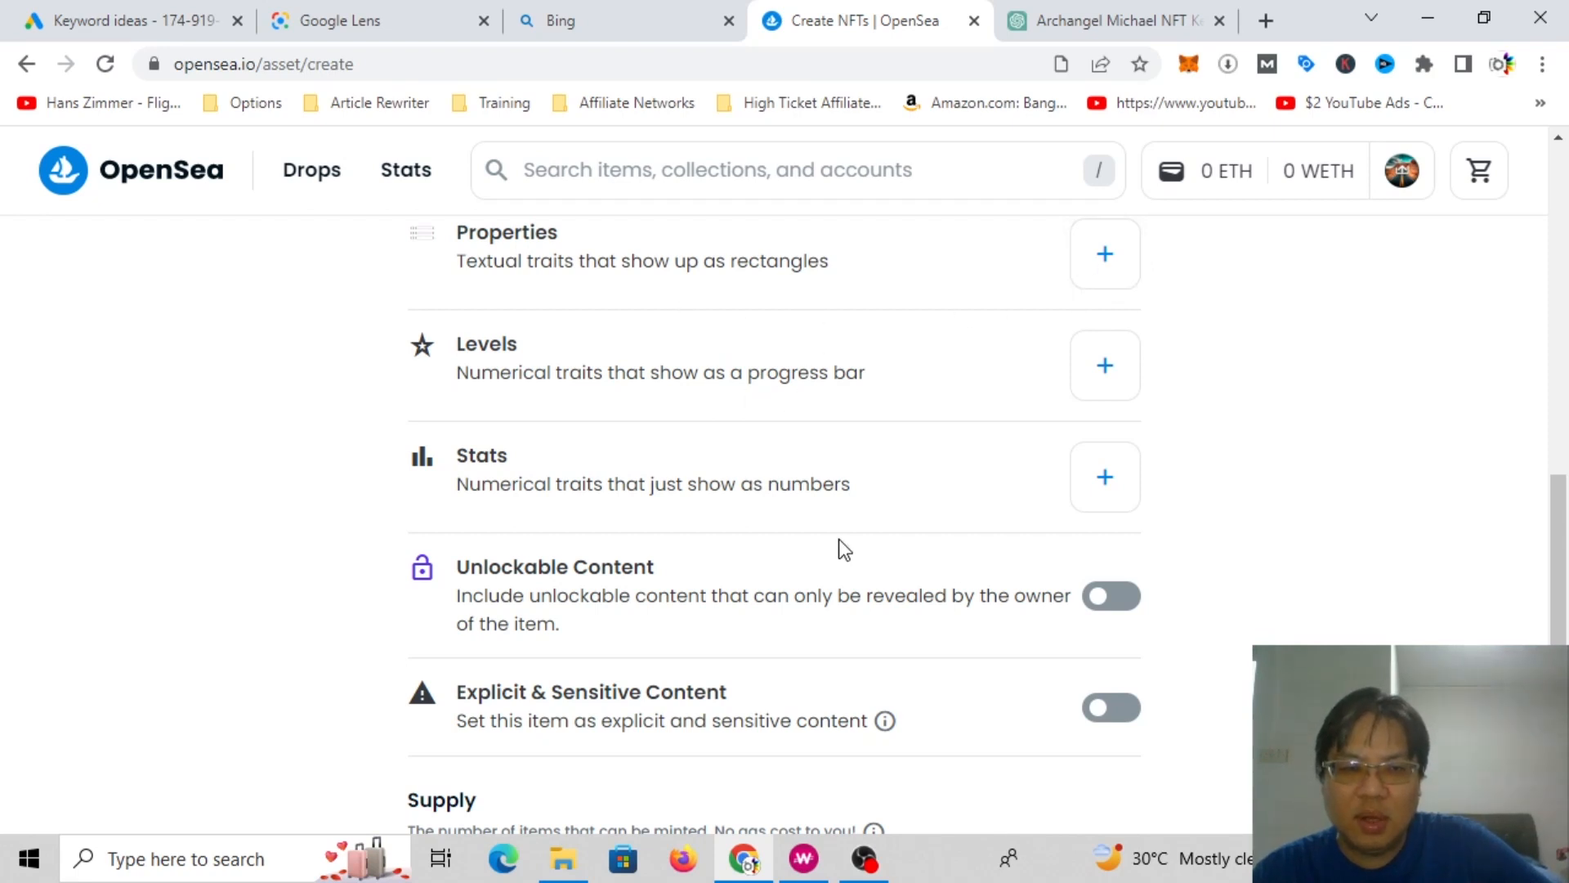
{"action": "scroll", "coordinate": [863, 541], "scroll_direction": "down", "scroll_amount": 6}
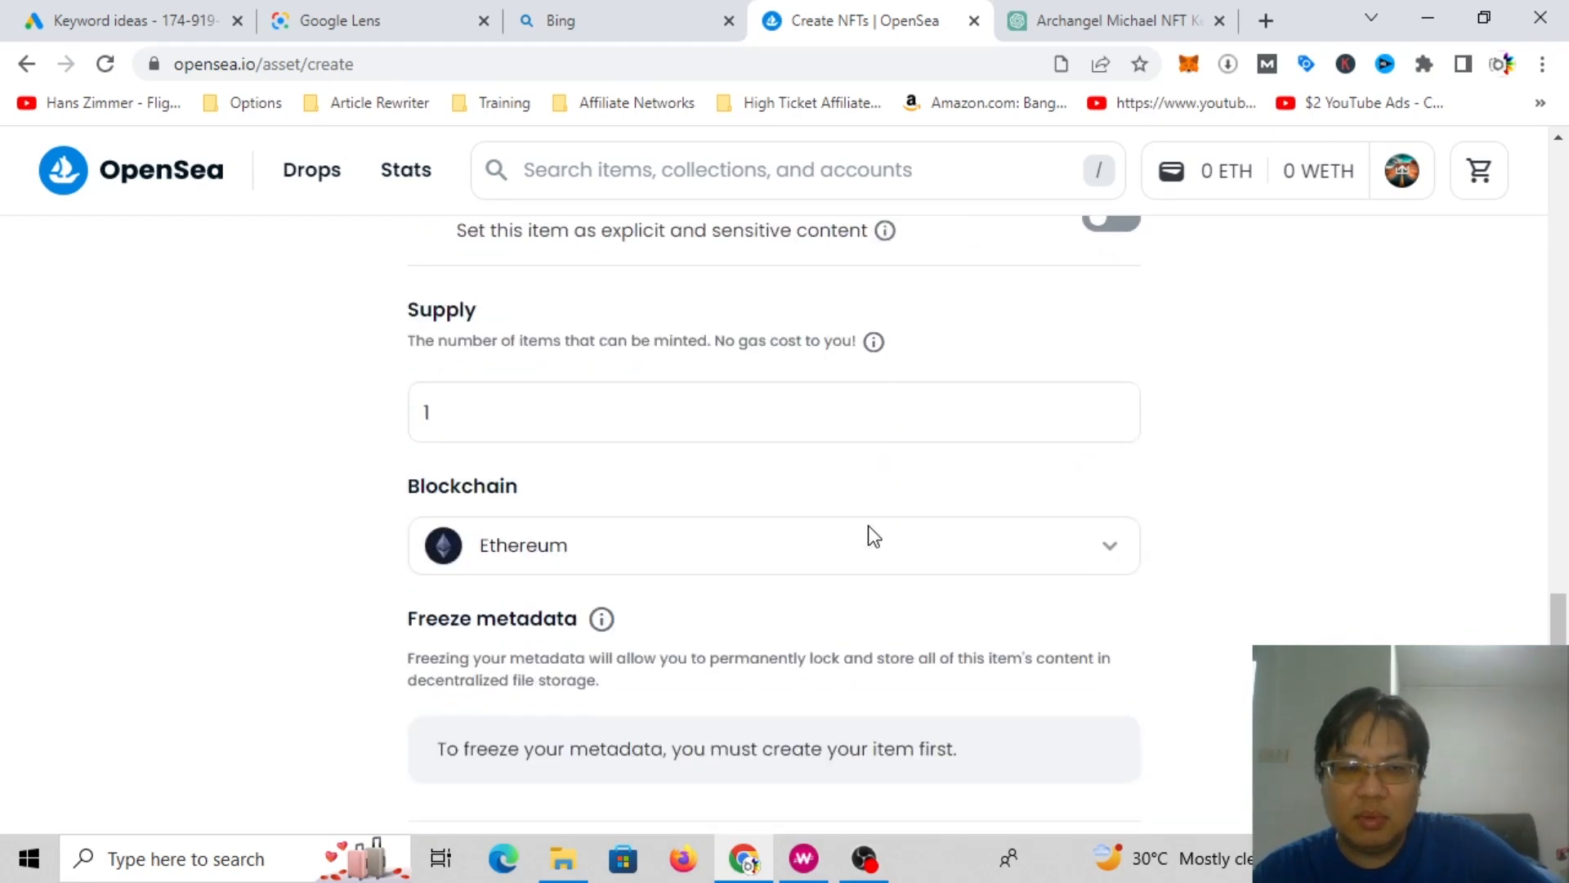
{"action": "scroll", "coordinate": [871, 535], "scroll_direction": "down", "scroll_amount": 2}
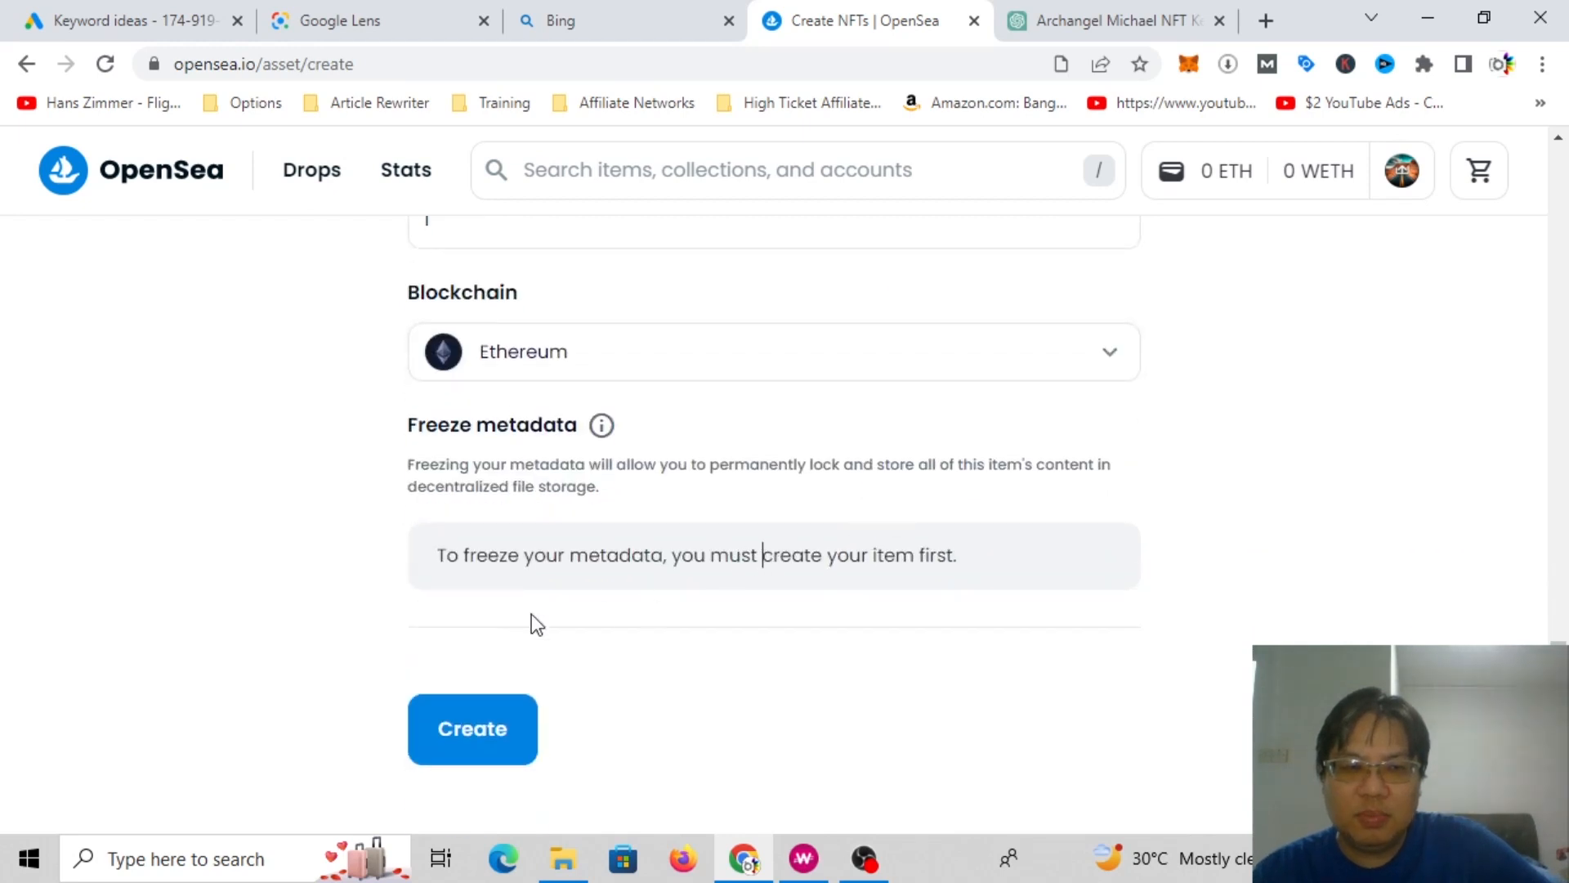
{"action": "left_click", "coordinate": [500, 742]}
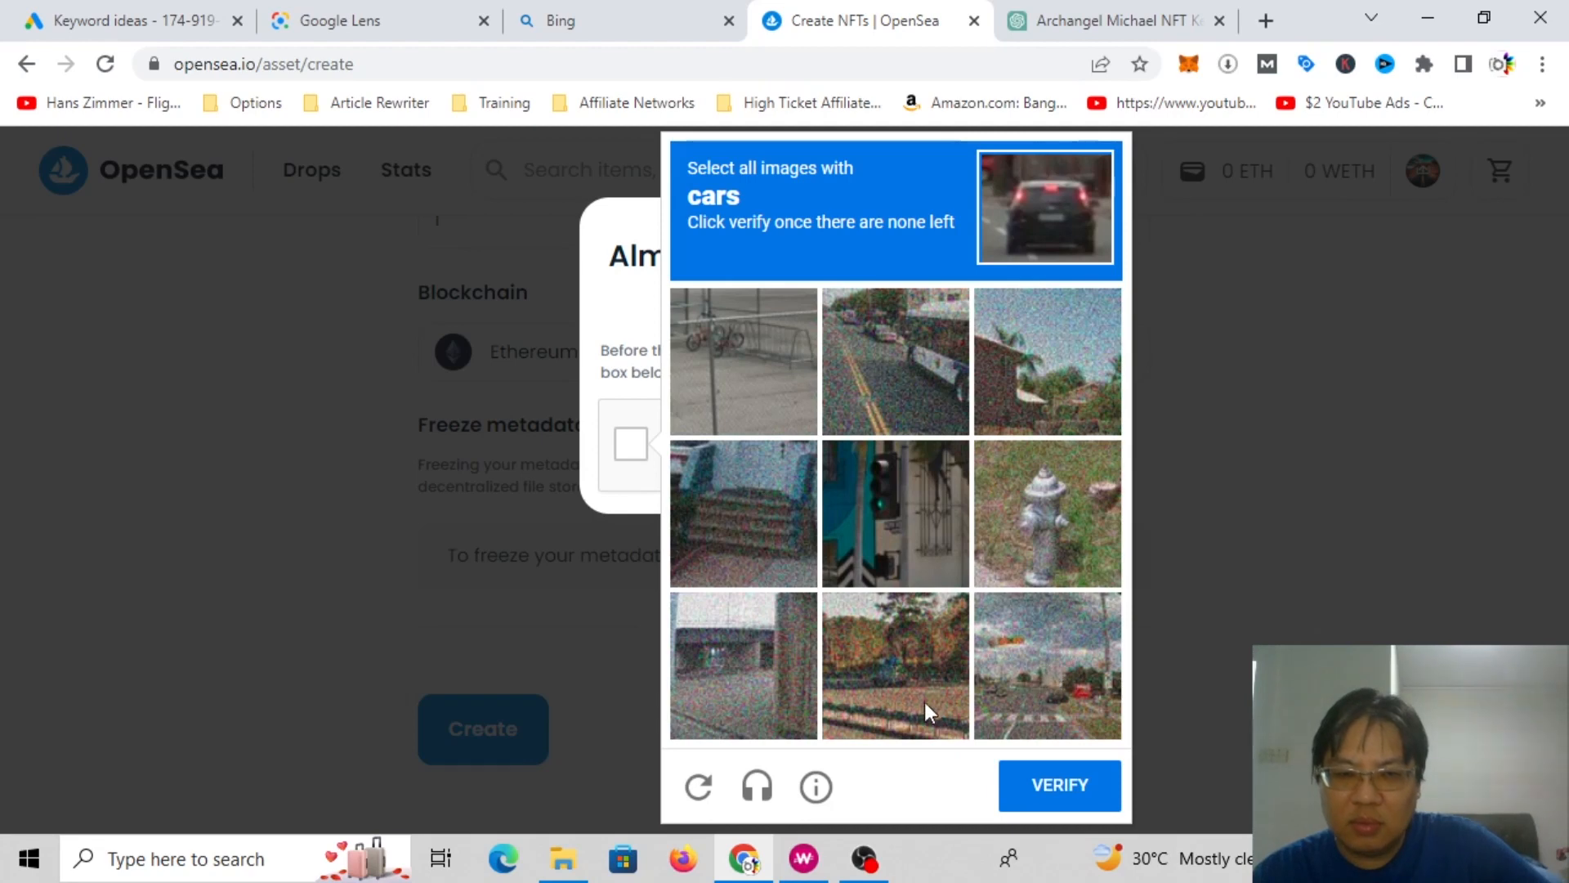
Step: Solve the captcha by selecting all images with cars and verify it
{"action": "left_click", "coordinate": [905, 377]}
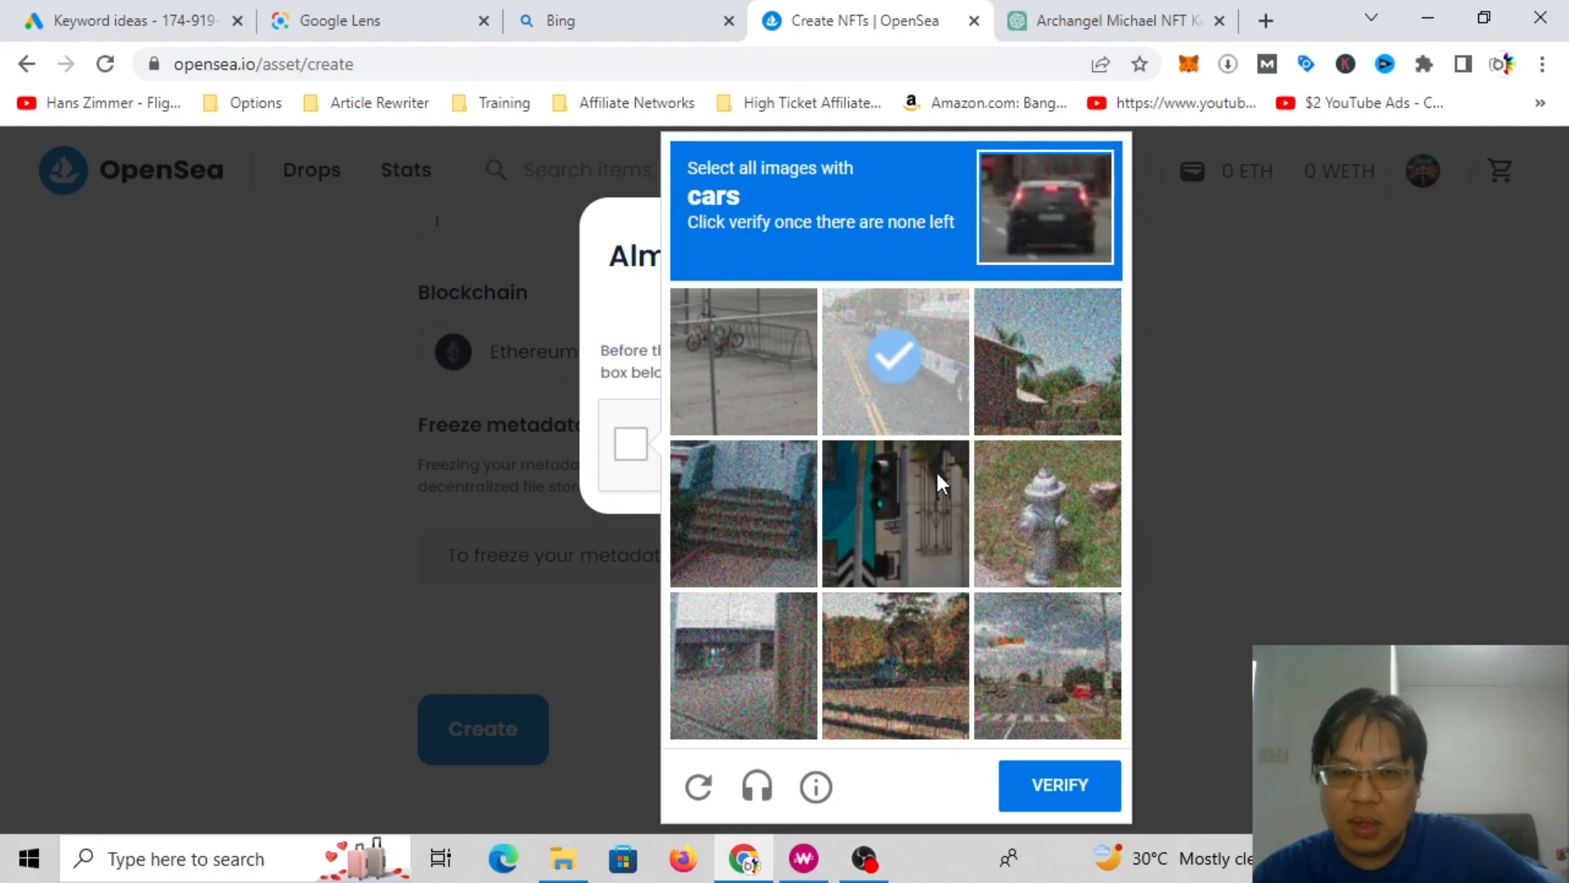
{"action": "left_click", "coordinate": [901, 663]}
{"action": "left_click", "coordinate": [1043, 660]}
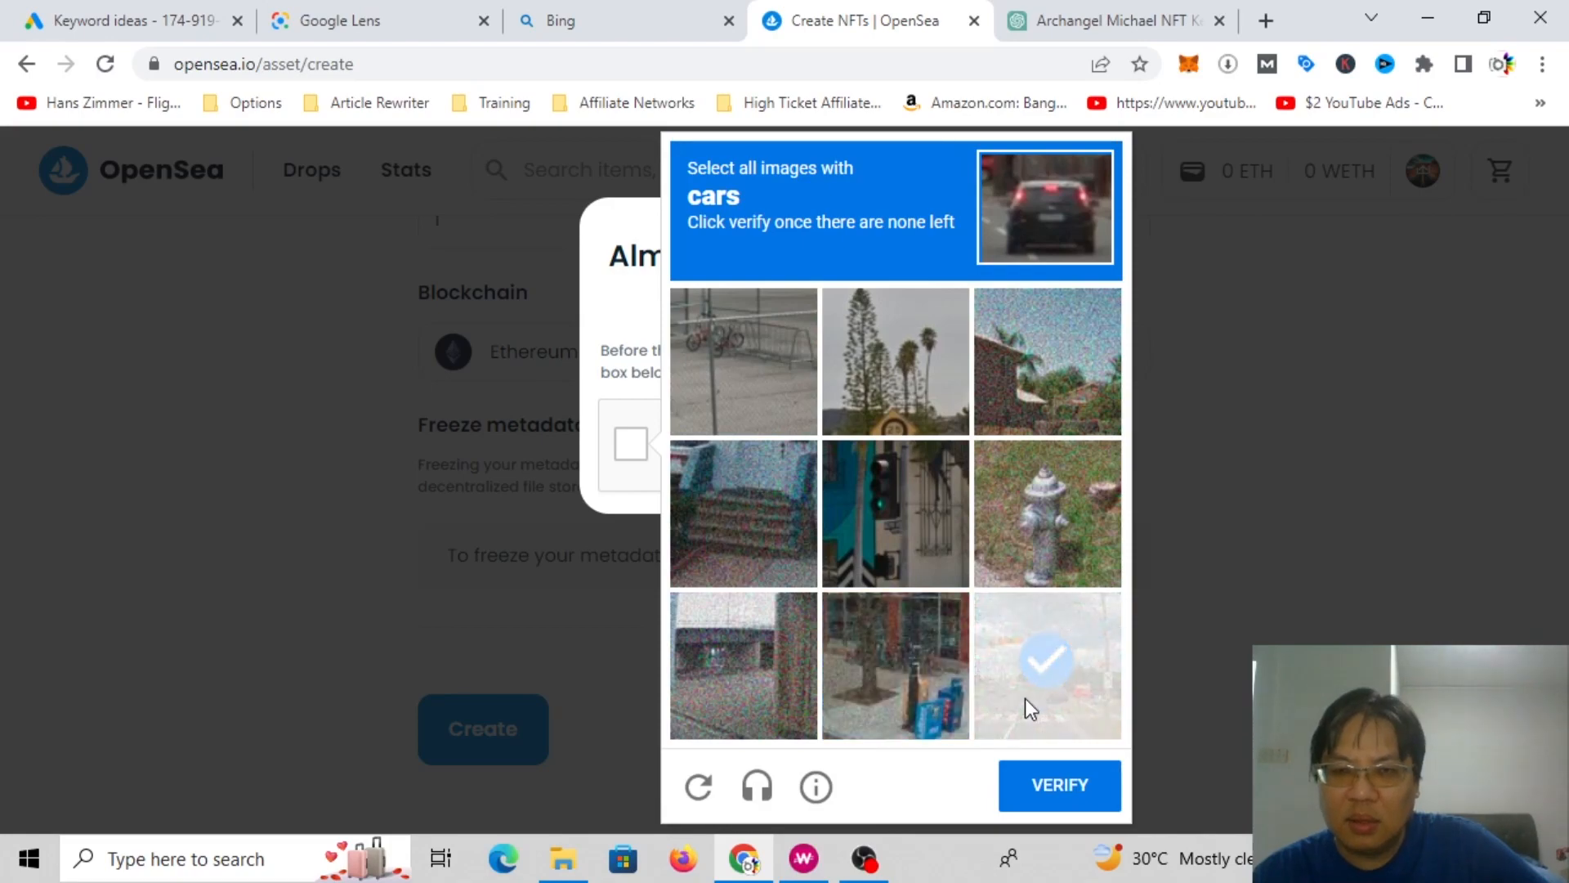
{"action": "left_click", "coordinate": [1076, 673]}
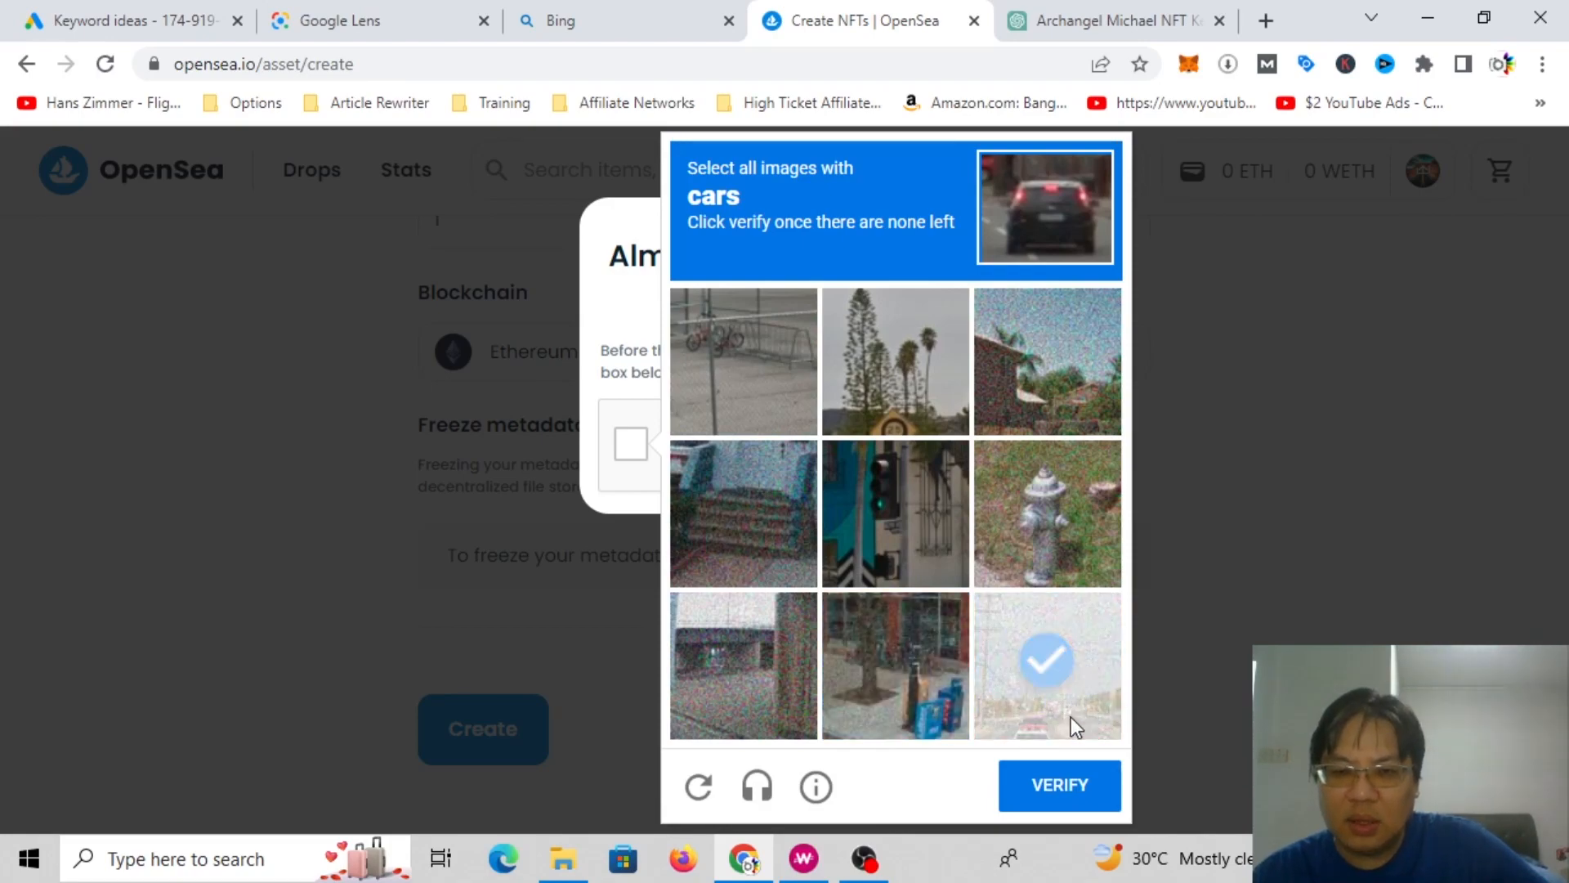
{"action": "left_click", "coordinate": [1067, 789]}
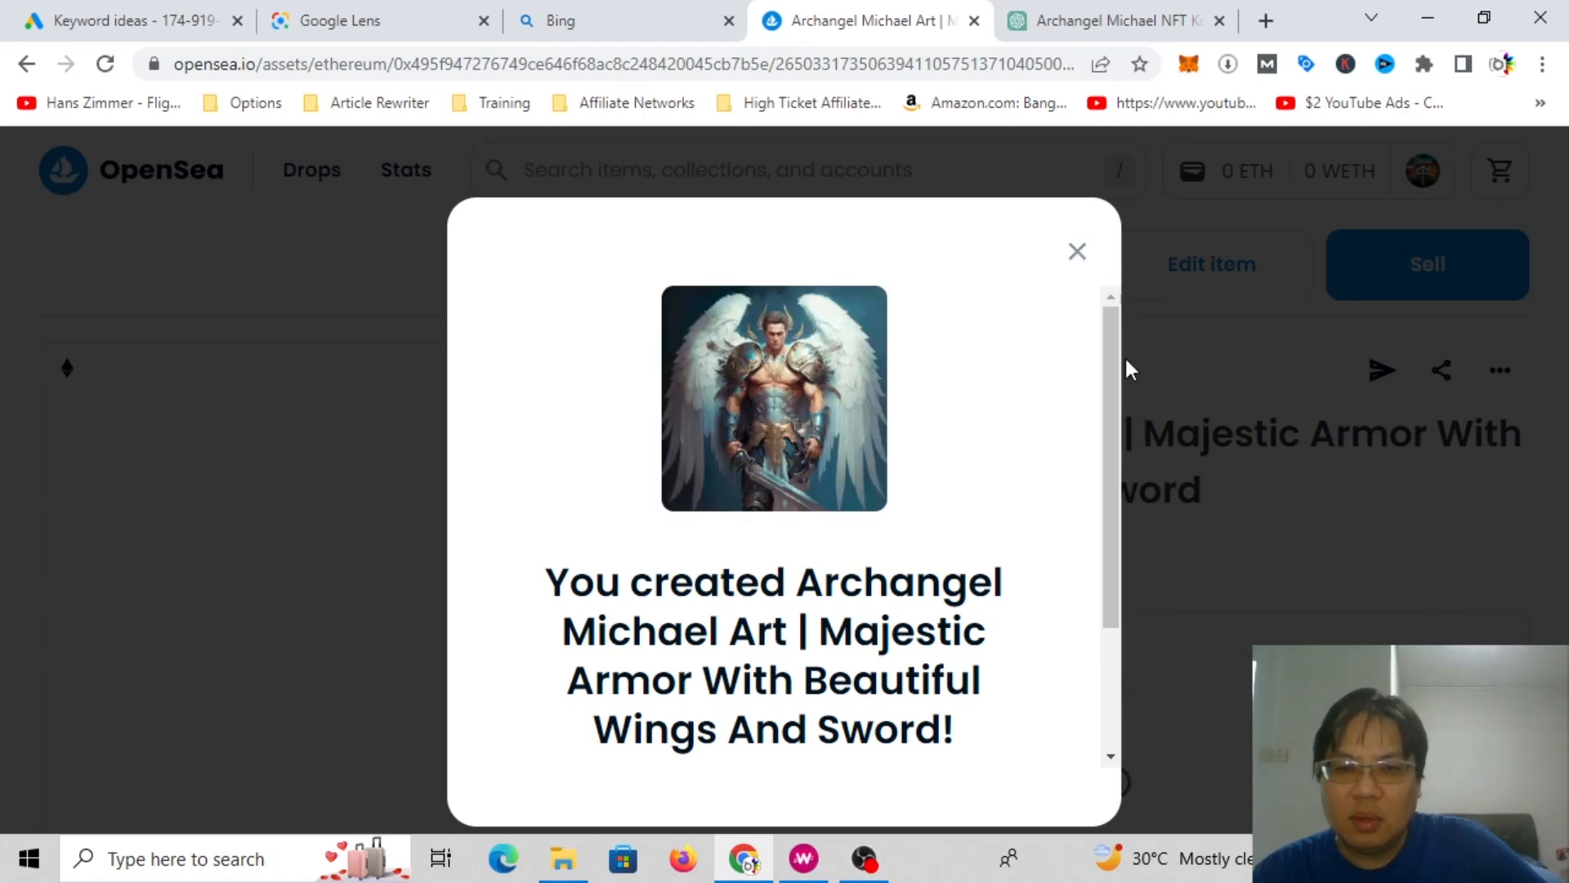
Step: Copy the newly created item's link, open Notepad and paste the link into a blank document
{"action": "left_click_drag", "start_coordinate": [1106, 353], "coordinate": [1079, 298]}
{"action": "scroll", "coordinate": [1110, 523], "scroll_direction": "down", "scroll_amount": 2}
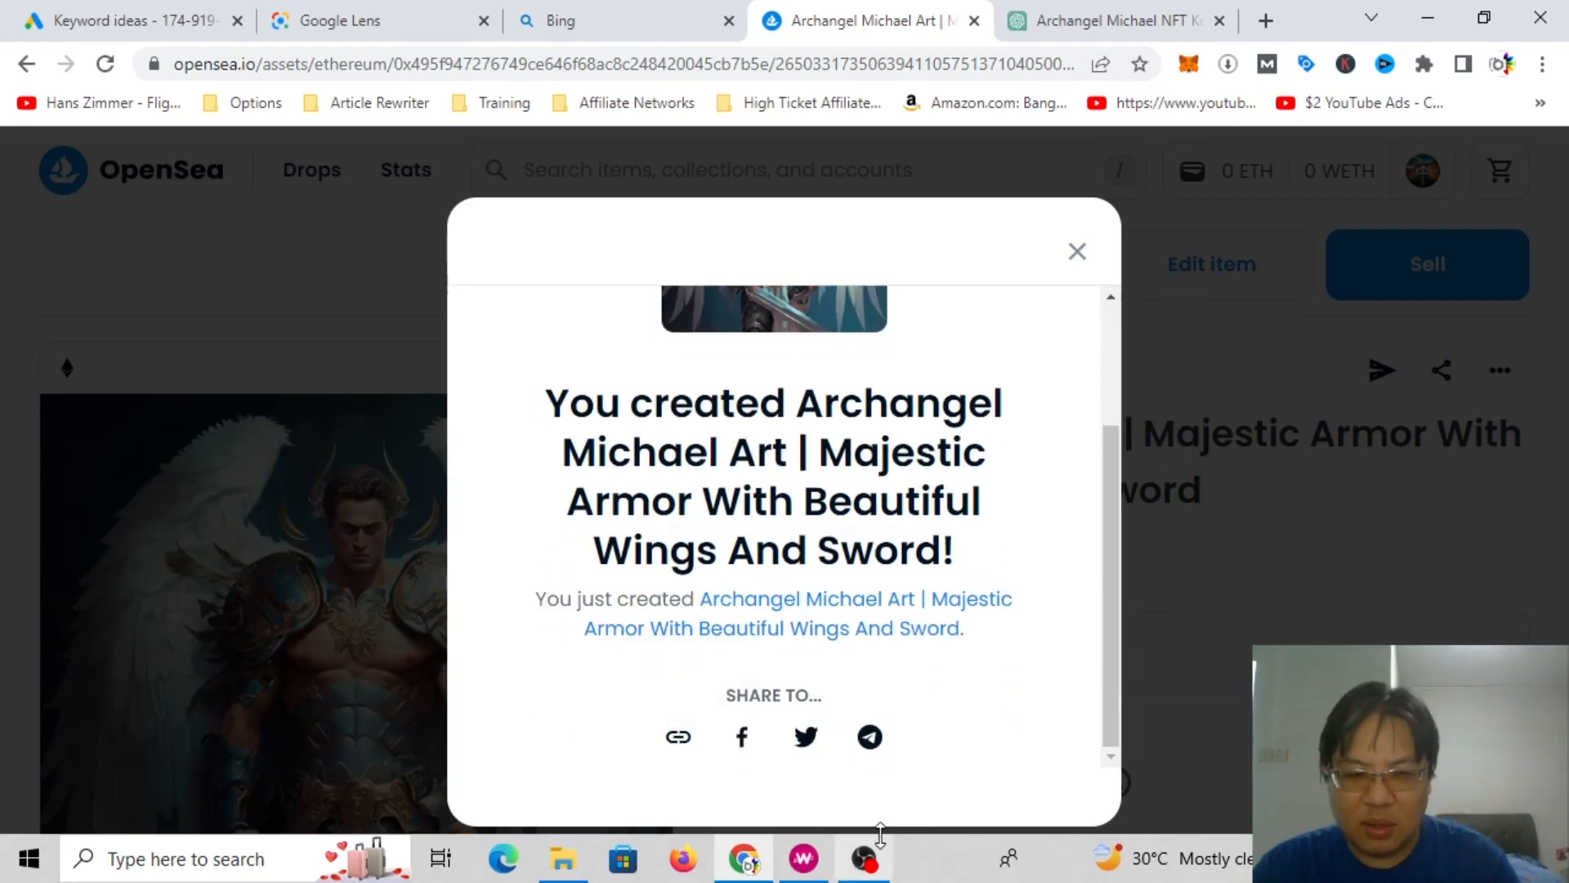
{"action": "left_click", "coordinate": [286, 867]}
{"action": "type", "text": "notepad"}
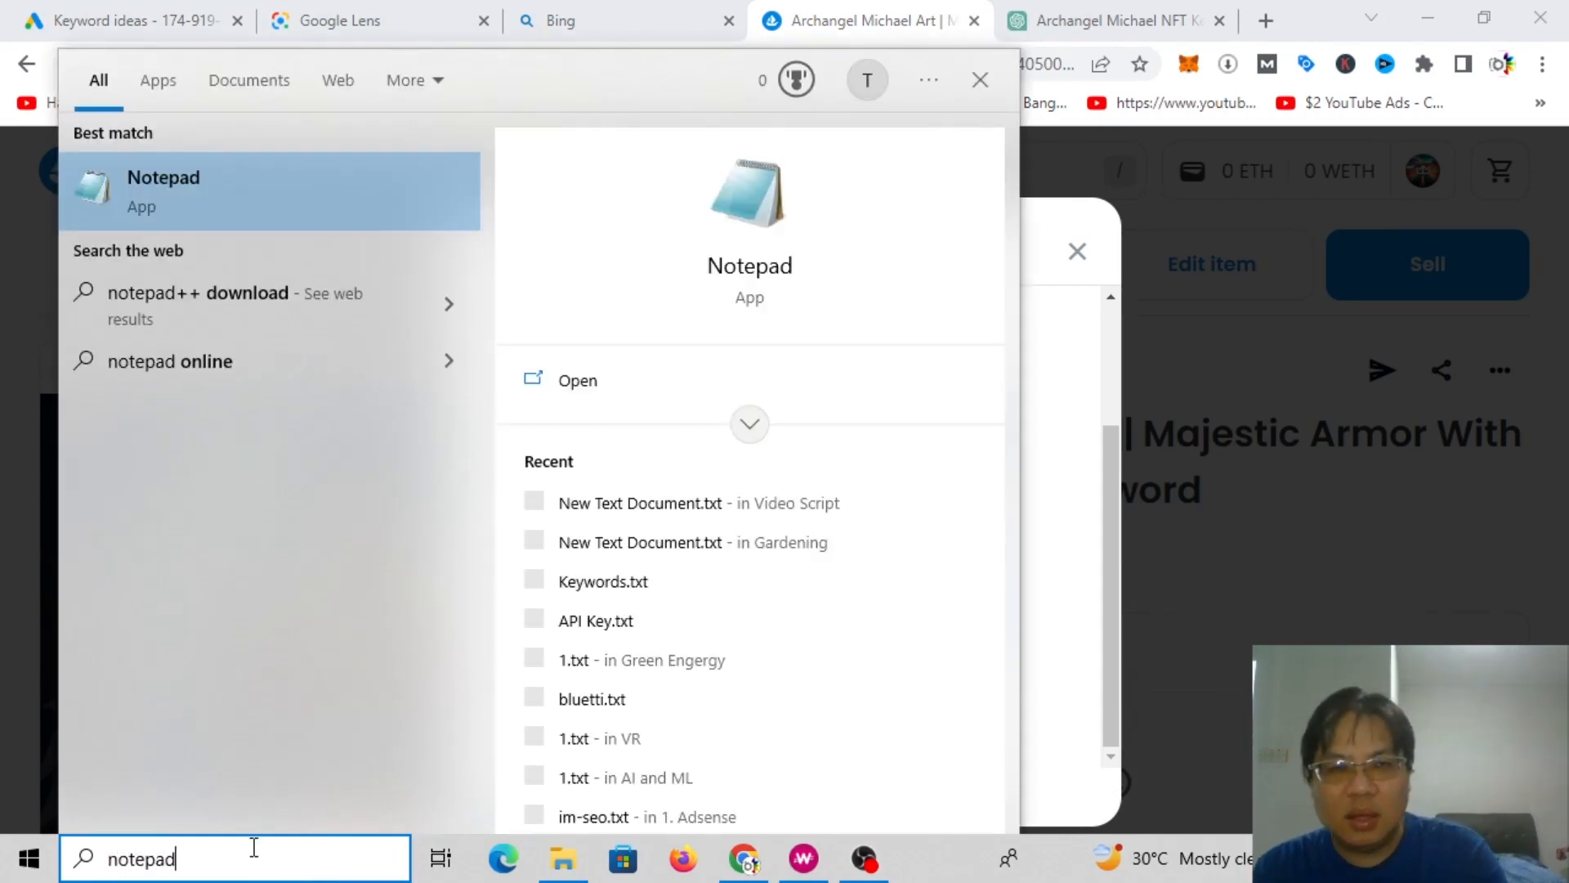
{"action": "left_click", "coordinate": [764, 411]}
{"action": "key", "text": "ctrl+v"}
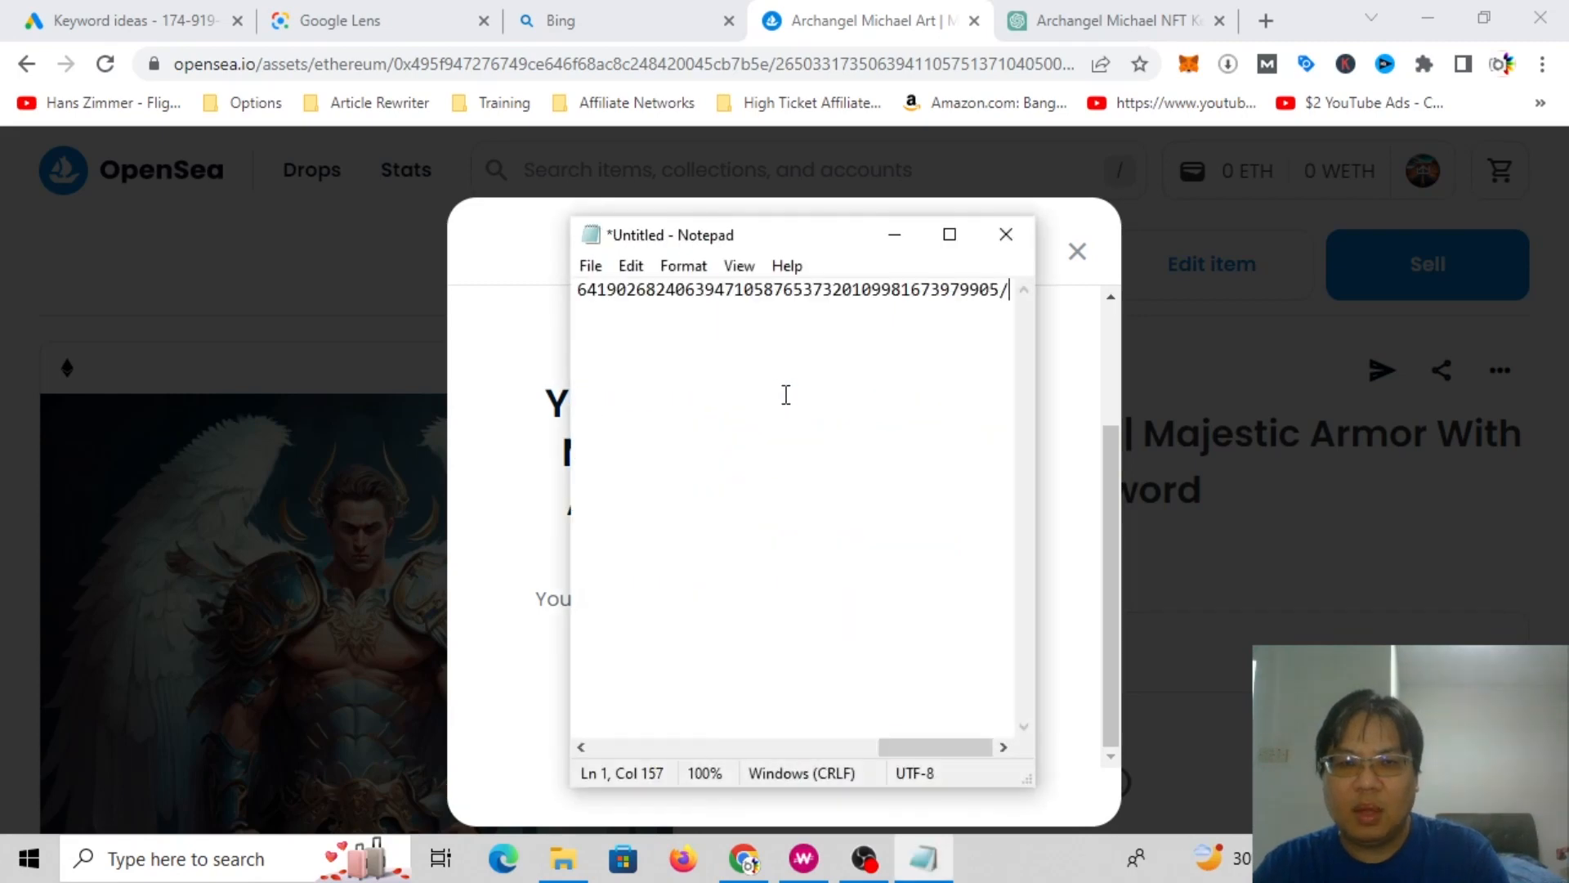
{"action": "left_click_drag", "start_coordinate": [1005, 291], "coordinate": [4, 257]}
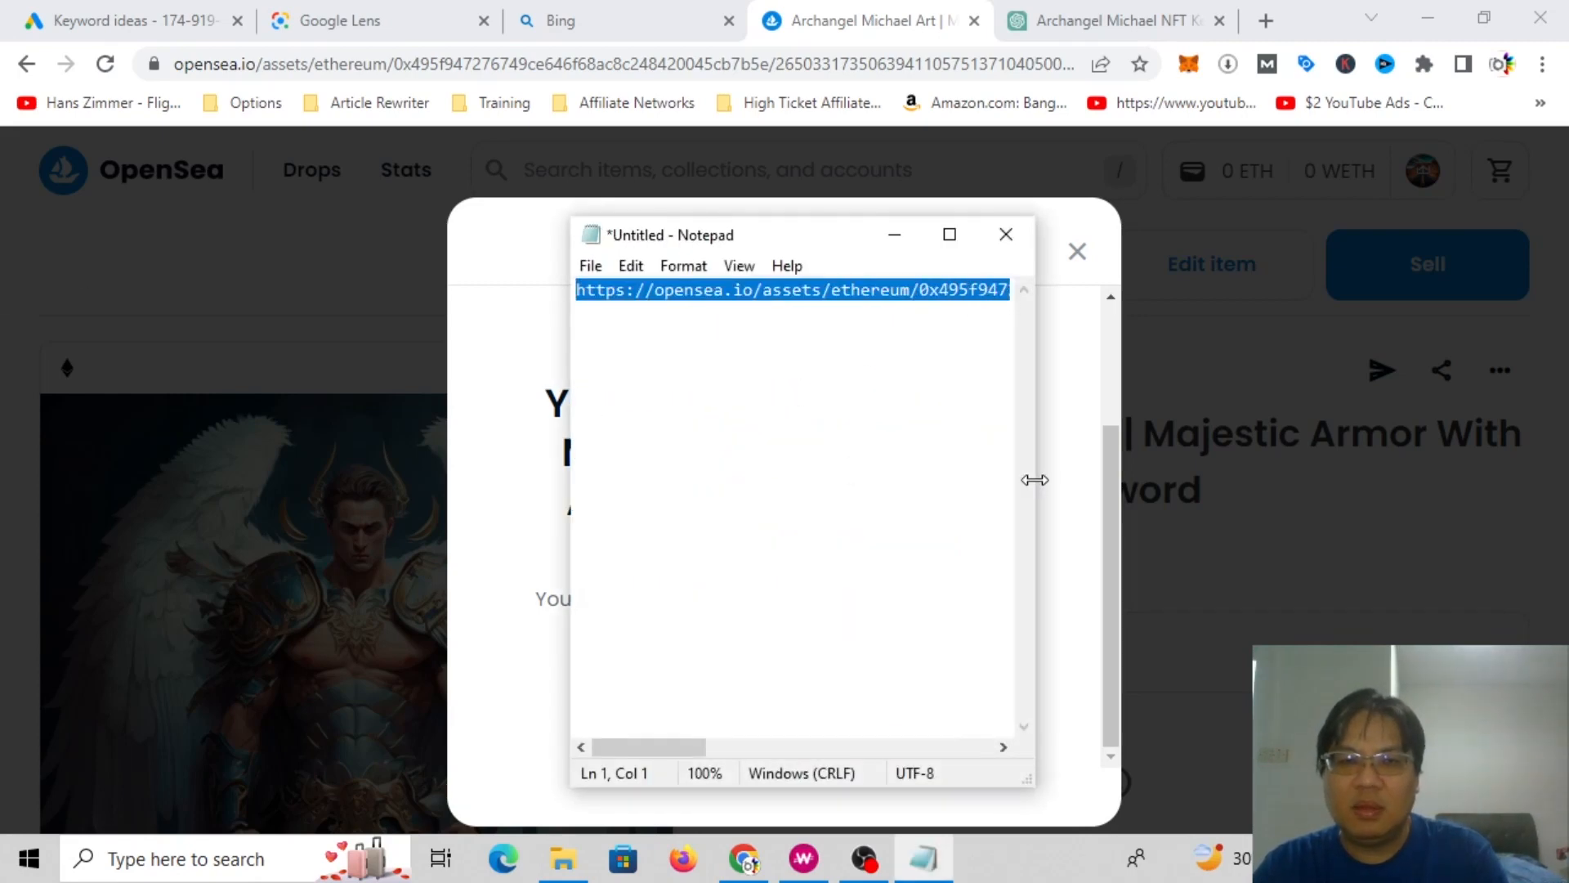
Step: Return to OpenSea, dismiss the creation dialog and examine the item page's title, description, price history, offers and activity
{"action": "left_click", "coordinate": [1292, 582]}
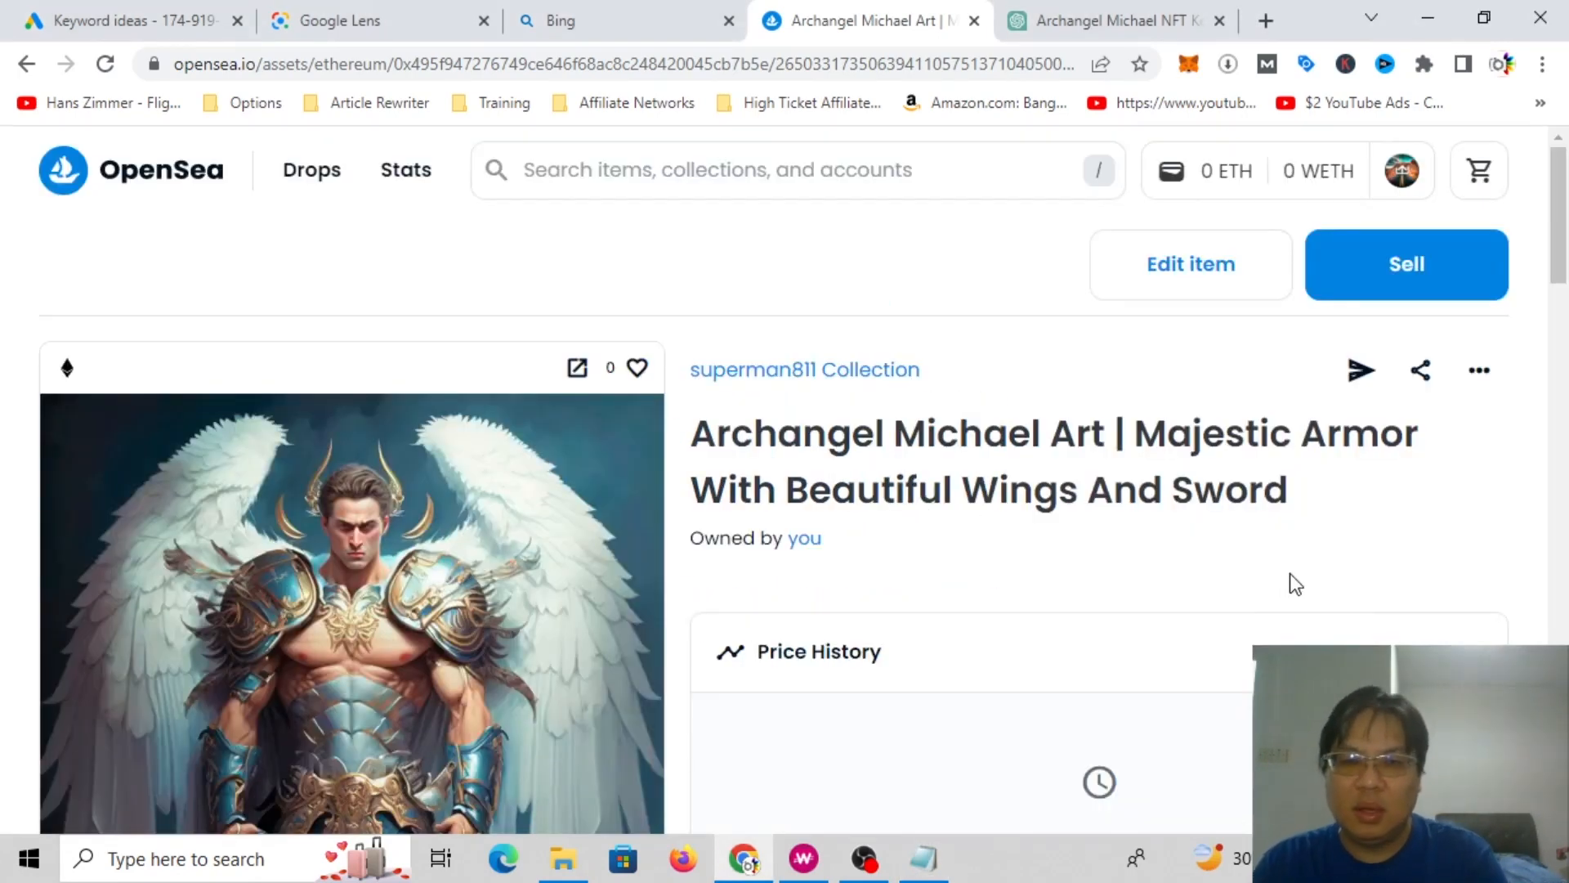
{"action": "scroll", "coordinate": [1311, 504], "scroll_direction": "down", "scroll_amount": 5}
{"action": "scroll", "coordinate": [1312, 504], "scroll_direction": "up", "scroll_amount": 2}
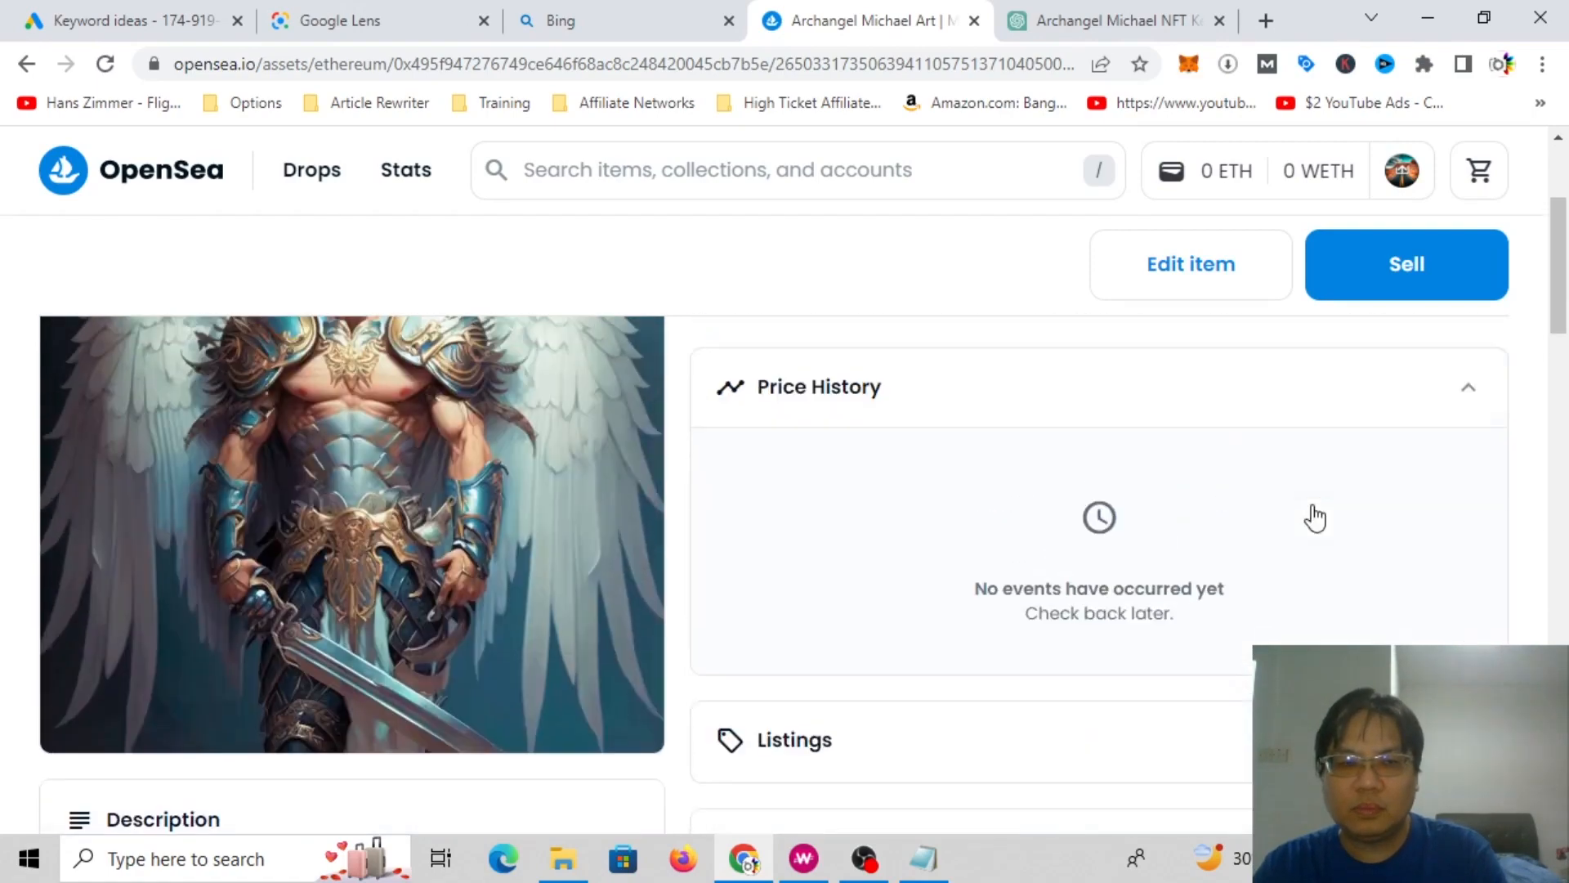
{"action": "scroll", "coordinate": [1311, 515], "scroll_direction": "up", "scroll_amount": 3}
{"action": "scroll", "coordinate": [1311, 511], "scroll_direction": "down", "scroll_amount": 4}
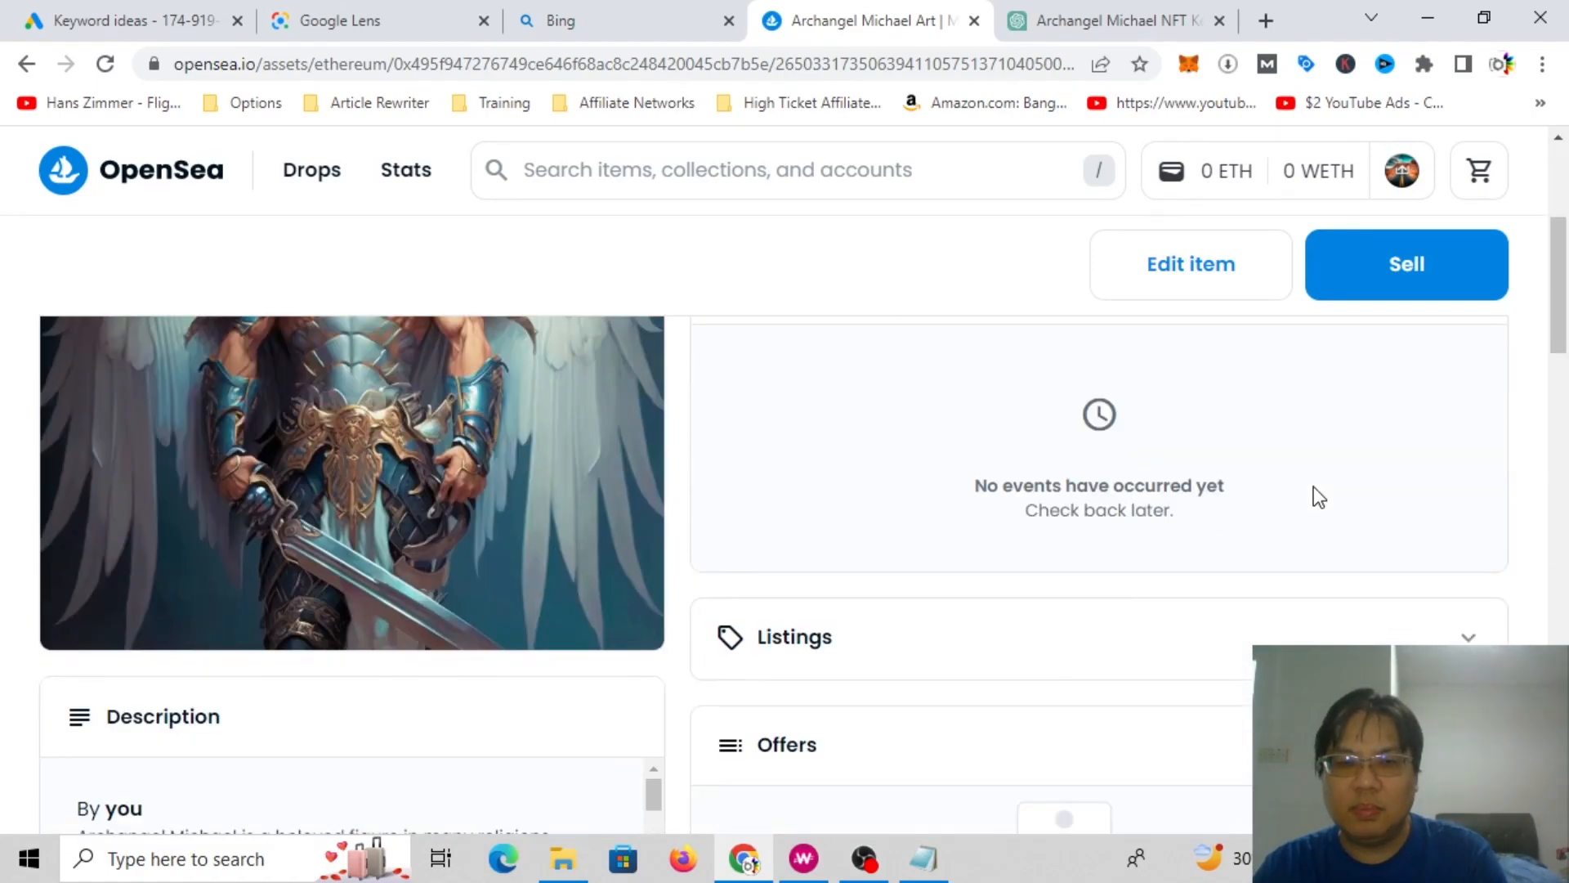
{"action": "scroll", "coordinate": [1312, 488], "scroll_direction": "down", "scroll_amount": 4}
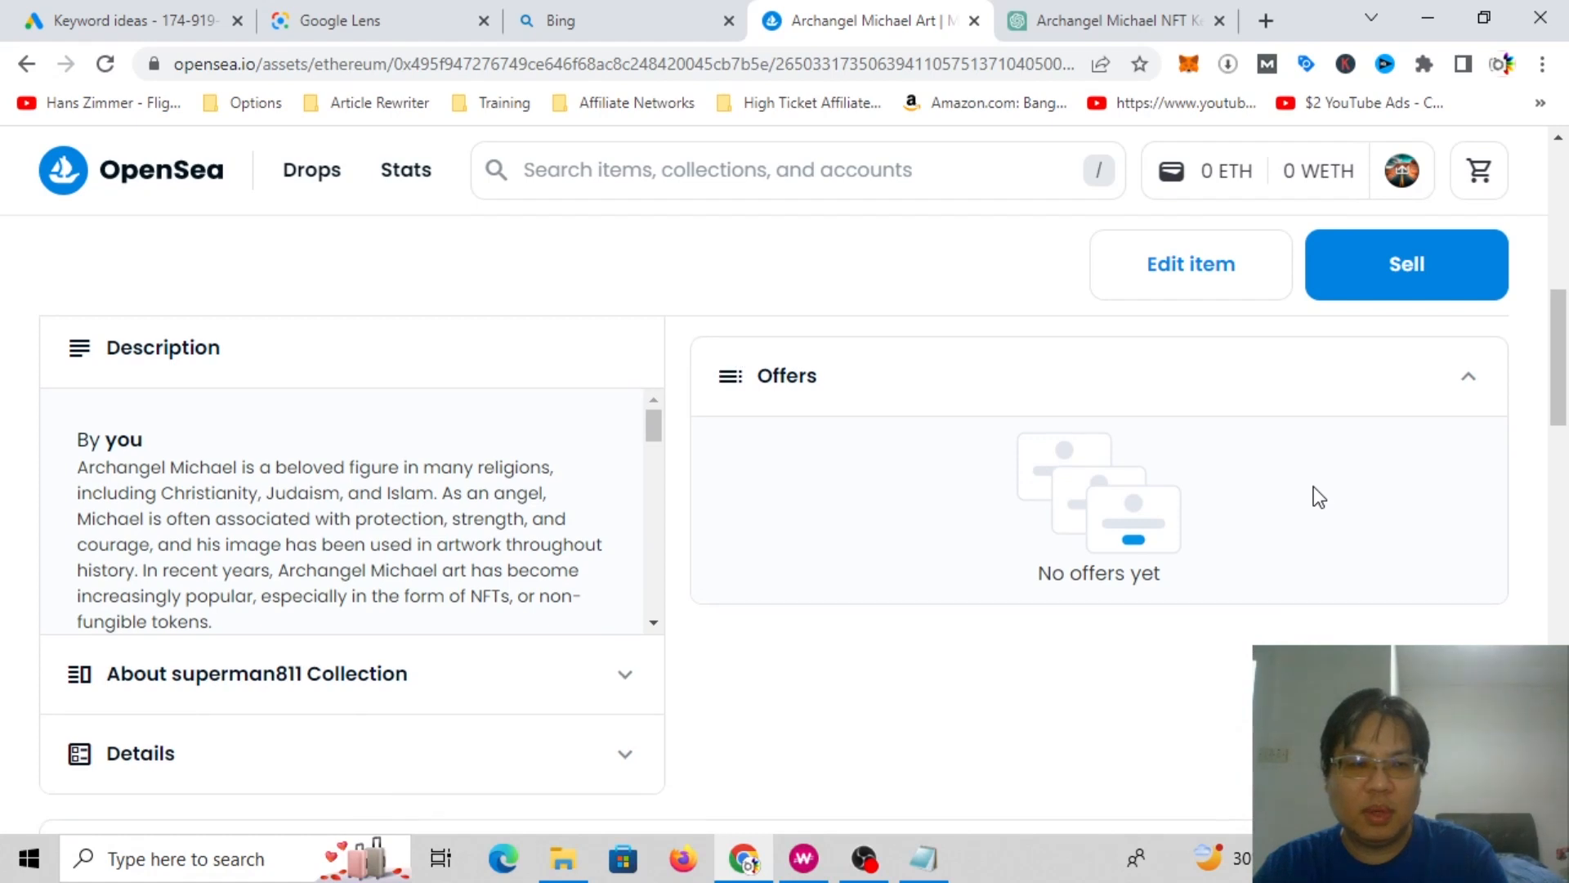
{"action": "scroll", "coordinate": [1313, 488], "scroll_direction": "down", "scroll_amount": 9}
{"action": "scroll", "coordinate": [1309, 497], "scroll_direction": "up", "scroll_amount": 3}
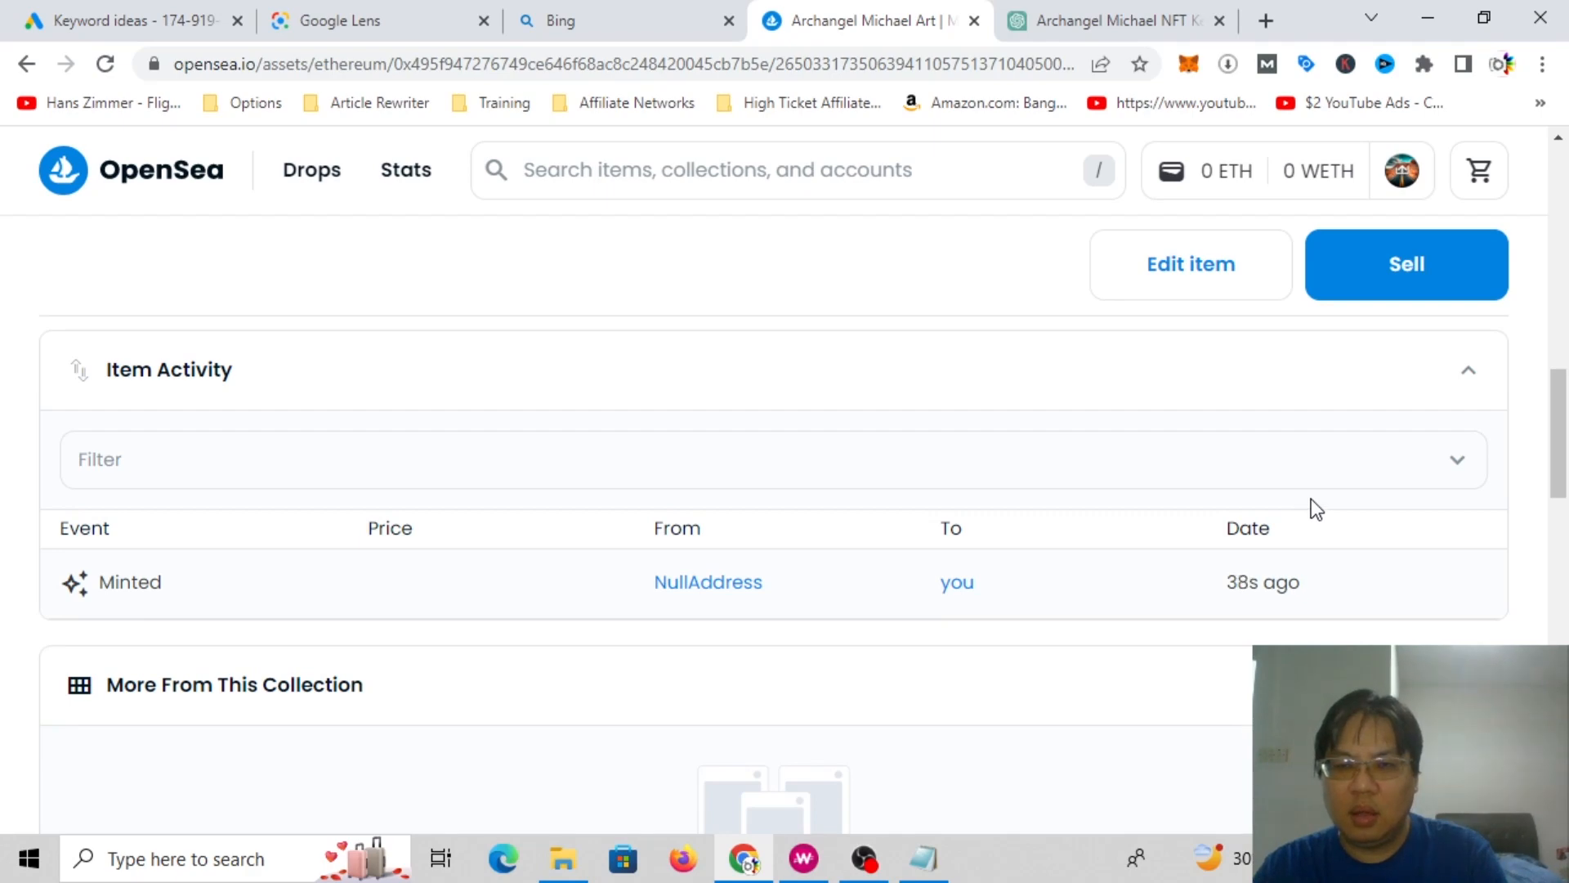
{"action": "scroll", "coordinate": [1311, 507], "scroll_direction": "down", "scroll_amount": 10}
{"action": "scroll", "coordinate": [1314, 500], "scroll_direction": "up", "scroll_amount": 9}
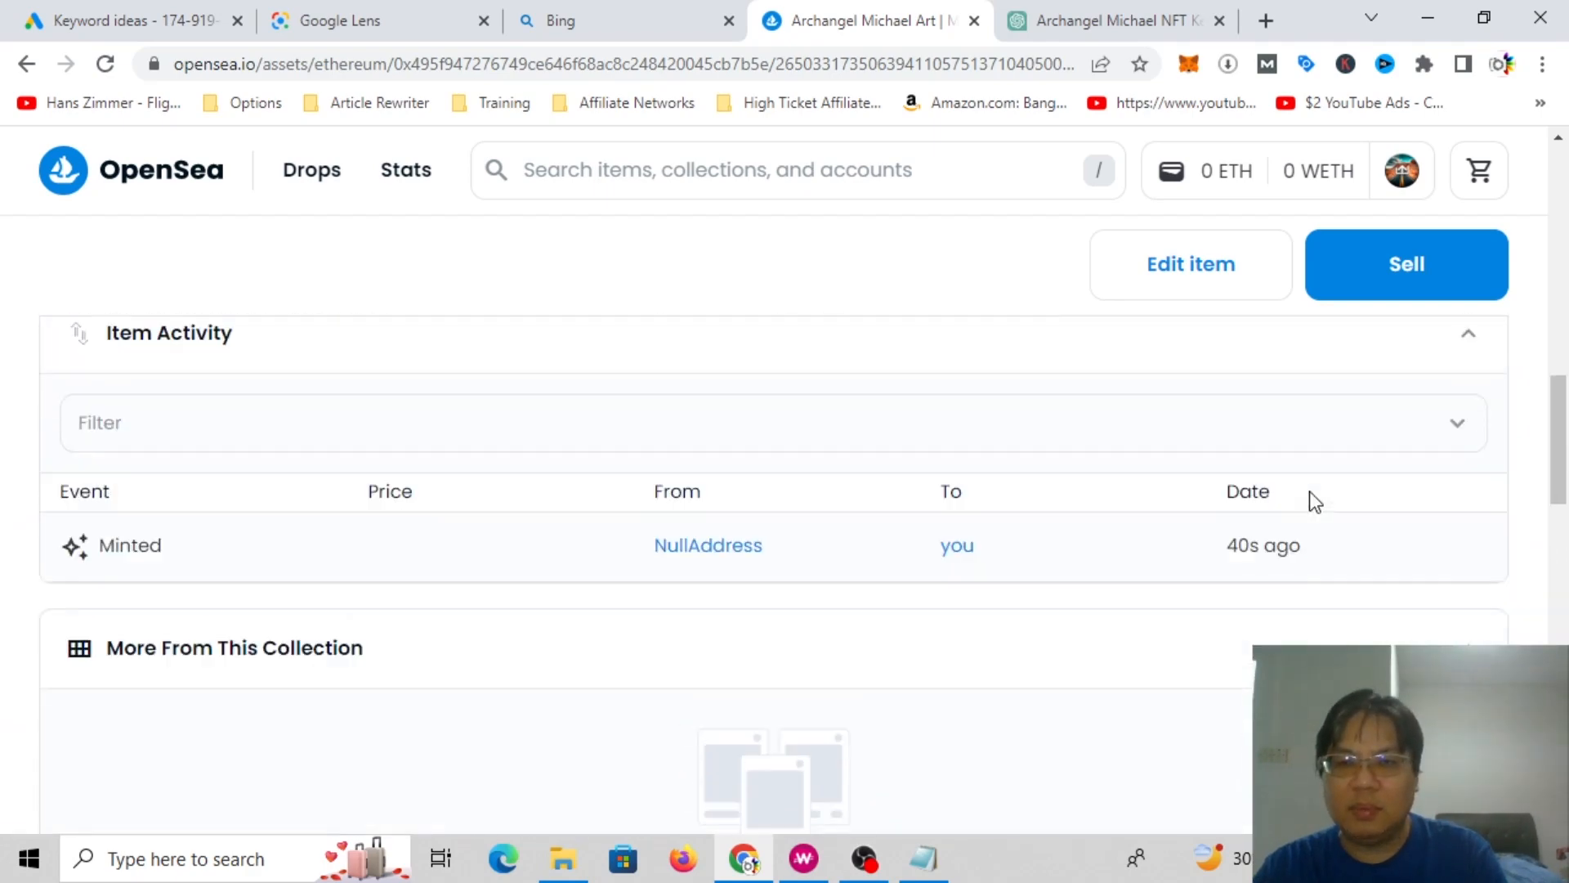
{"action": "scroll", "coordinate": [1310, 497], "scroll_direction": "up", "scroll_amount": 6}
{"action": "scroll", "coordinate": [1399, 514], "scroll_direction": "up", "scroll_amount": 3}
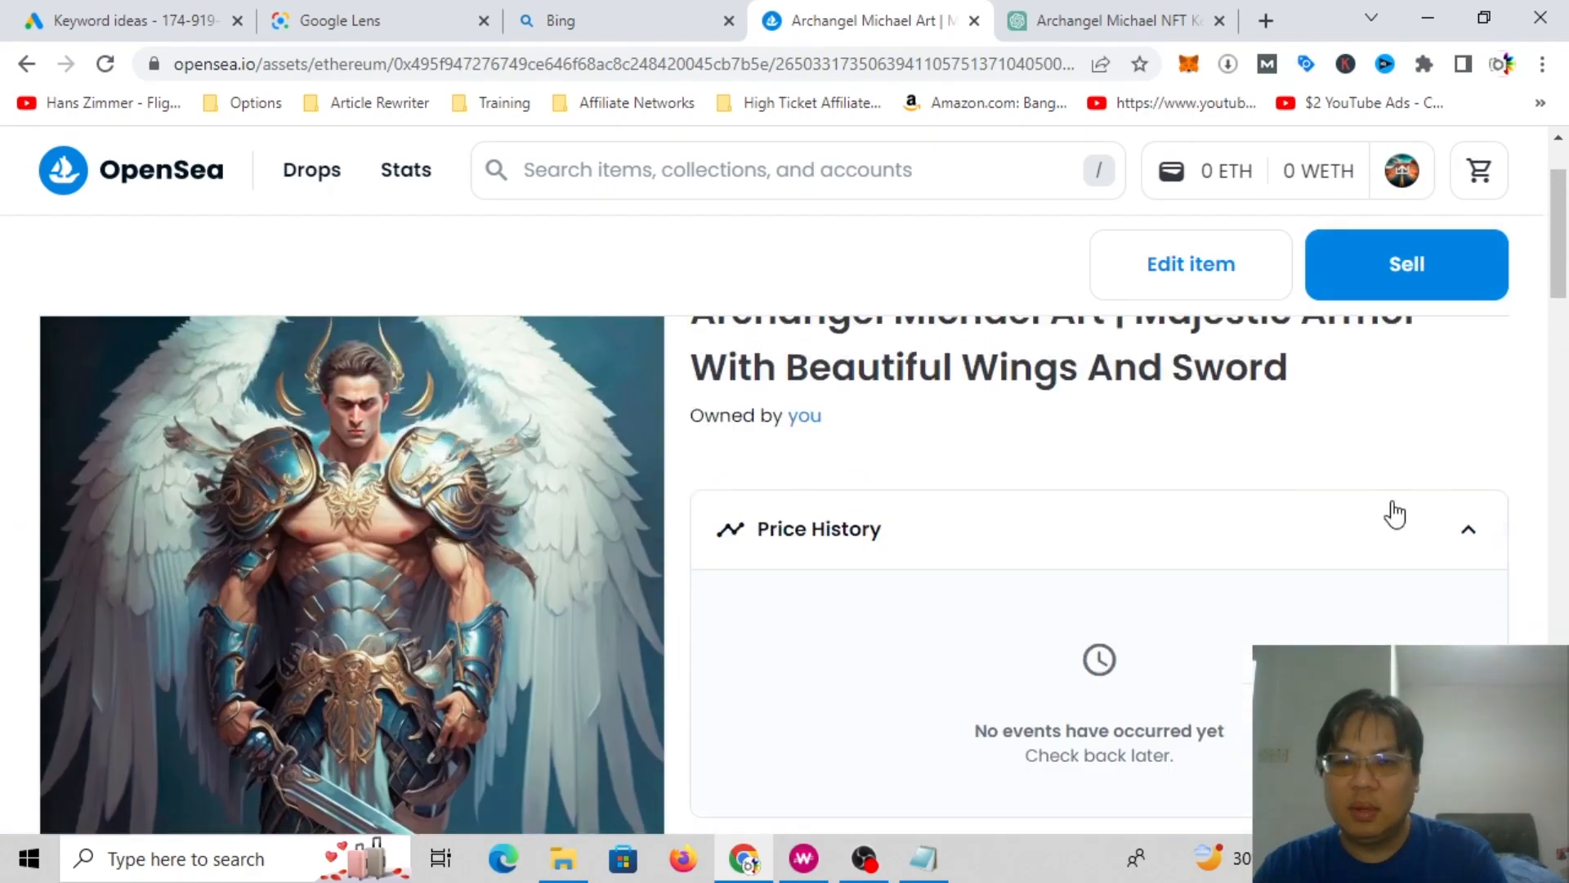
{"action": "scroll", "coordinate": [1394, 513], "scroll_direction": "up", "scroll_amount": 2}
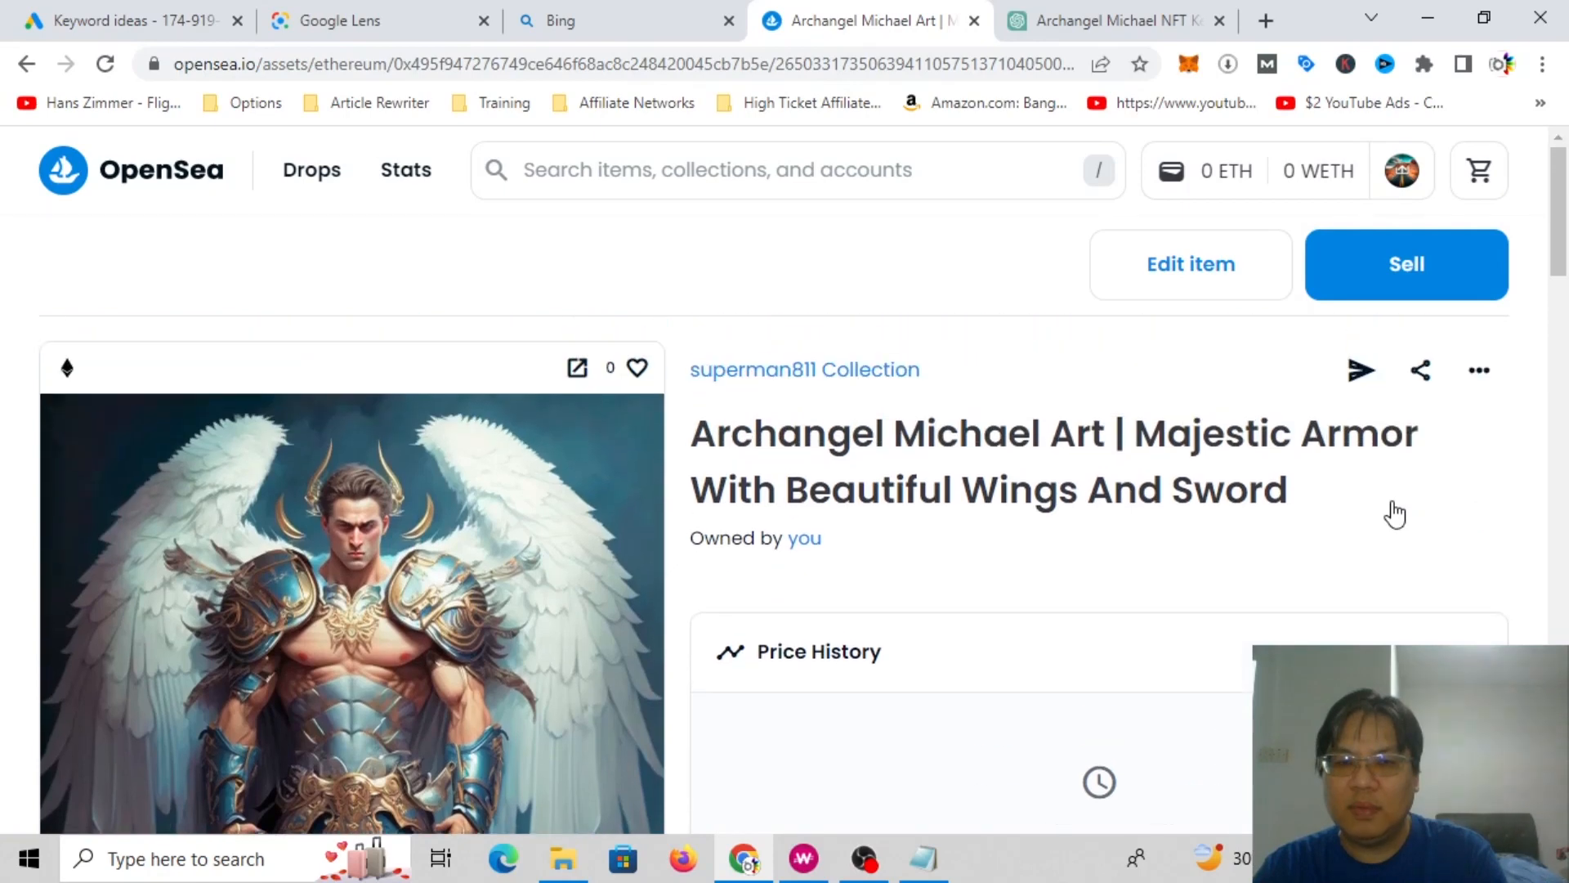
Step: Start the sale listing for the Archangel Michael item and enter a price of 0.02 ETH
{"action": "left_click", "coordinate": [1429, 274]}
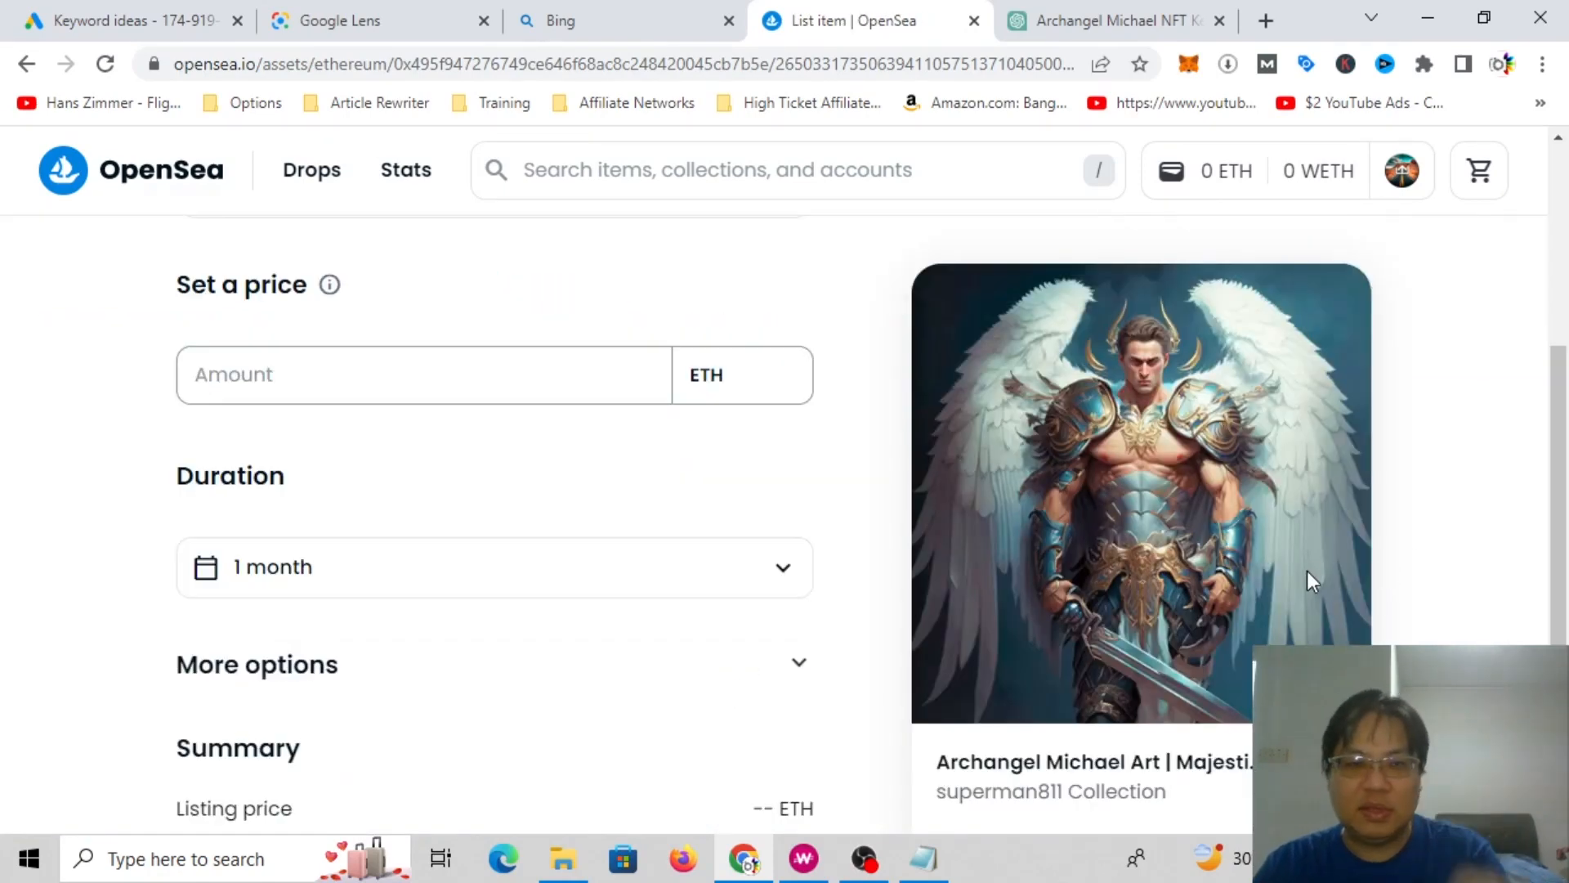
{"action": "type", "text": "0.0"}
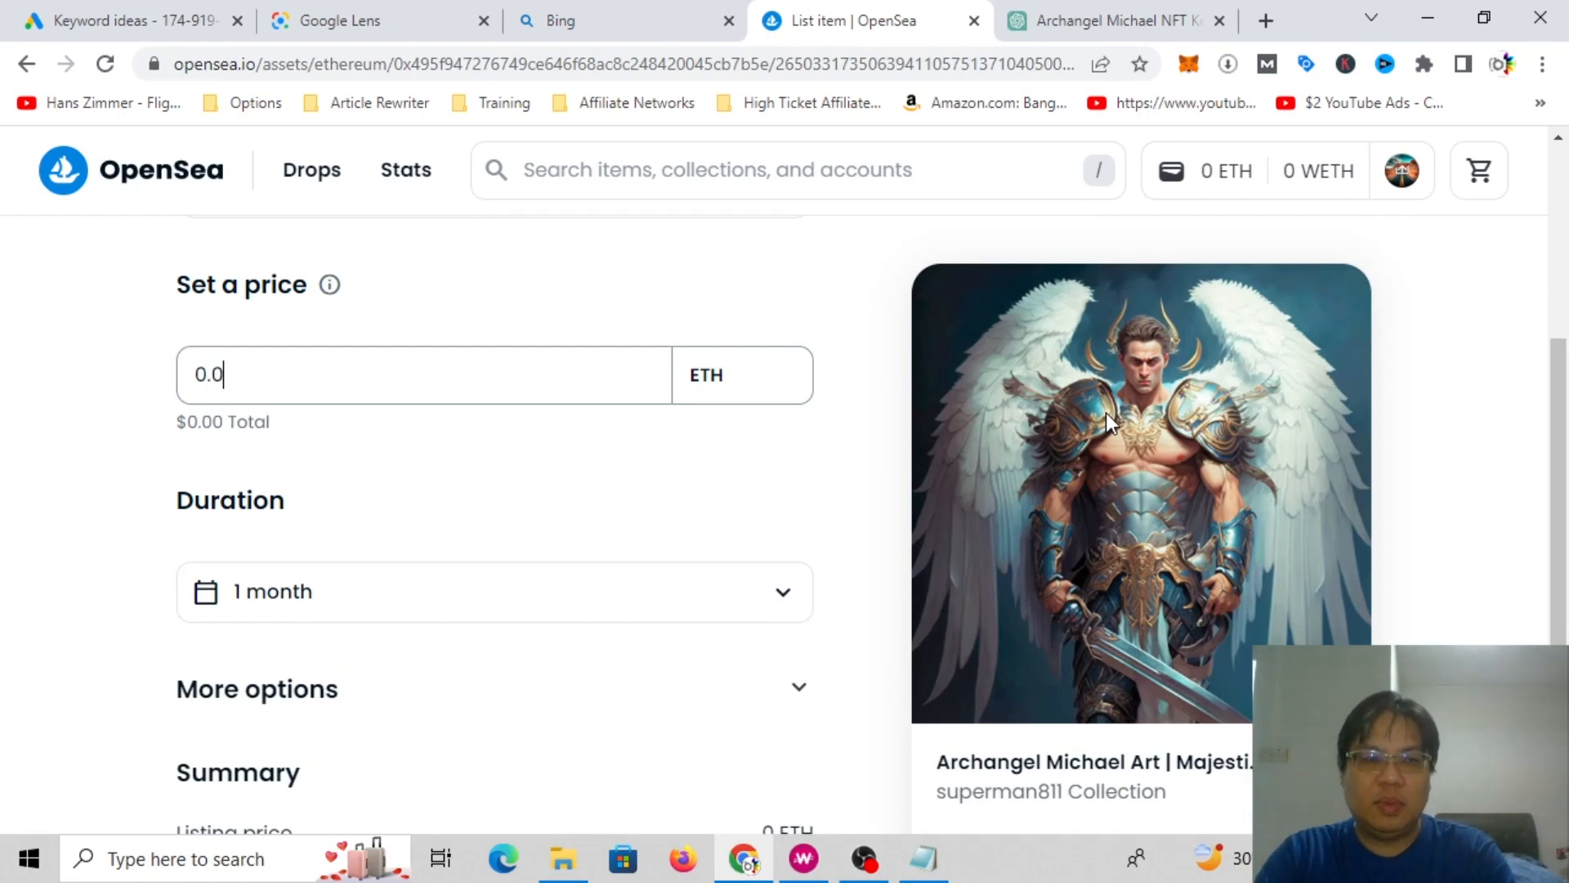
{"action": "type", "text": "2"}
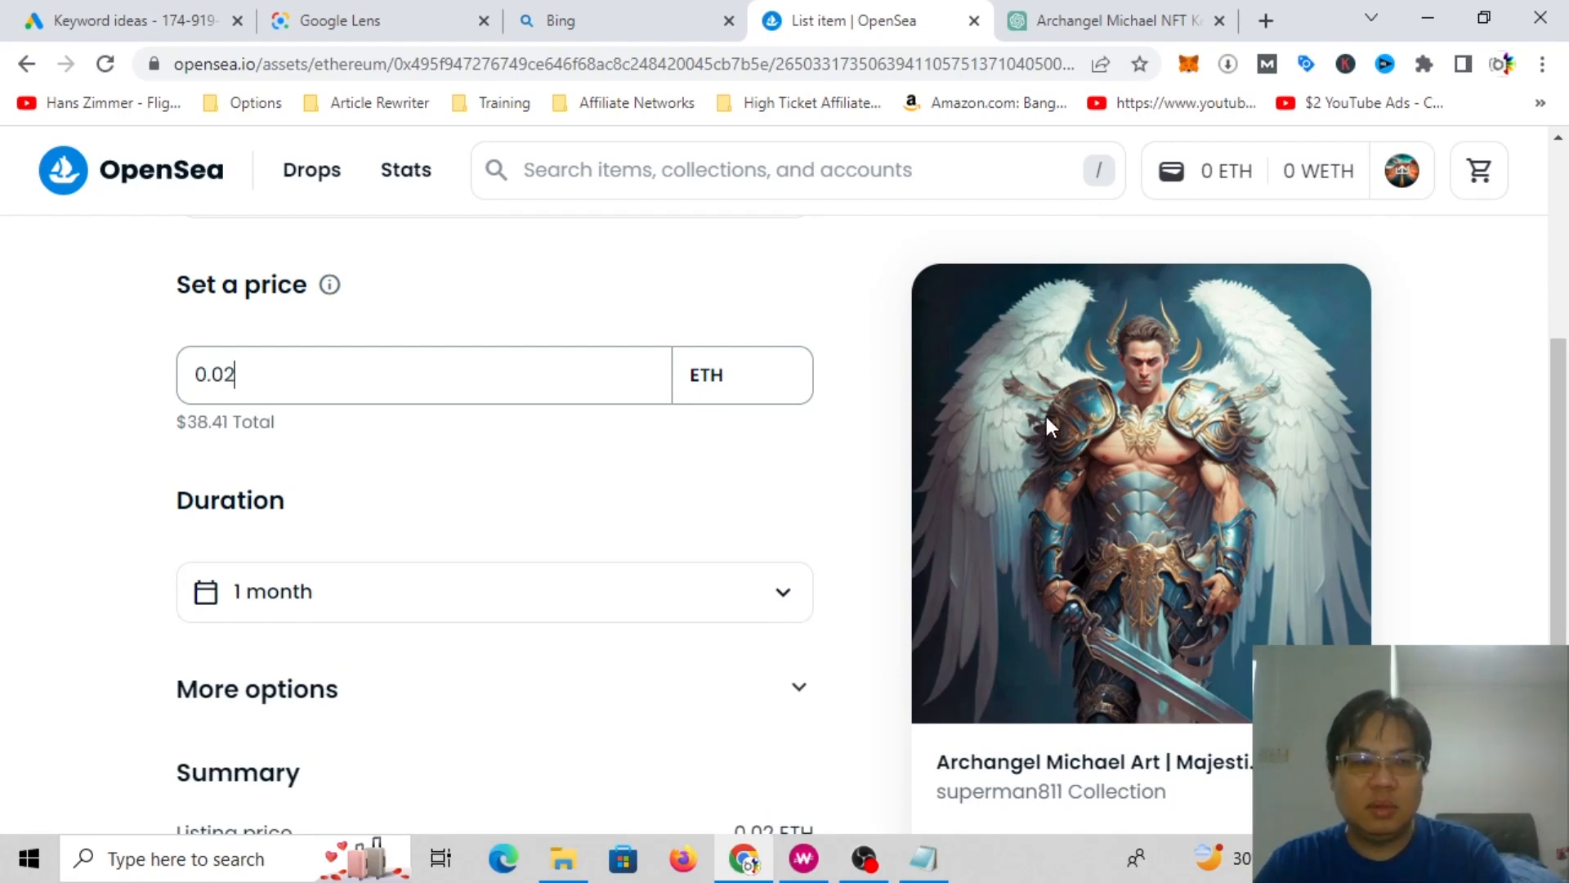
{"action": "left_click", "coordinate": [164, 450]}
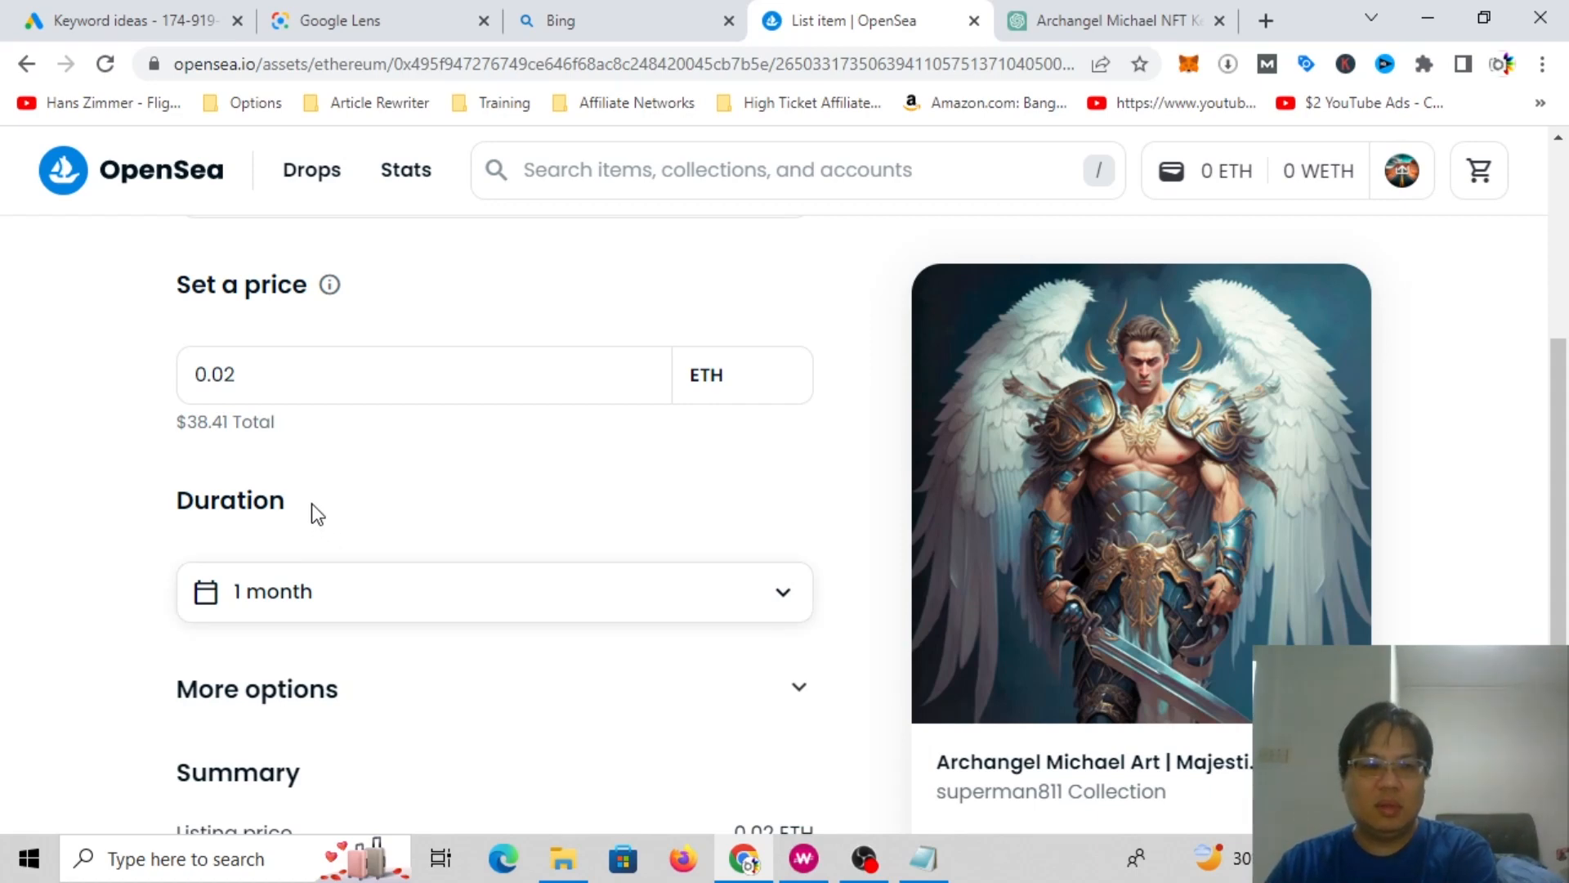
Step: Set the listing price to 0.01 ETH
{"action": "left_click", "coordinate": [282, 372]}
{"action": "key", "text": "BackSpace"}
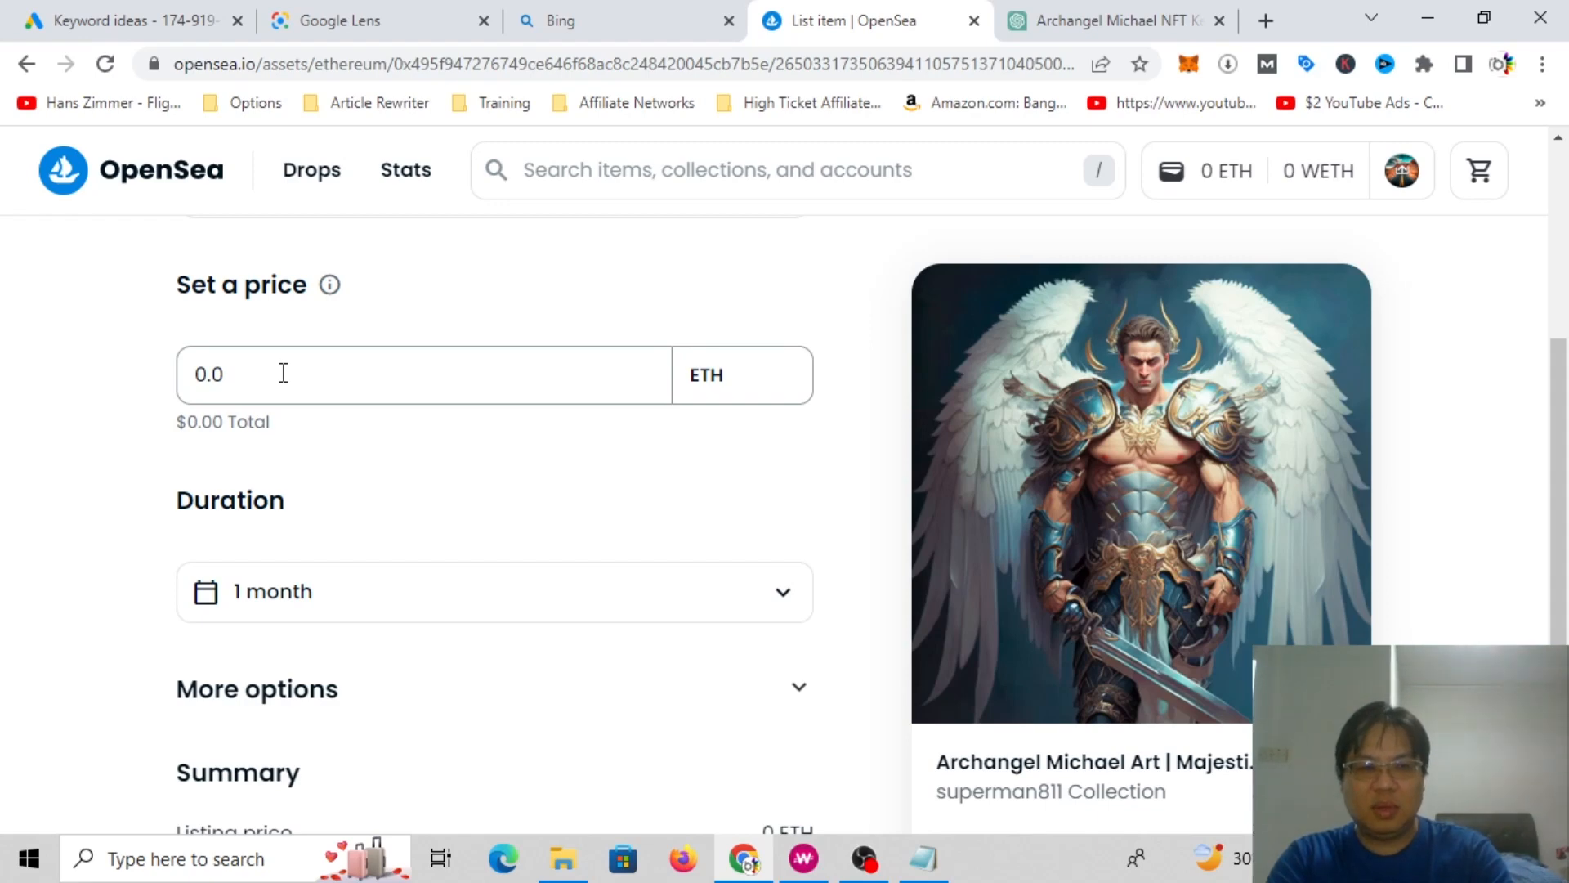
{"action": "type", "text": "1"}
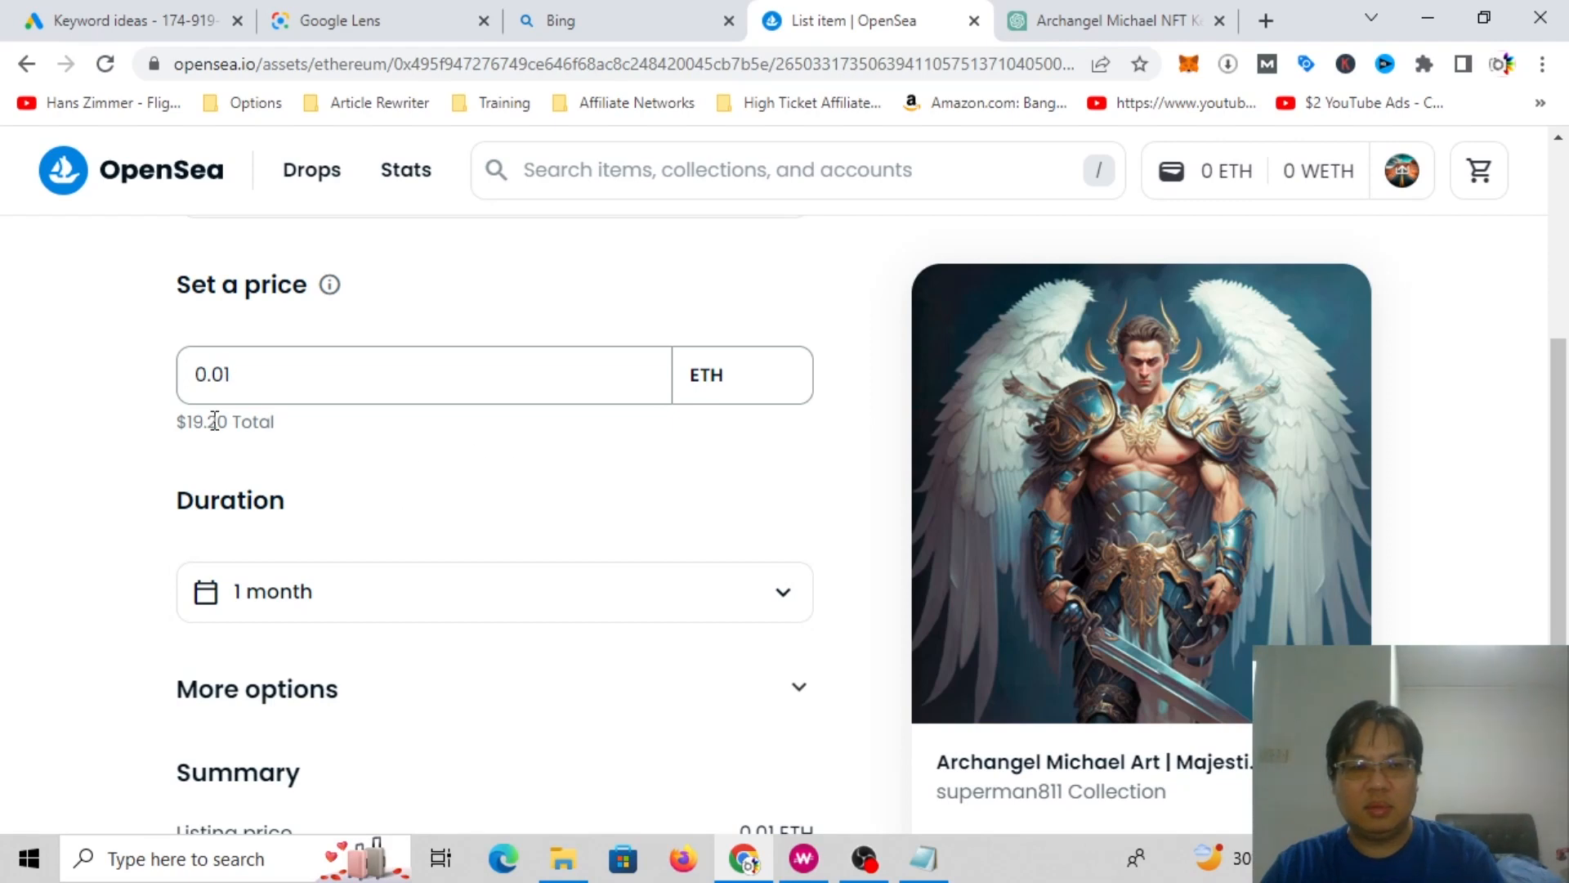
Step: Set the listing duration to 6 months and close the date range options
{"action": "scroll", "coordinate": [615, 564], "scroll_direction": "down", "scroll_amount": 1}
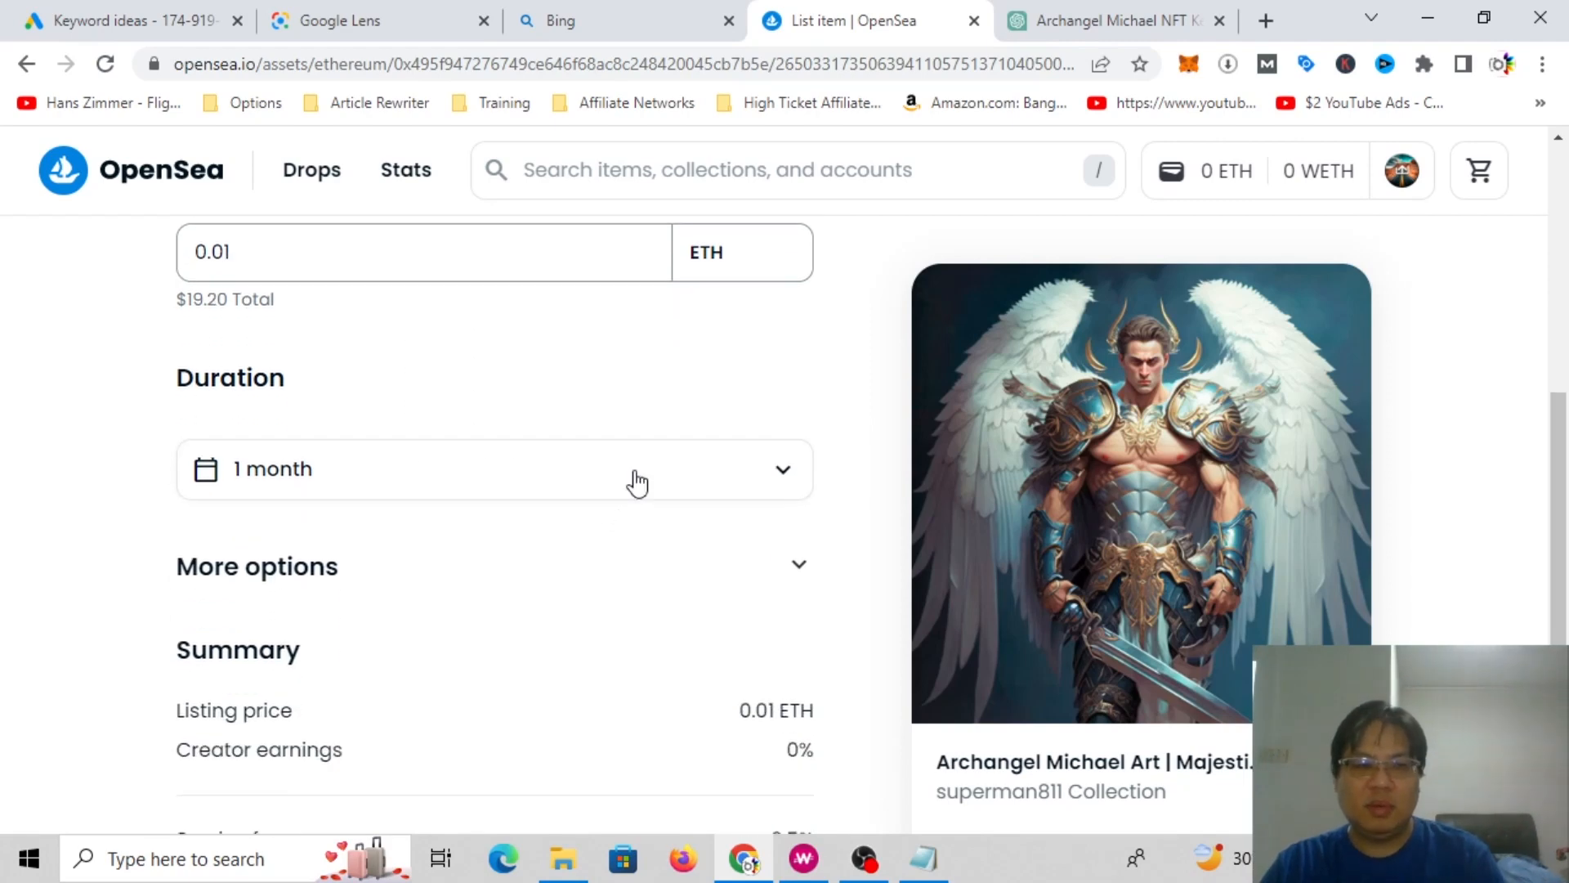
{"action": "left_click", "coordinate": [634, 482]}
{"action": "scroll", "coordinate": [669, 572], "scroll_direction": "down", "scroll_amount": 2}
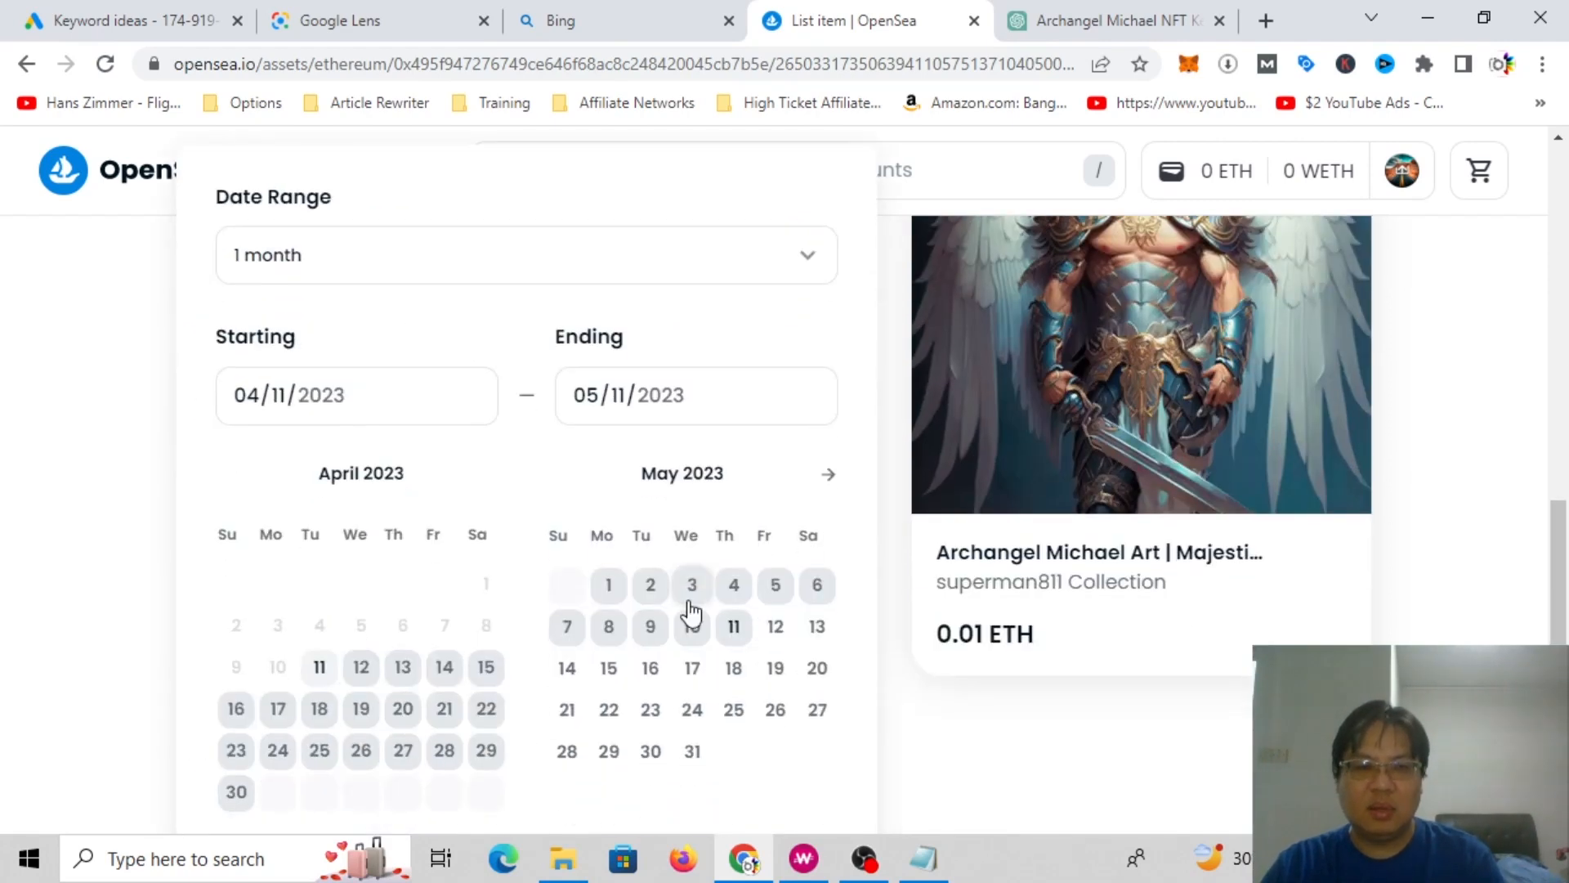
{"action": "scroll", "coordinate": [691, 613], "scroll_direction": "up", "scroll_amount": 2}
{"action": "left_click", "coordinate": [804, 380]}
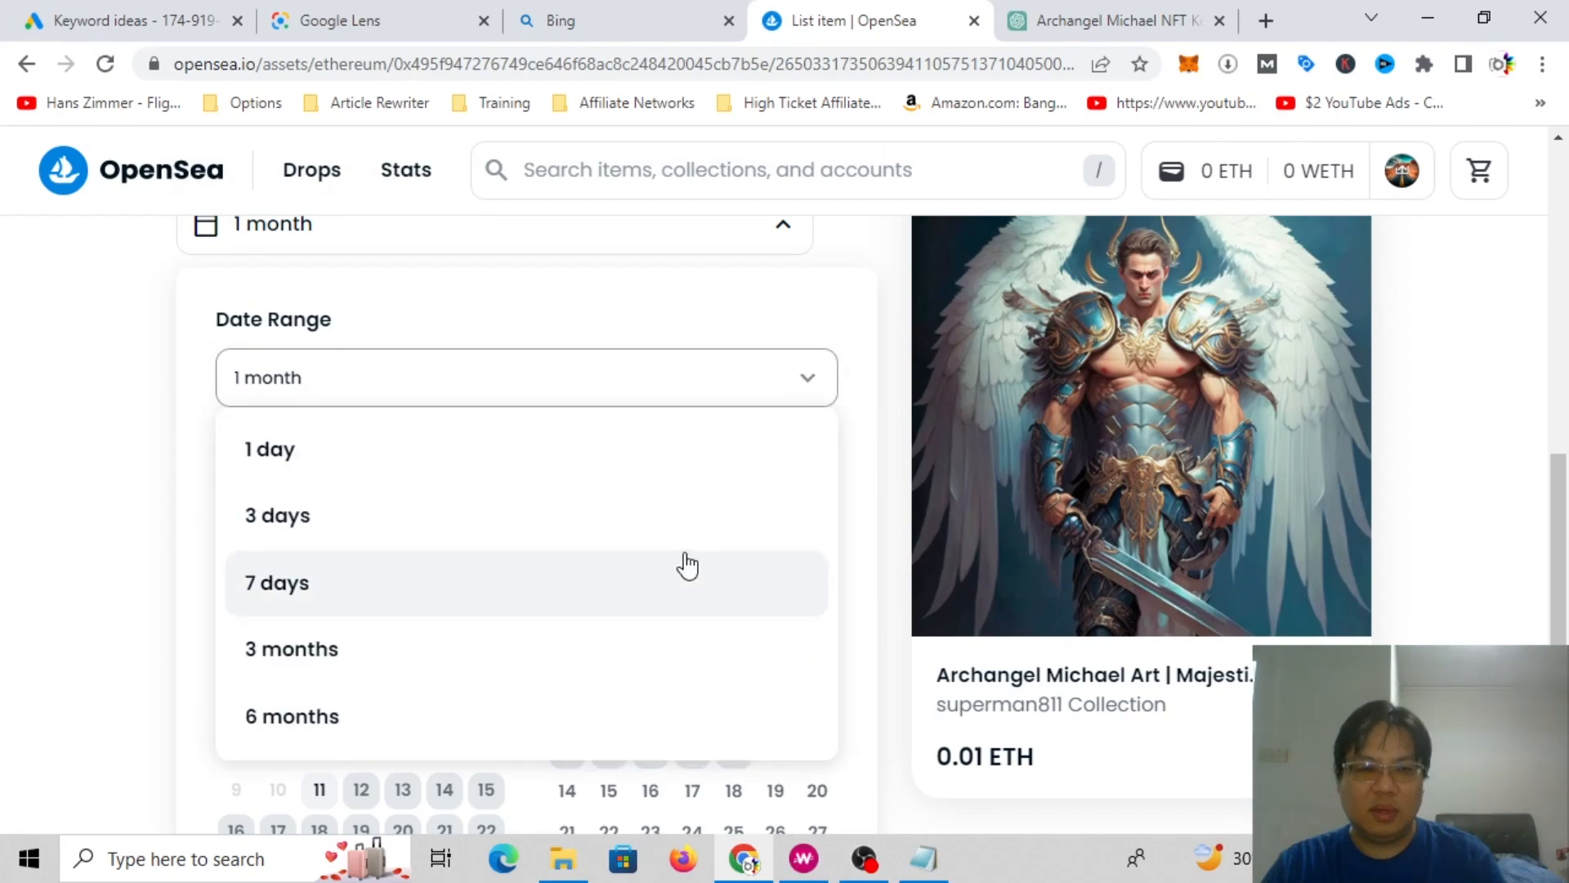
{"action": "scroll", "coordinate": [685, 561], "scroll_direction": "down", "scroll_amount": 3}
{"action": "scroll", "coordinate": [683, 540], "scroll_direction": "up", "scroll_amount": 3}
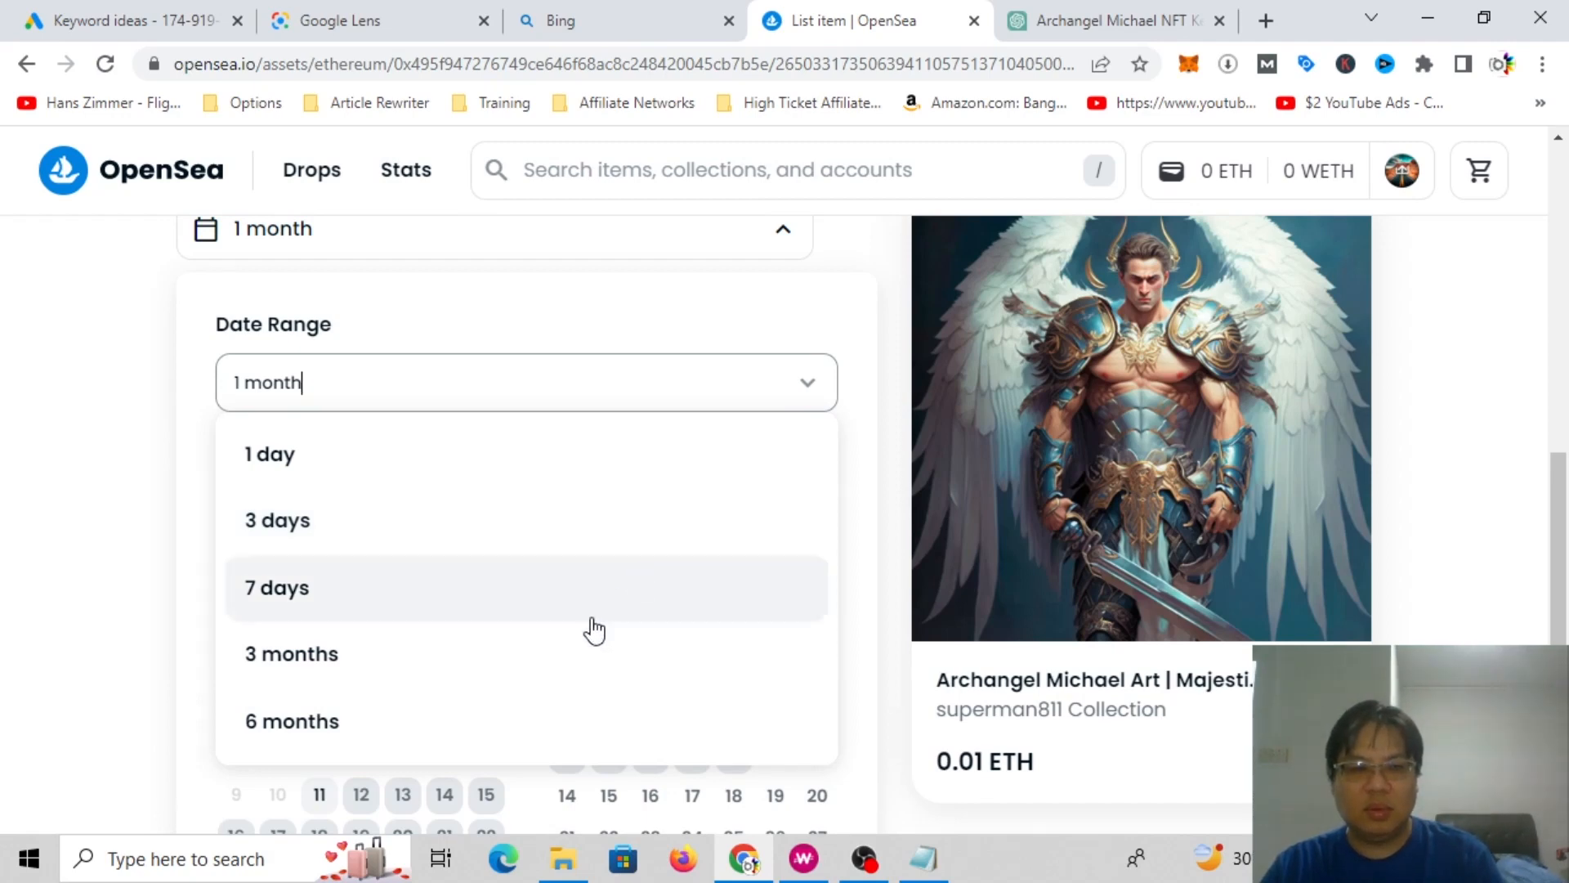
{"action": "left_click", "coordinate": [585, 720]}
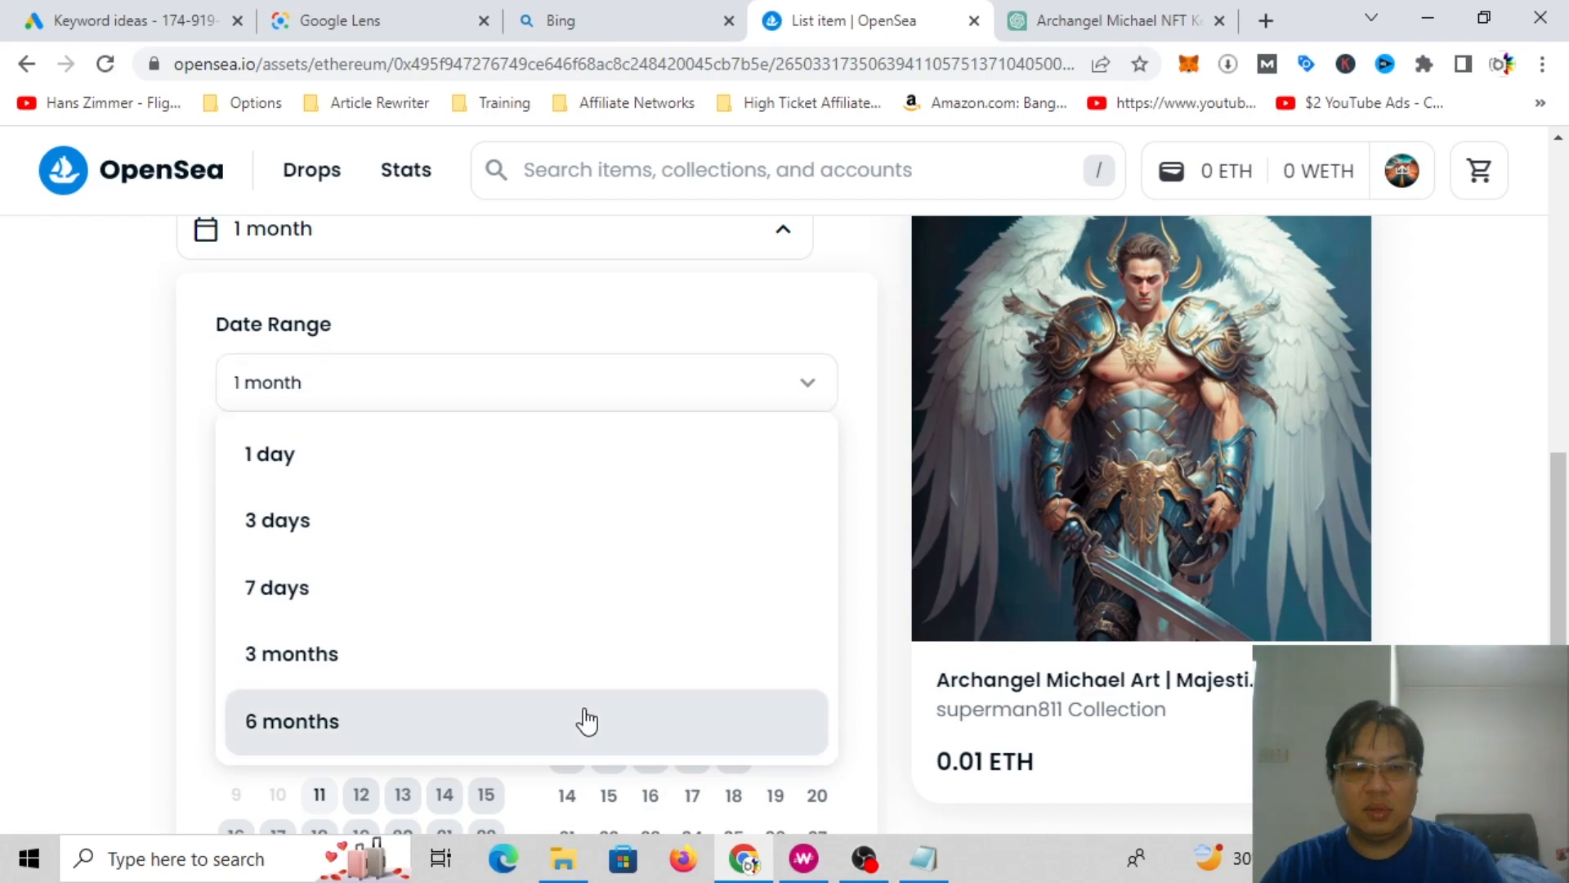
{"action": "left_click", "coordinate": [688, 515]}
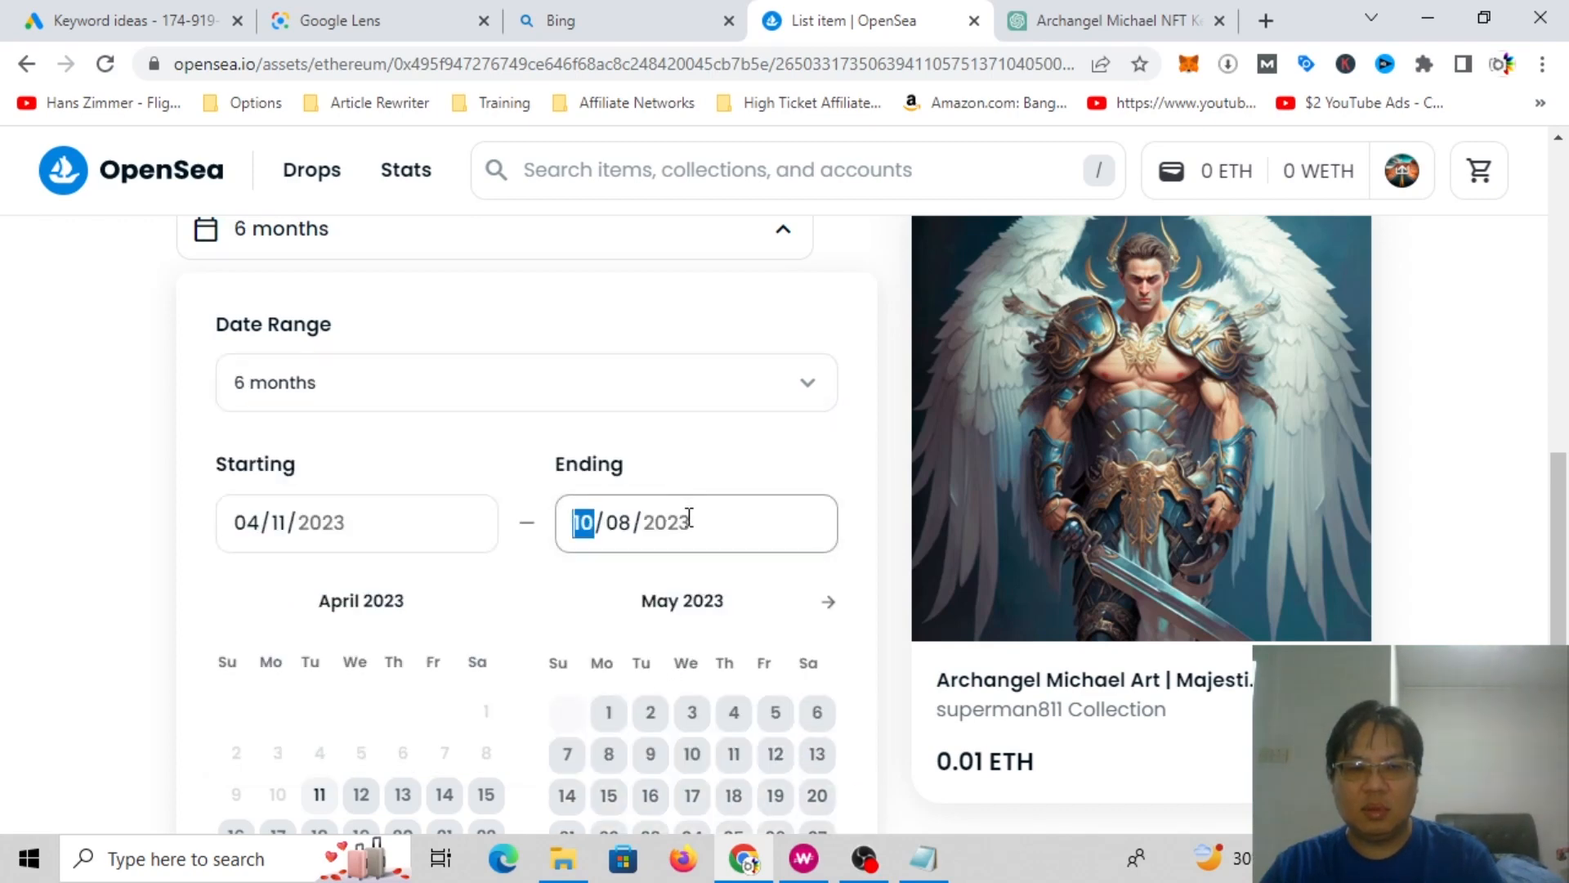
{"action": "left_click", "coordinate": [640, 418]}
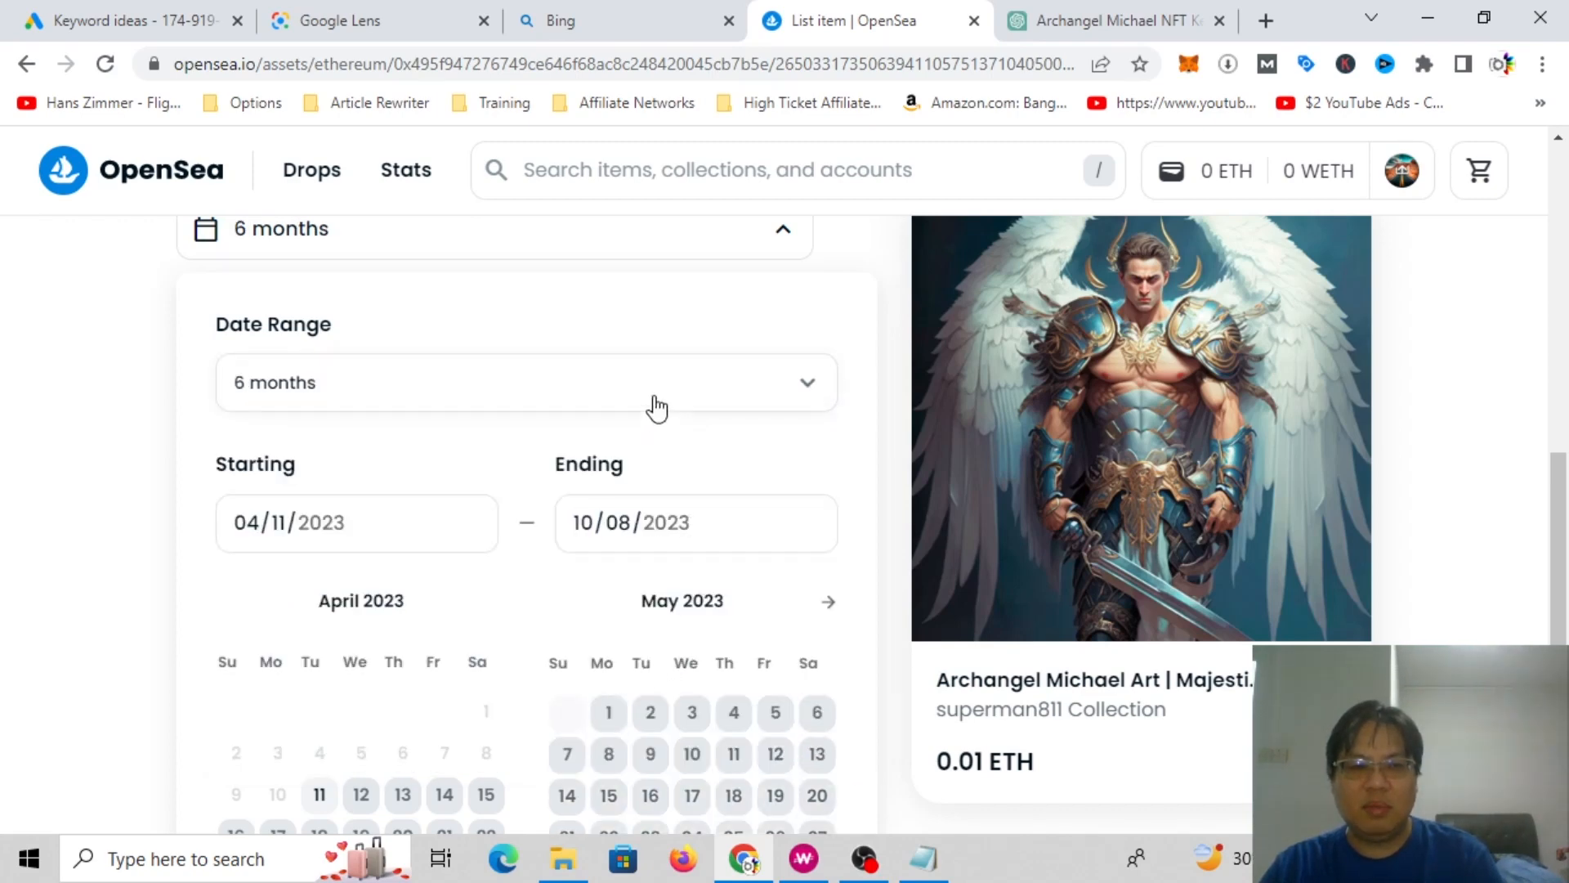
{"action": "left_click", "coordinate": [57, 501]}
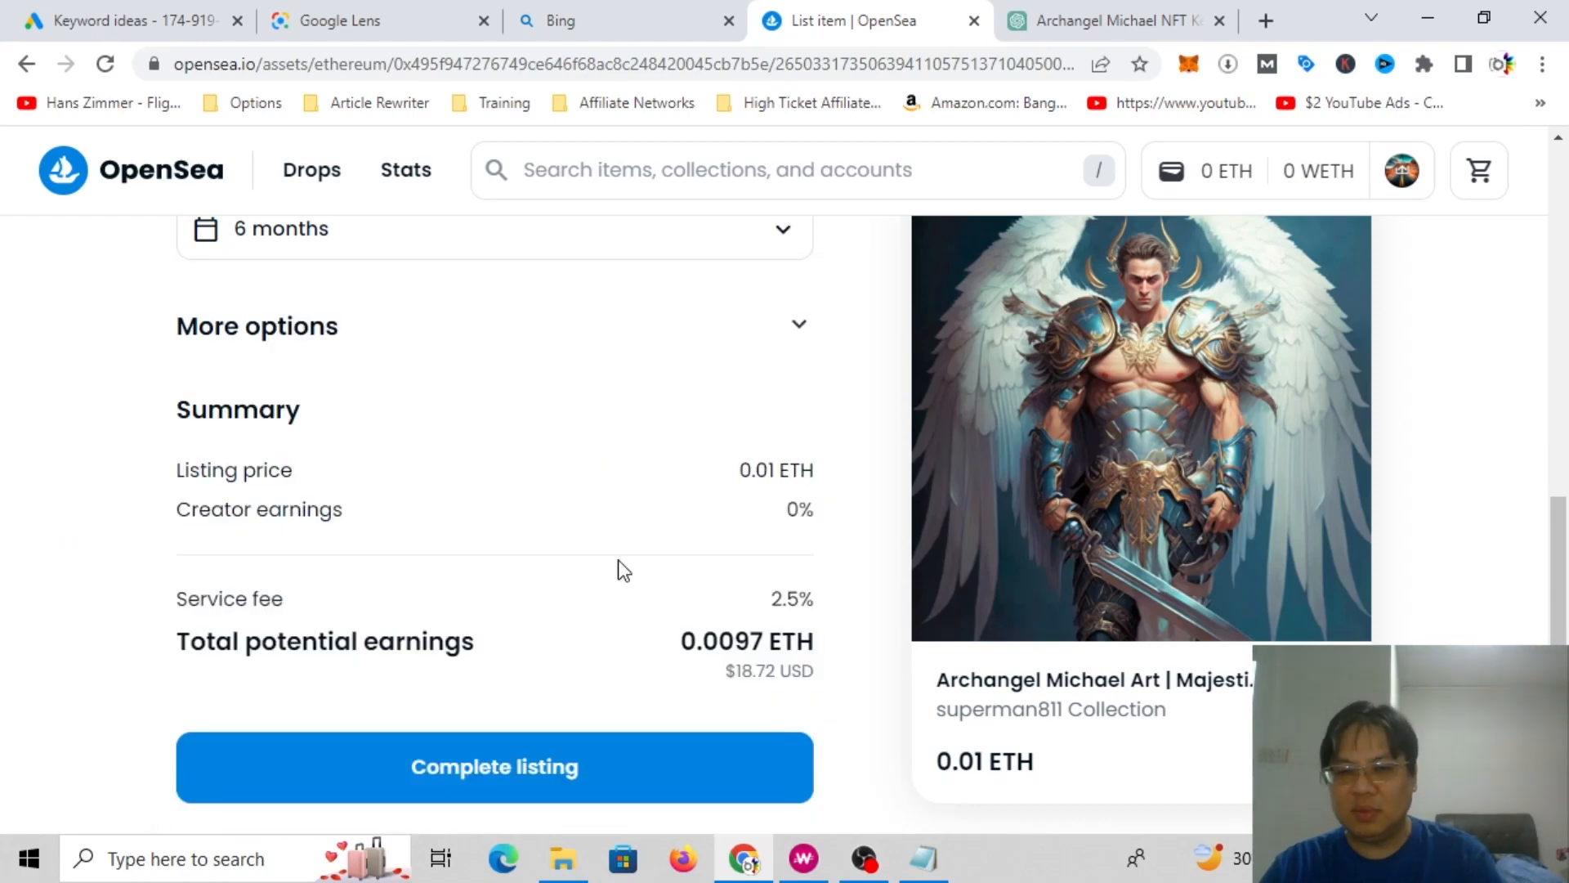
Step: Review the fixed-price sale settings, complete the listing and sign the signature request in the MetaMask wallet window
{"action": "scroll", "coordinate": [630, 564], "scroll_direction": "up", "scroll_amount": 8}
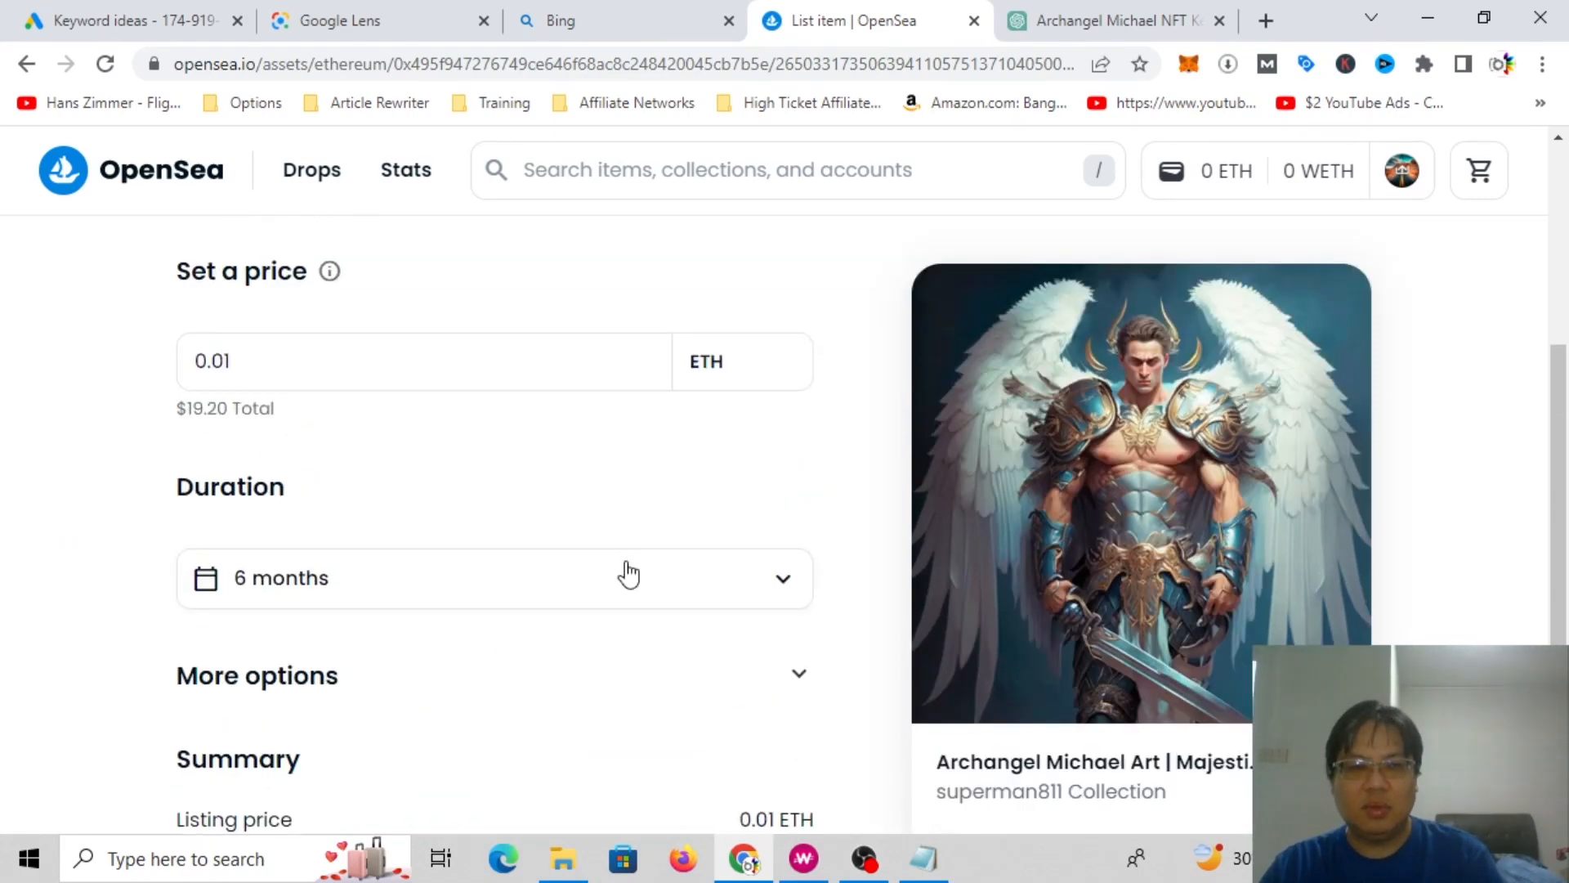
{"action": "scroll", "coordinate": [628, 574], "scroll_direction": "up", "scroll_amount": 1}
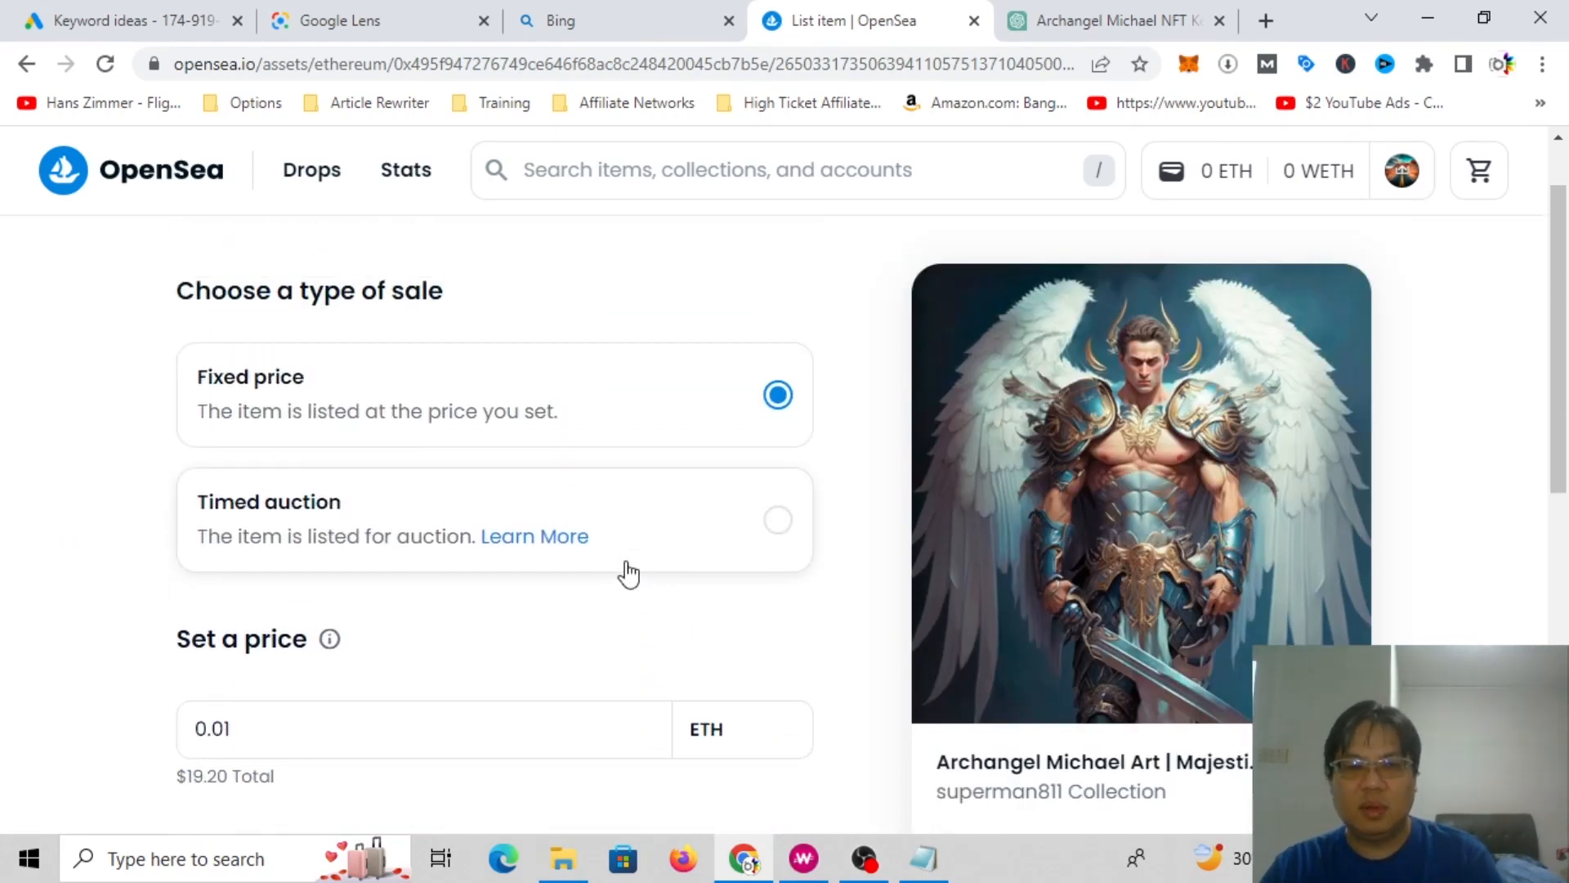
{"action": "scroll", "coordinate": [627, 574], "scroll_direction": "down", "scroll_amount": 9}
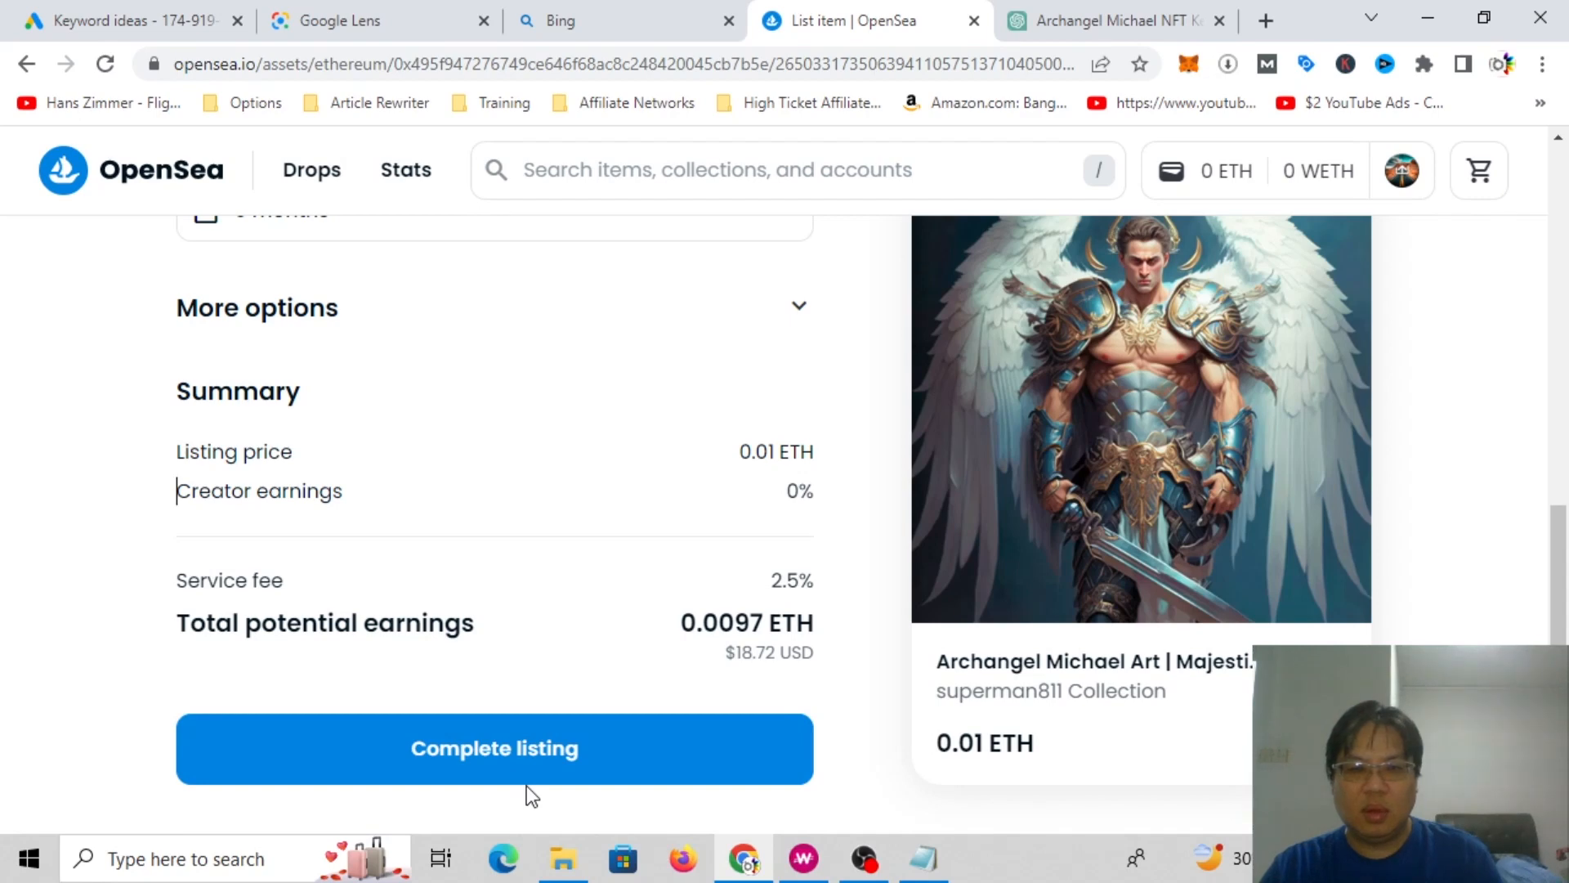
{"action": "left_click", "coordinate": [542, 761]}
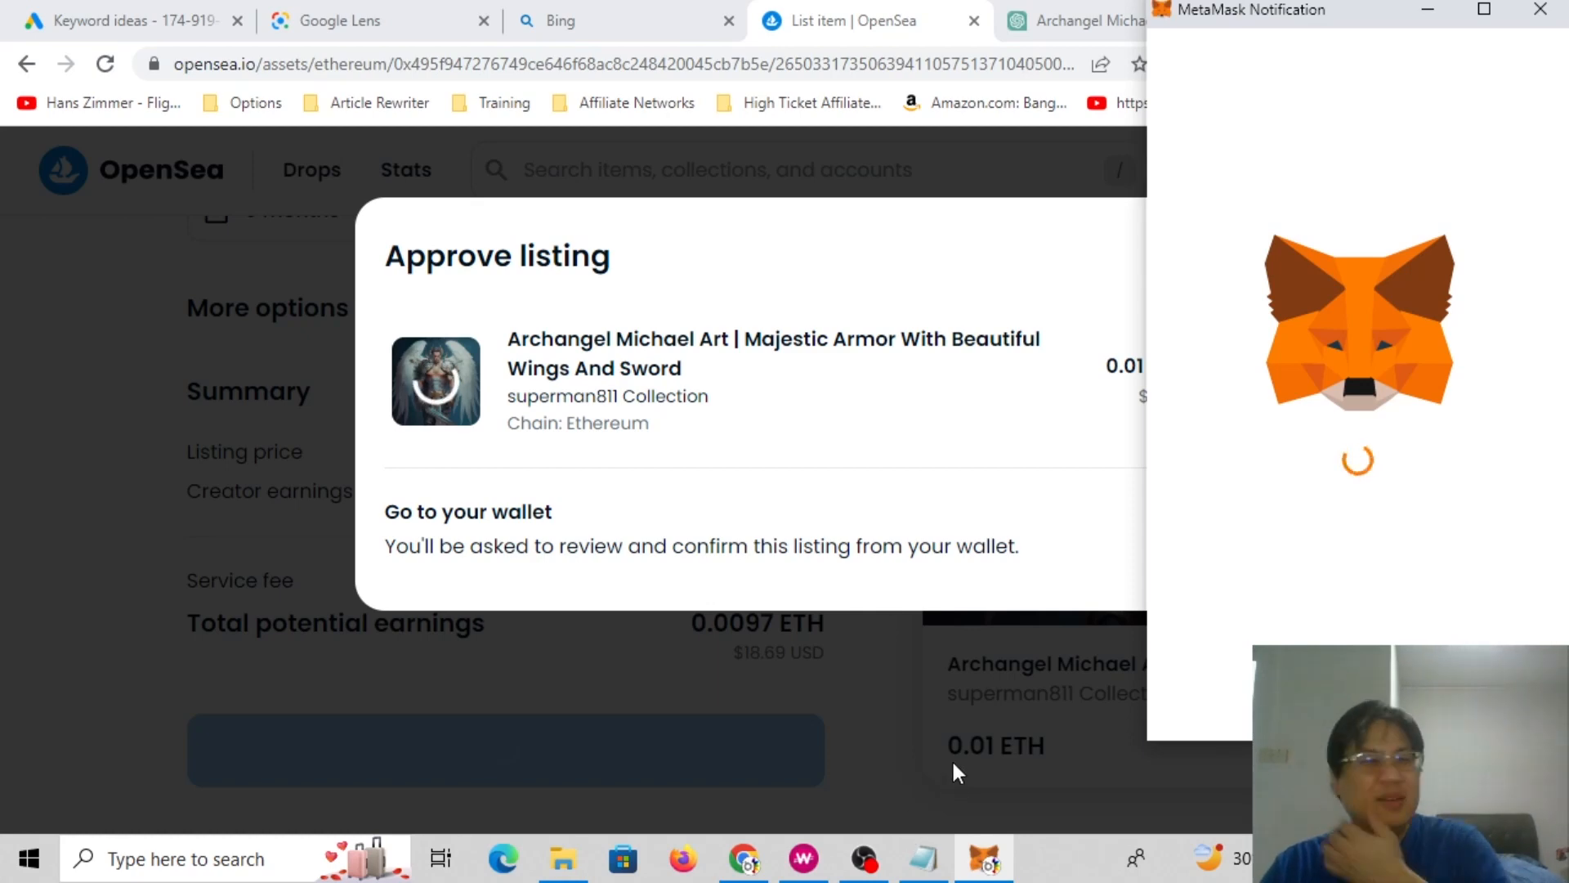
{"action": "scroll", "coordinate": [1409, 586], "scroll_direction": "down", "scroll_amount": 4}
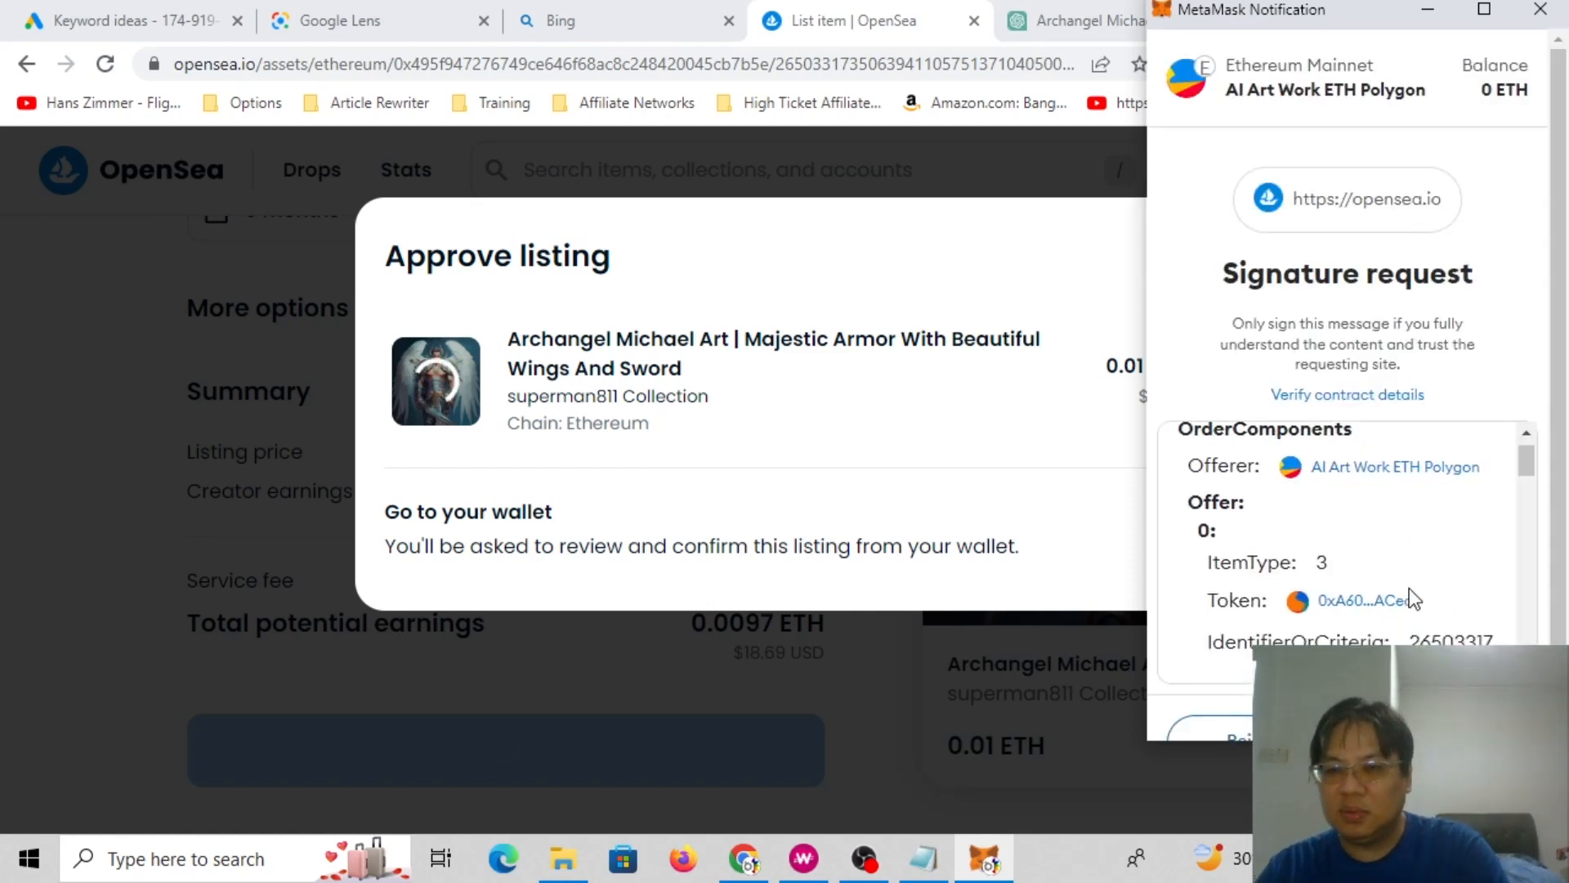
{"action": "scroll", "coordinate": [1427, 622], "scroll_direction": "down", "scroll_amount": 12}
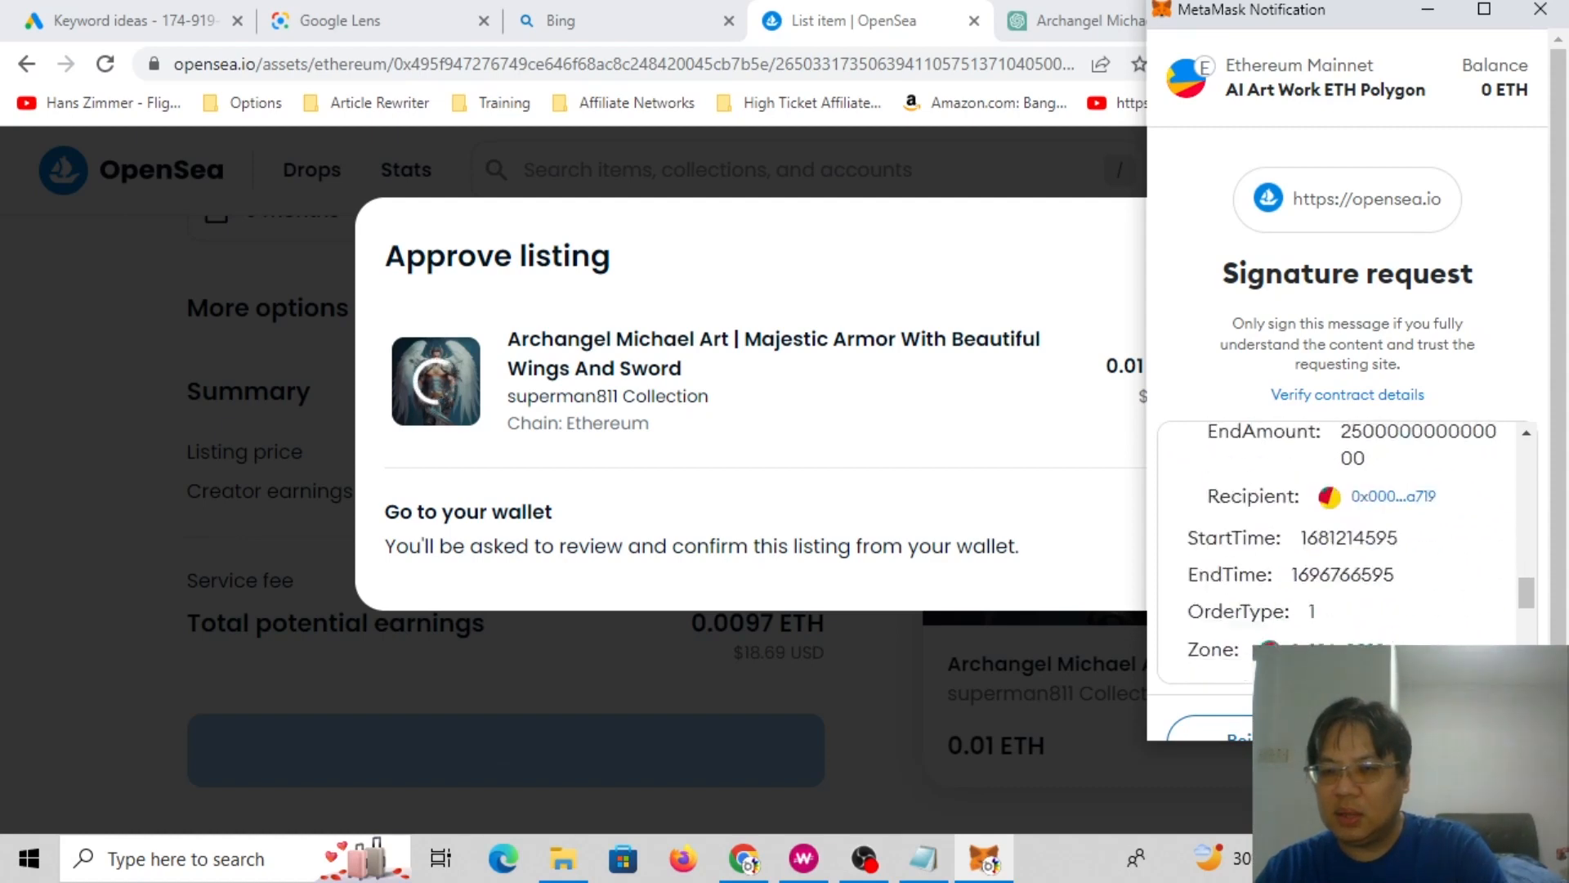
{"action": "scroll", "coordinate": [1357, 385], "scroll_direction": "down", "scroll_amount": 1}
{"action": "left_click", "coordinate": [1441, 692]}
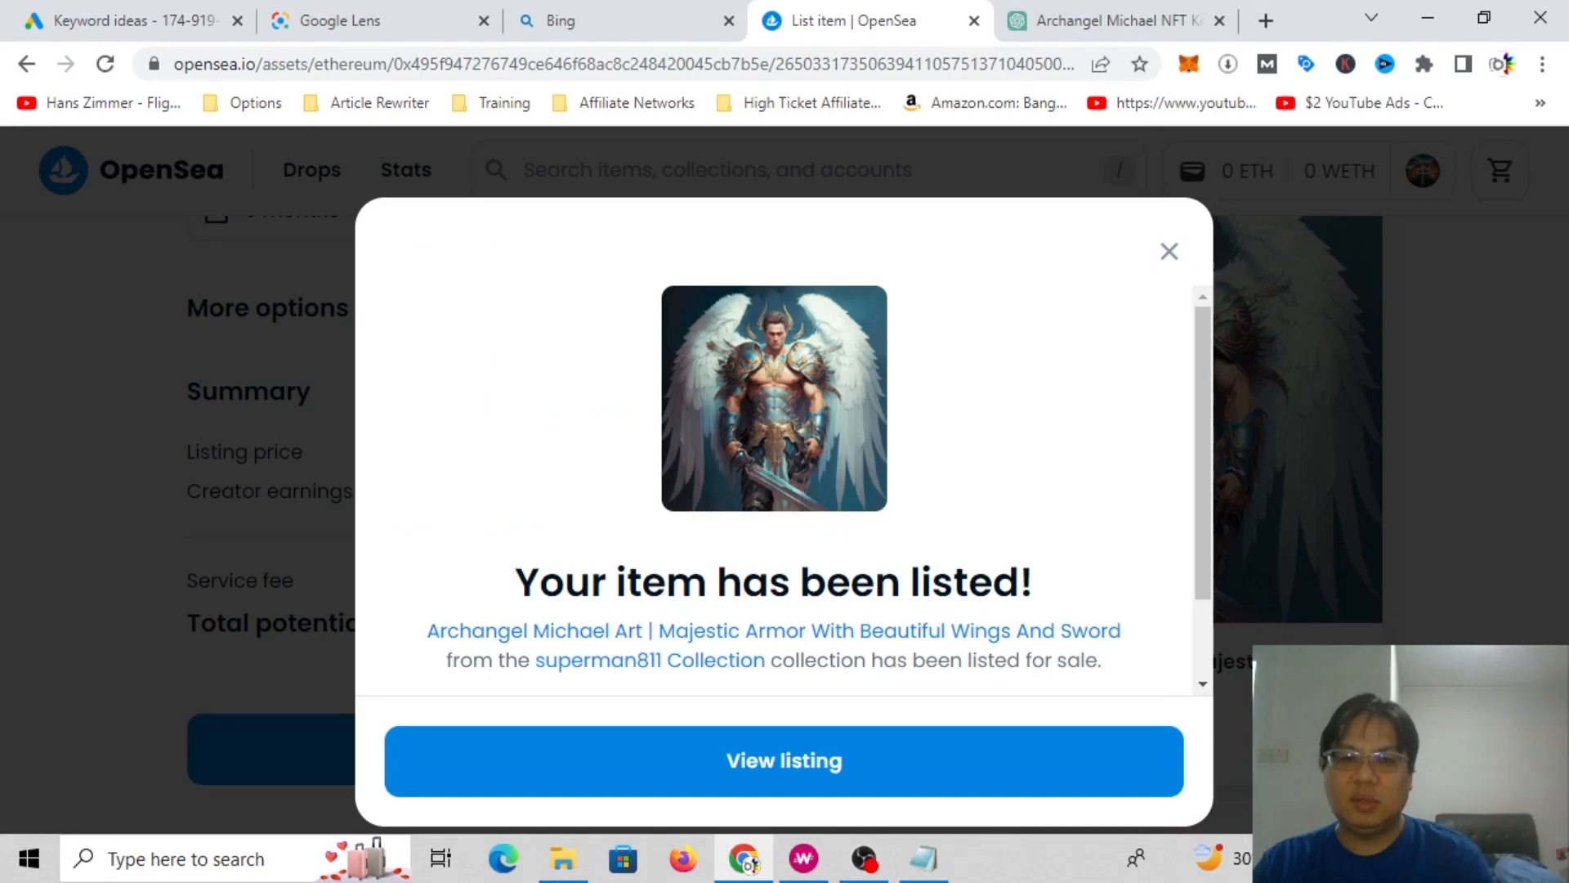
Step: Open the published Archangel Michael listing and examine its price, offers and item activity
{"action": "left_click", "coordinate": [1160, 759]}
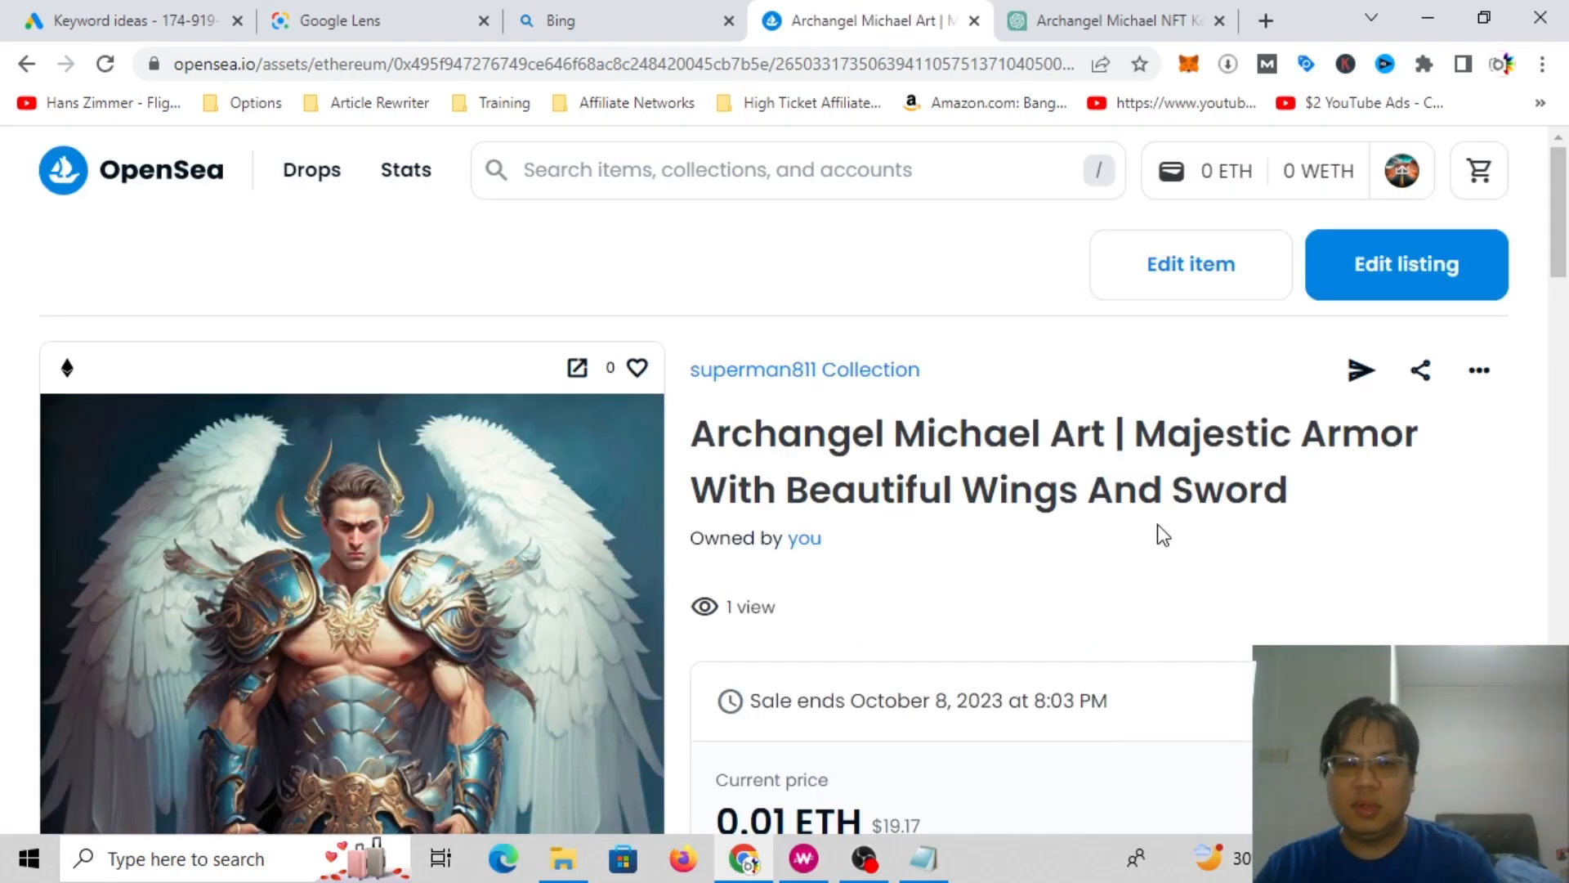
{"action": "scroll", "coordinate": [1159, 530], "scroll_direction": "down", "scroll_amount": 6}
{"action": "scroll", "coordinate": [1159, 529], "scroll_direction": "down", "scroll_amount": 6}
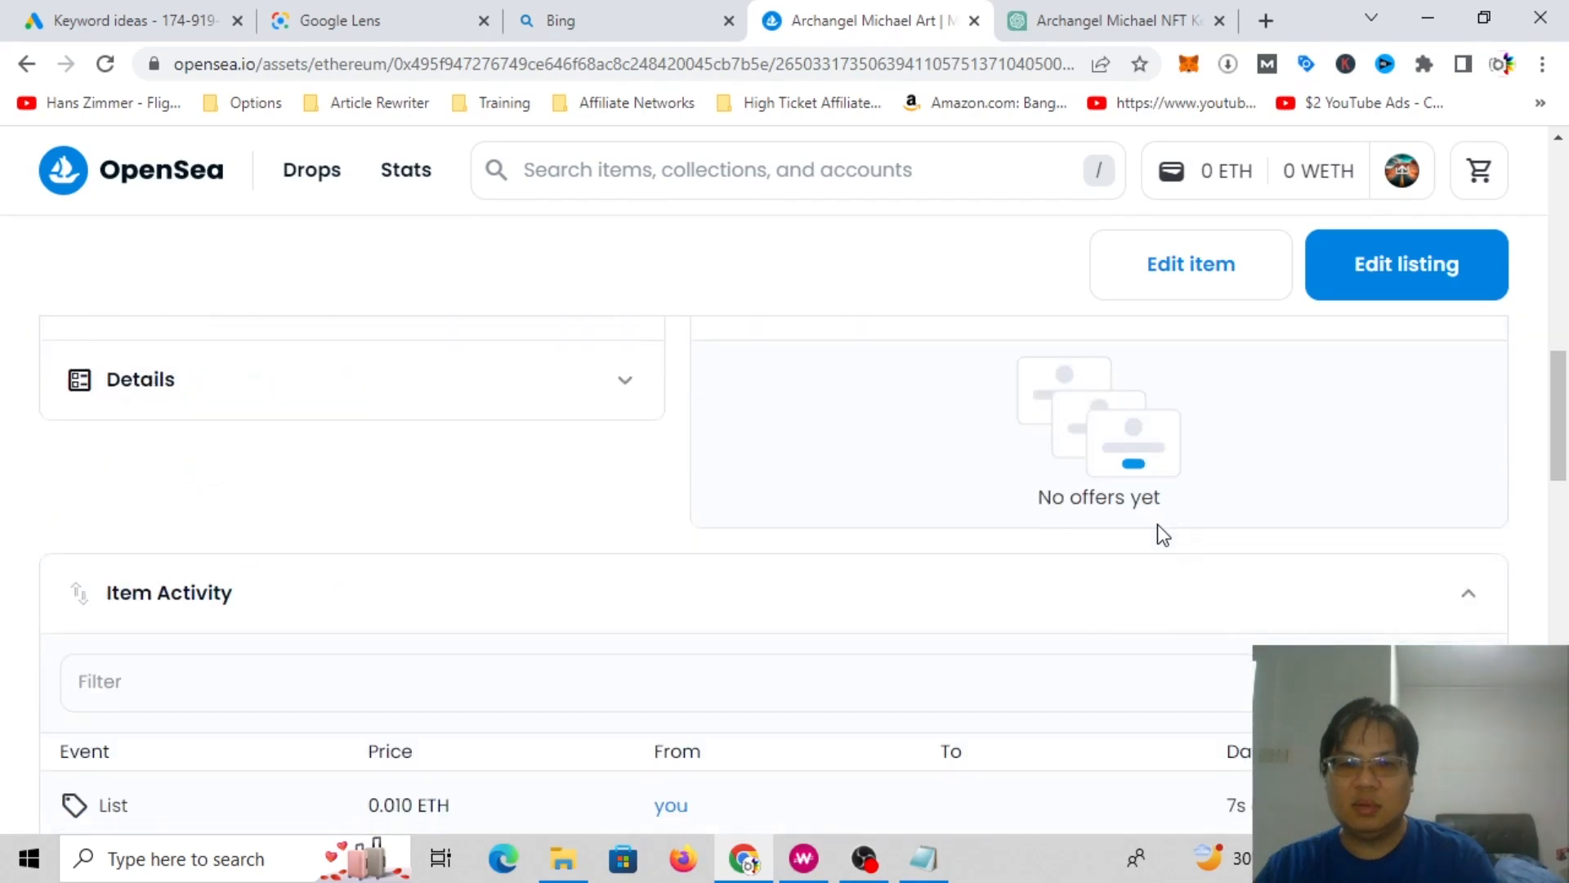
{"action": "scroll", "coordinate": [1157, 526], "scroll_direction": "down", "scroll_amount": 6}
{"action": "scroll", "coordinate": [1158, 526], "scroll_direction": "up", "scroll_amount": 5}
{"action": "scroll", "coordinate": [1157, 526], "scroll_direction": "down", "scroll_amount": 2}
{"action": "scroll", "coordinate": [1157, 523], "scroll_direction": "up", "scroll_amount": 10}
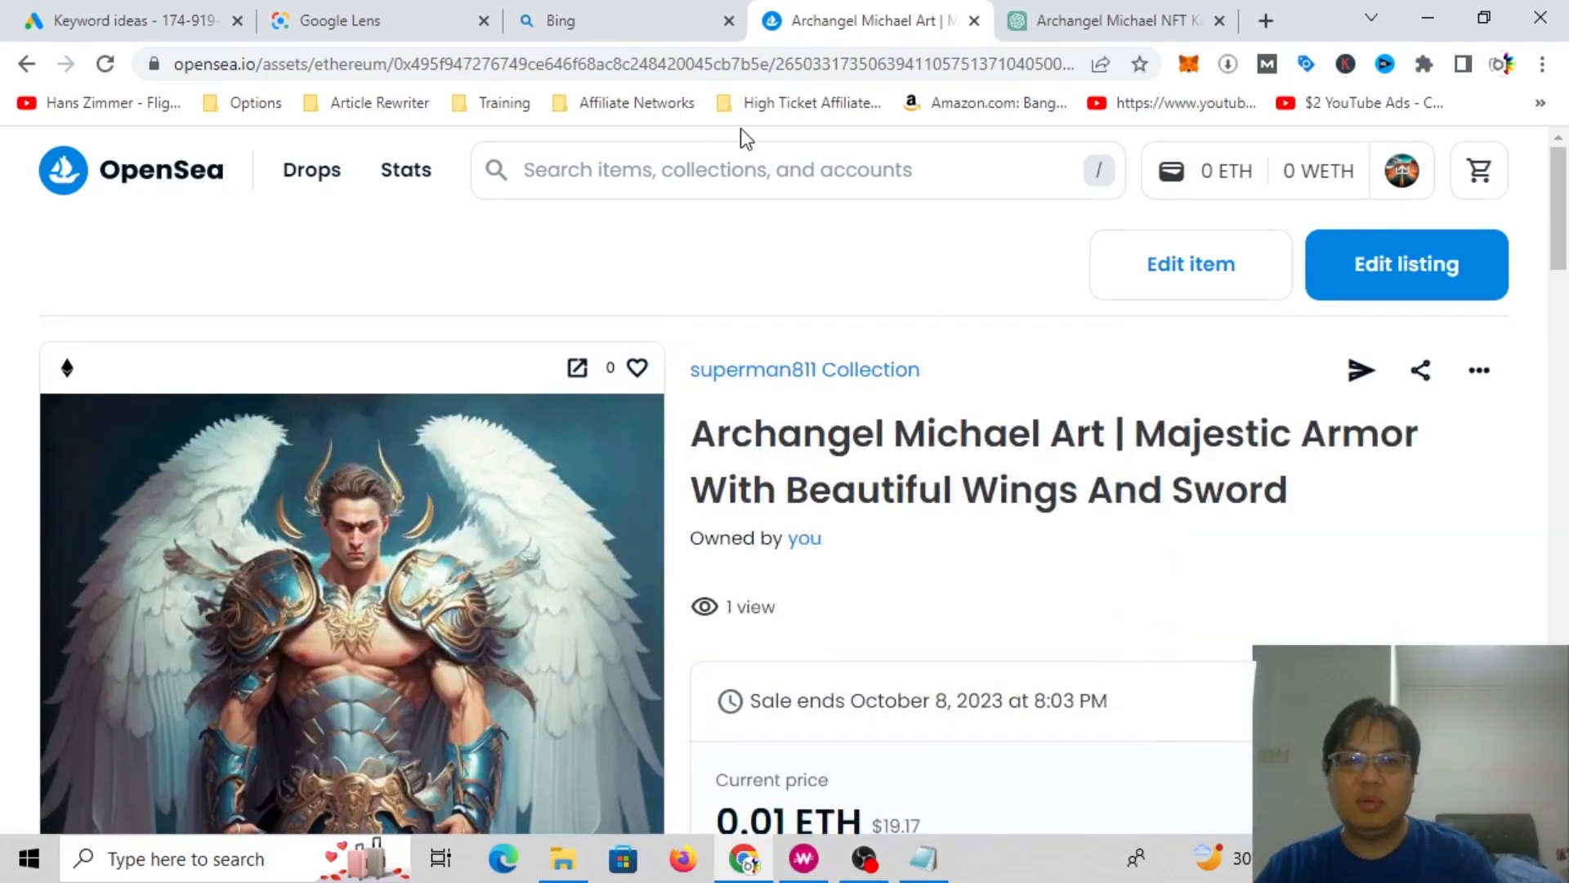
Step: Copy the listing page's address, then switch to Notepad and copy the saved OpenSea item link without its last few characters
{"action": "right_click", "coordinate": [743, 74]}
{"action": "left_click", "coordinate": [849, 213]}
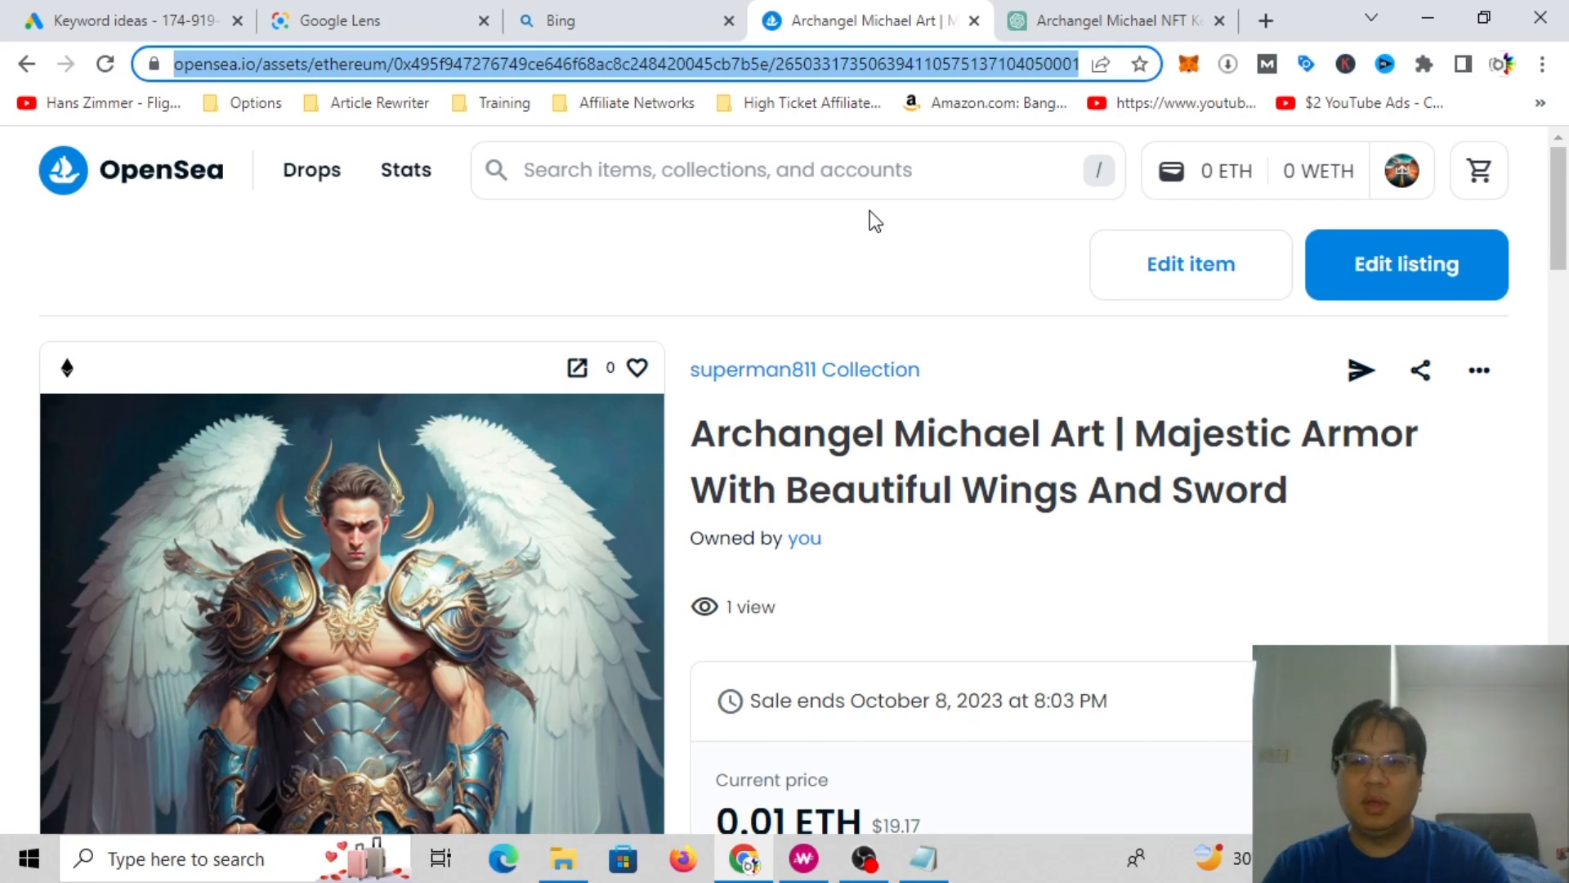
{"action": "left_click", "coordinate": [922, 859]}
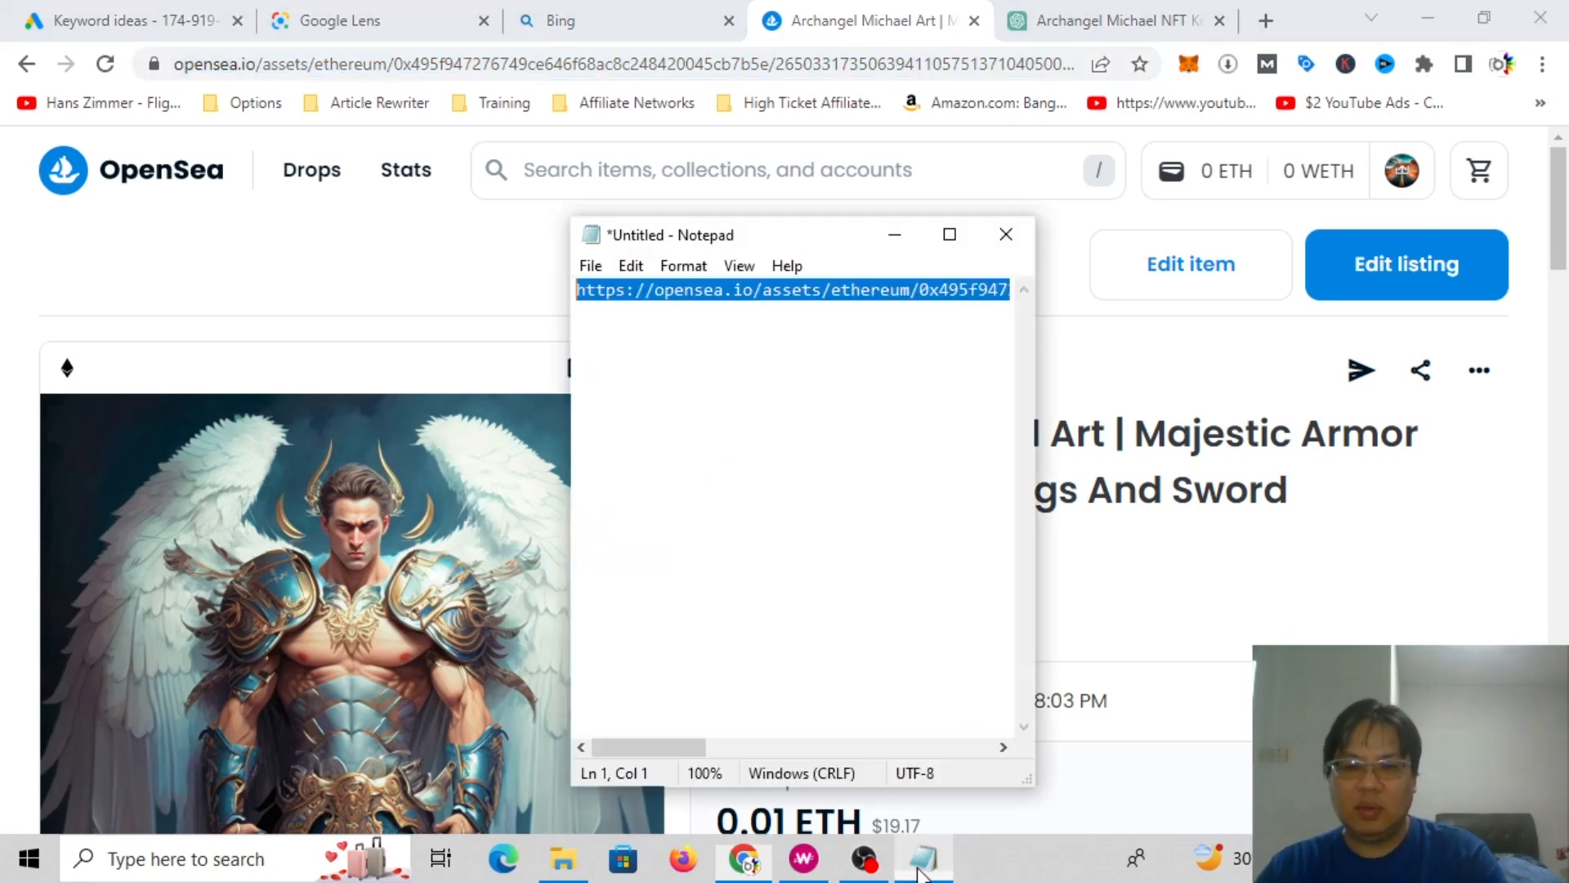
{"action": "key", "text": "ctrl+a"}
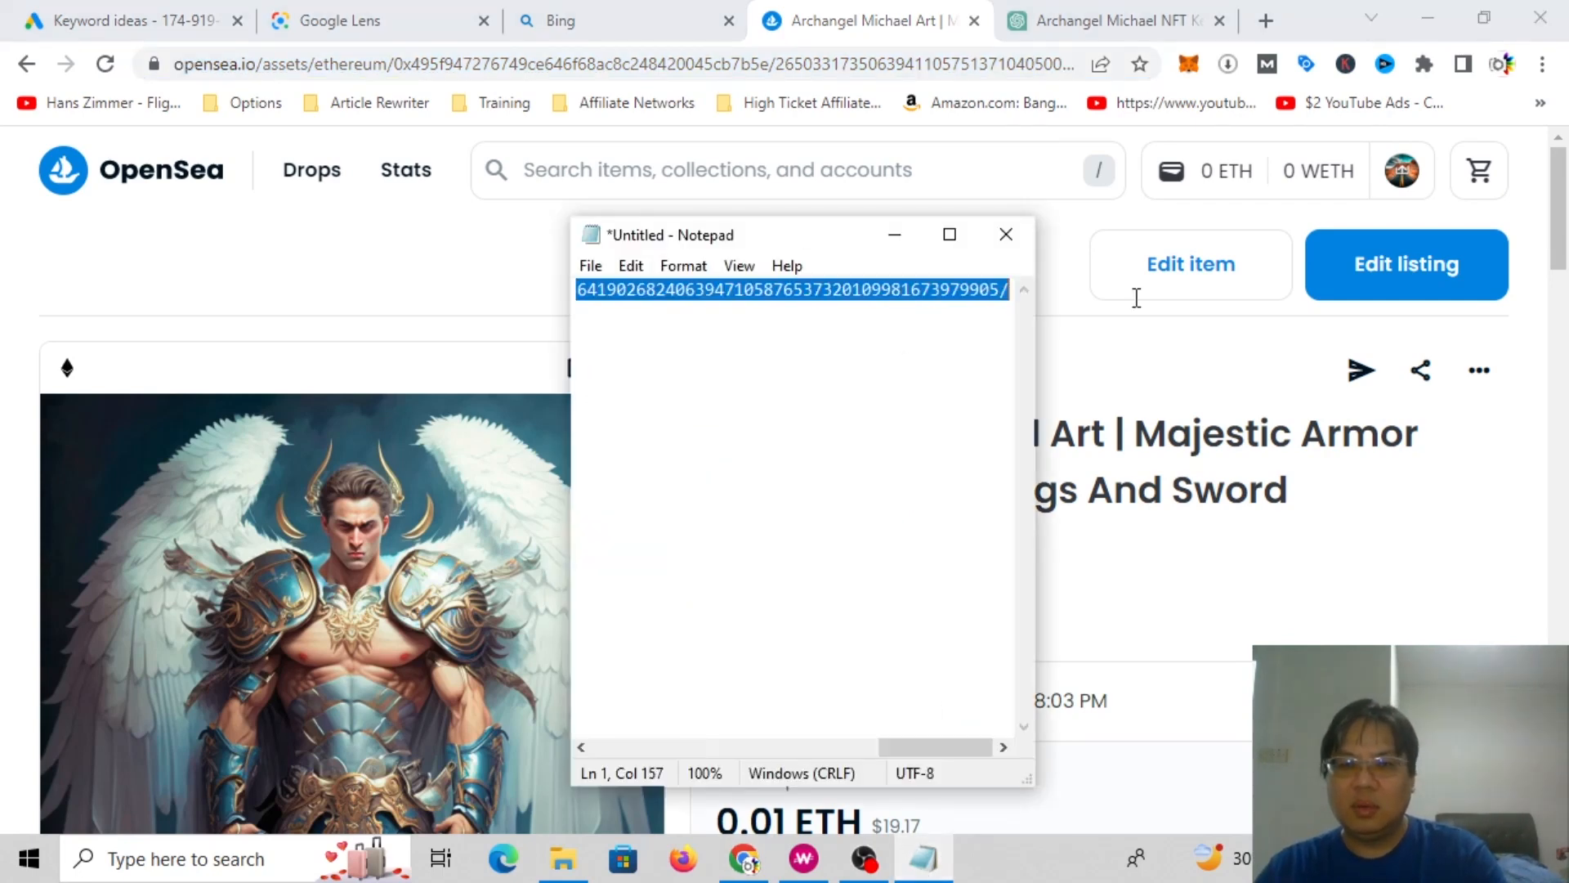
{"action": "left_click", "coordinate": [939, 399]}
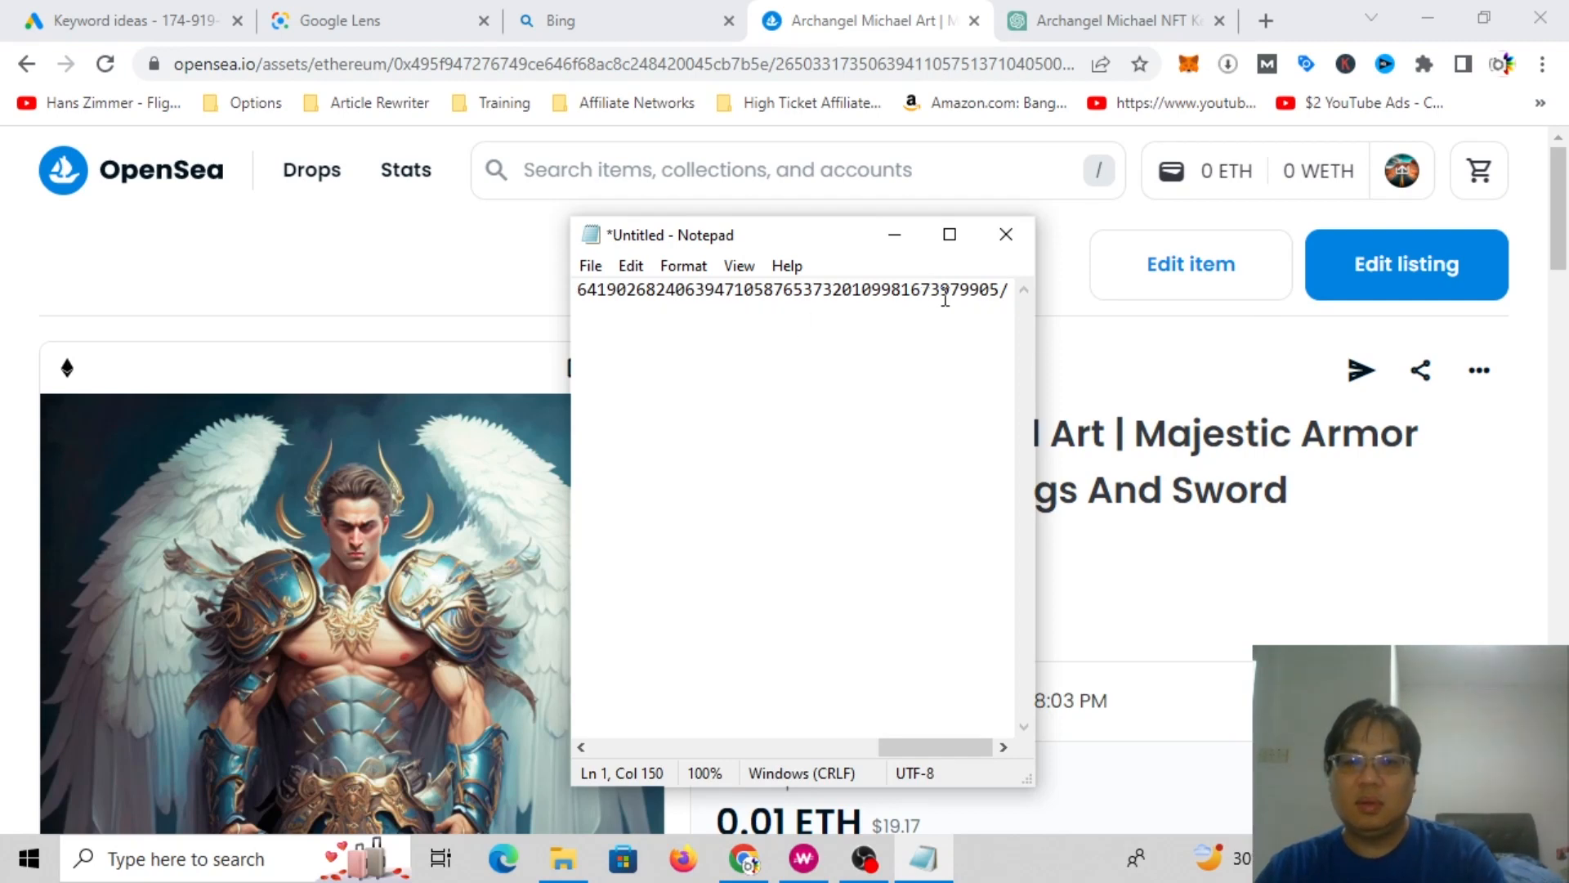
{"action": "key", "text": "shift+Home"}
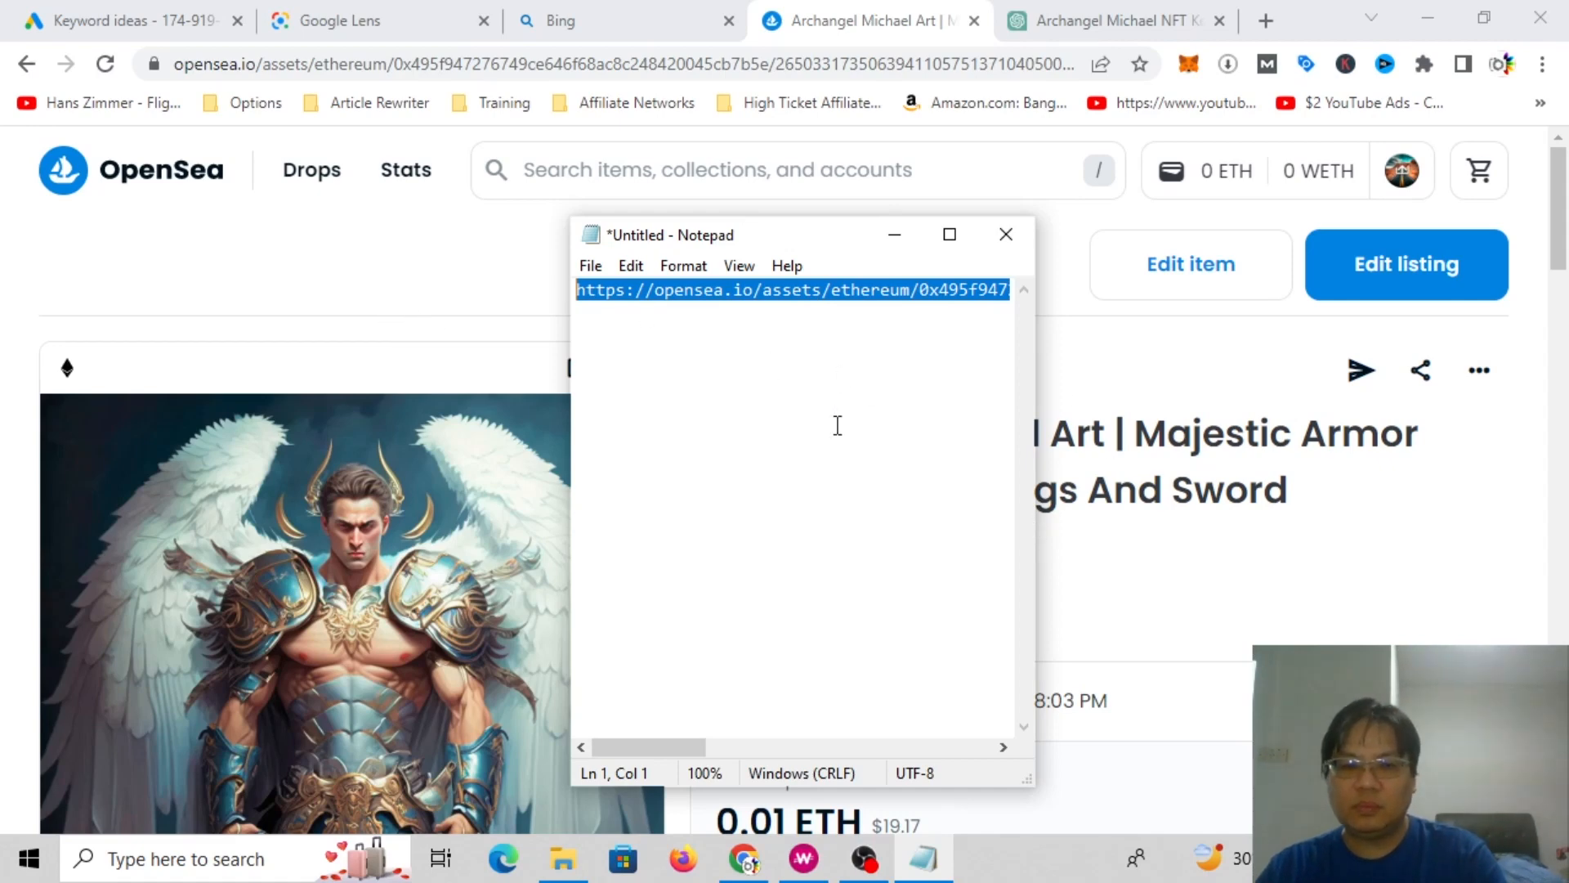
{"action": "right_click", "coordinate": [811, 303]}
{"action": "left_click", "coordinate": [891, 381]}
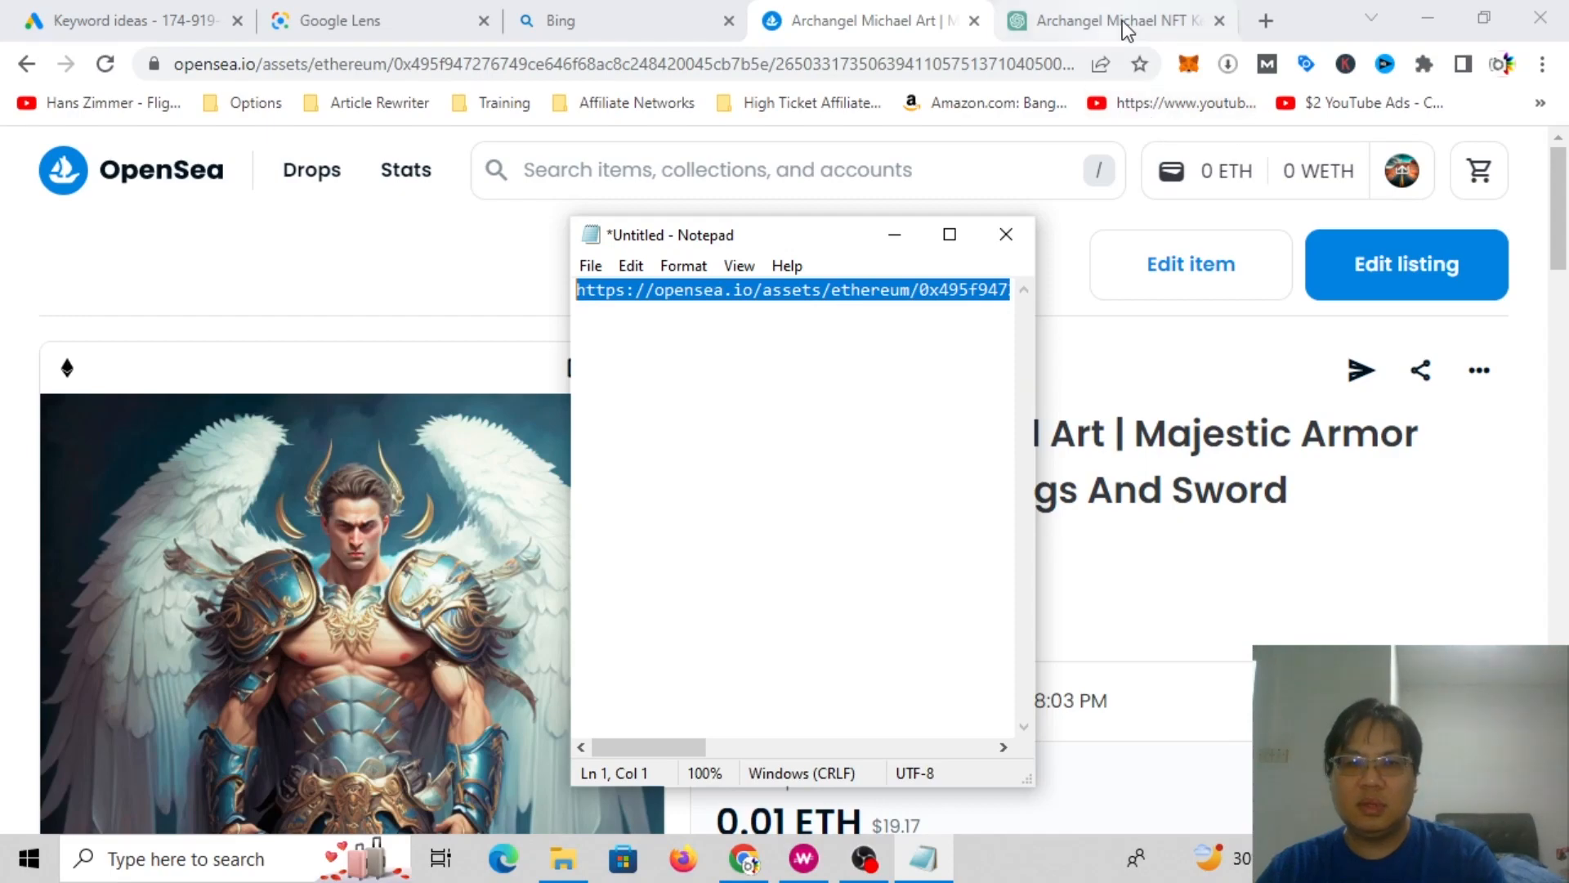
Step: Open the futureuniversetv.com WordPress dashboard in a new browser tab and go to its Redirect Guard links
{"action": "left_click", "coordinate": [1266, 21]}
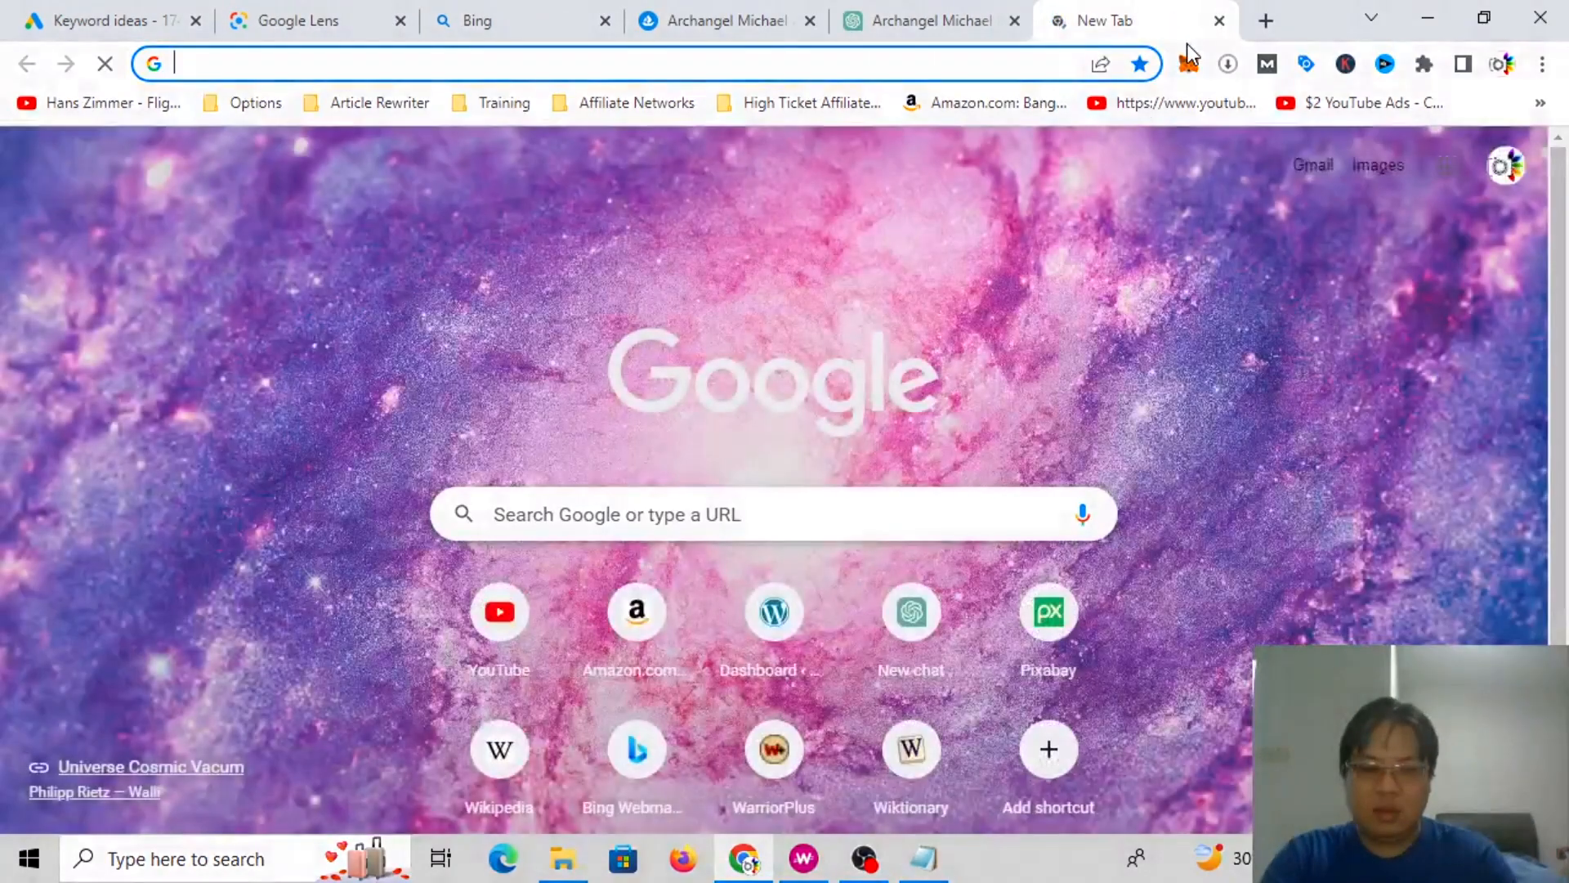
{"action": "type", "text": "fu"}
{"action": "key", "text": "Return"}
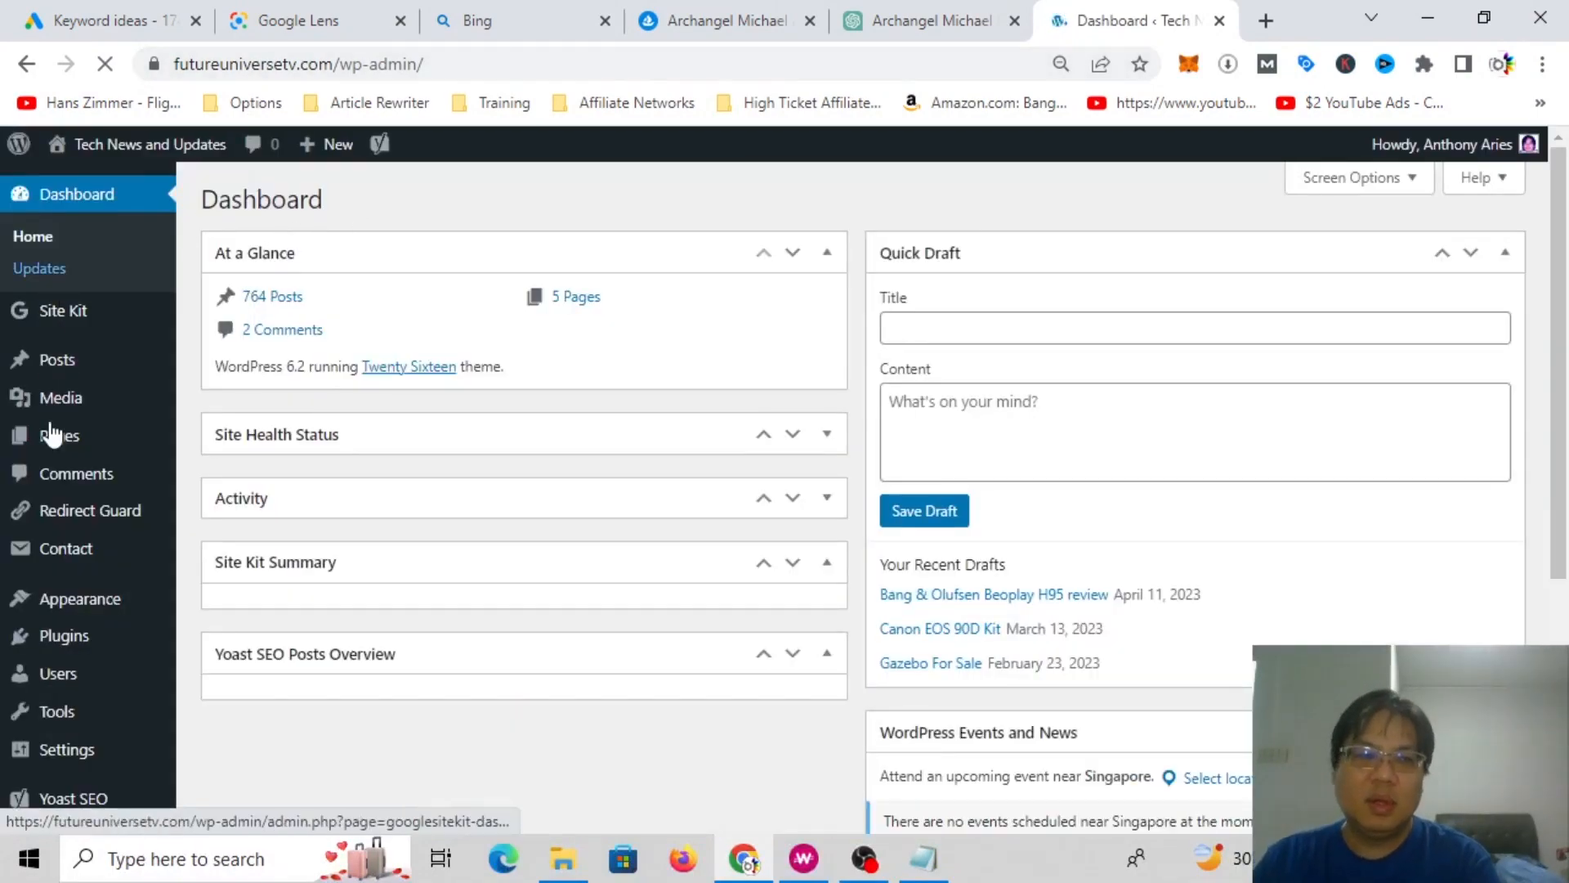
{"action": "mouse_move", "coordinate": [77, 517]}
{"action": "left_click", "coordinate": [222, 517]}
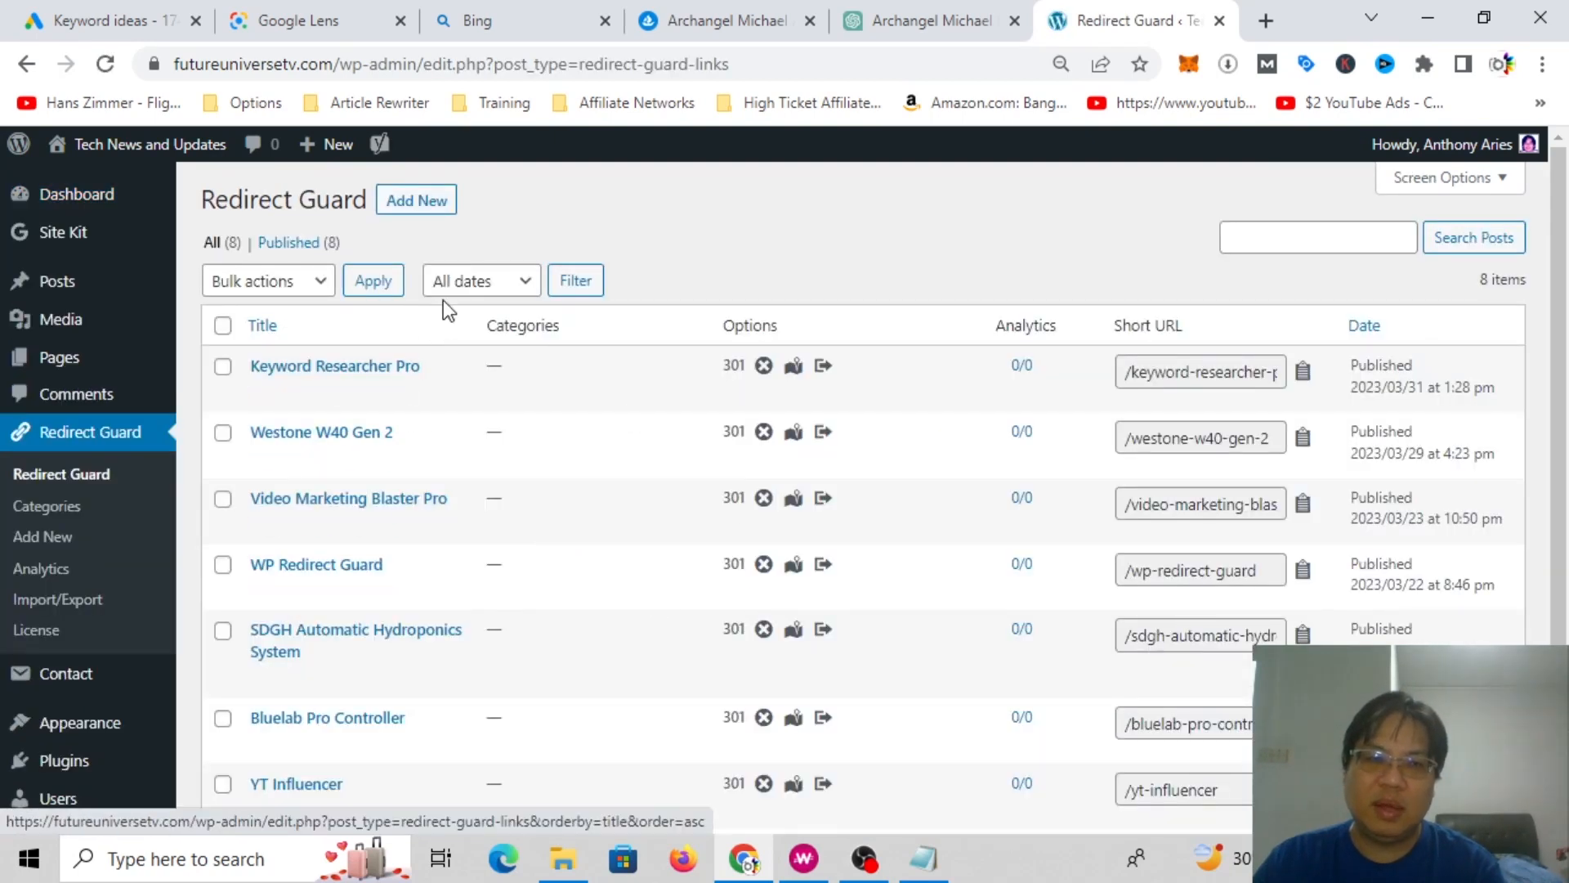
Step: Start a new Redirect Guard link and paste the copied OpenSea item link as its target URL
{"action": "left_click", "coordinate": [434, 206]}
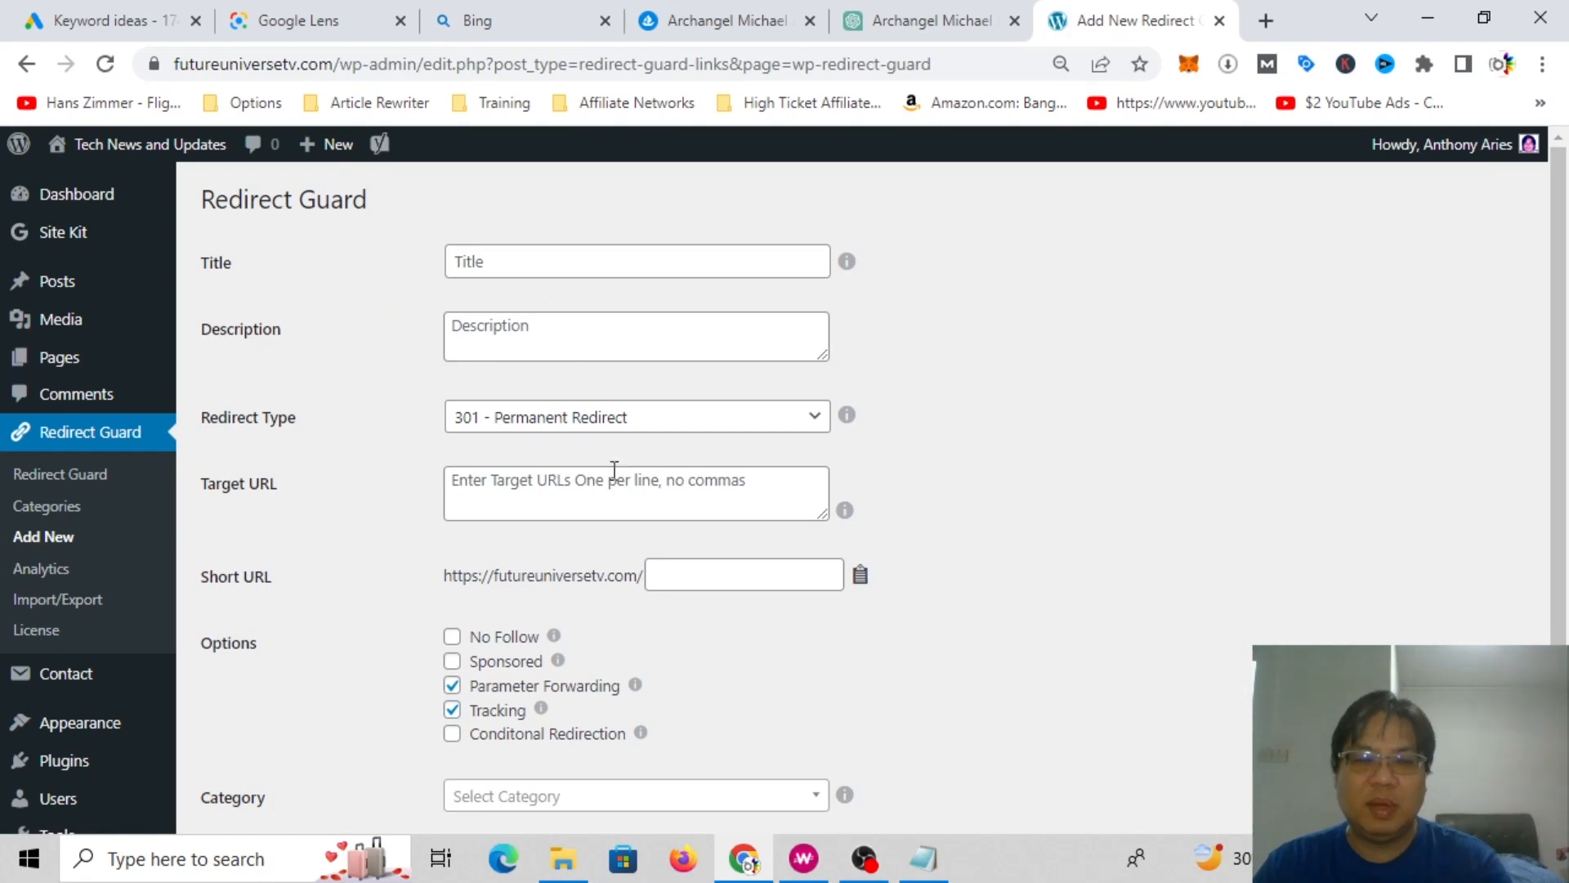
{"action": "left_click", "coordinate": [626, 493]}
{"action": "key", "text": "ctrl+v"}
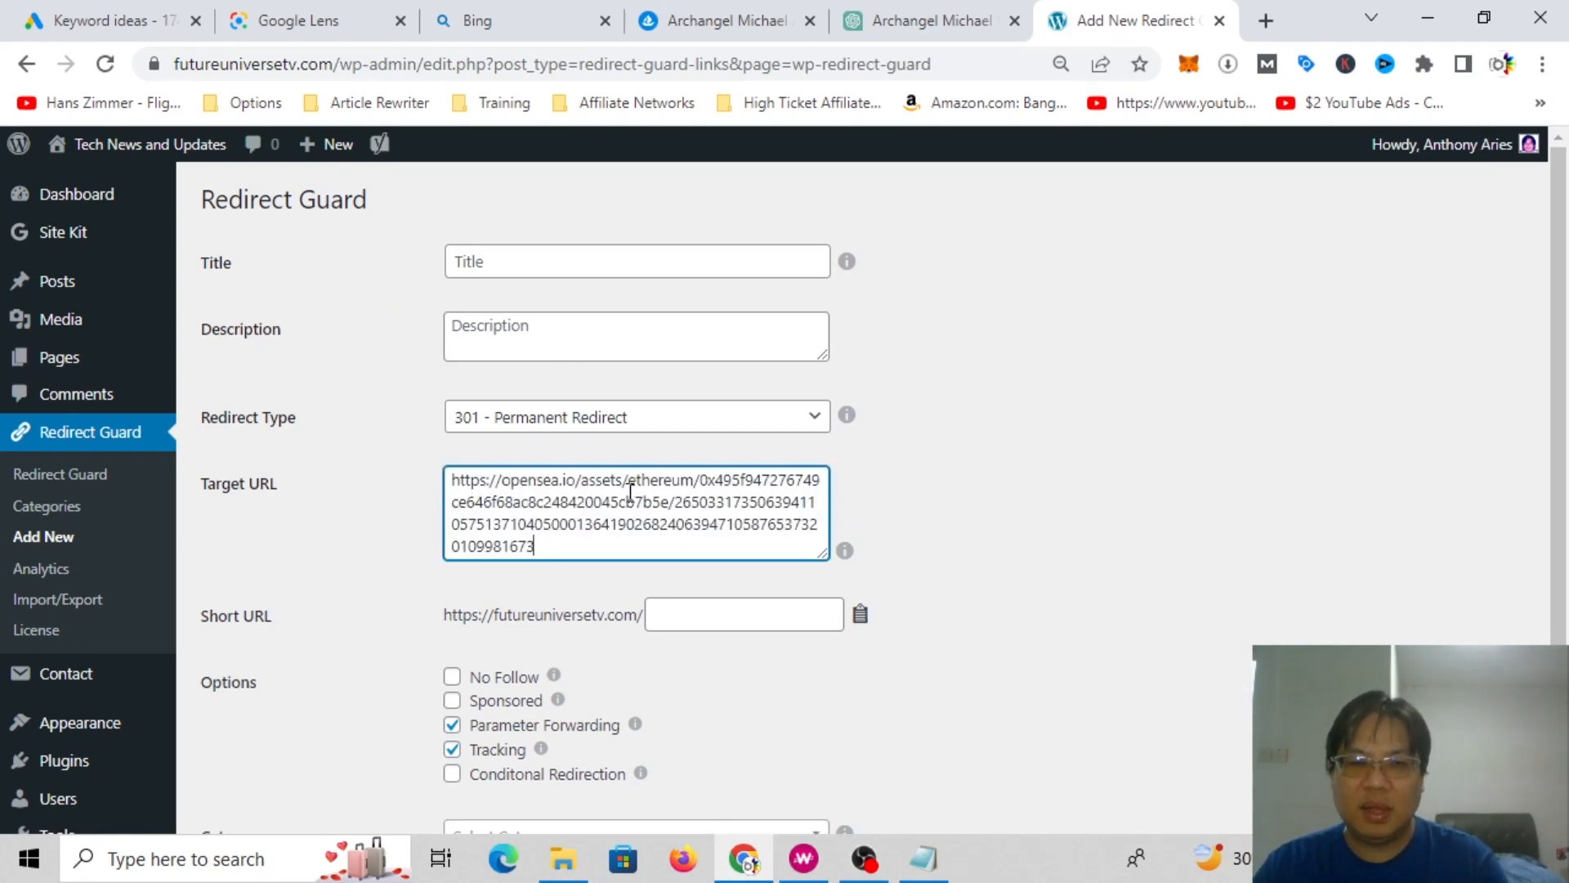
Step: Copy "Archangel Michael Art" from the OpenSea item title and paste it as the redirect's title and description
{"action": "left_click", "coordinate": [558, 274]}
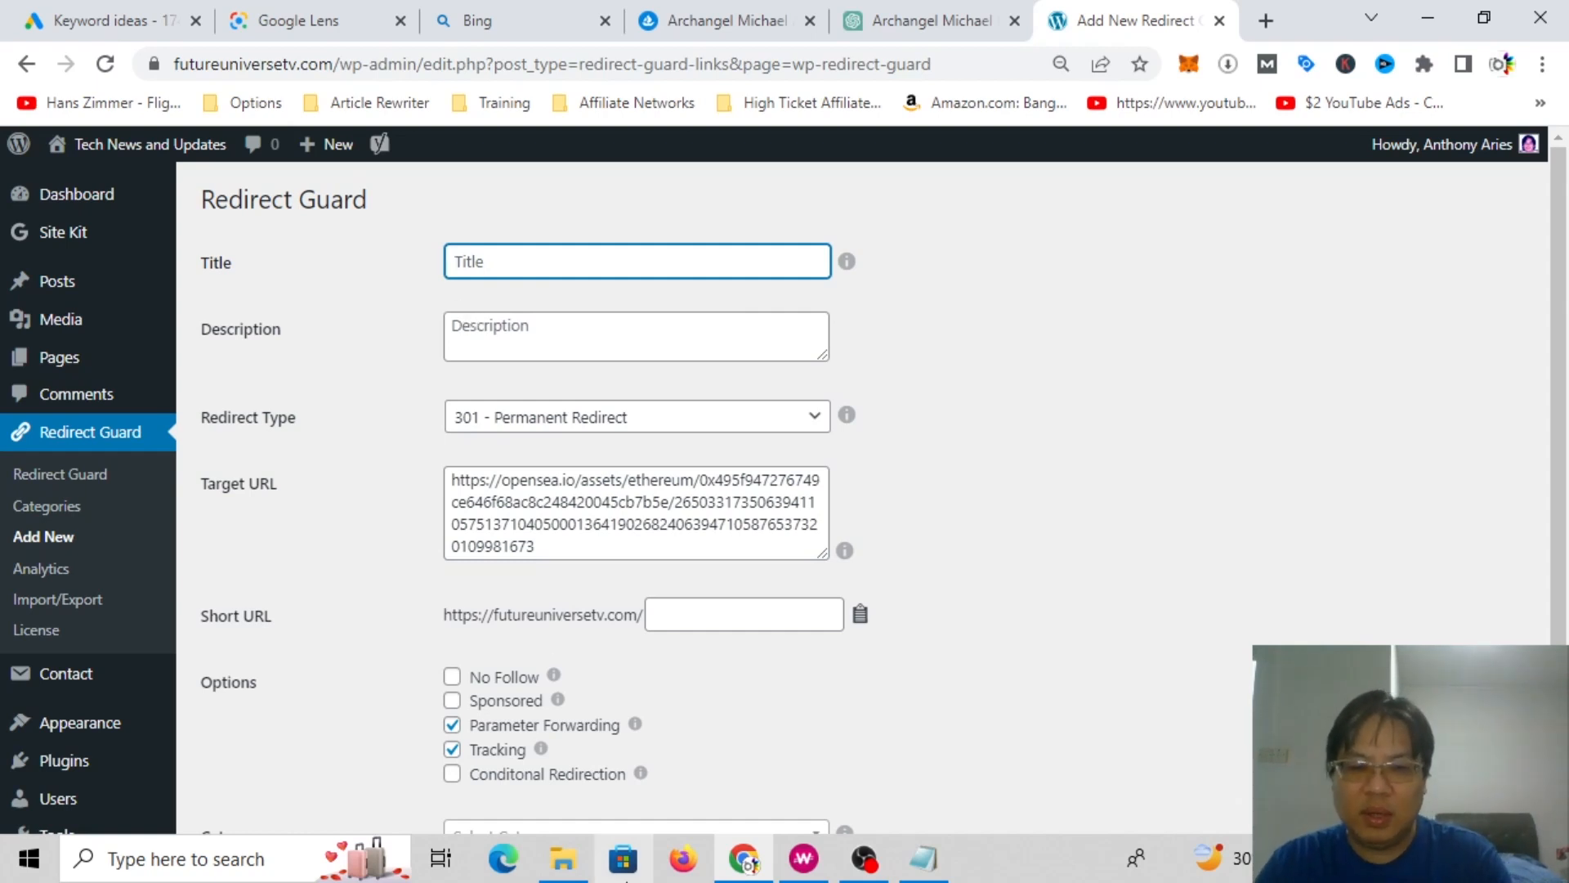
{"action": "left_click", "coordinate": [808, 12]}
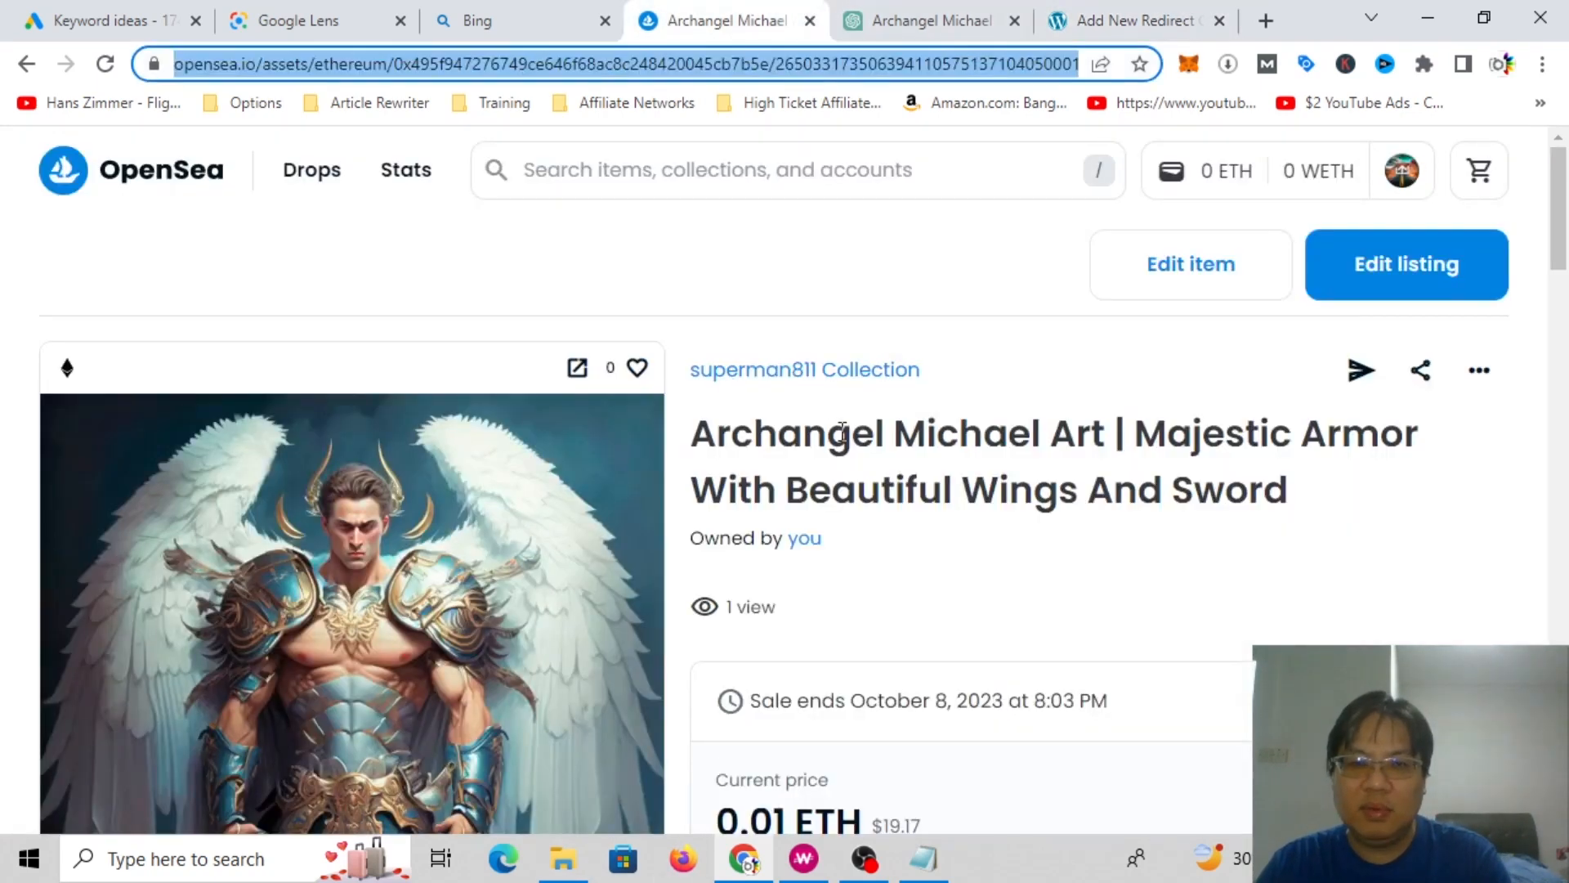
{"action": "left_click_drag", "start_coordinate": [1107, 426], "coordinate": [702, 428]}
{"action": "left_click", "coordinate": [1152, 9]}
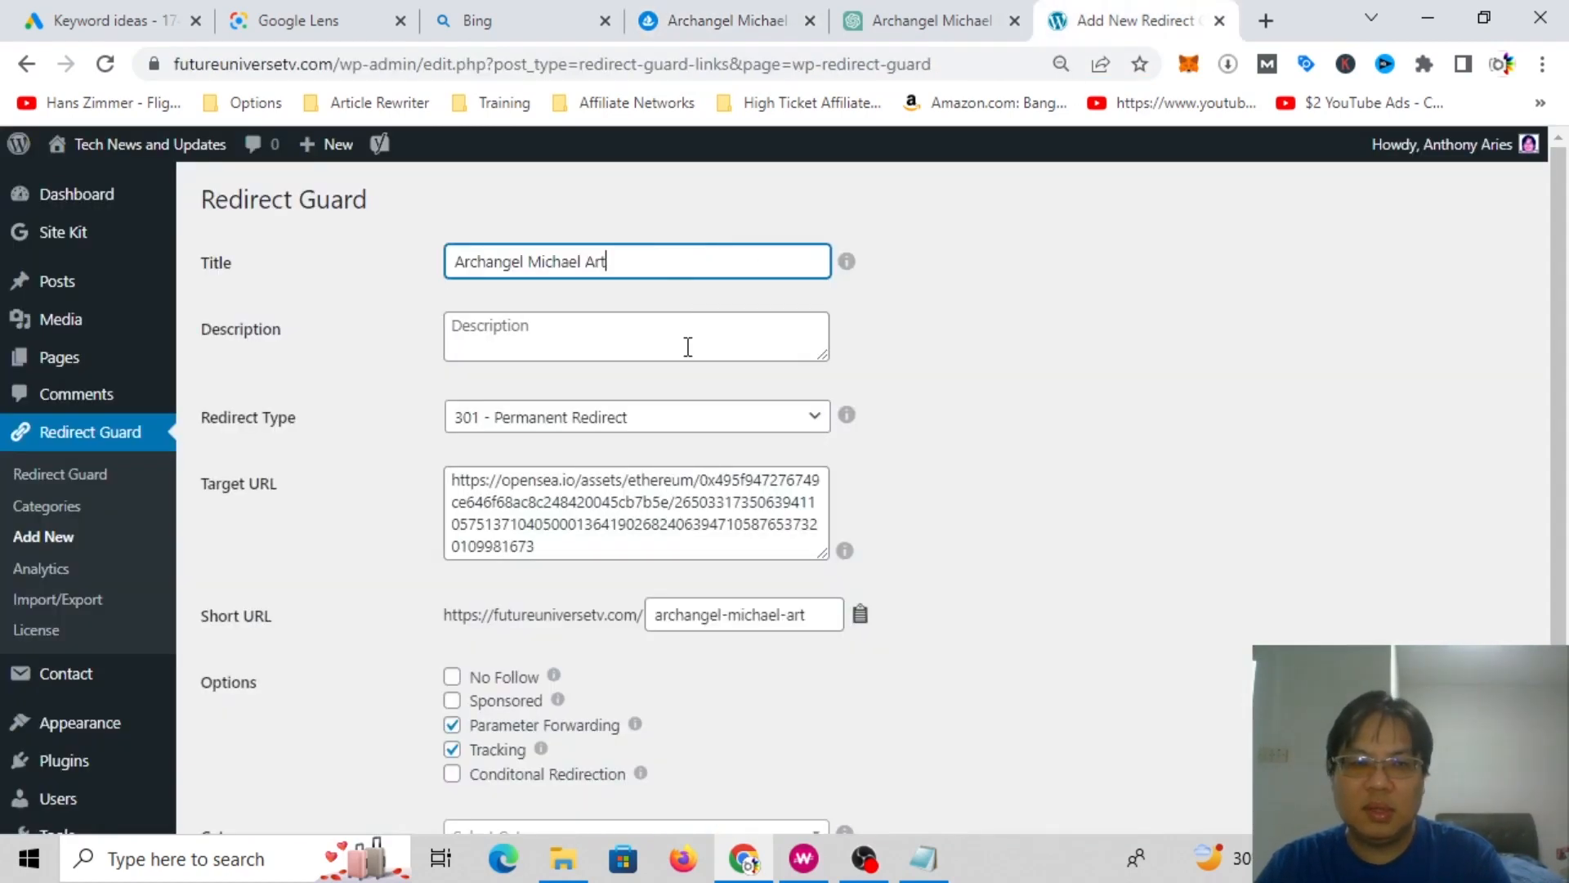
{"action": "left_click", "coordinate": [750, 345]}
{"action": "key", "text": "ctrl+v"}
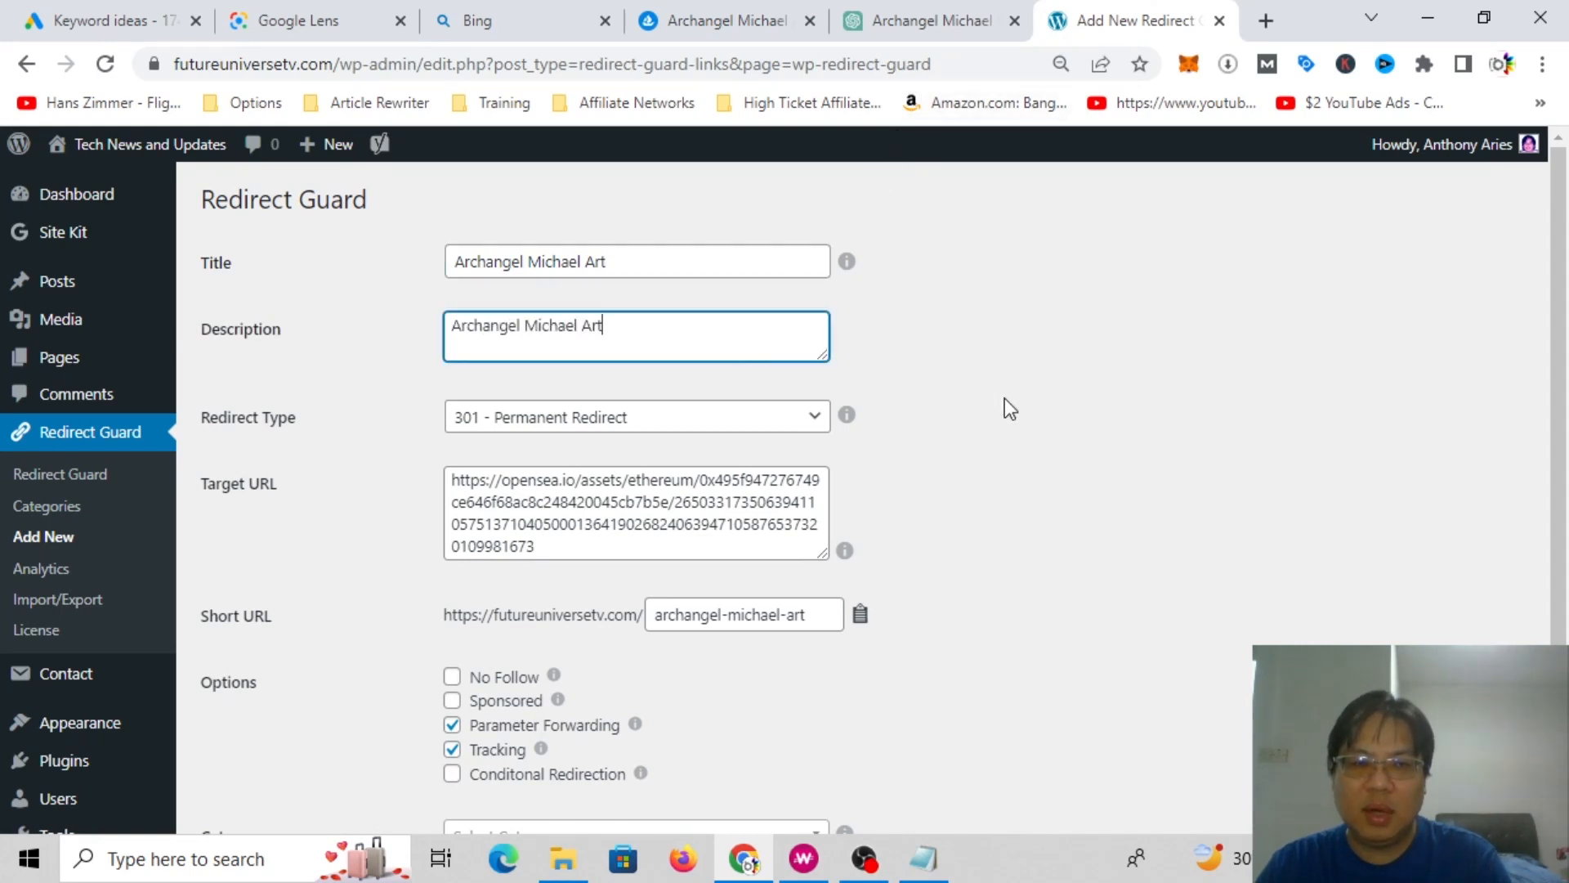
Step: Enable the No Follow option for the redirect and publish the shortlink
{"action": "scroll", "coordinate": [1004, 400], "scroll_direction": "down", "scroll_amount": 1}
{"action": "left_click", "coordinate": [472, 558]}
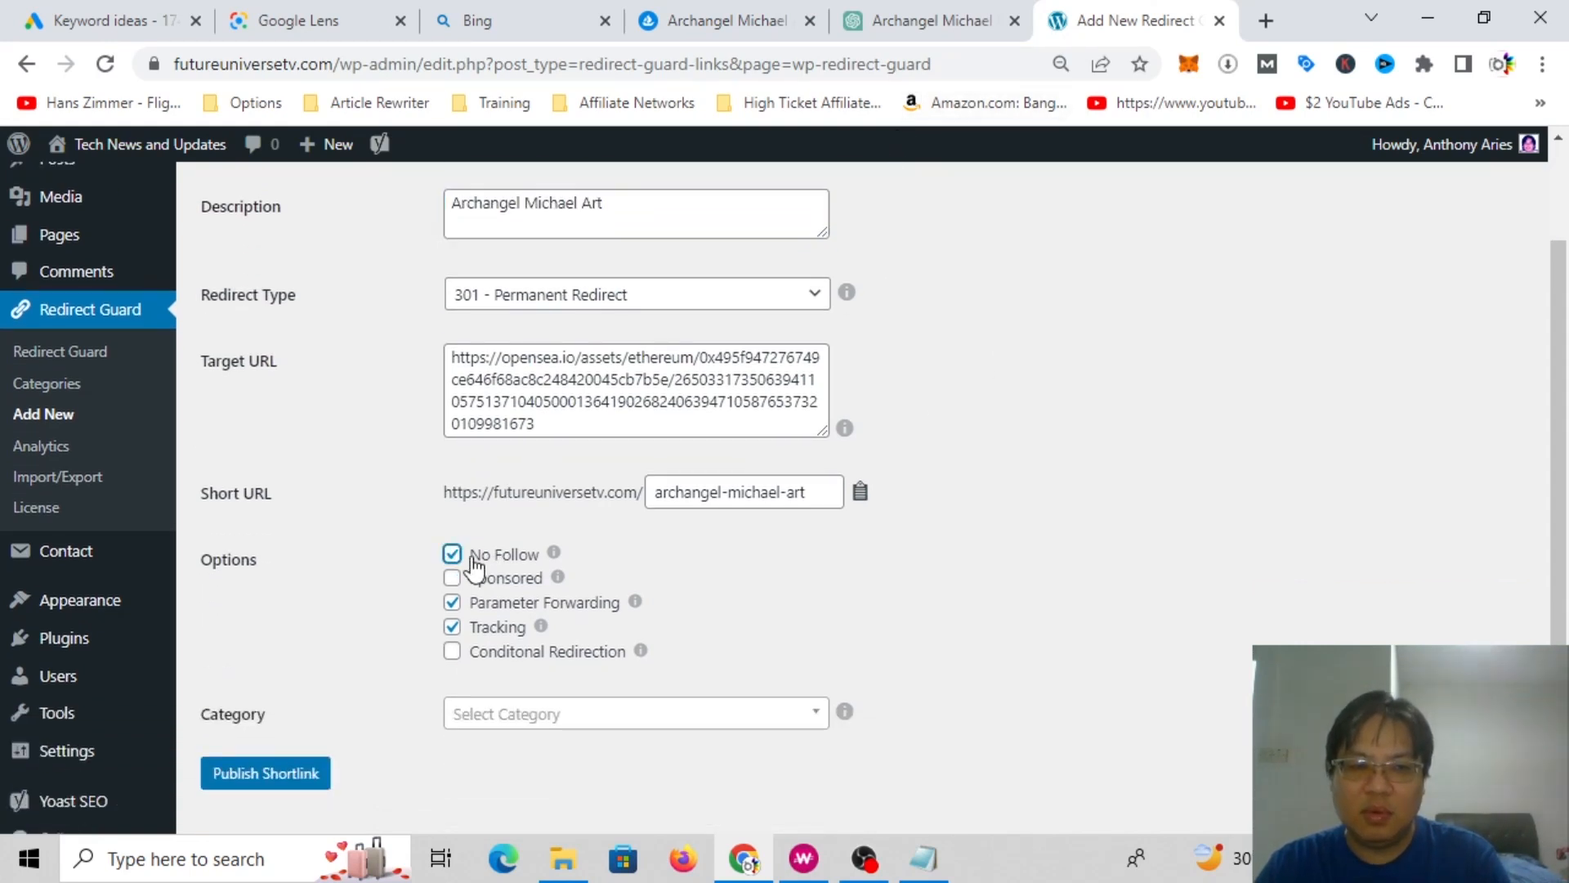
{"action": "left_click", "coordinate": [297, 786]}
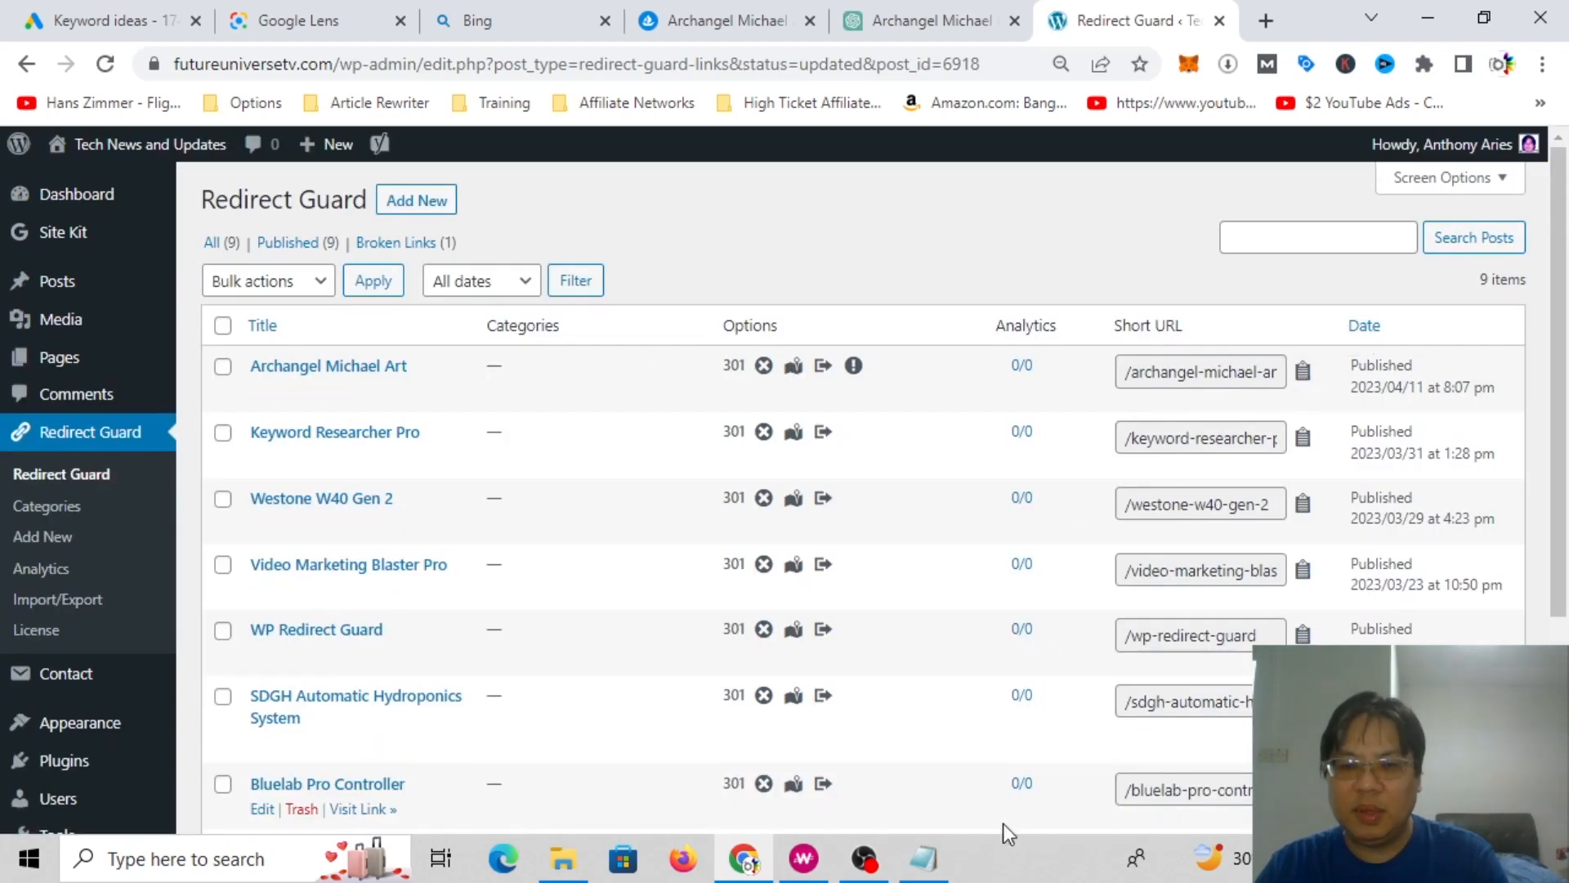
{"action": "left_click", "coordinate": [925, 857]}
{"action": "left_click", "coordinate": [936, 445]}
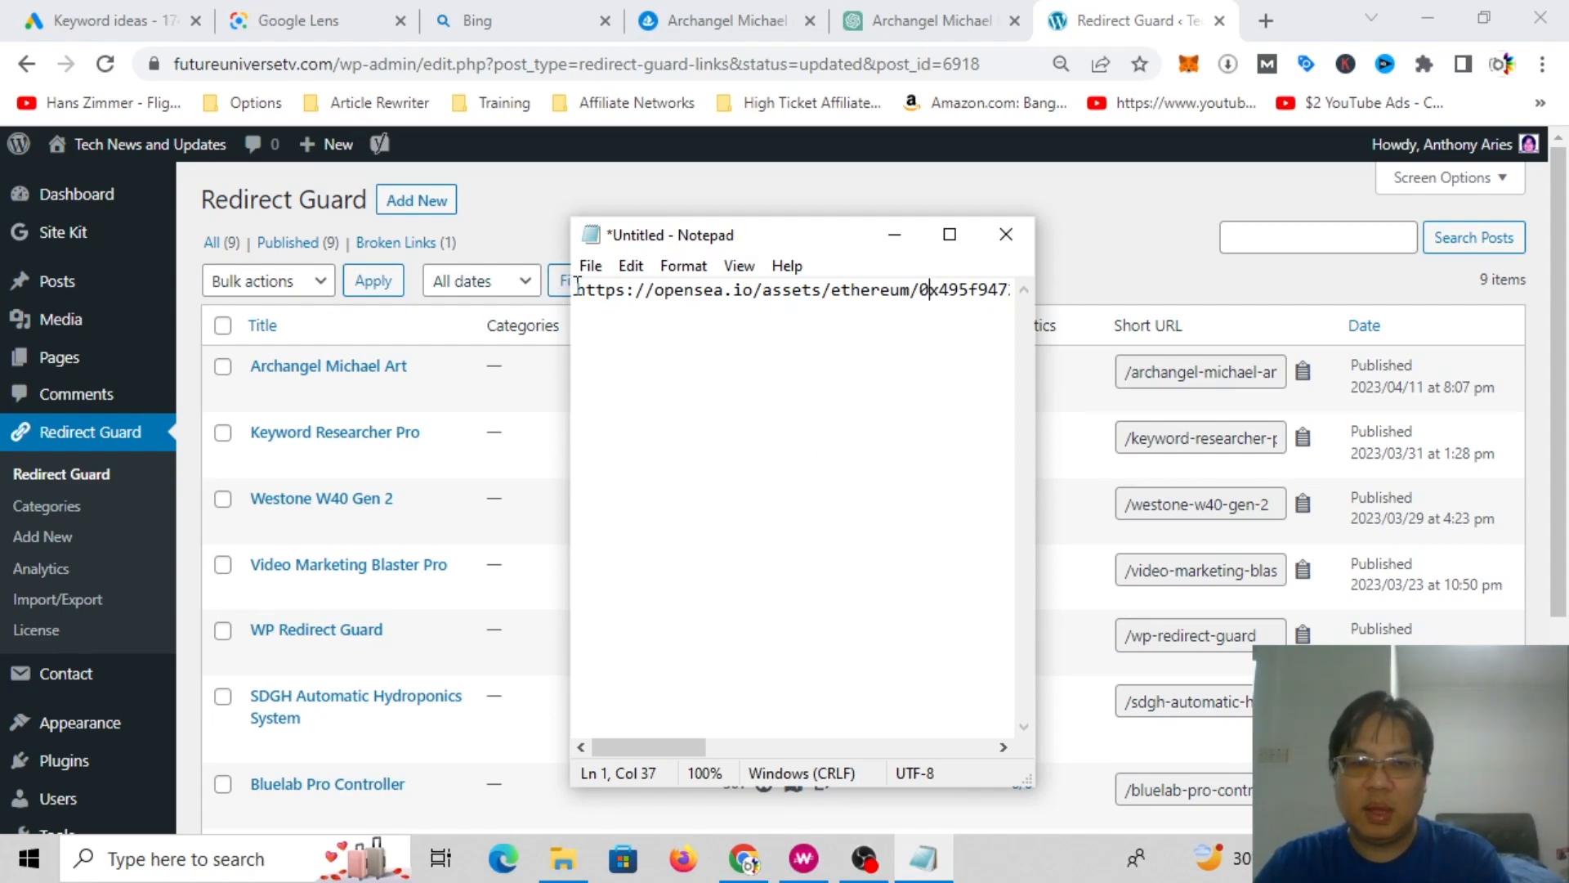
{"action": "key", "text": "Return"}
{"action": "key", "text": "Up"}
{"action": "key", "text": "ctrl+v"}
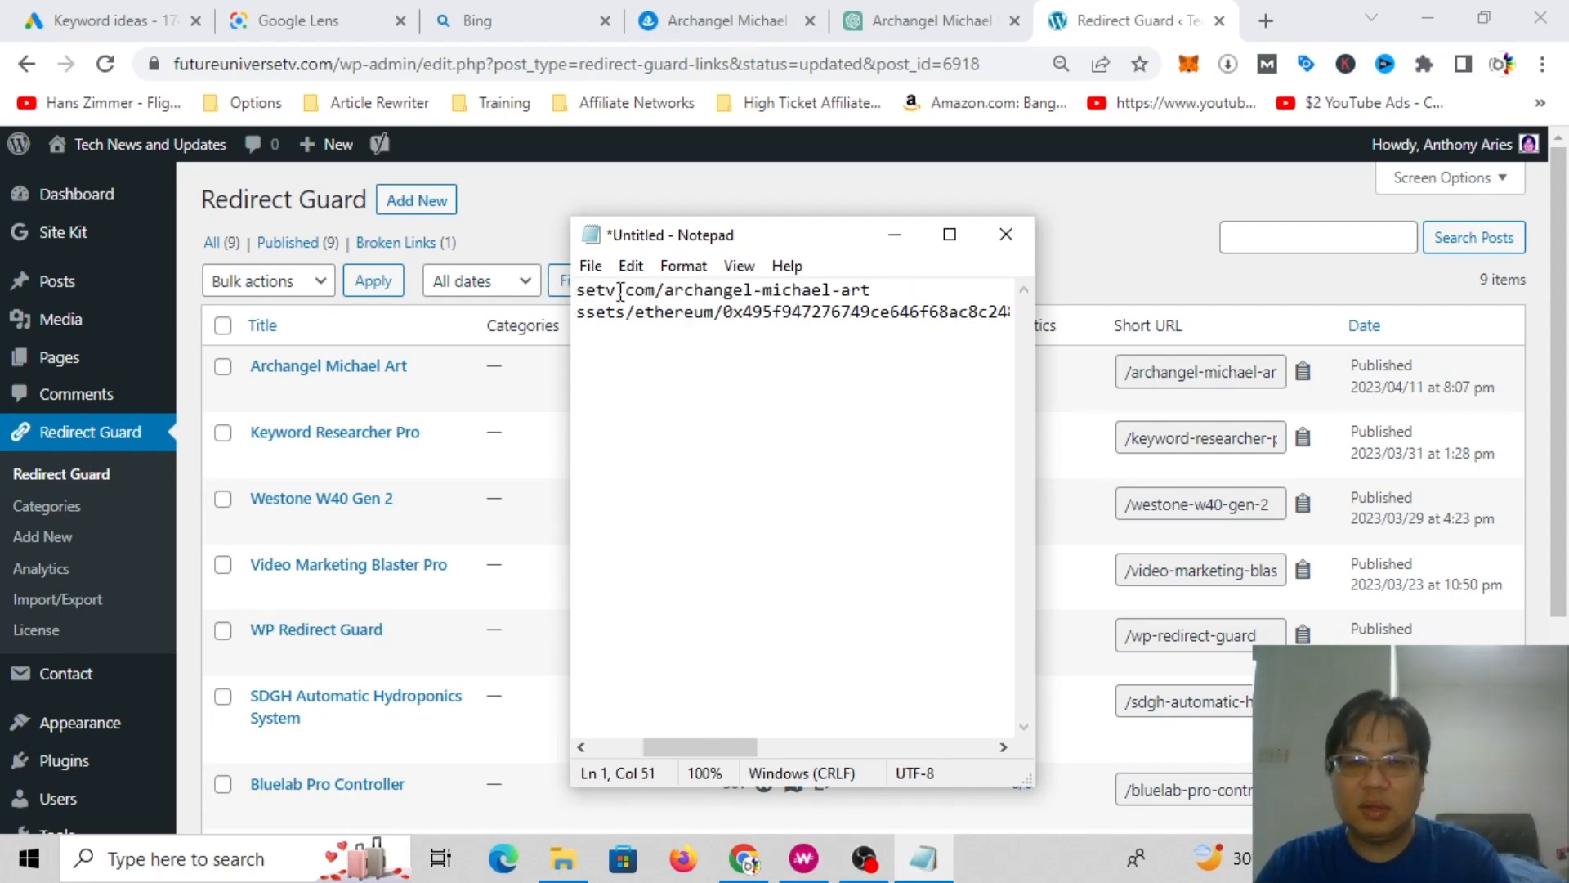
{"action": "left_click_drag", "start_coordinate": [946, 287], "coordinate": [243, 278]}
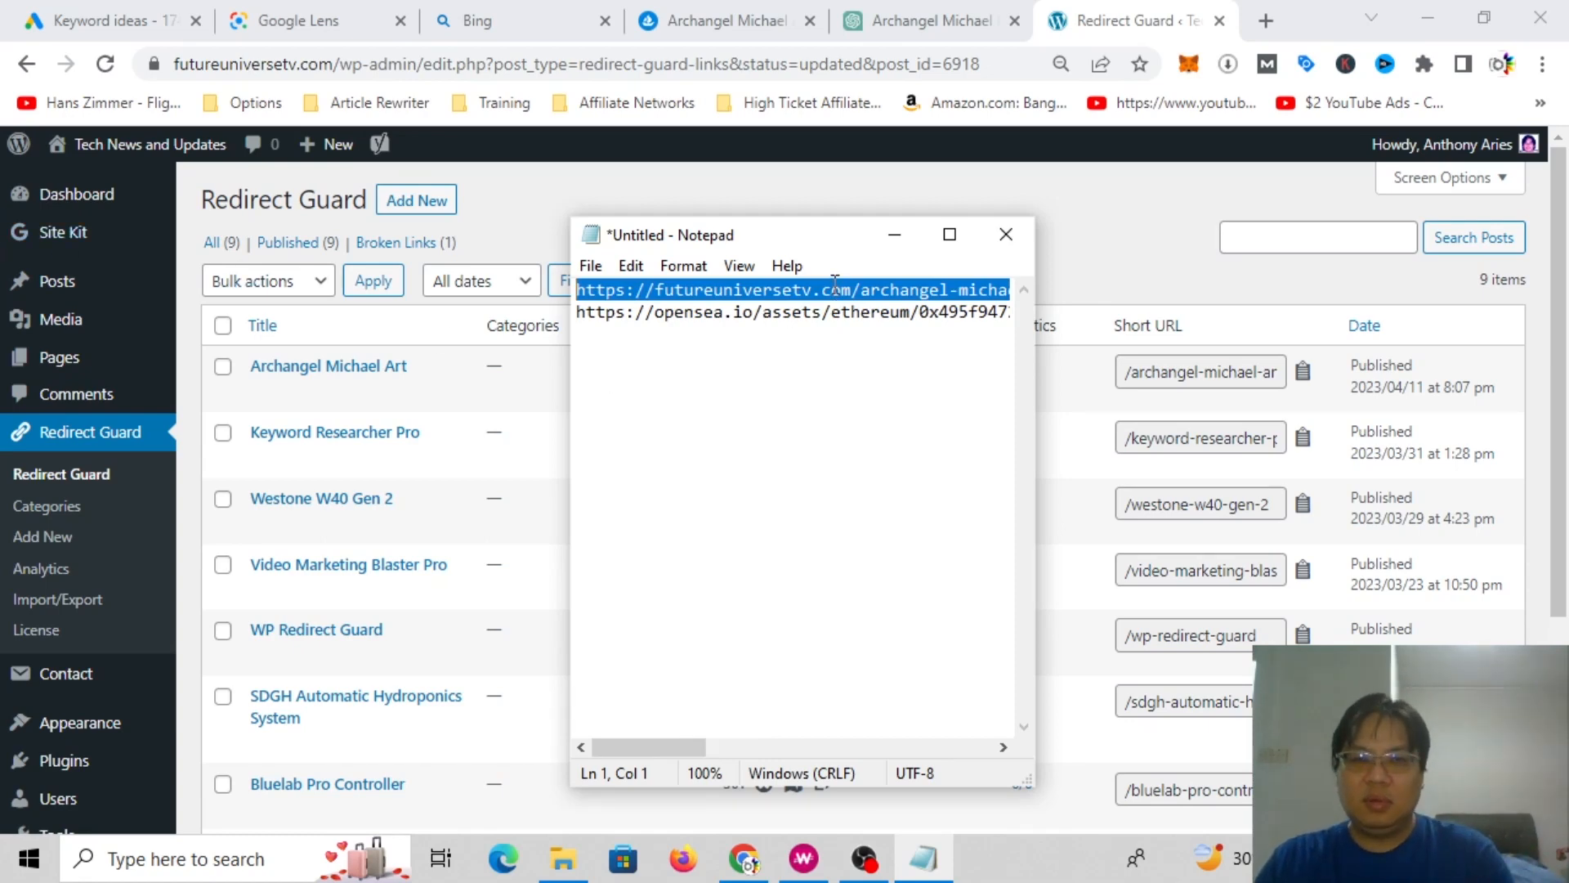
Step: Copy the OpenSea item link from the notes and enter it as the Blog Name on pingomatic.com in a new browser tab
{"action": "left_click_drag", "start_coordinate": [581, 327], "coordinate": [1412, 316]}
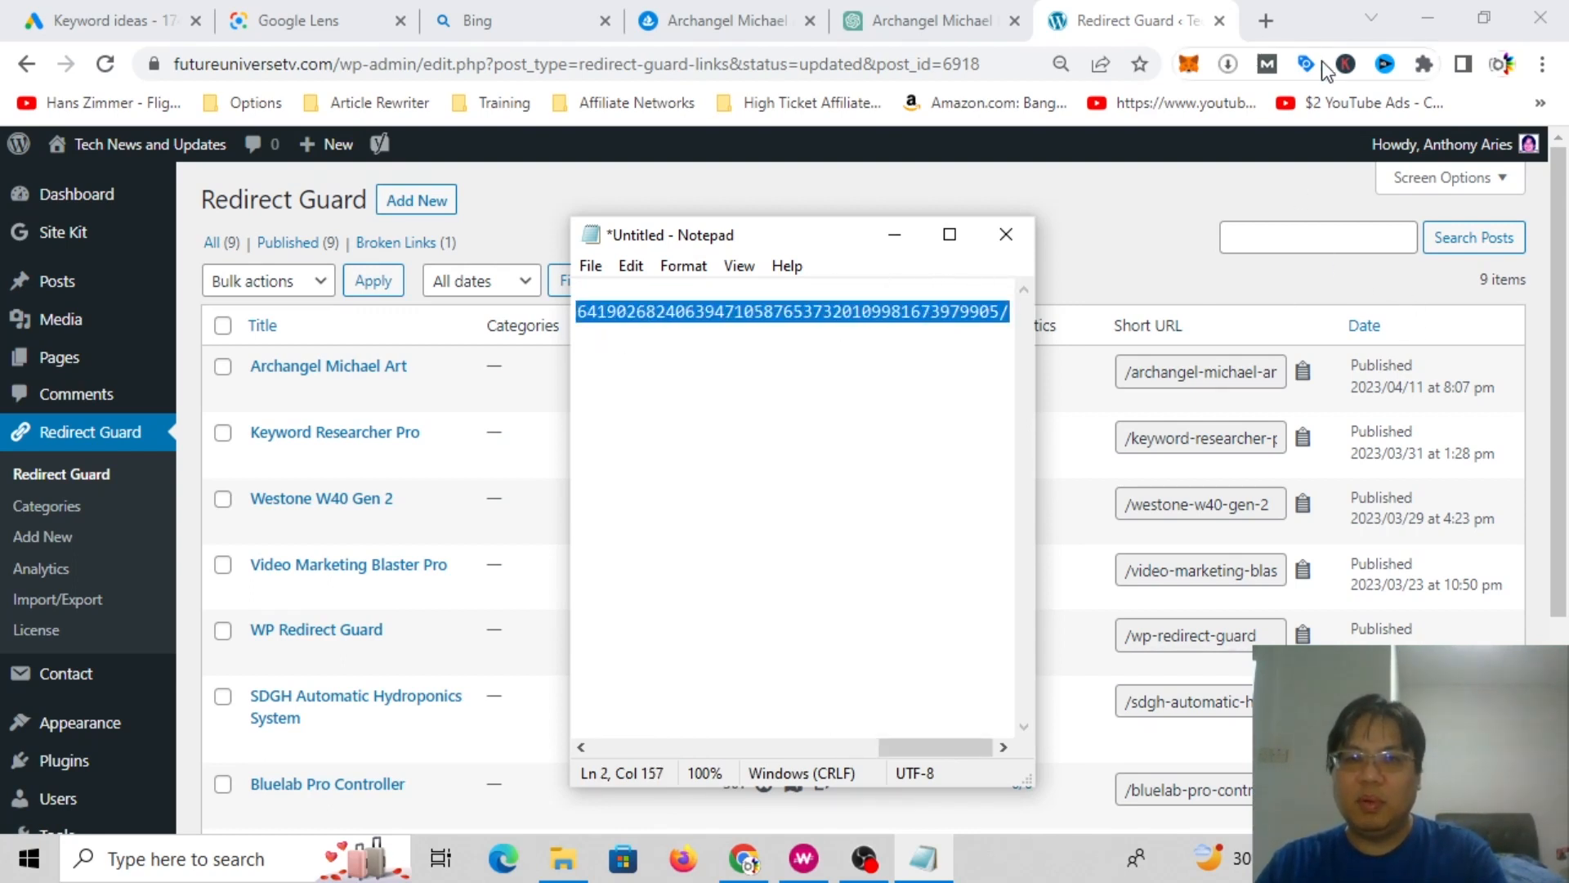
{"action": "left_click", "coordinate": [1273, 26]}
{"action": "type", "text": "pingom"}
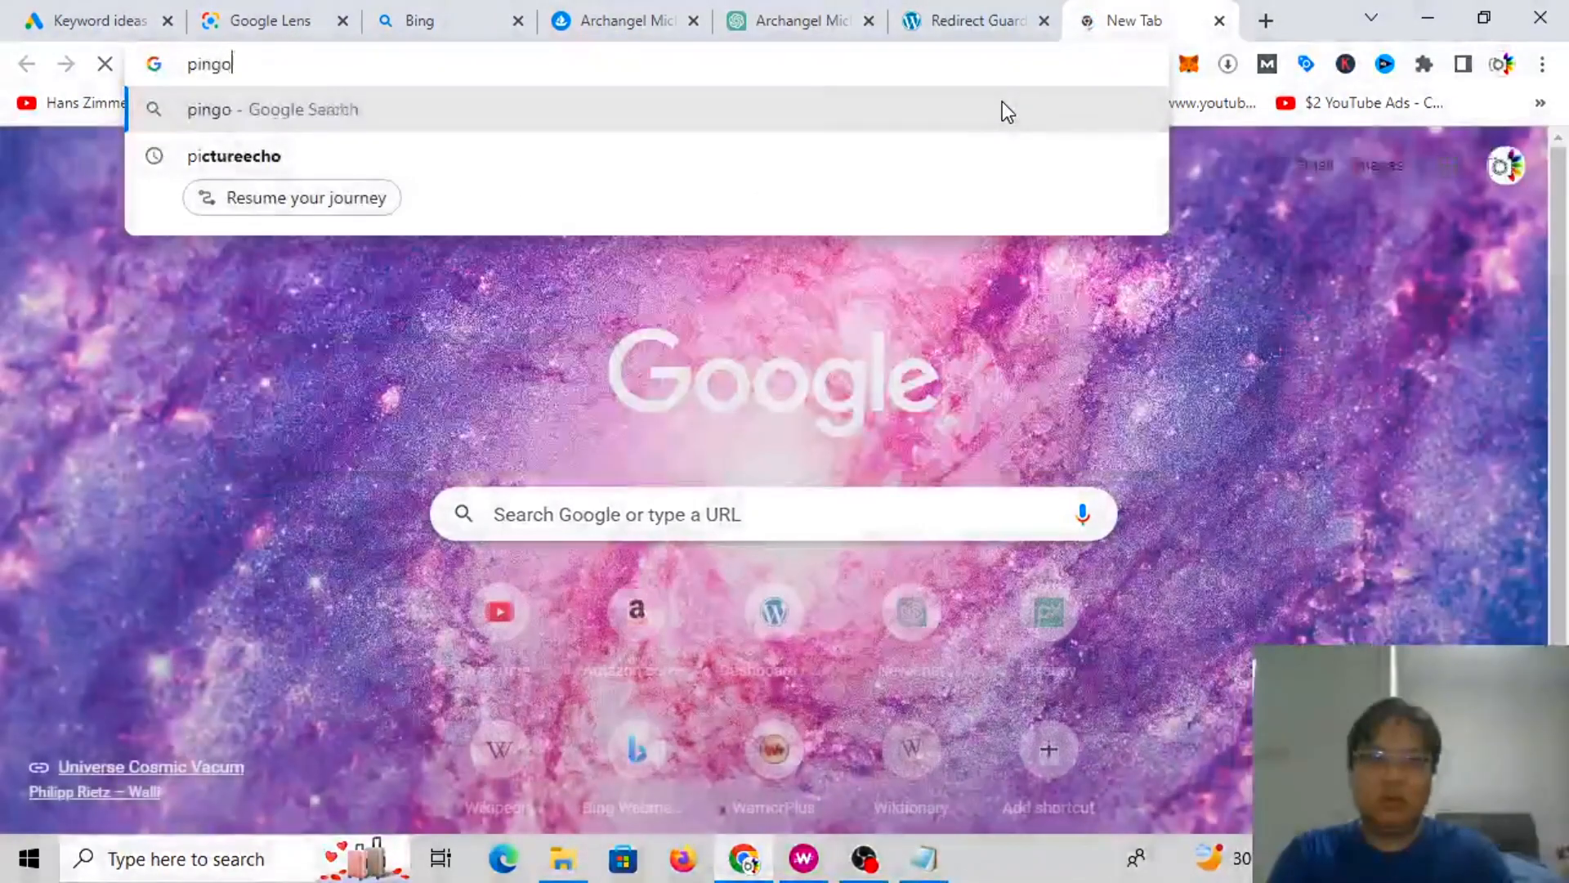
{"action": "type", "text": "atic.com"}
{"action": "key", "text": "Return"}
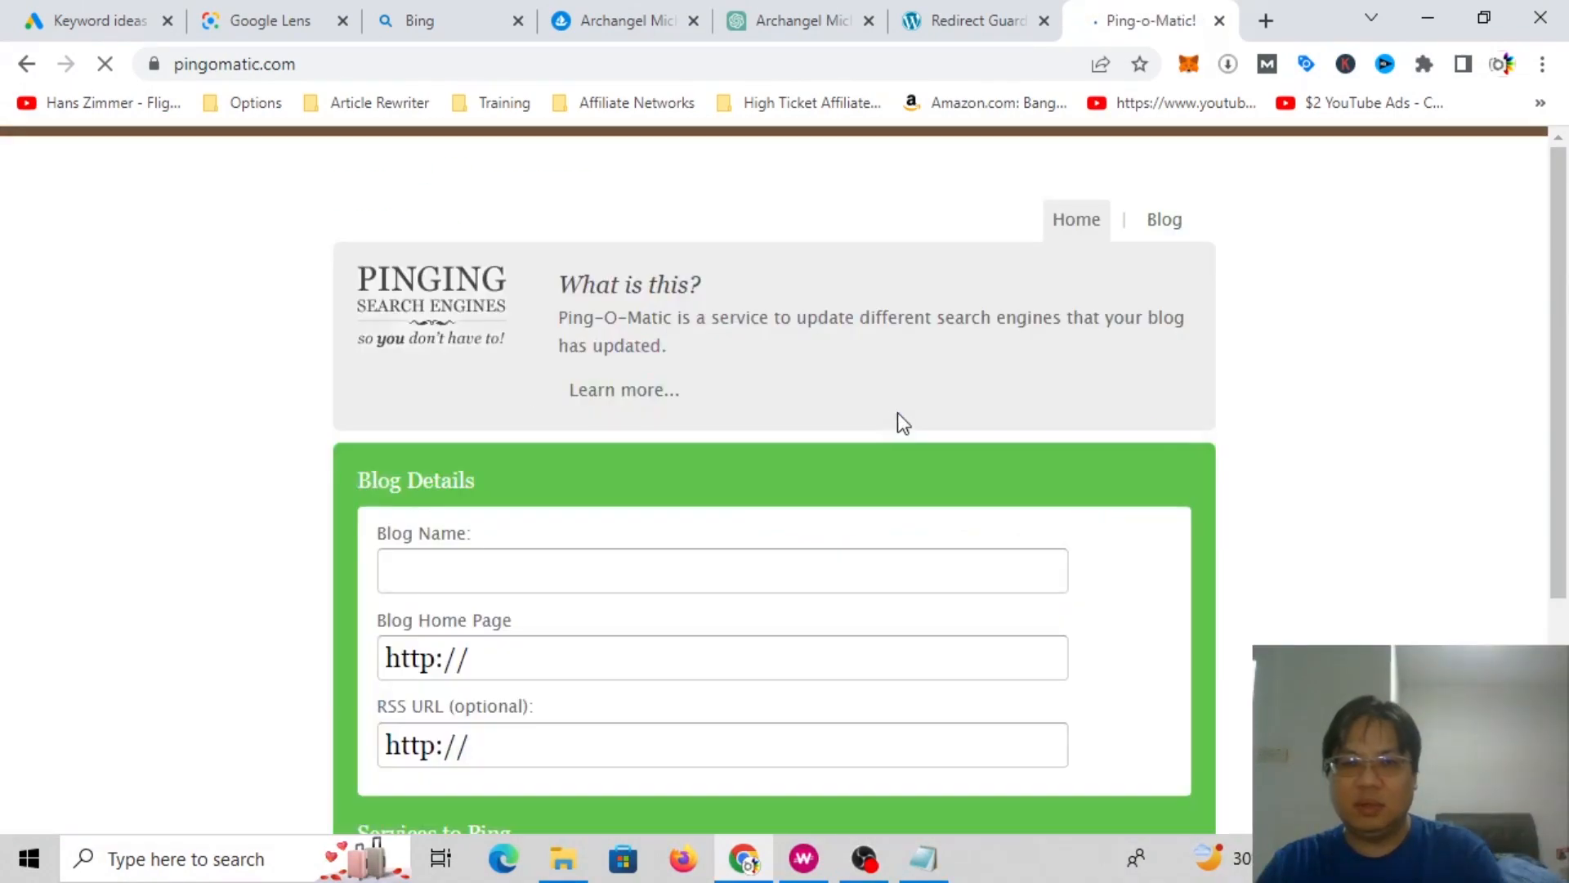
{"action": "left_click", "coordinate": [634, 578]}
{"action": "key", "text": "ctrl+v"}
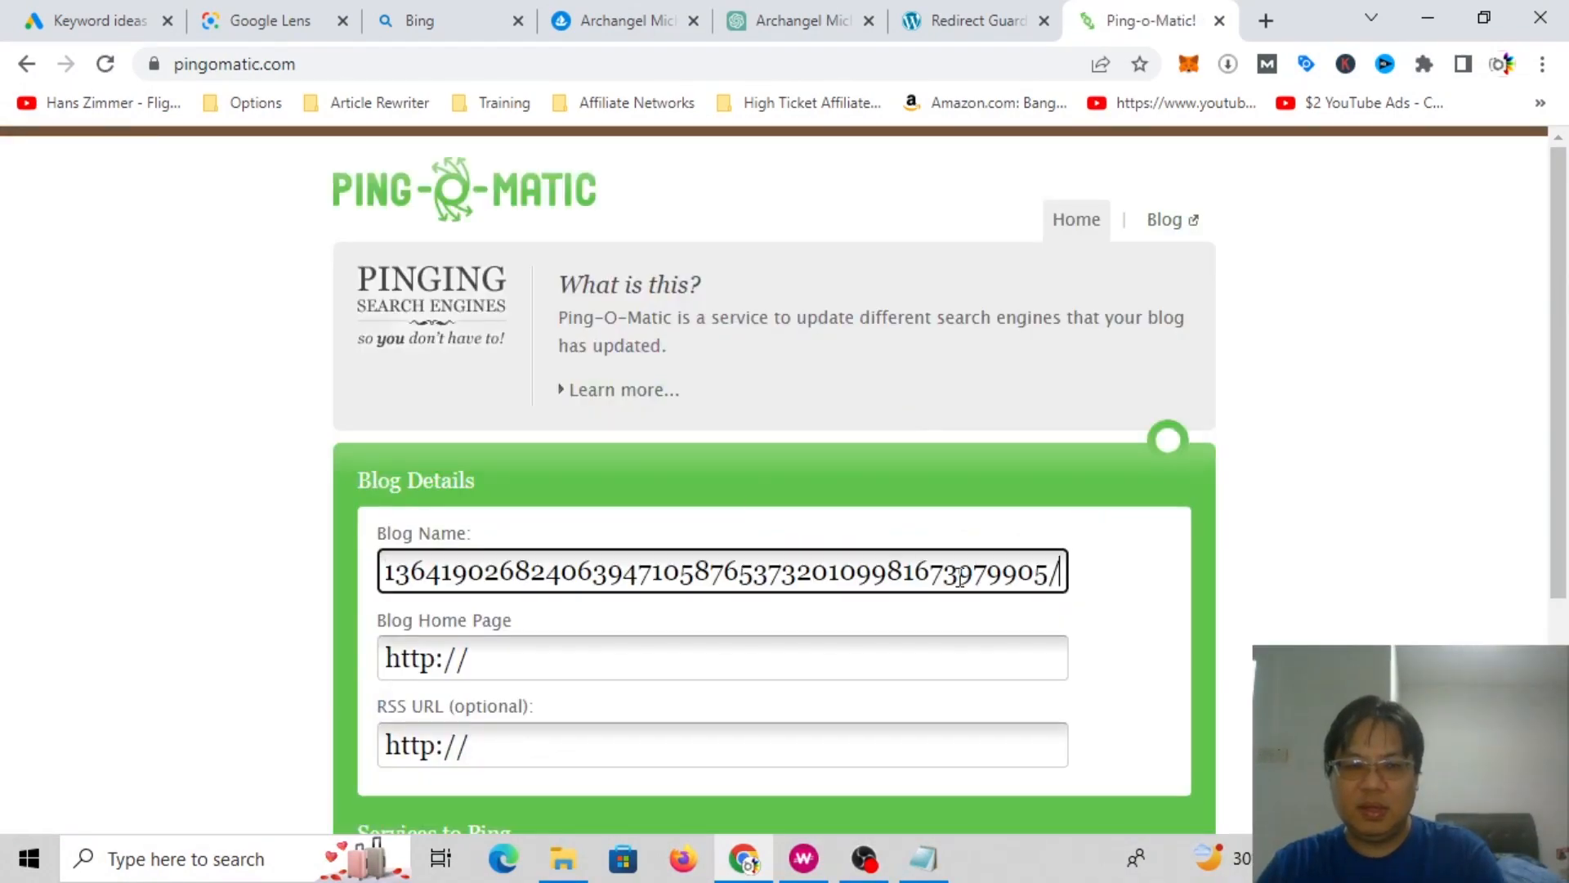
Step: Select the Blo.gs, Feed Burner, Spinn3r and Superfeedr services and try to send pings for the OpenSea link
{"action": "scroll", "coordinate": [955, 564], "scroll_direction": "down", "scroll_amount": 4}
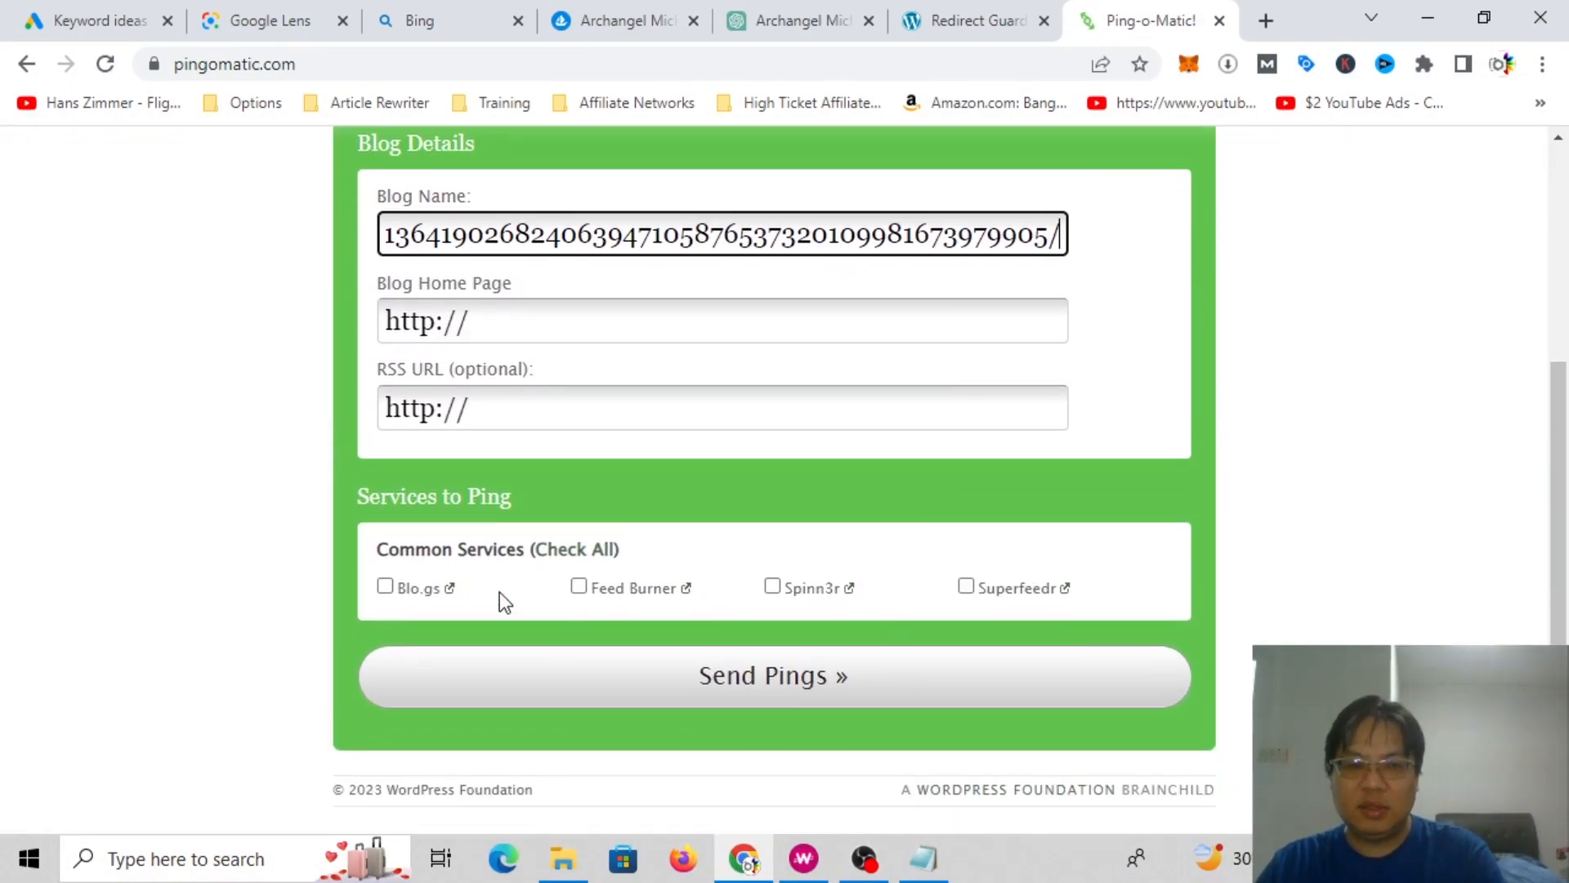
{"action": "left_click", "coordinate": [386, 586]}
{"action": "left_click", "coordinate": [772, 587]}
{"action": "left_click", "coordinate": [966, 587]}
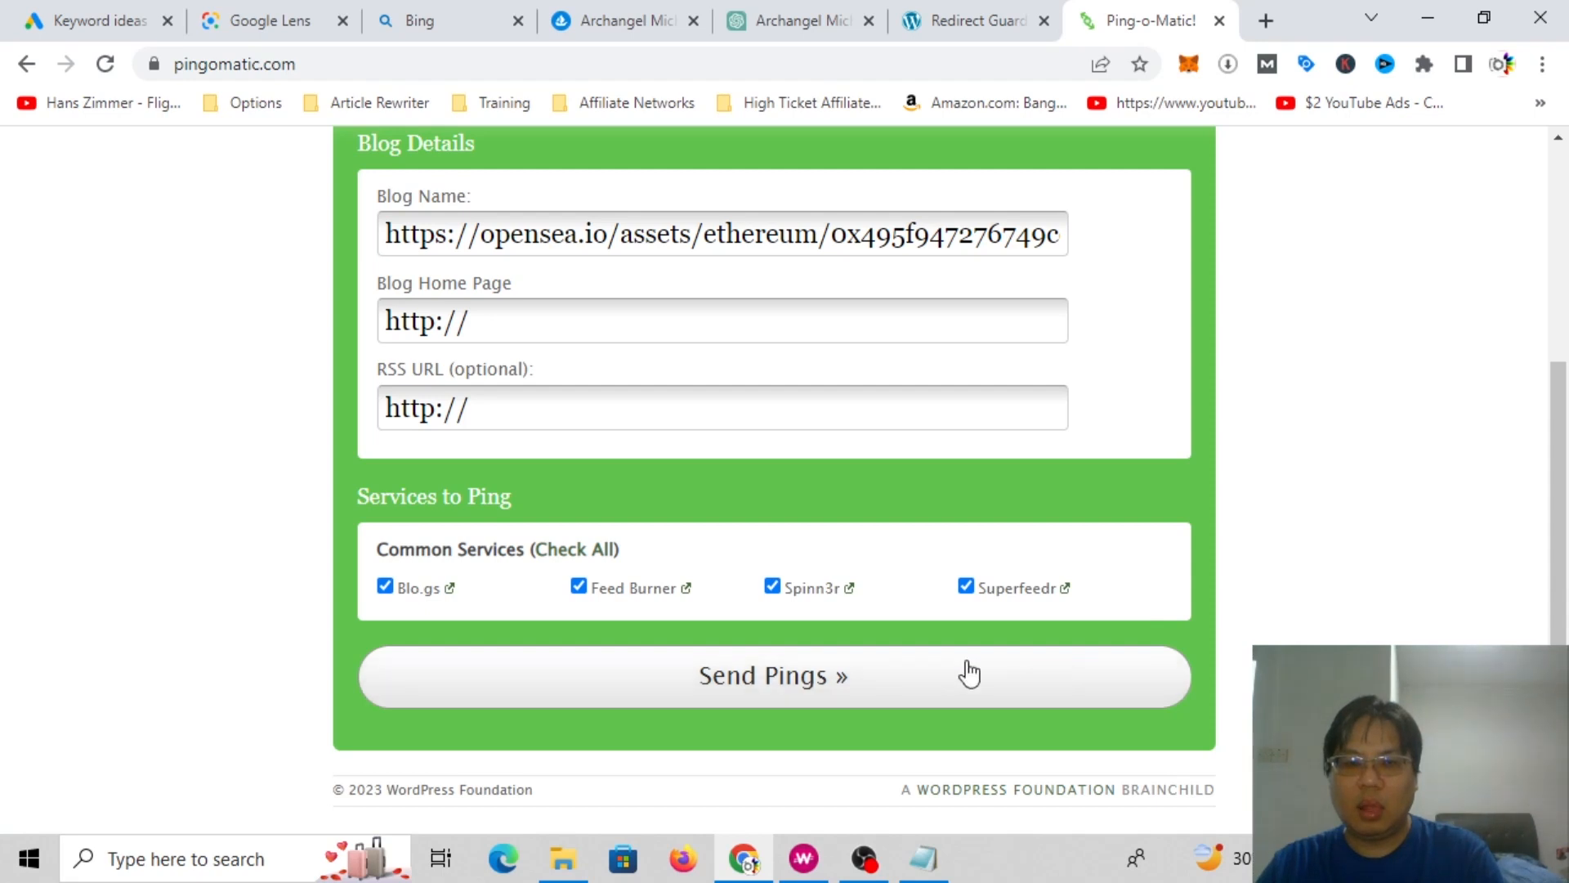
{"action": "left_click", "coordinate": [785, 679]}
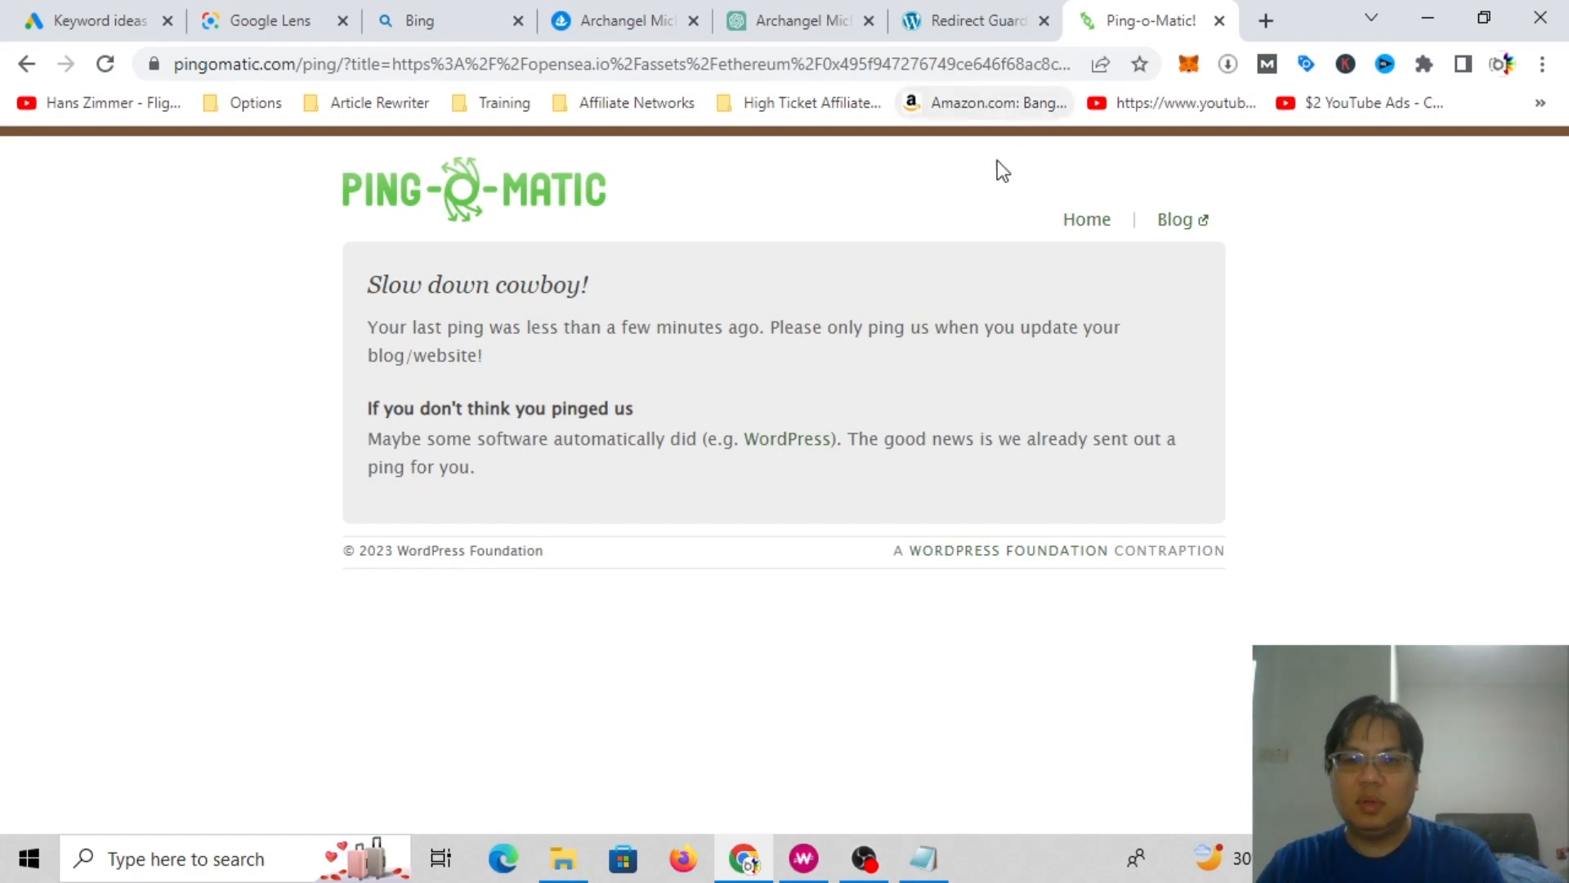
Step: Reopen the pingomatic.com submission form in the same browser tab
{"action": "left_click_drag", "start_coordinate": [303, 64], "coordinate": [1019, 316]}
{"action": "key", "text": "BackSpace"}
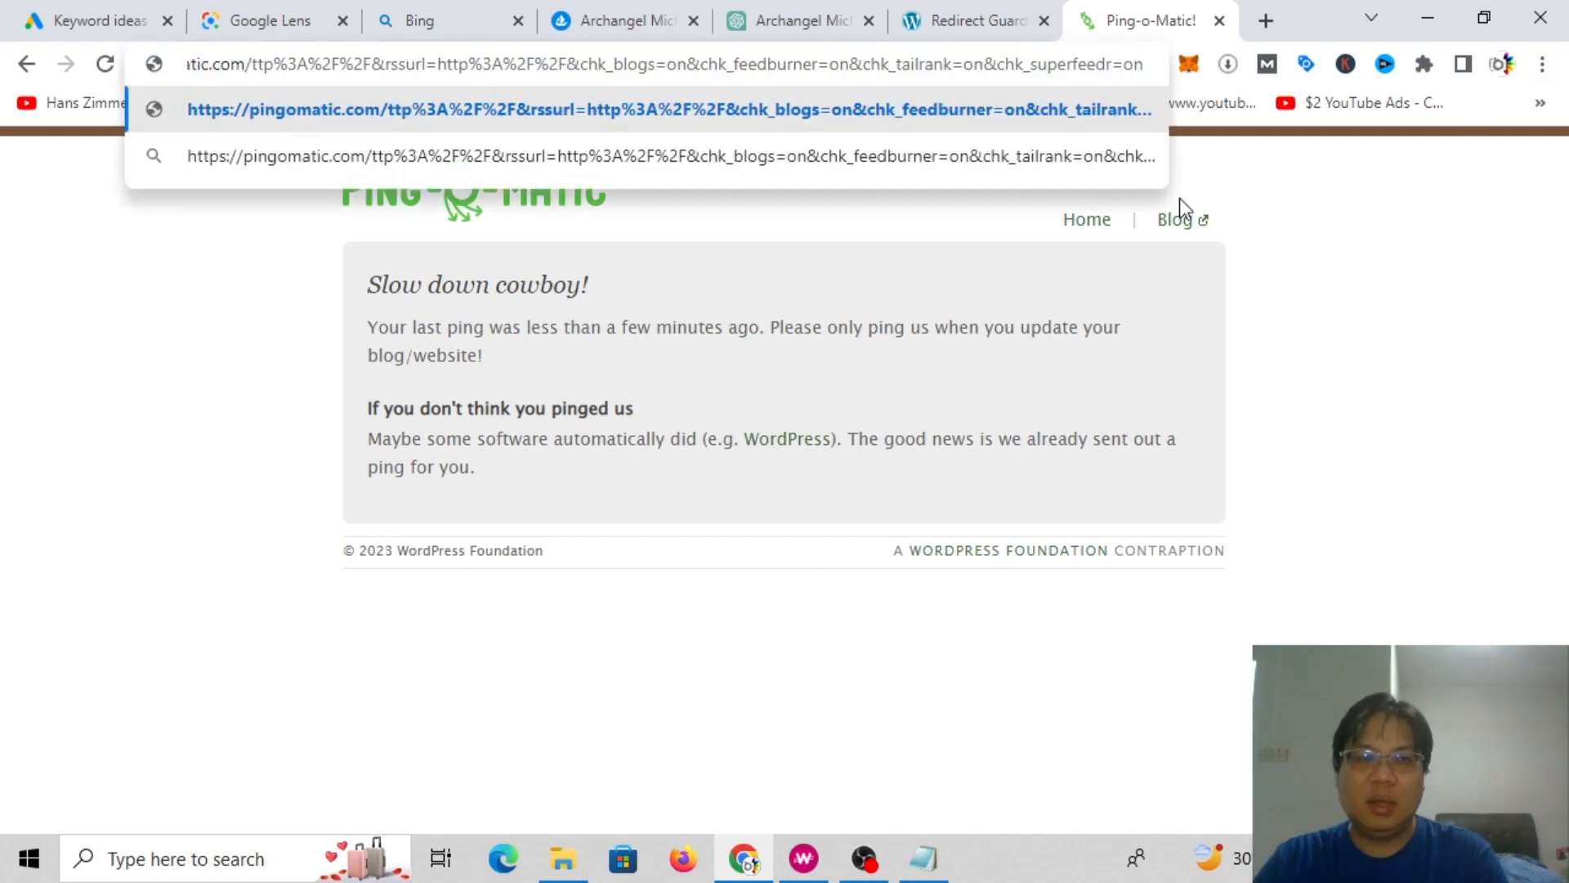
{"action": "left_click", "coordinate": [1079, 725]}
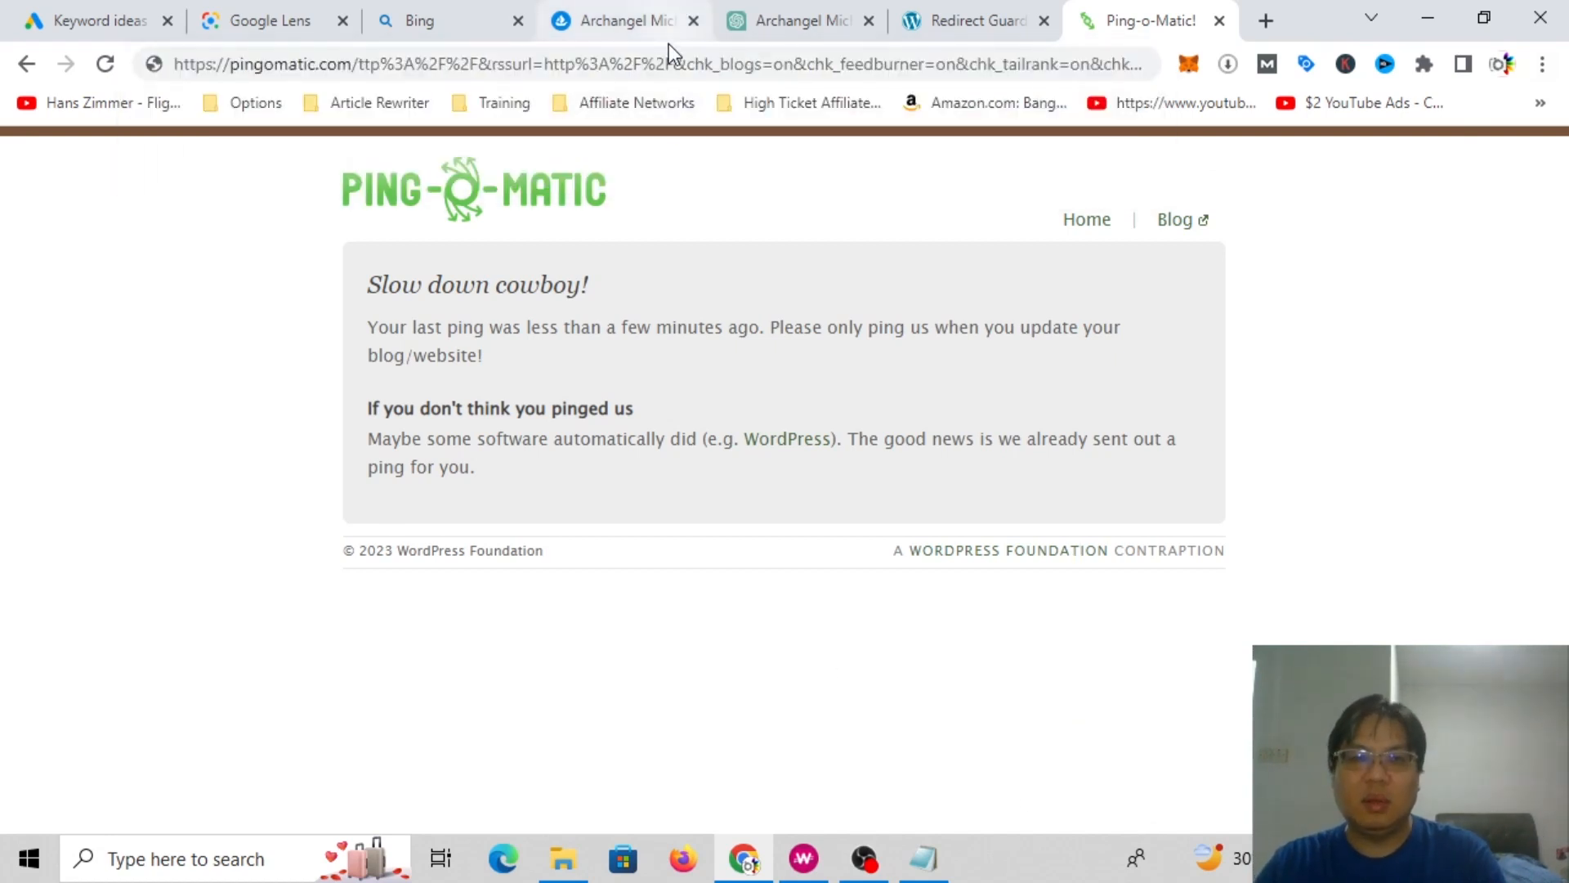
{"action": "left_click", "coordinate": [669, 62]}
{"action": "type", "text": "ping"}
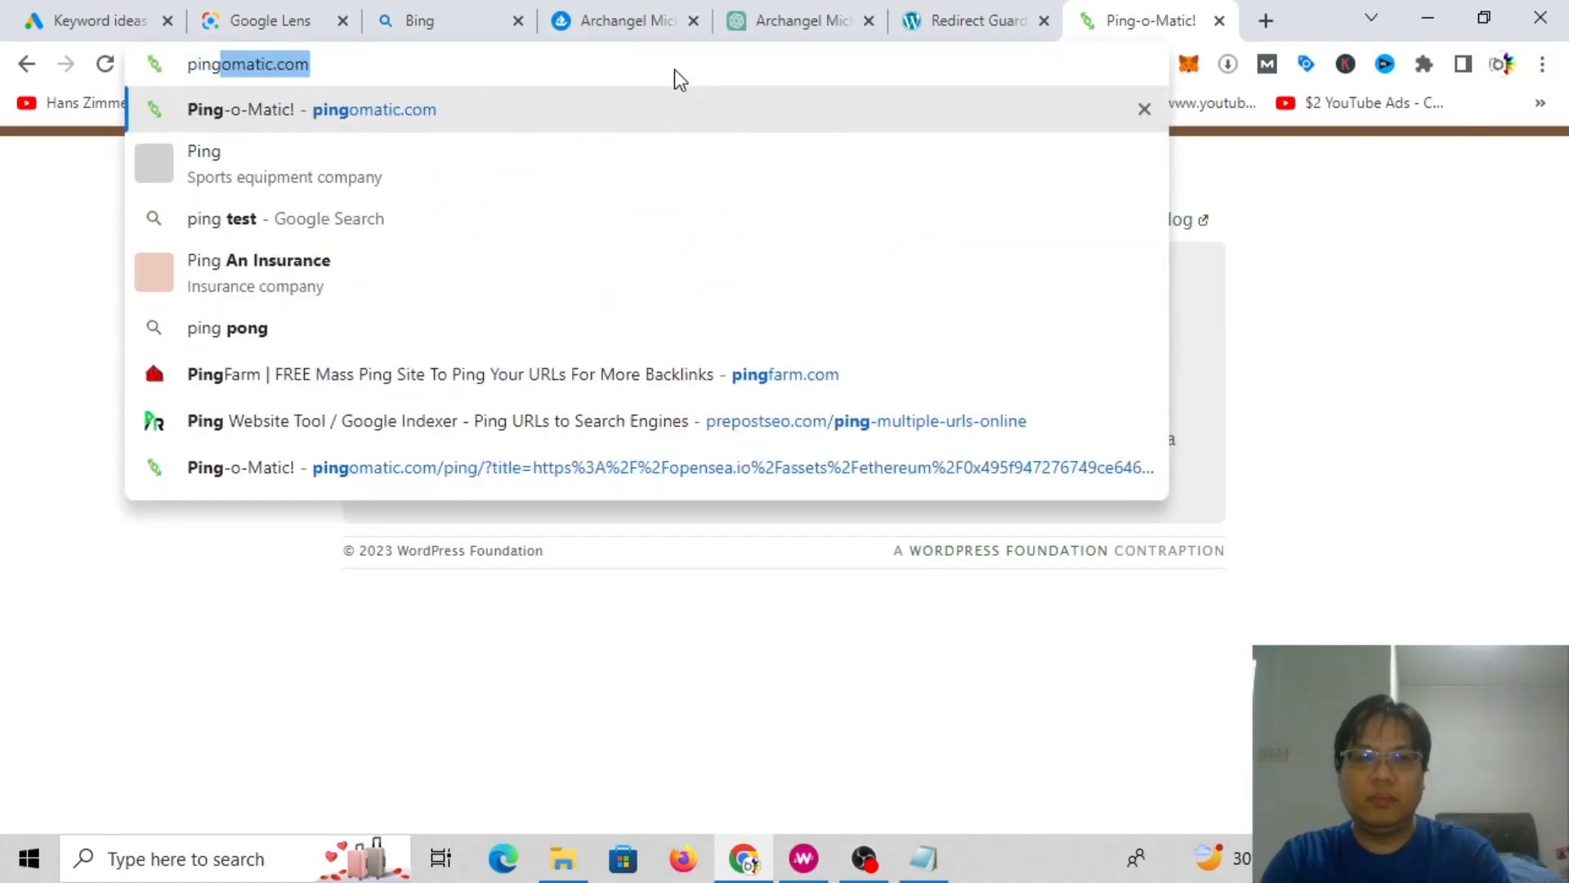
{"action": "key", "text": "Return"}
Step: Copy the Archangel Michael Art short URL from Redirect Guard, enter it as Ping-o-Matic's Blog Name and try to send pings
{"action": "left_click", "coordinate": [956, 13]}
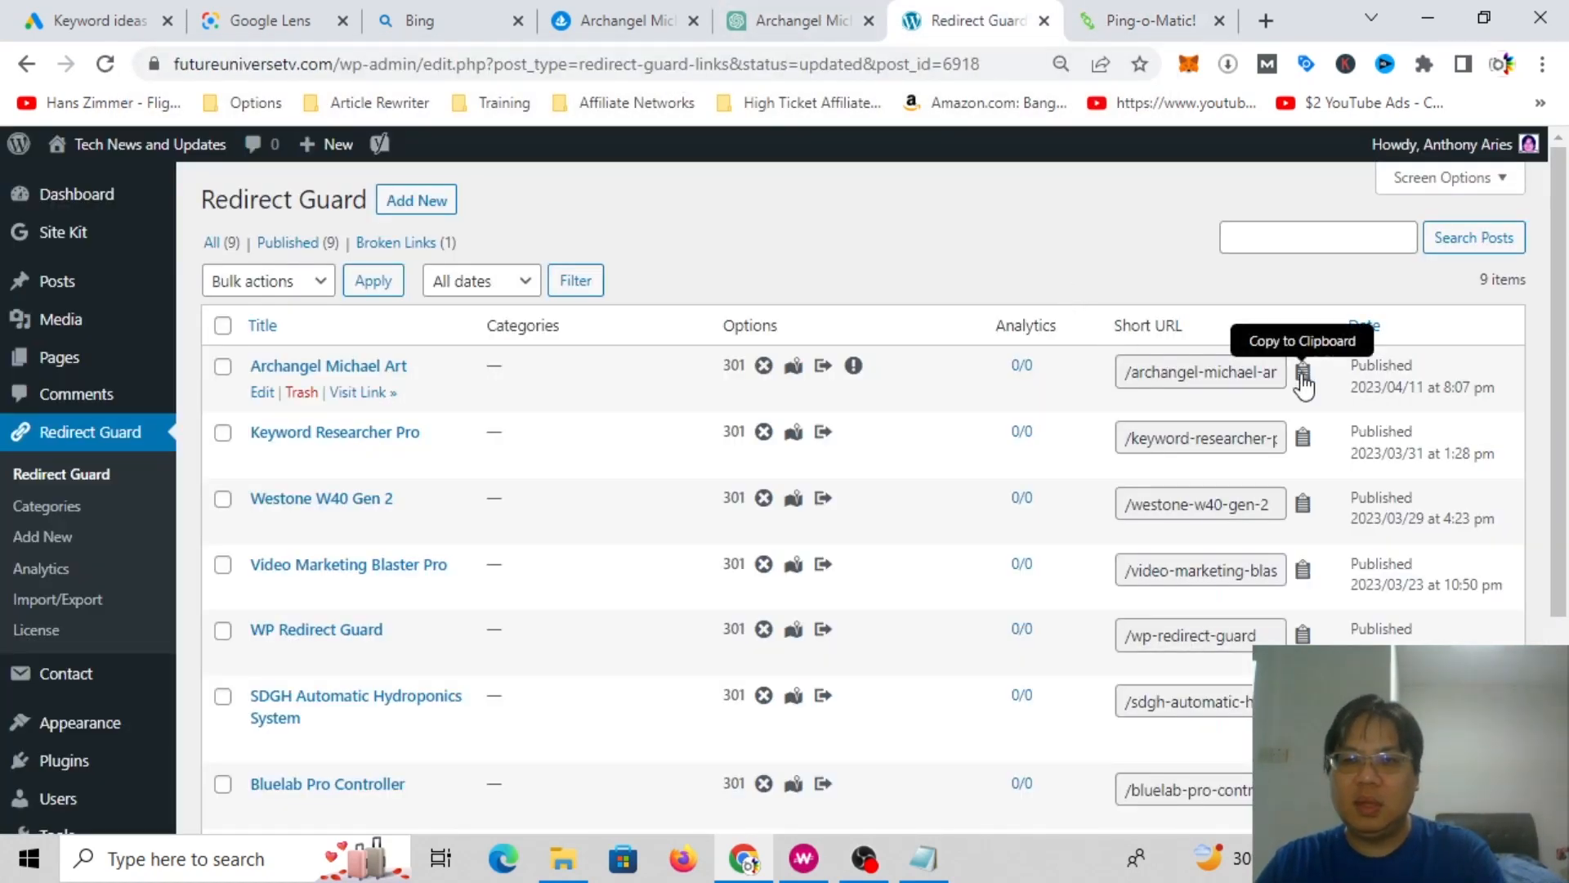
{"action": "left_click", "coordinate": [1152, 22]}
{"action": "triple_click", "coordinate": [388, 570]}
{"action": "type", "text": "https://futureuniversetv.com/archangel-michael-art"}
{"action": "scroll", "coordinate": [1103, 625], "scroll_direction": "down", "scroll_amount": 4}
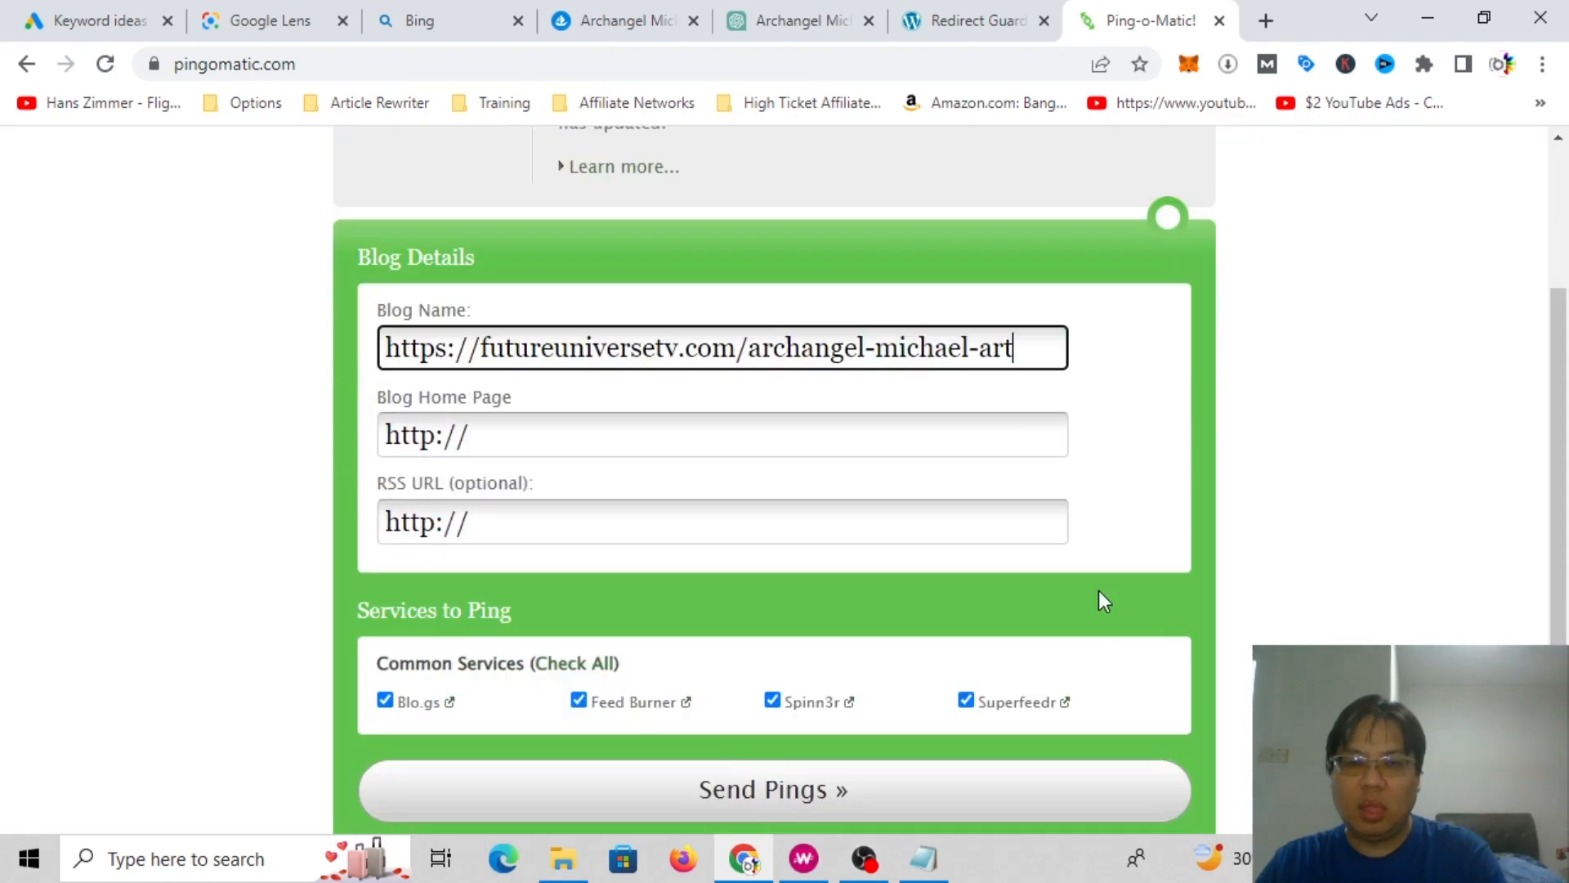
{"action": "left_click", "coordinate": [806, 696]}
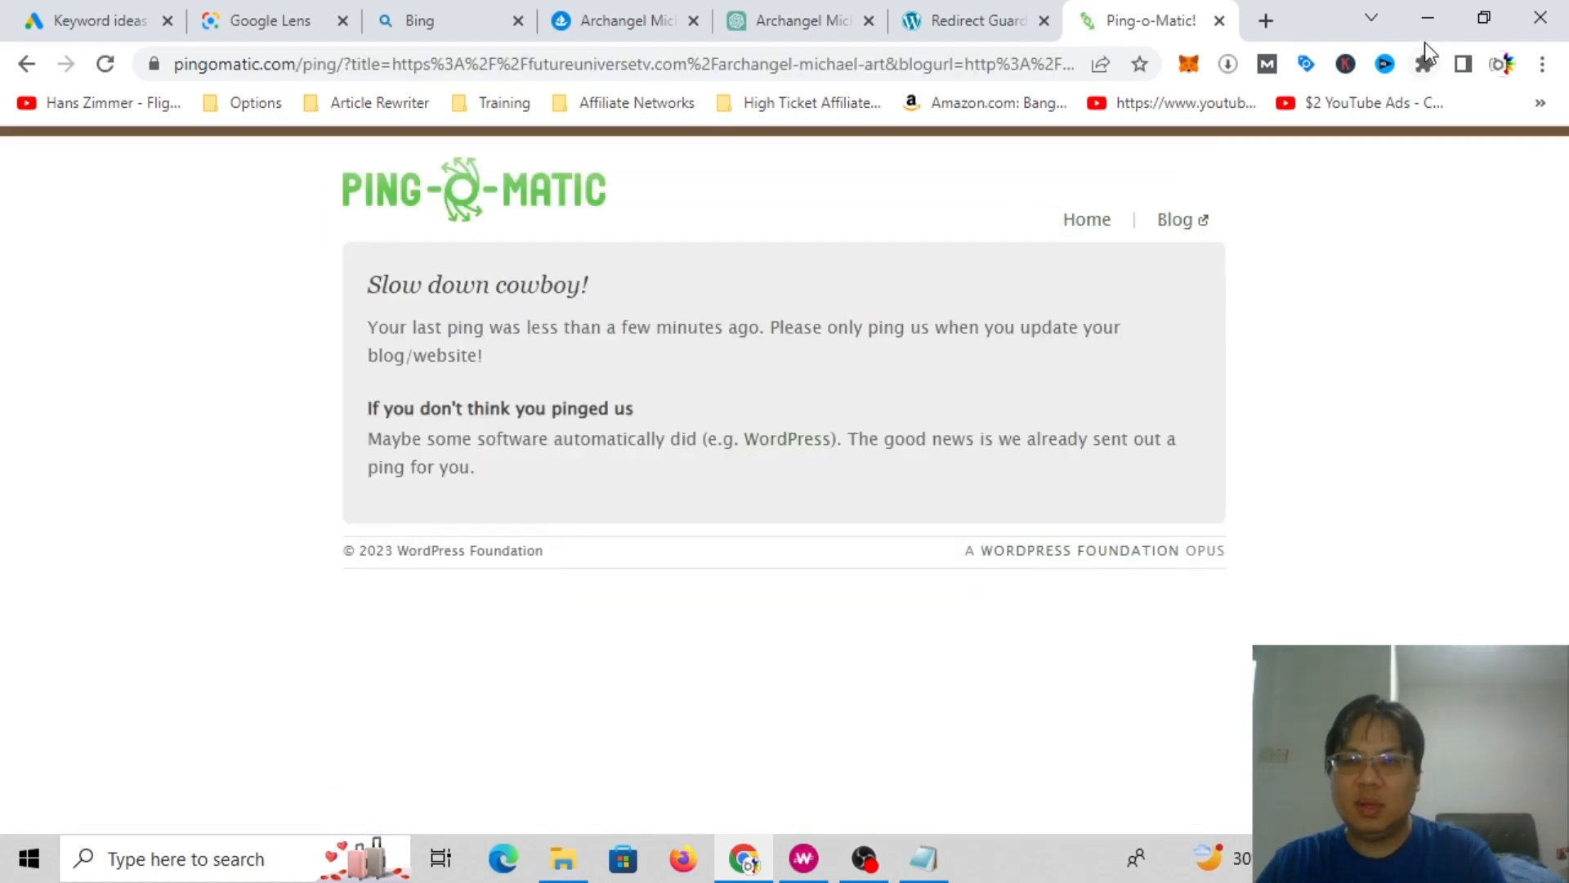
Step: Search Google for "ping your links" in a new tab and open the Pre Post SEO ping website tool in another tab
{"action": "left_click", "coordinate": [1266, 21]}
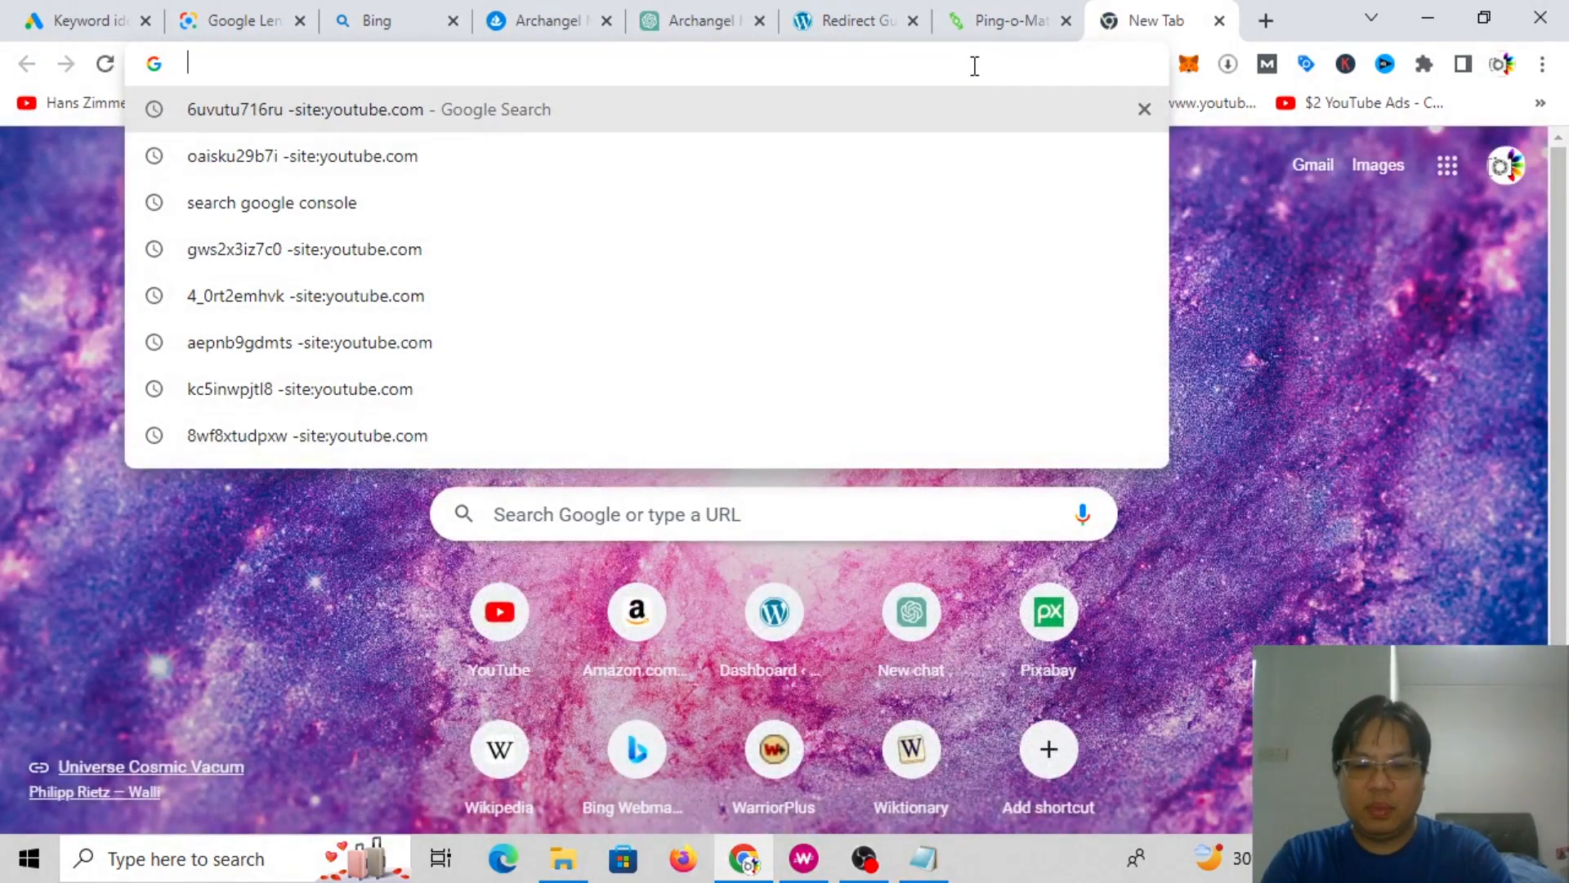
{"action": "type", "text": "ping your lin"}
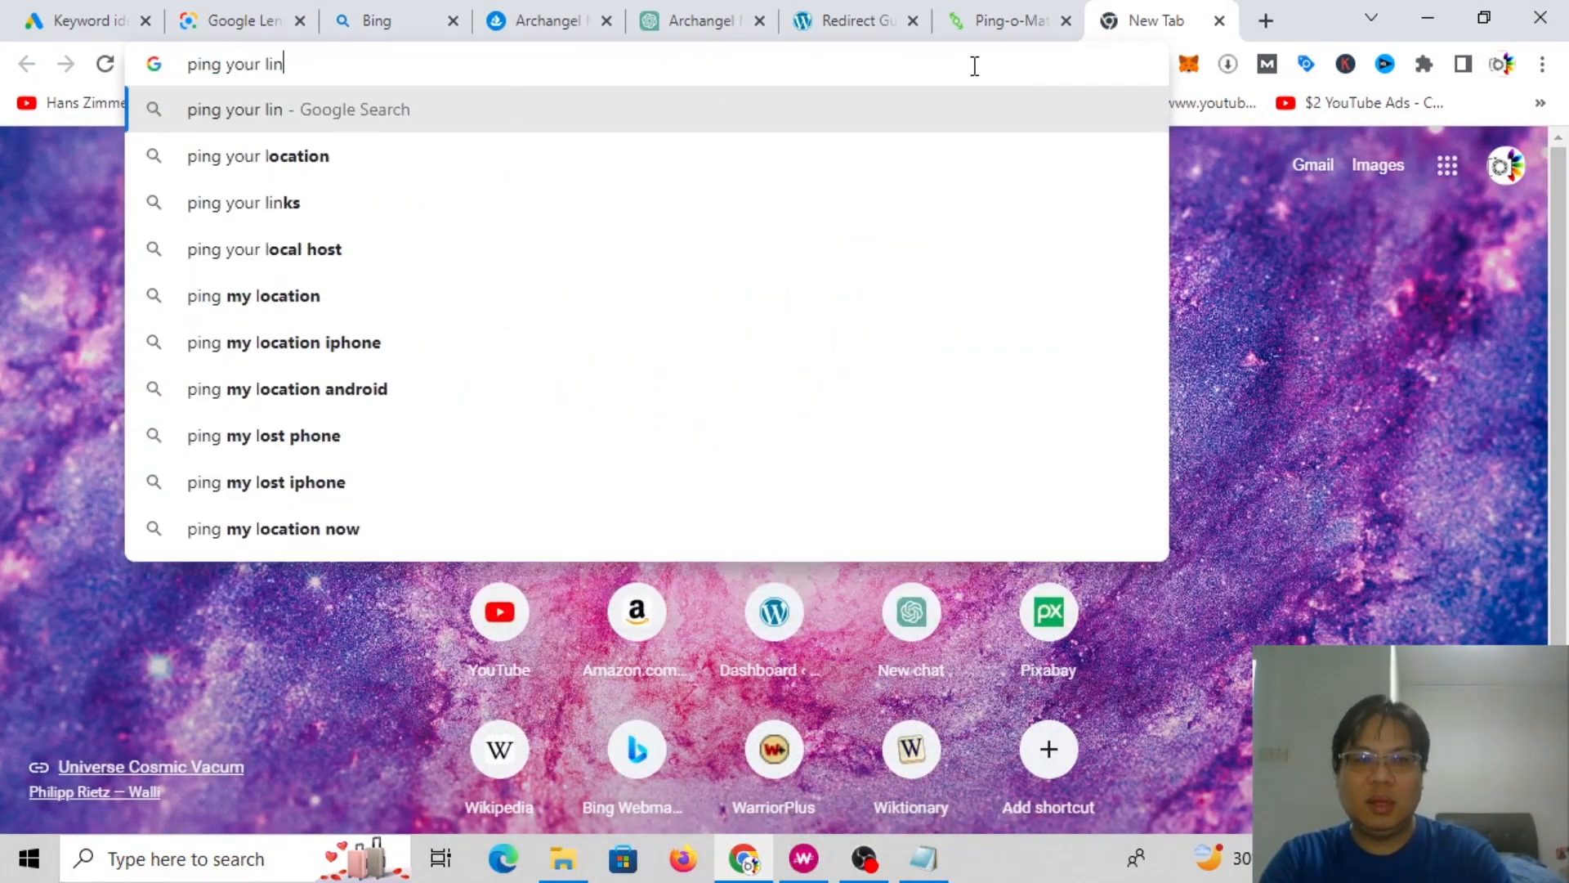
{"action": "type", "text": "ks"}
{"action": "key", "text": "Return"}
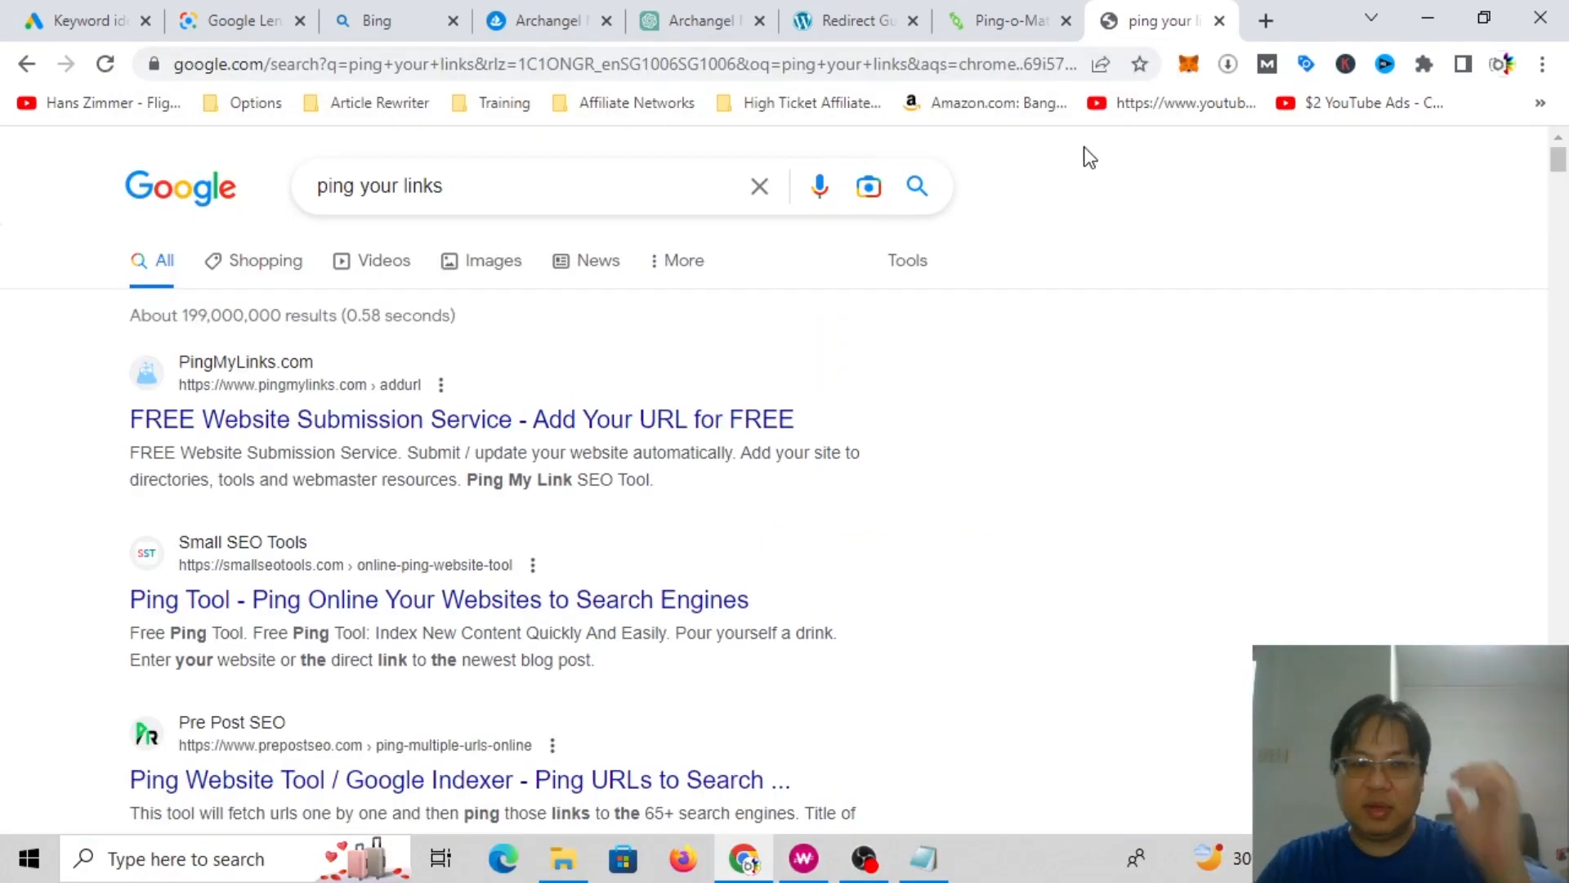
{"action": "scroll", "coordinate": [868, 300], "scroll_direction": "down", "scroll_amount": 3}
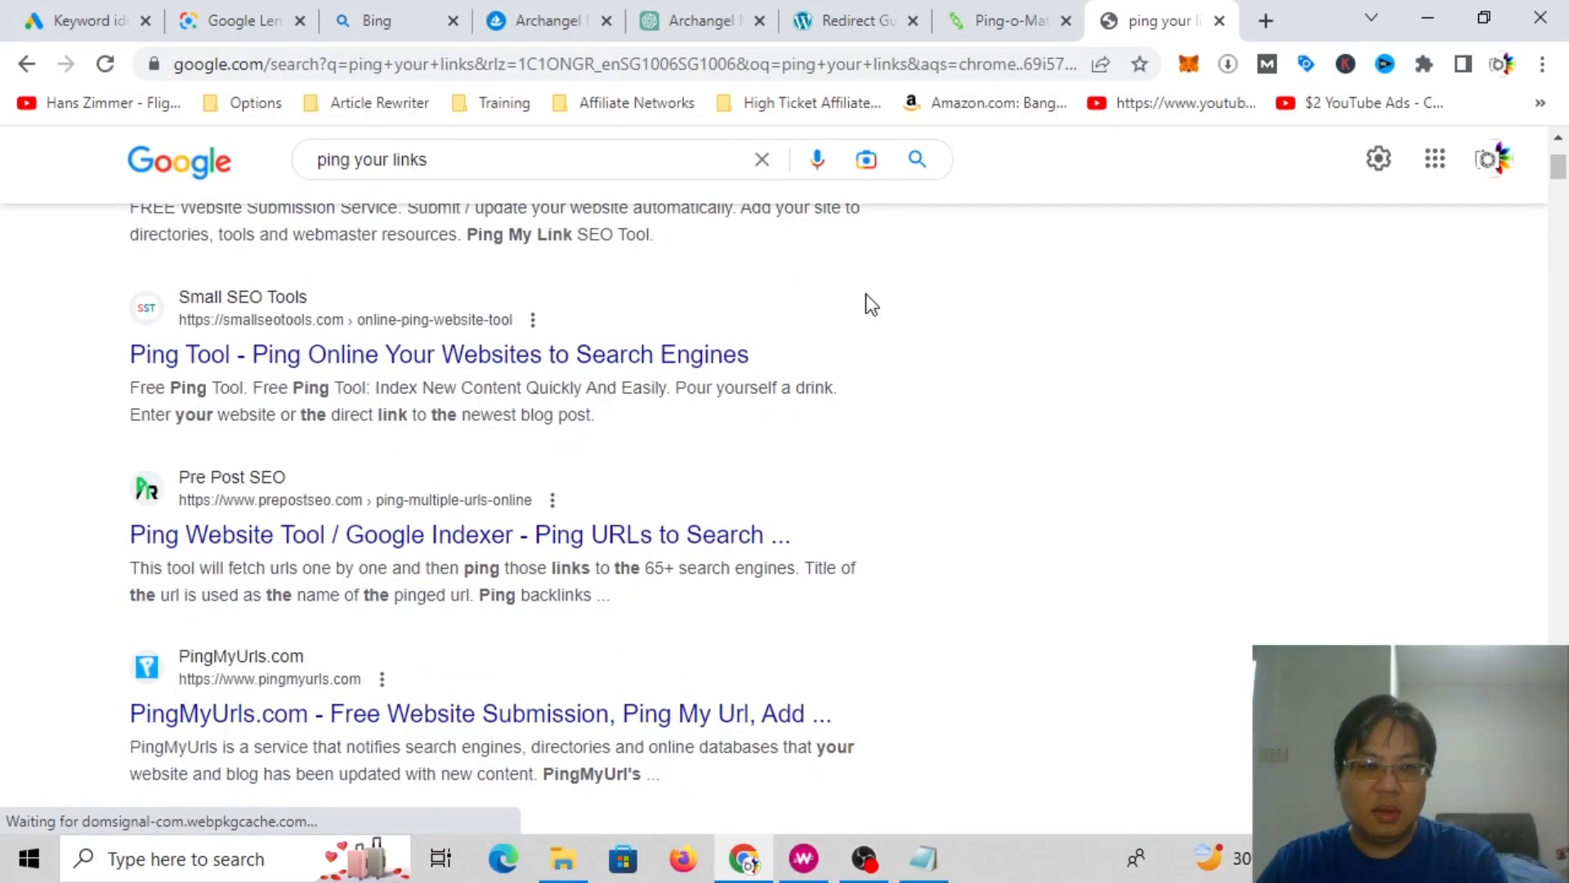
{"action": "scroll", "coordinate": [871, 268], "scroll_direction": "down", "scroll_amount": 3}
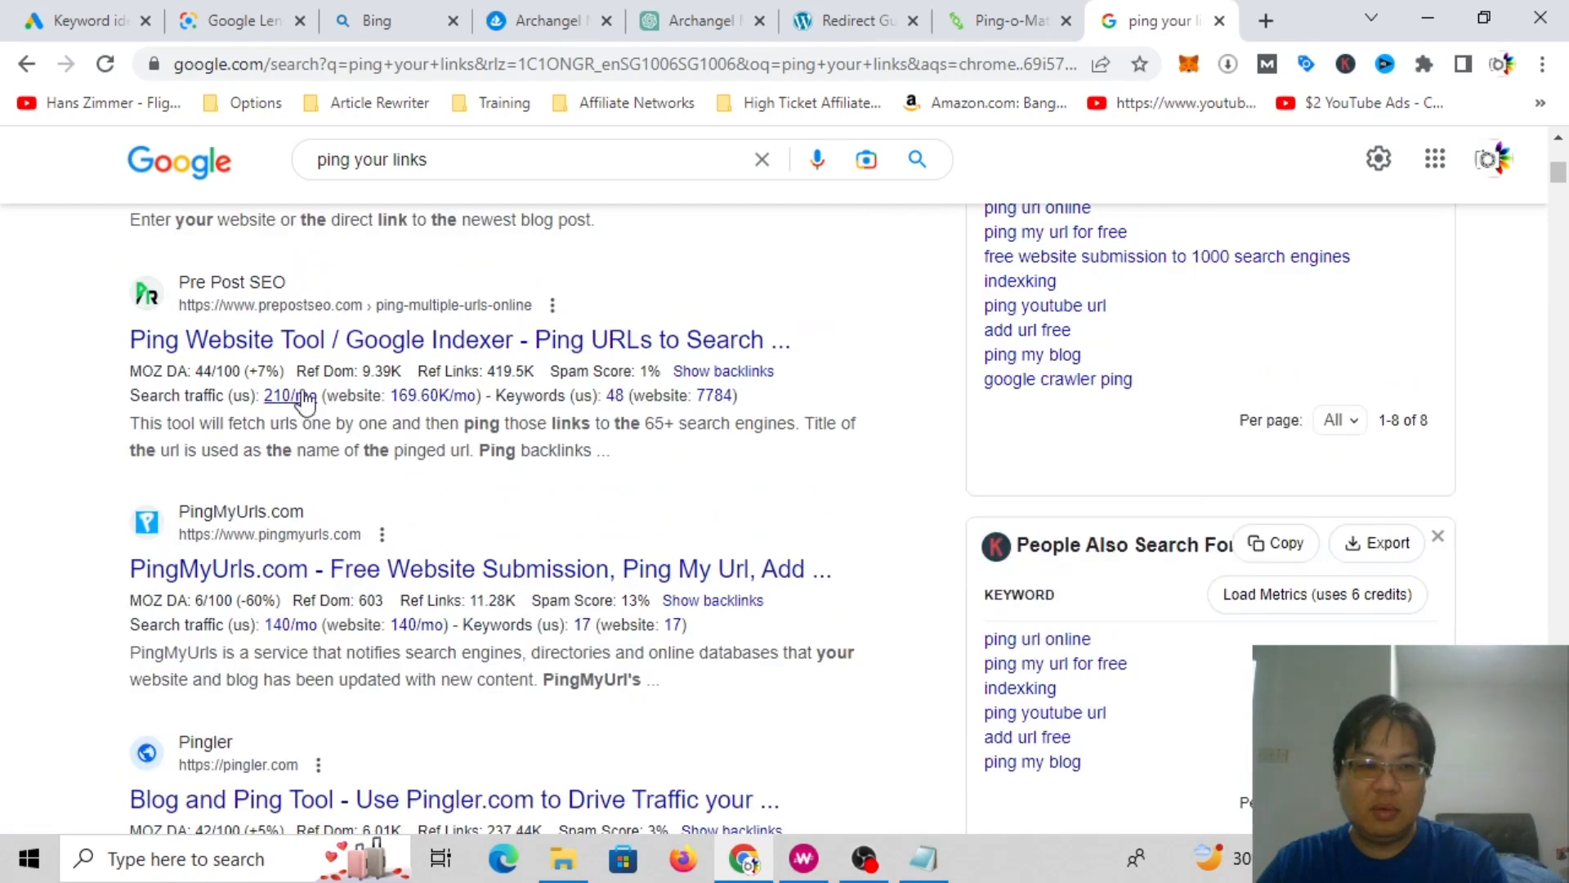
{"action": "scroll", "coordinate": [518, 567], "scroll_direction": "up", "scroll_amount": 3}
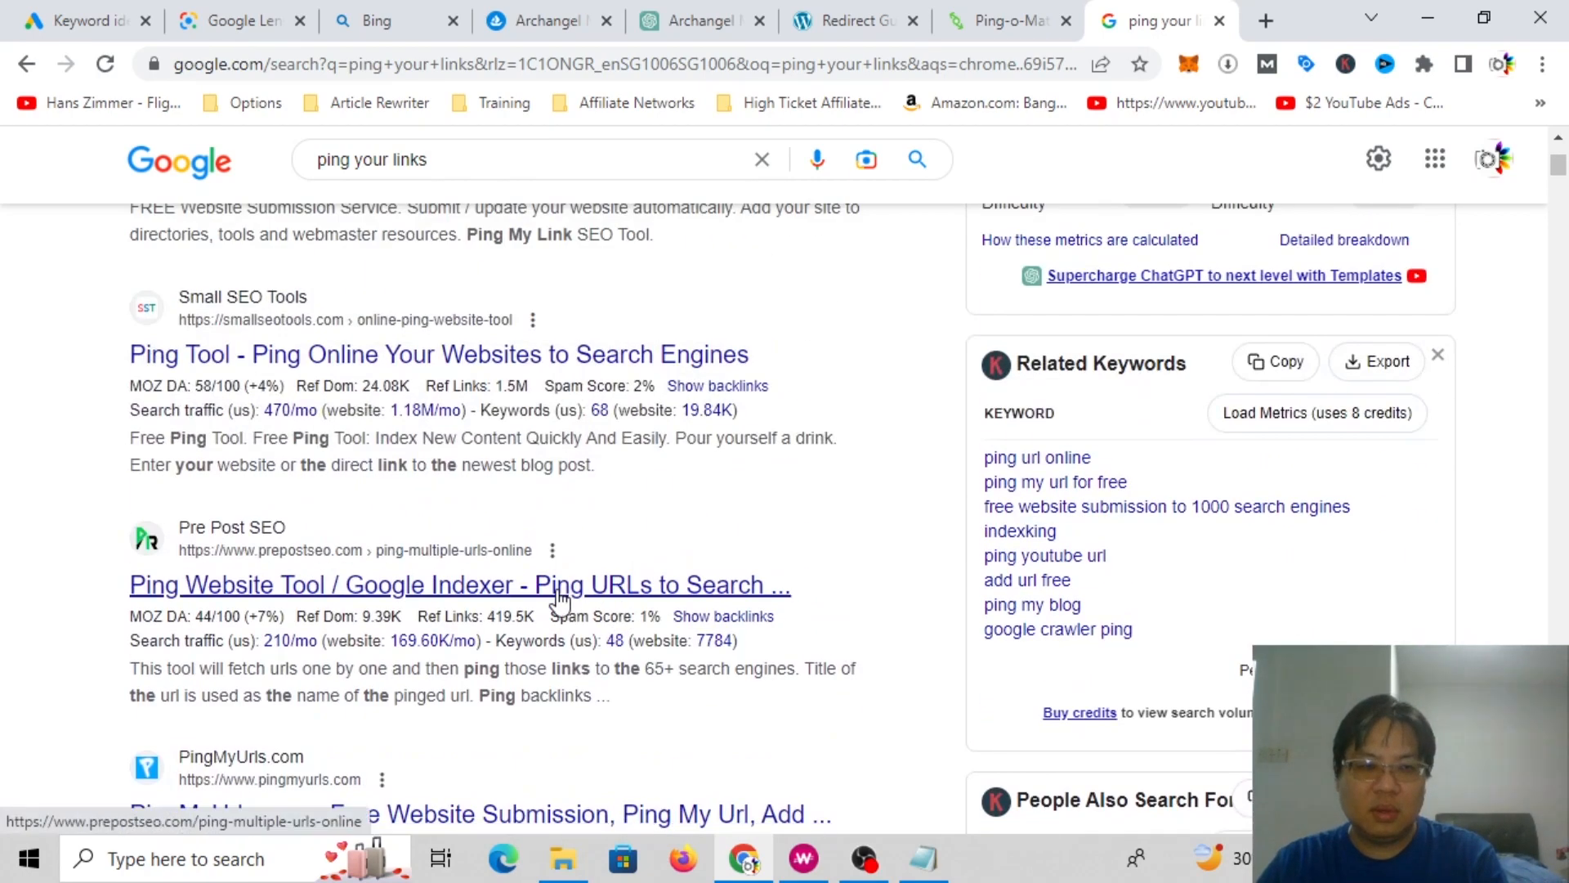
{"action": "right_click", "coordinate": [562, 595]}
{"action": "left_click", "coordinate": [646, 602]}
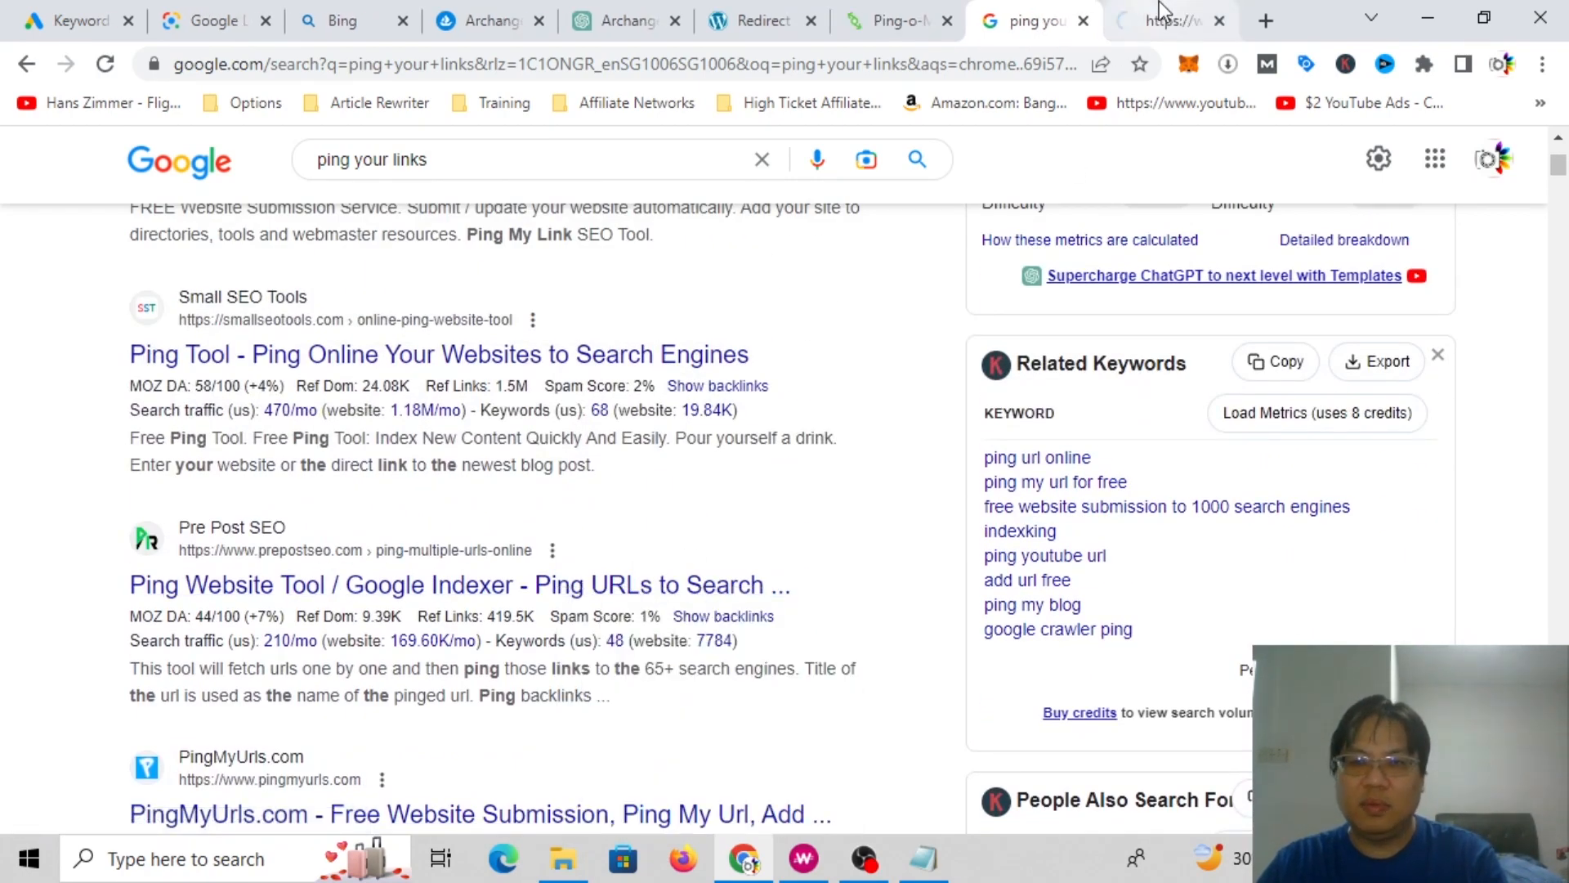
{"action": "left_click", "coordinate": [1159, 4]}
Step: Set the ping tool's category to Internet & Online
{"action": "scroll", "coordinate": [1104, 508], "scroll_direction": "down", "scroll_amount": 3}
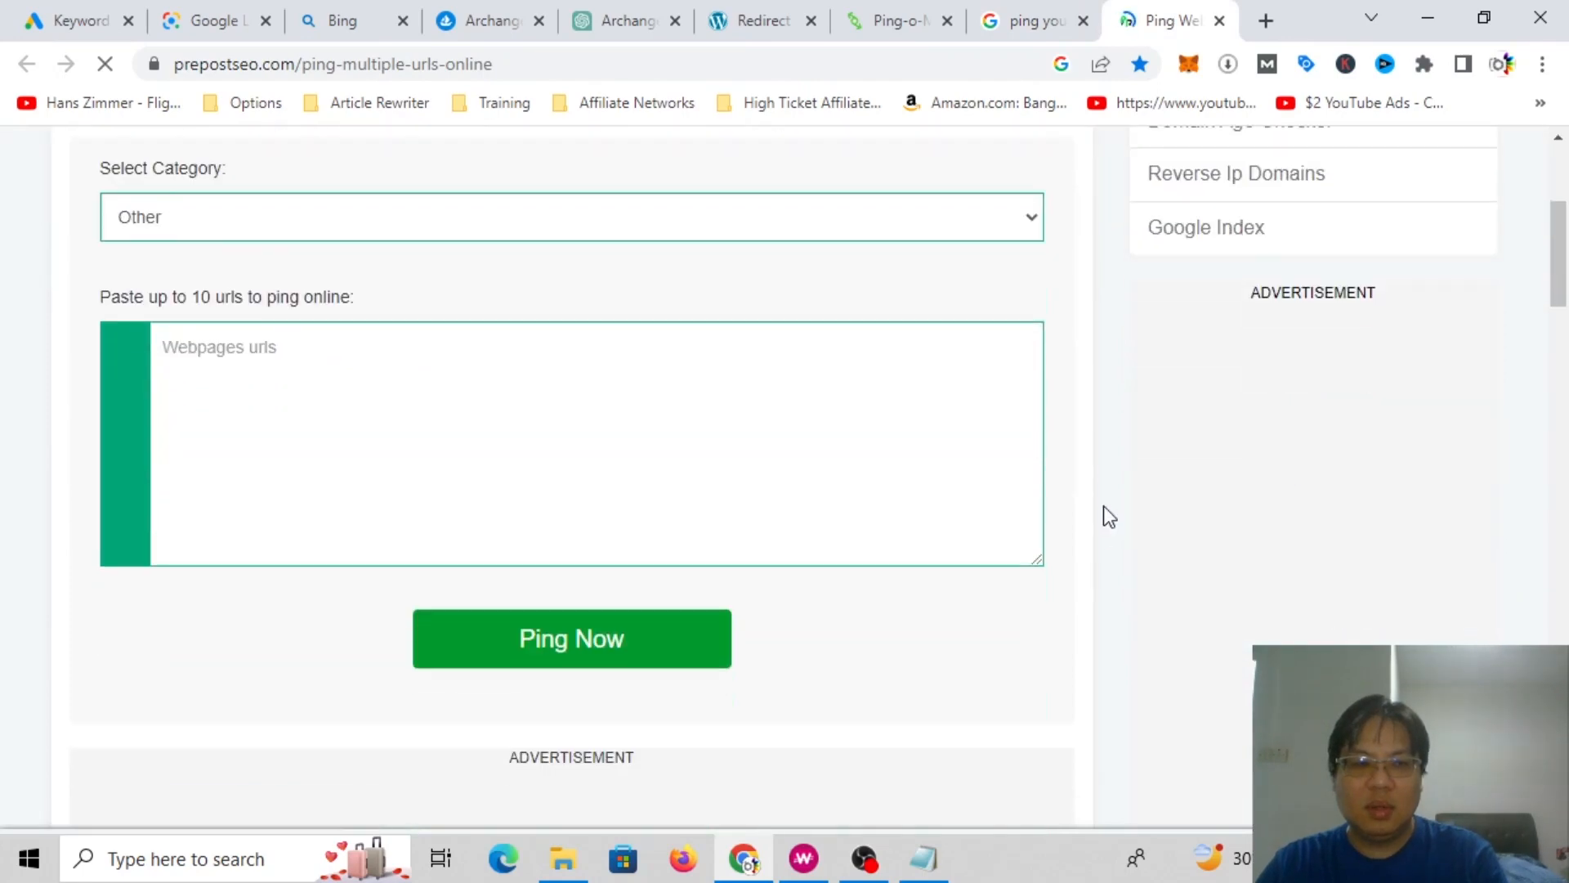
{"action": "left_click", "coordinate": [1004, 335]}
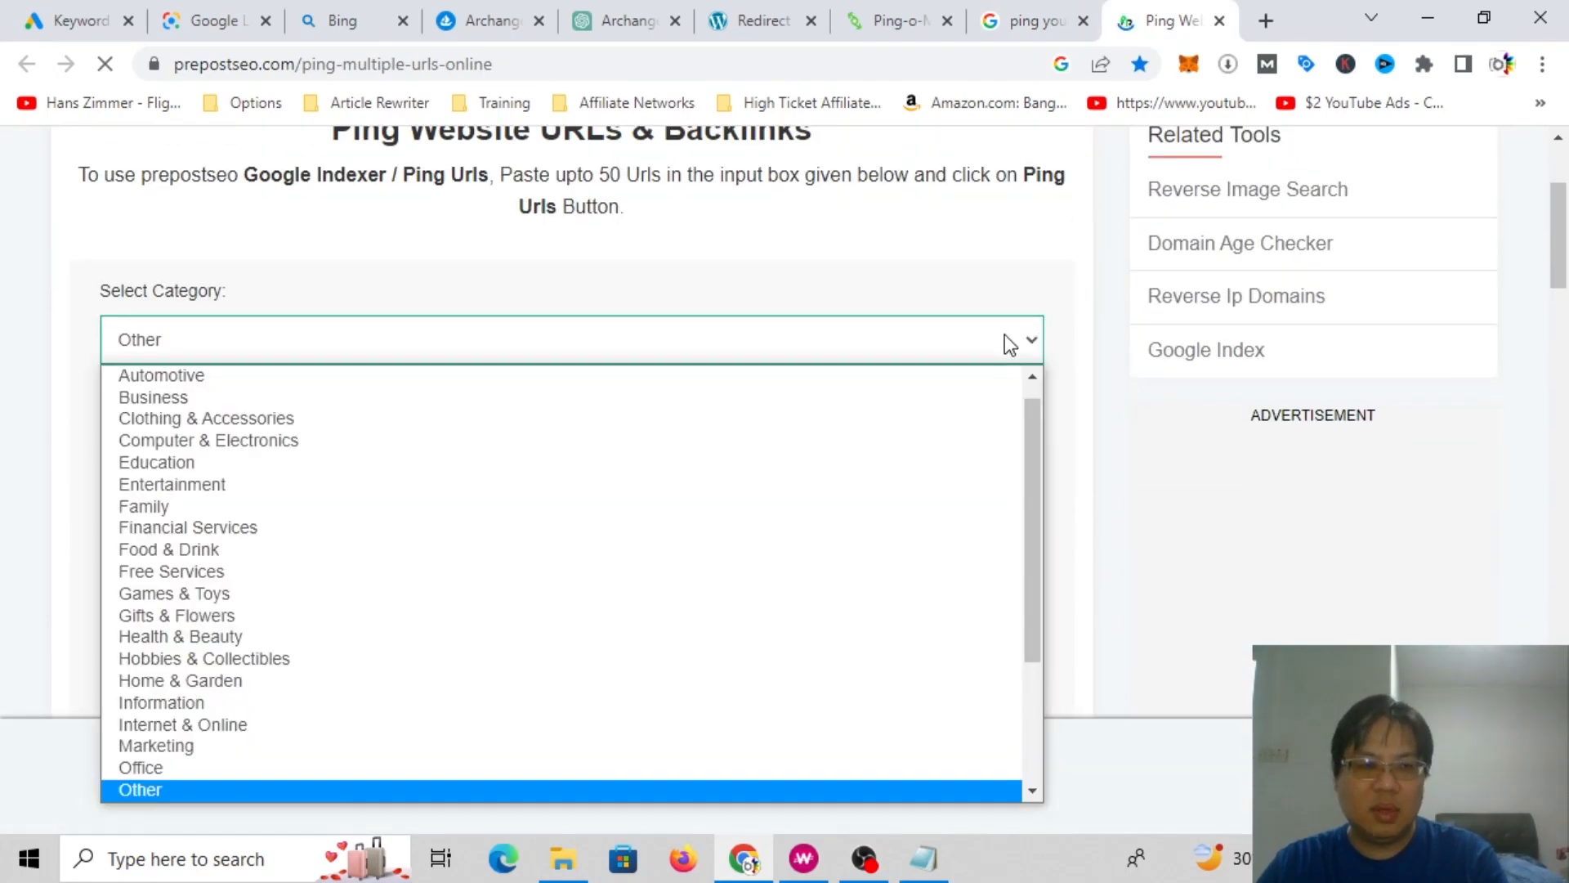
{"action": "scroll", "coordinate": [767, 613], "scroll_direction": "up", "scroll_amount": 1}
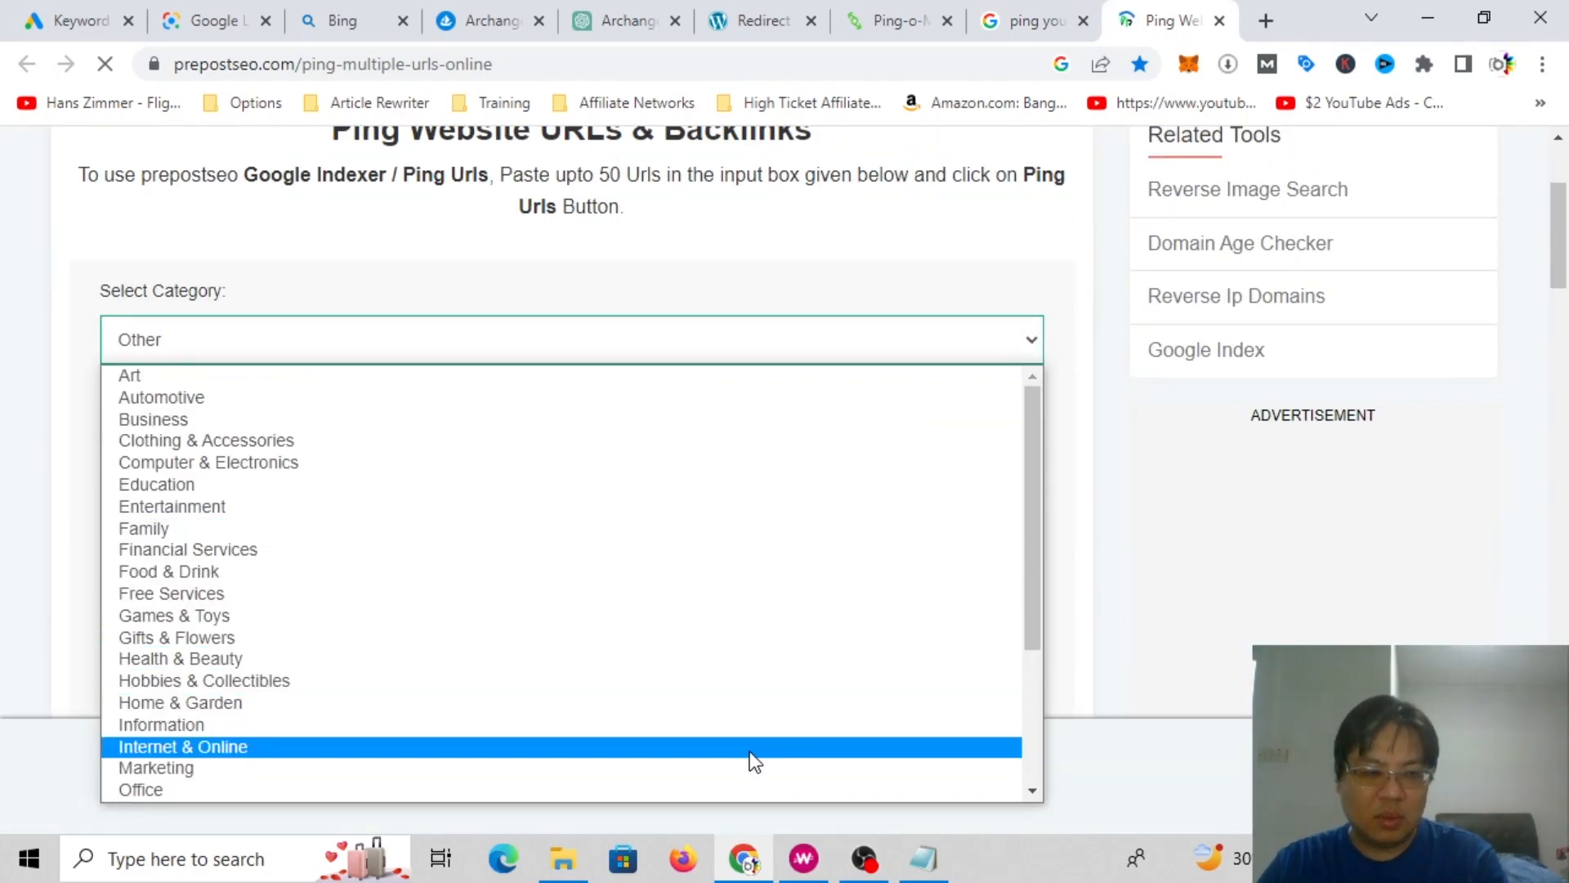
{"action": "left_click", "coordinate": [759, 747]}
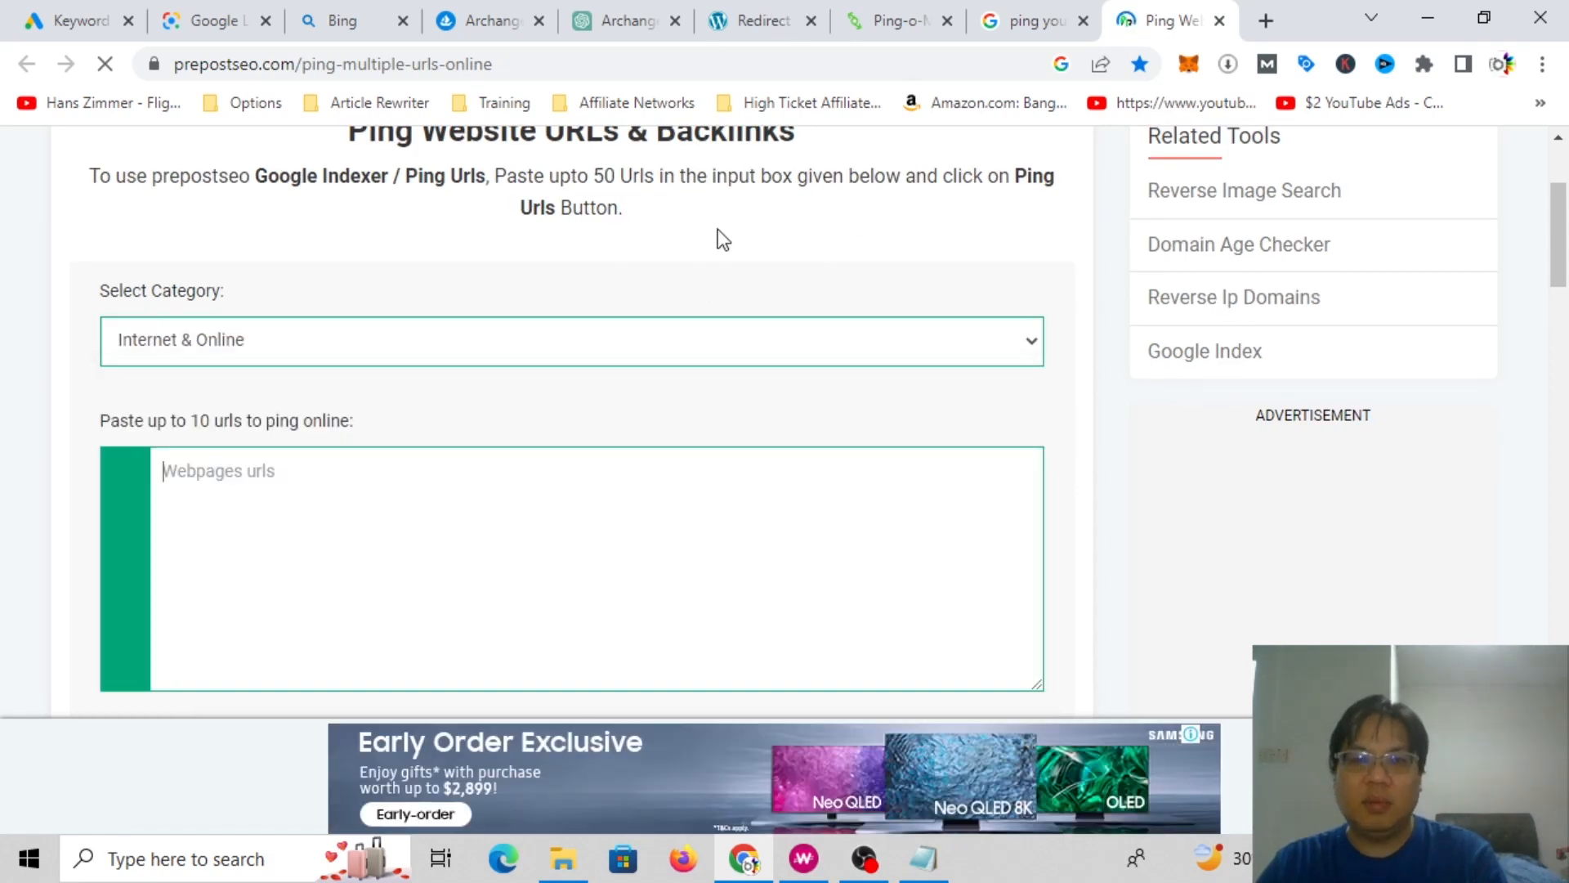
Step: Copy the Archangel Michael Art short URL from Redirect Guard and add it to the ping tool's list of URLs
{"action": "left_click", "coordinate": [763, 18]}
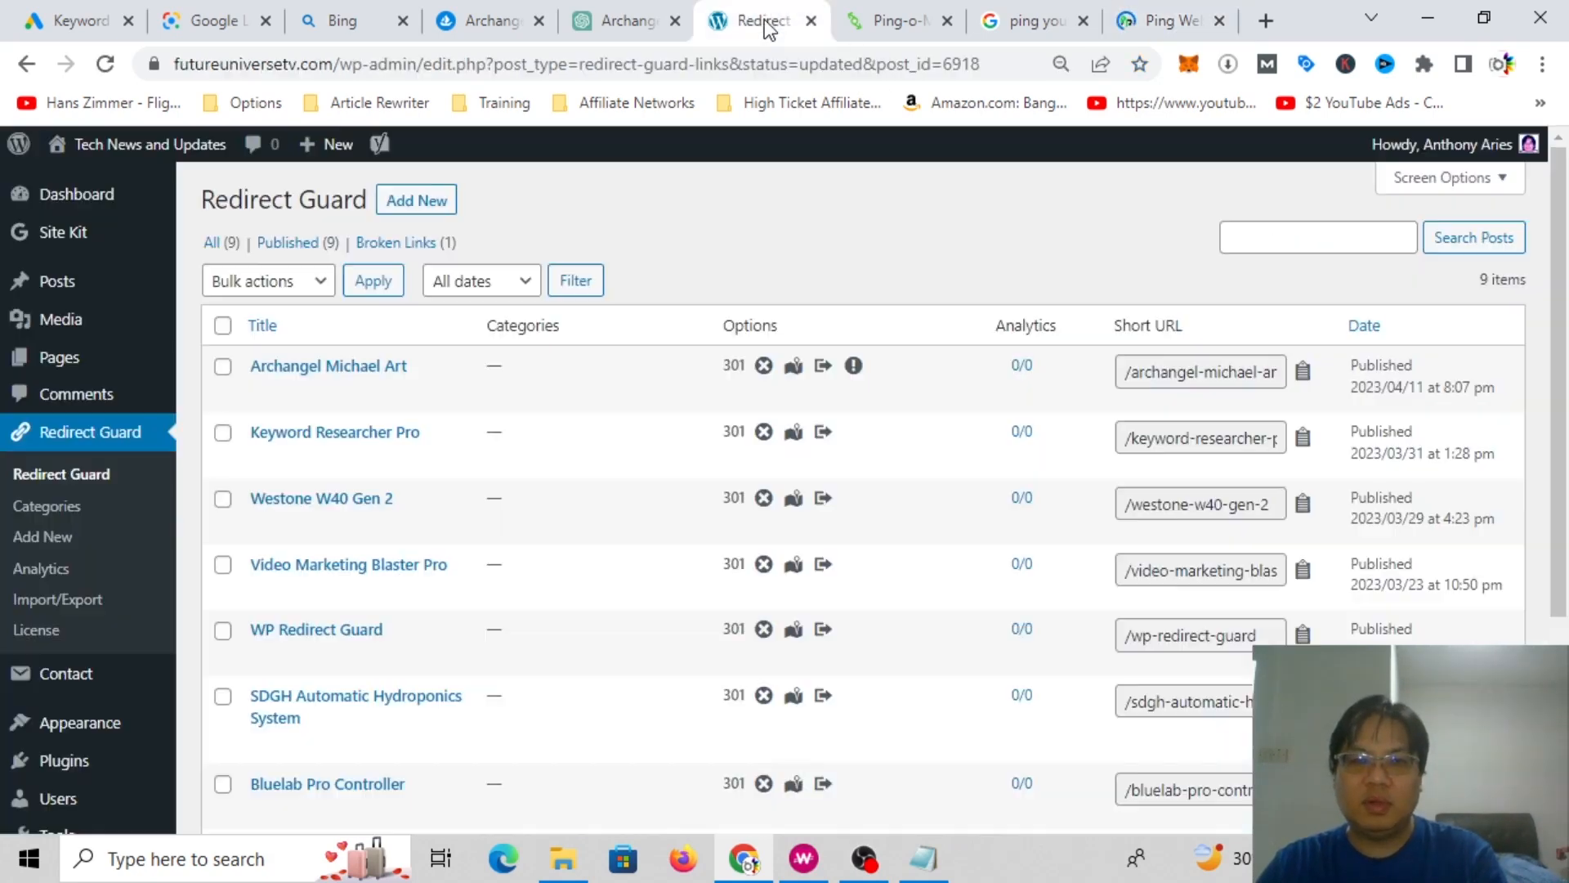
{"action": "left_click", "coordinate": [1306, 374]}
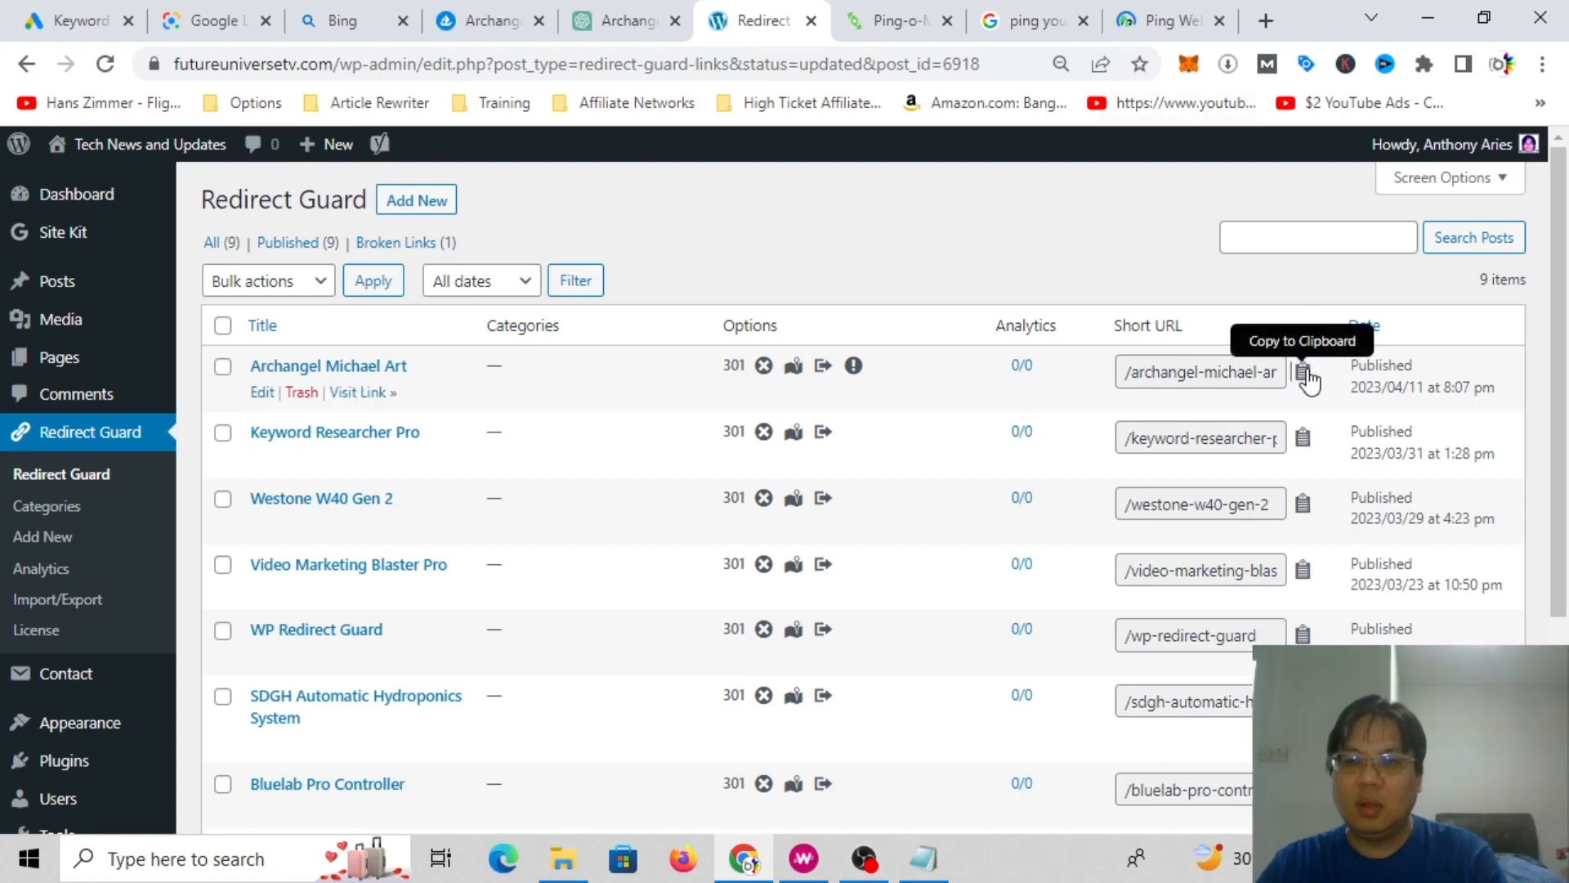
{"action": "left_click", "coordinate": [1154, 2]}
{"action": "left_click", "coordinate": [605, 466]}
{"action": "type", "text": "https://futureuniversetv.com/archangel-michael-art"}
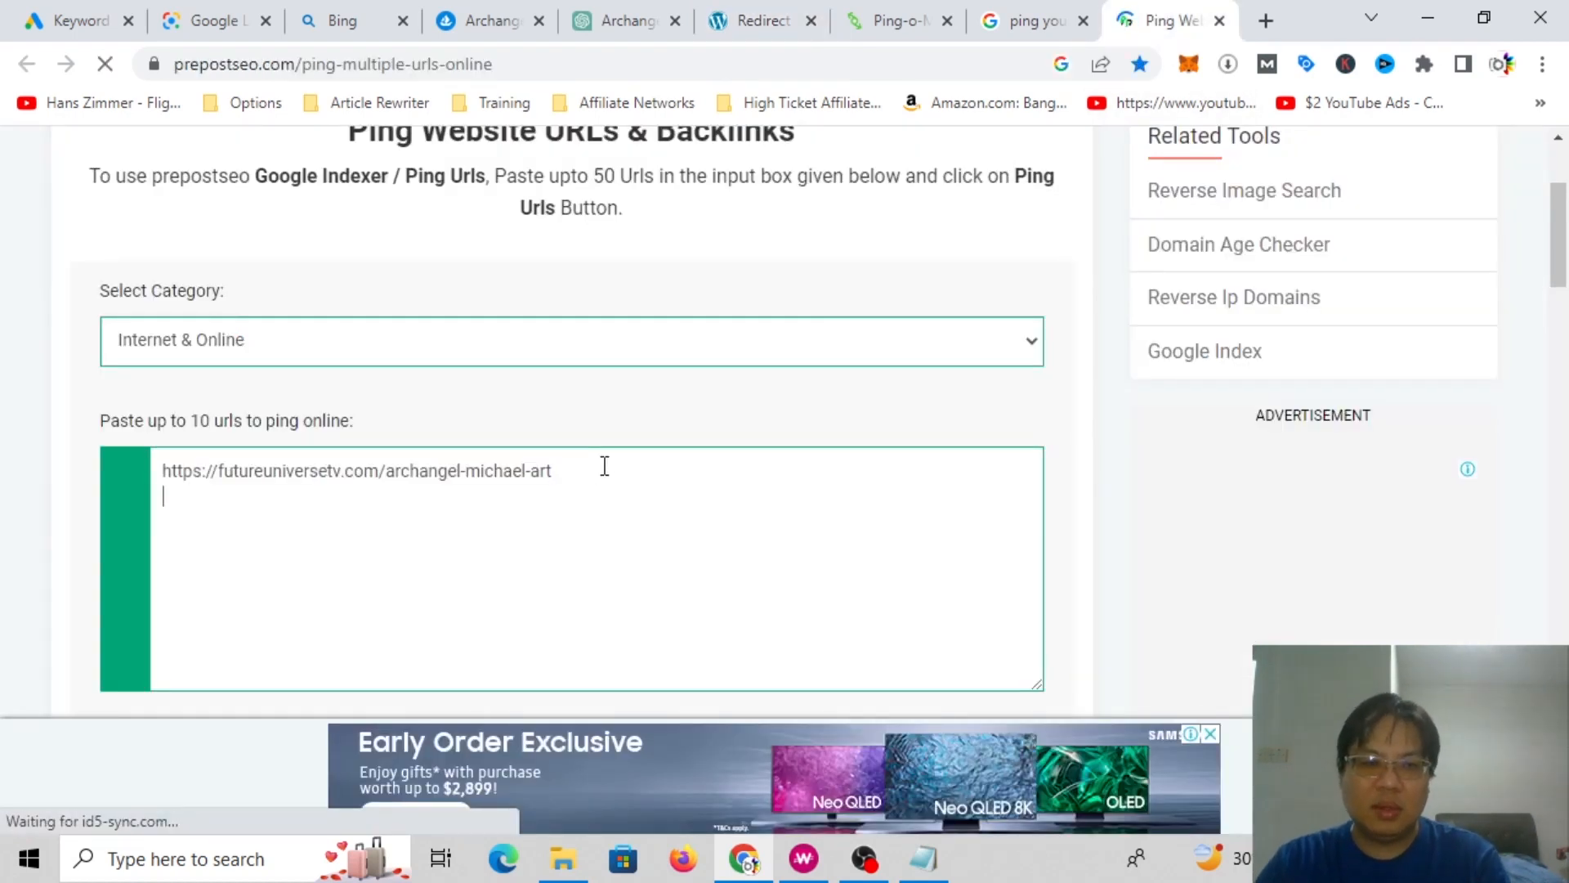
Step: Copy the OpenSea item link from Notepad and paste it on the second line of the ping tool's URL list
{"action": "left_click", "coordinate": [947, 850]}
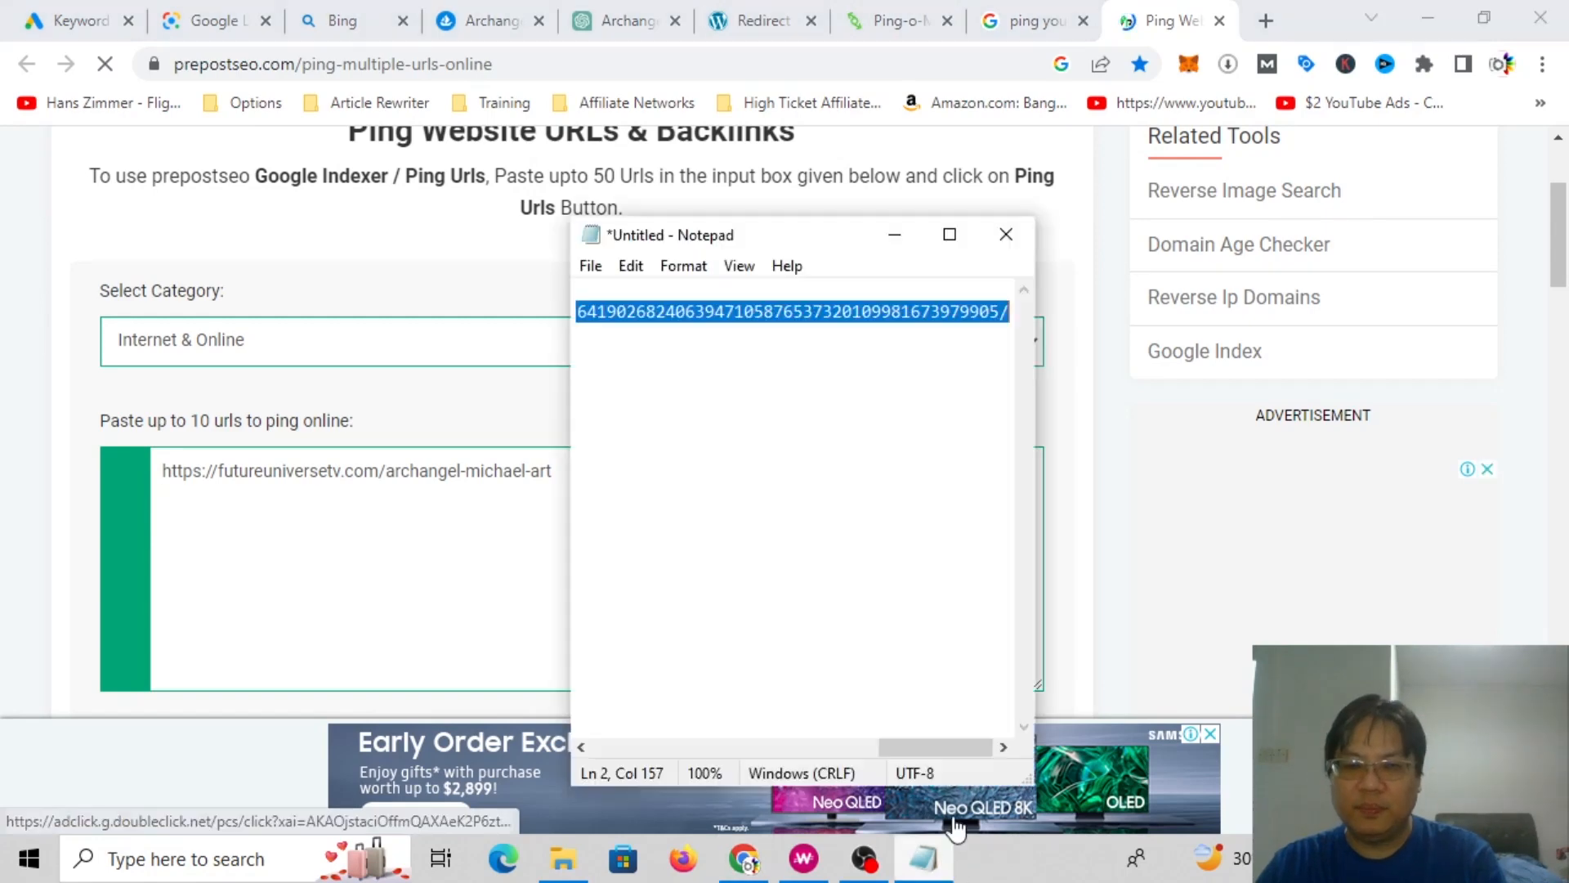
{"action": "right_click", "coordinate": [938, 317]}
{"action": "left_click", "coordinate": [997, 400]}
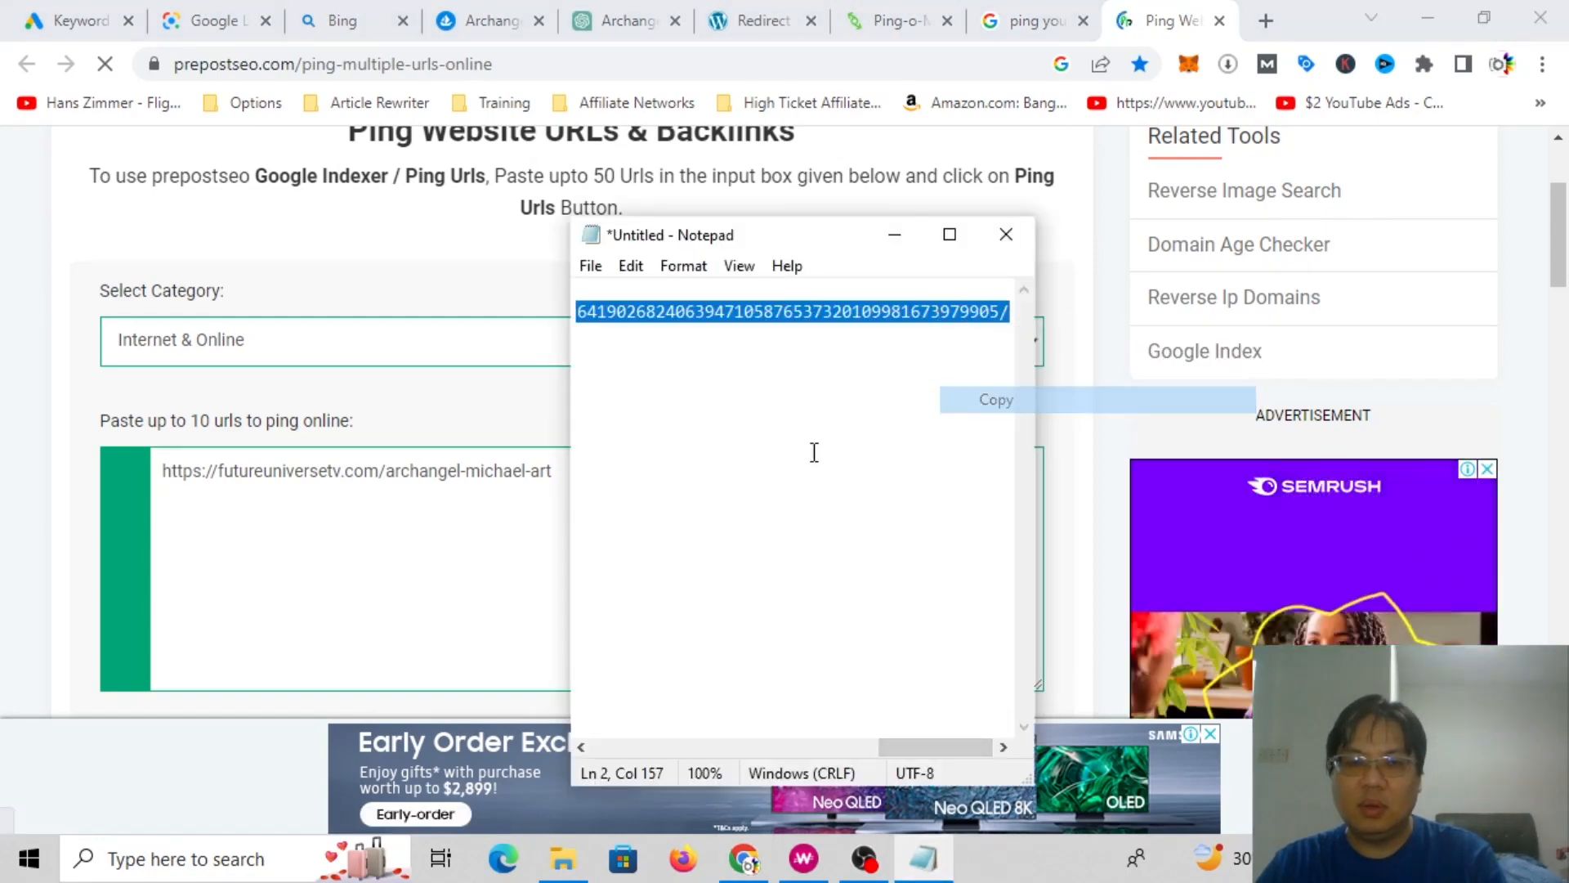
{"action": "left_click", "coordinate": [469, 512]}
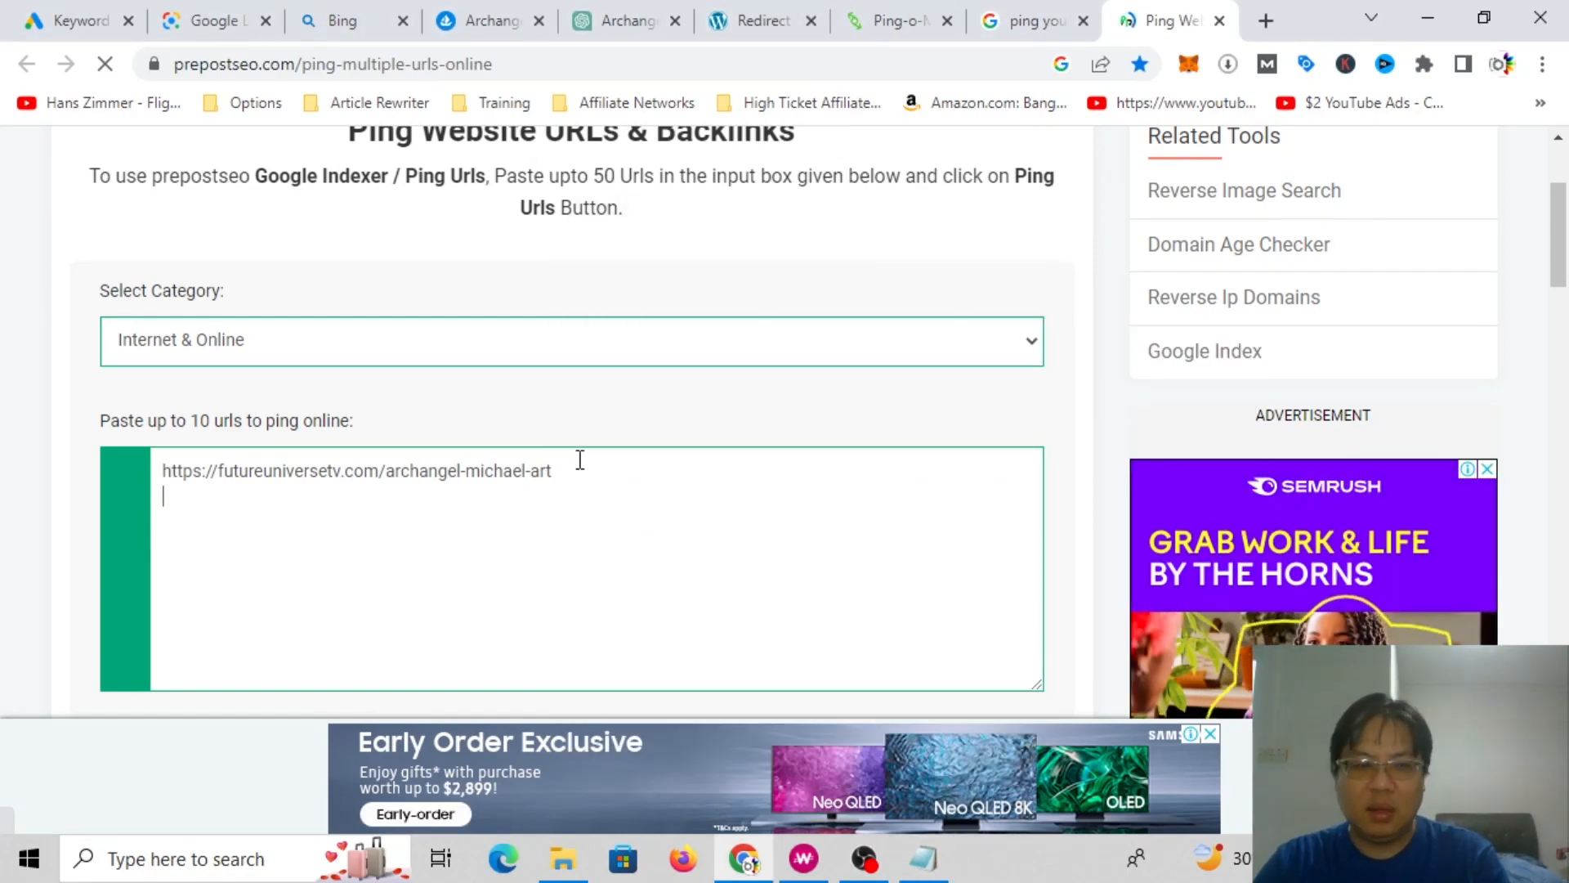
{"action": "key", "text": "ctrl+v"}
Step: Submit both URLs and start pinging with all the offered search engines selected
{"action": "scroll", "coordinate": [658, 556], "scroll_direction": "down", "scroll_amount": 4}
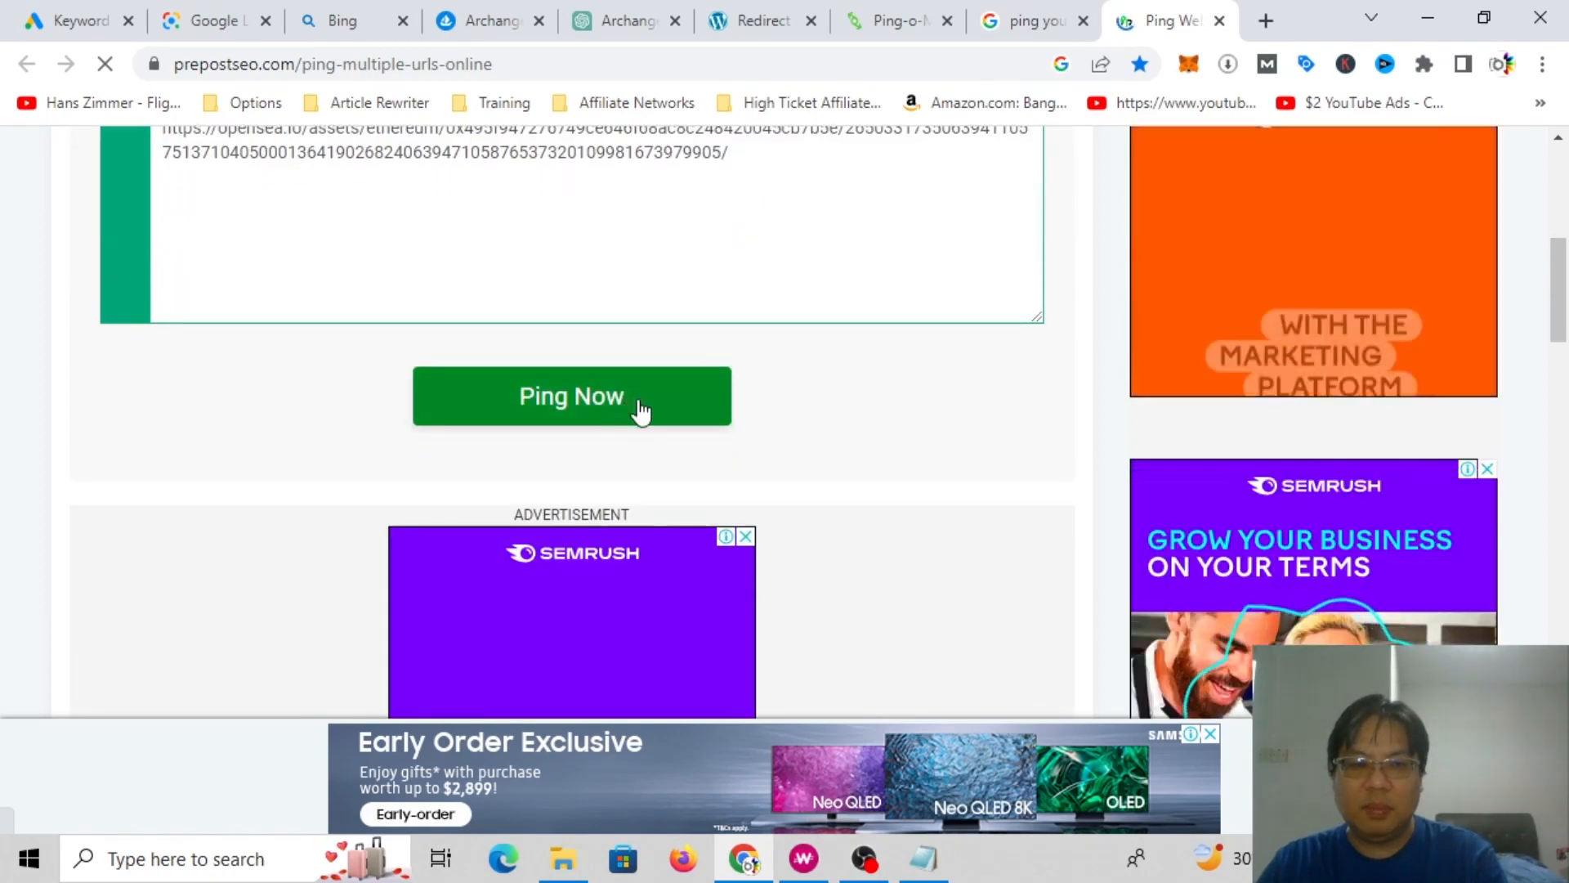
{"action": "left_click", "coordinate": [625, 403]}
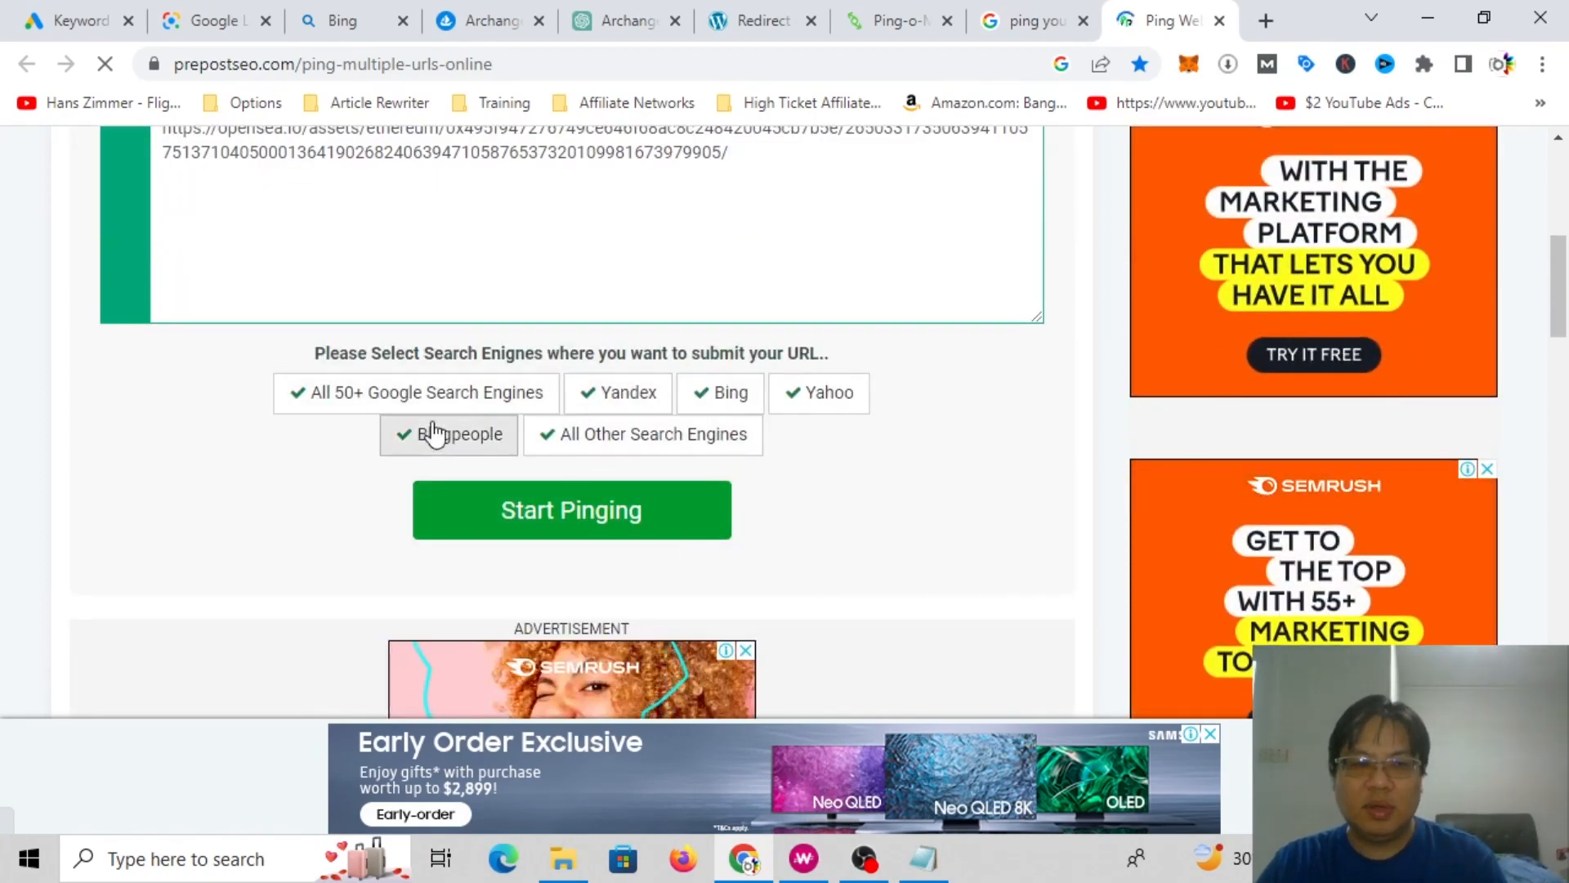
{"action": "left_click", "coordinate": [550, 518]}
Step: Bookmark the prepostseo.com ping tool page on the bookmarks bar after the Amazon.com bookmark
{"action": "left_click", "coordinate": [343, 63]}
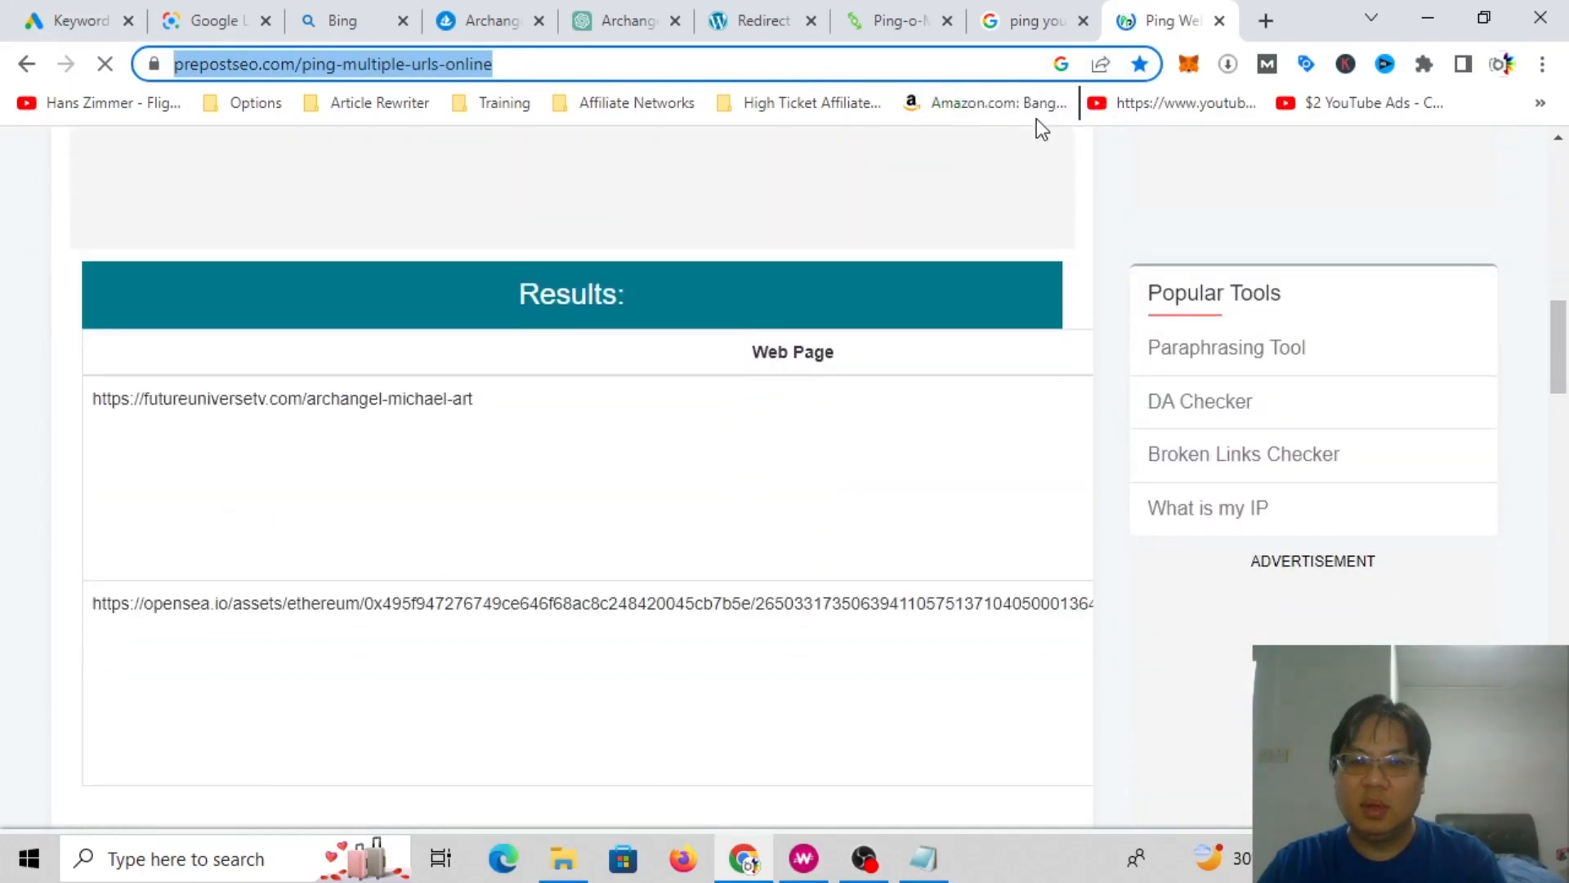
{"action": "left_click_drag", "start_coordinate": [1036, 119], "coordinate": [1038, 119]}
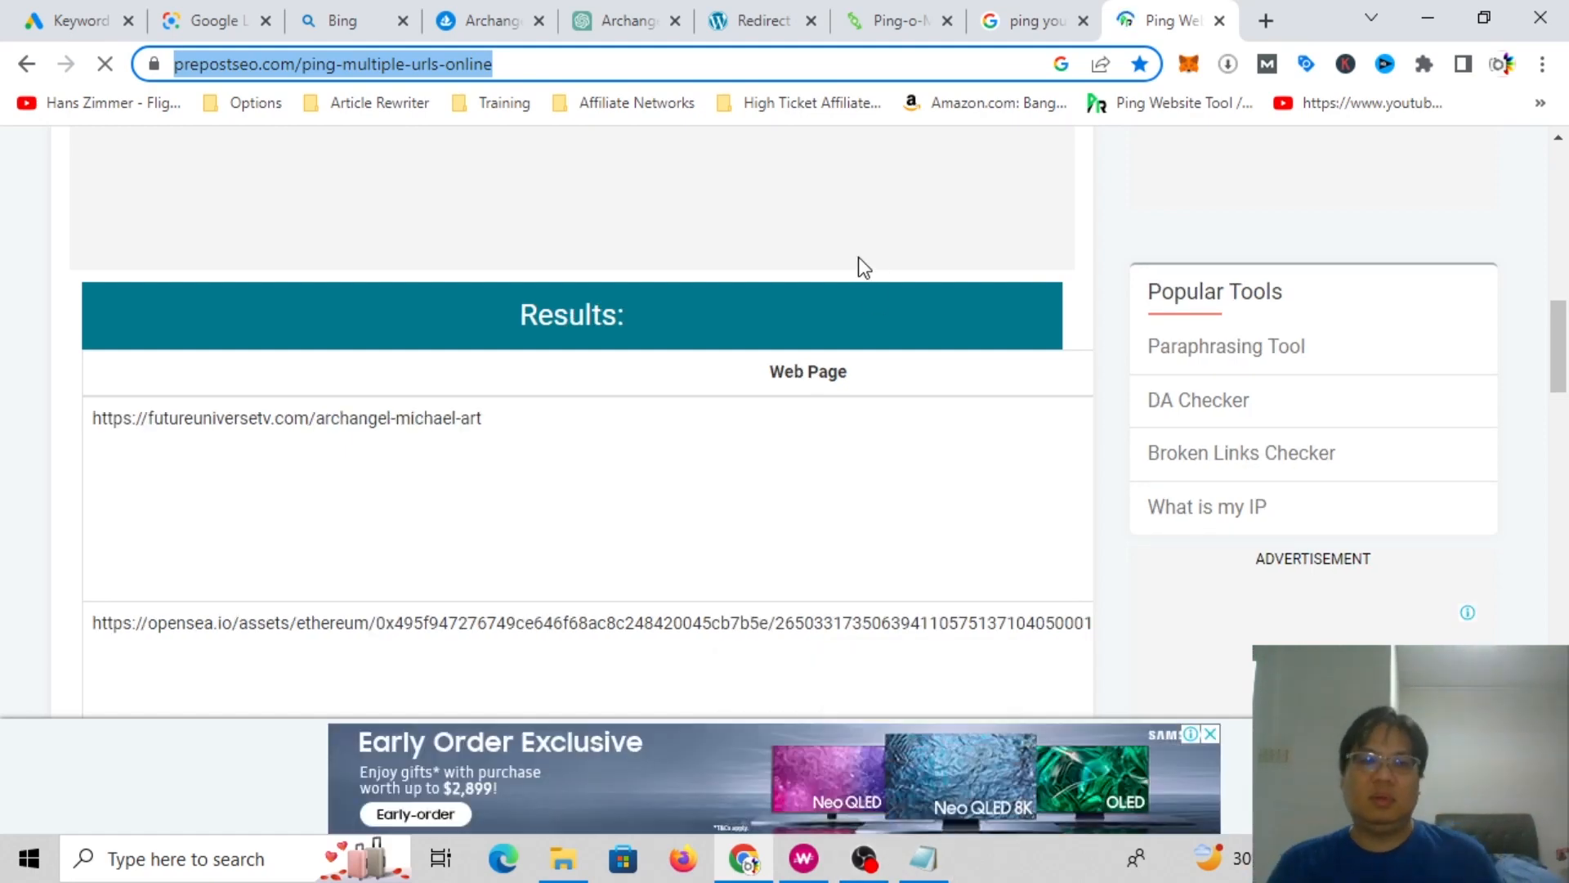
{"action": "scroll", "coordinate": [925, 400], "scroll_direction": "up", "scroll_amount": 5}
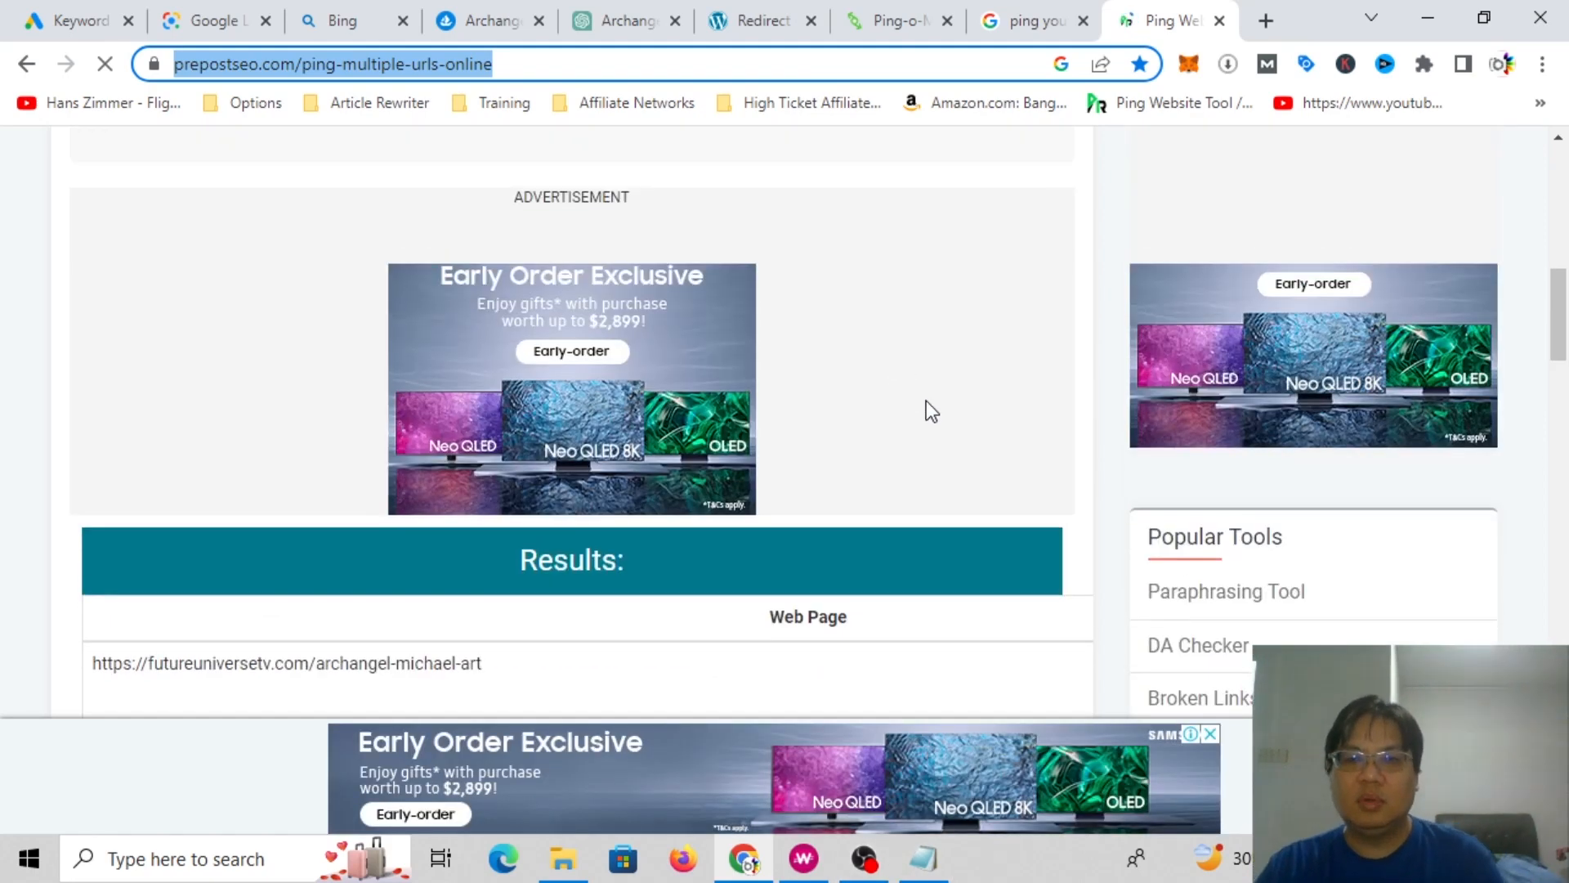
{"action": "scroll", "coordinate": [925, 401], "scroll_direction": "up", "scroll_amount": 6}
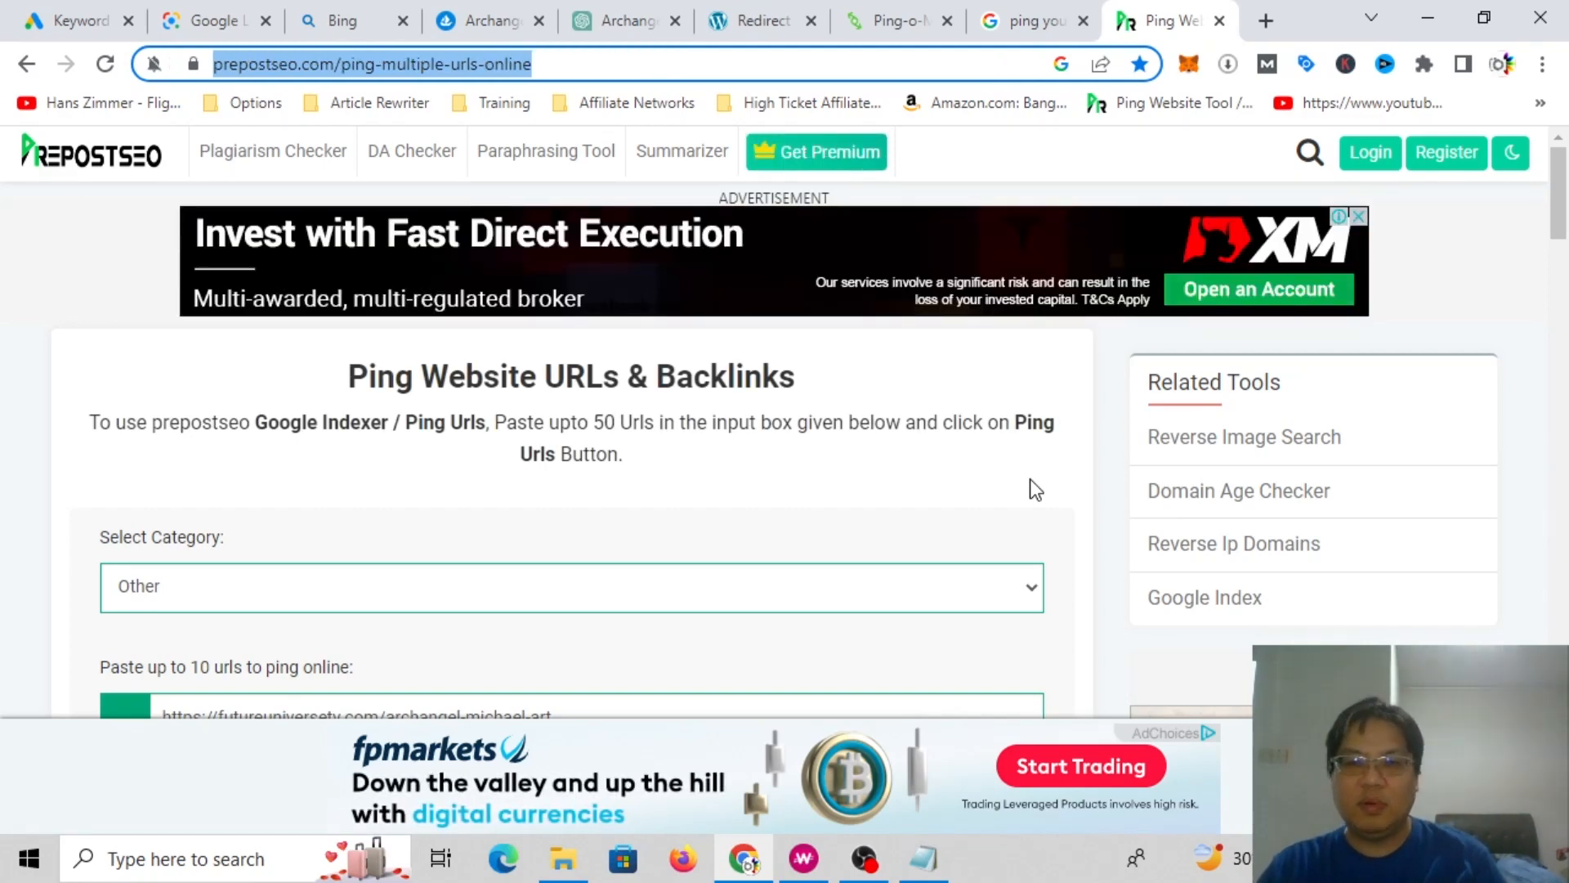
Step: Switch to Notepad with the saved short link and OpenSea link
{"action": "left_click", "coordinate": [929, 854]}
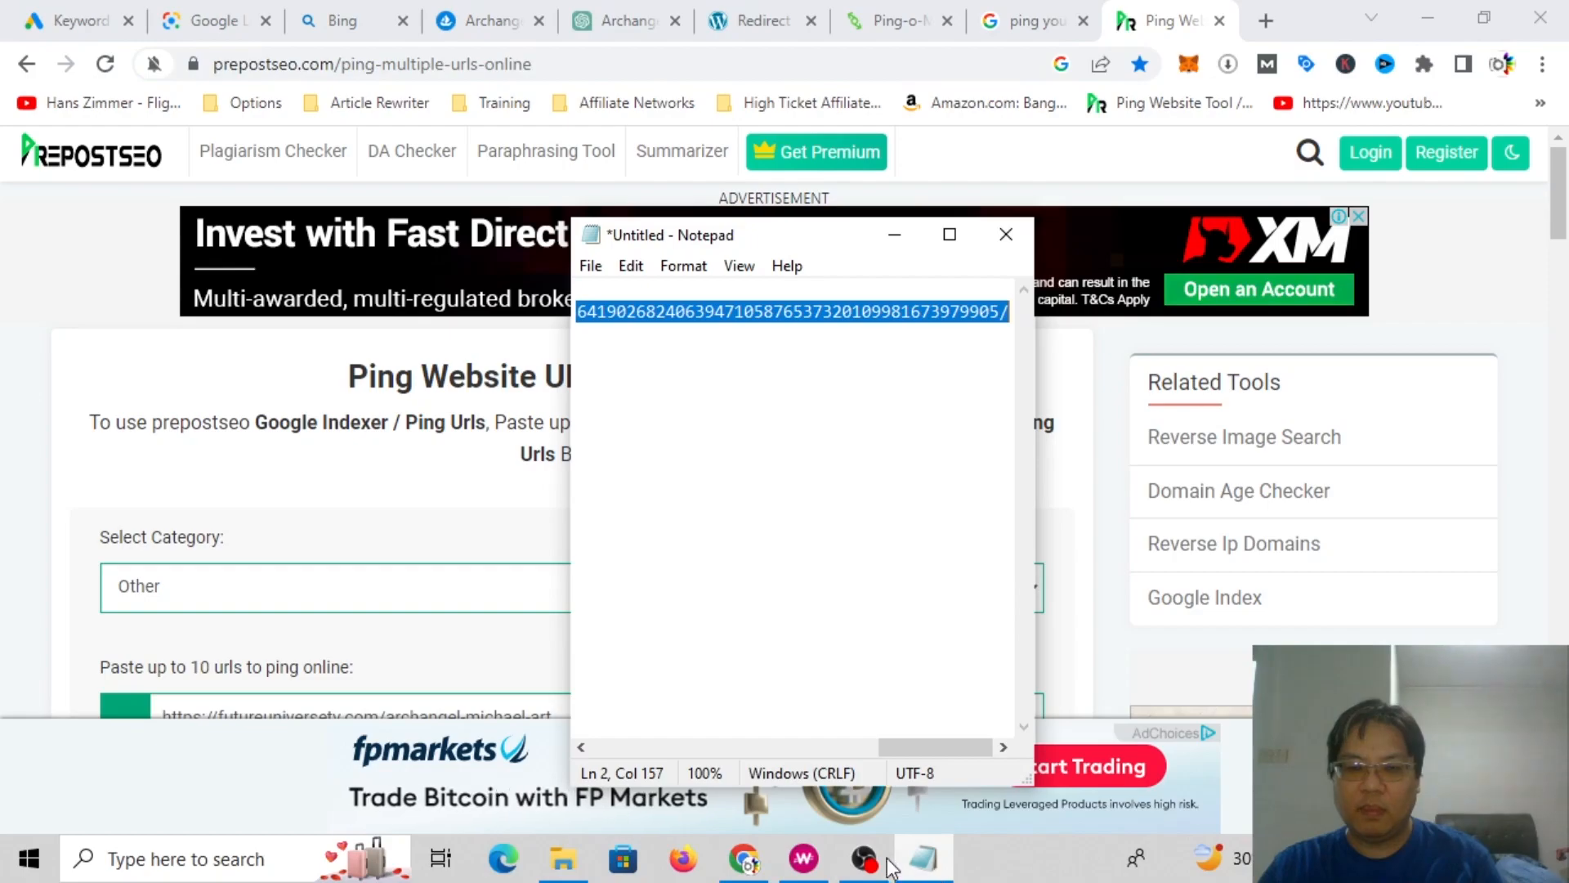